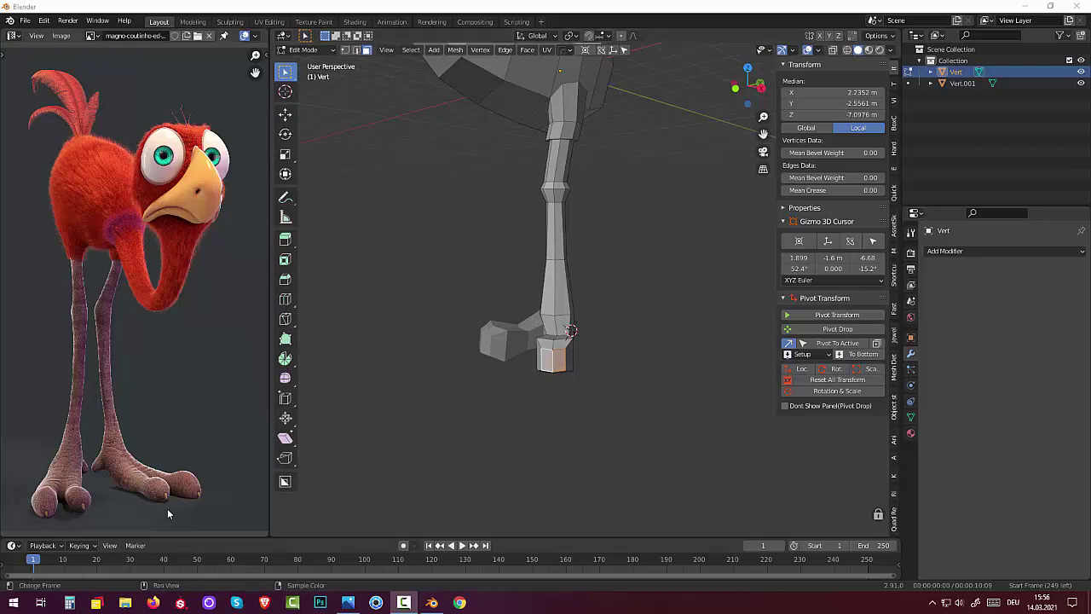
Leave Edit Mode for Object Mode in Front view and select the Vert.001 foot piece
mouse_move(514, 441)
middle_mouse_down()
mouse_move(574, 418)
mouse_move(596, 393)
middle_mouse_up()
key("KP_1")
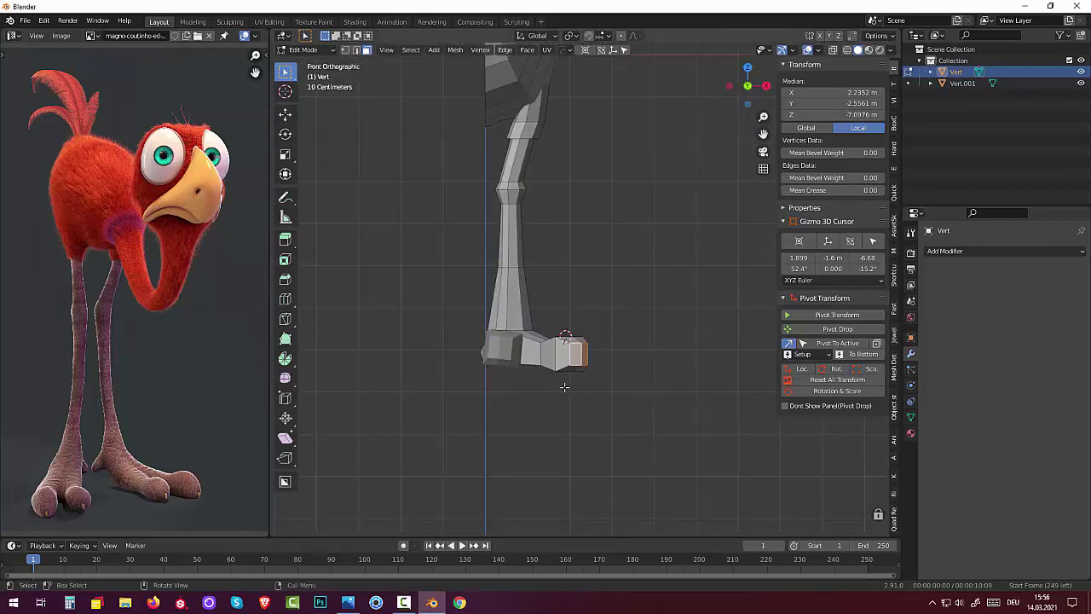
left_click(303, 49)
left_click(315, 65)
left_click(505, 355)
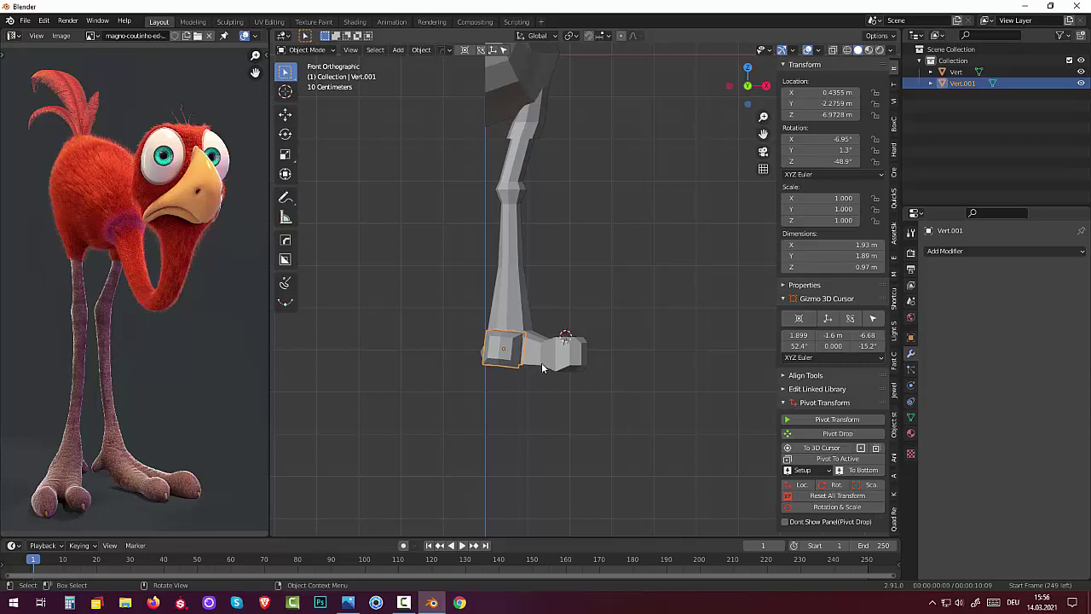
Rotate the Vert.001 foot piece 12.4° around the global Z axis
key("r")
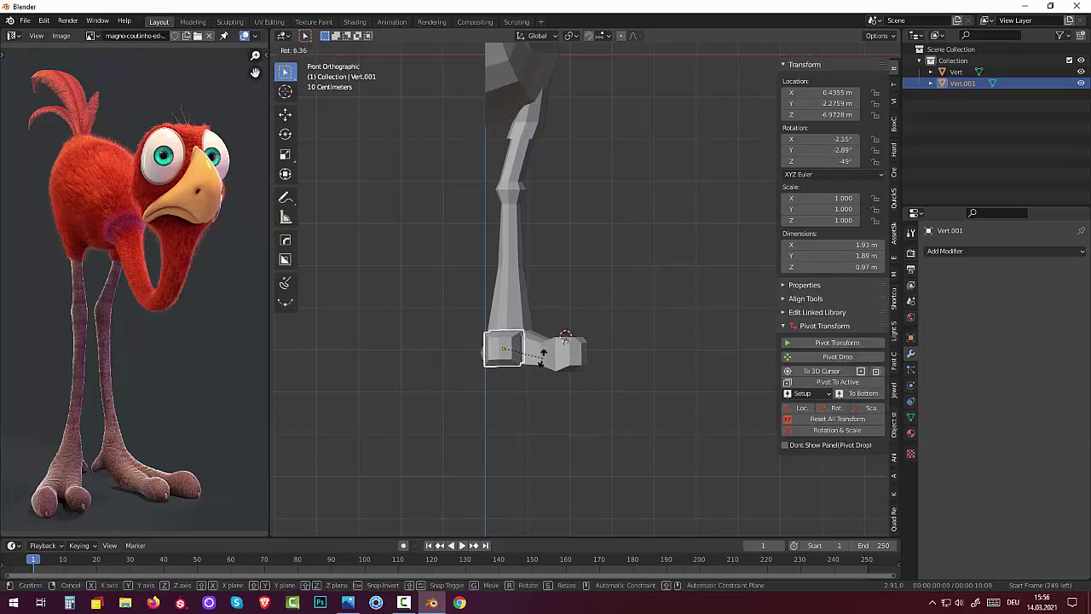
left_click(543, 356)
middle_click_drag(541, 367, 549, 445)
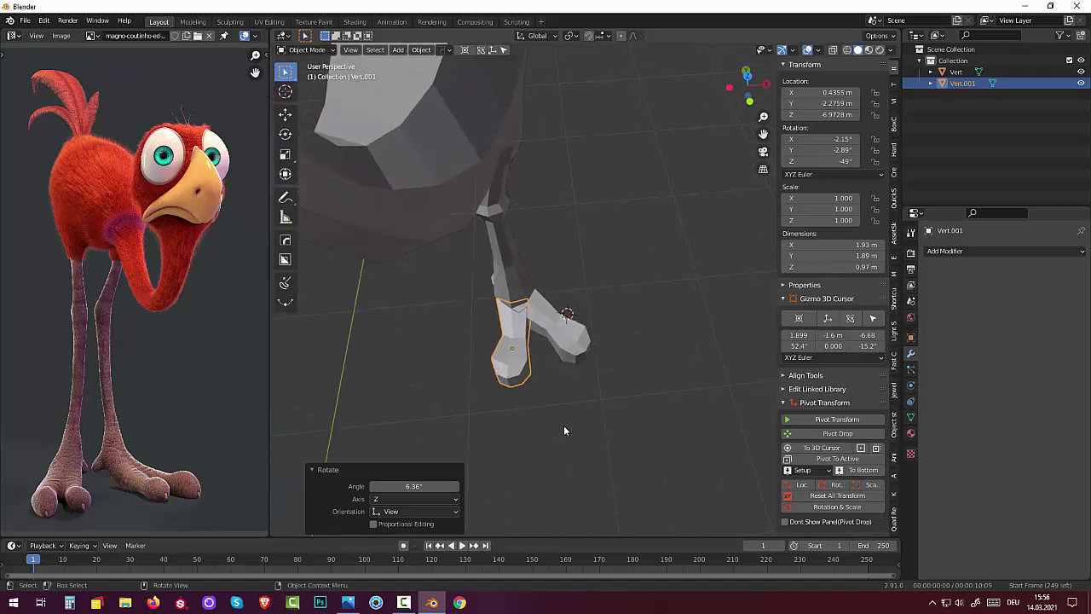
key("r")
key("z")
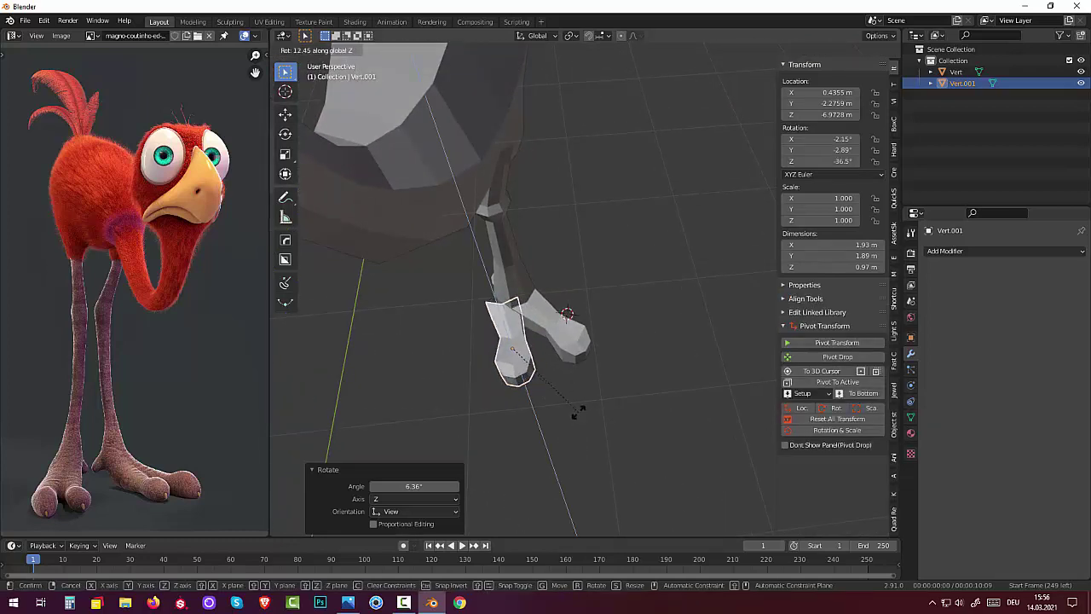
left_click(578, 412)
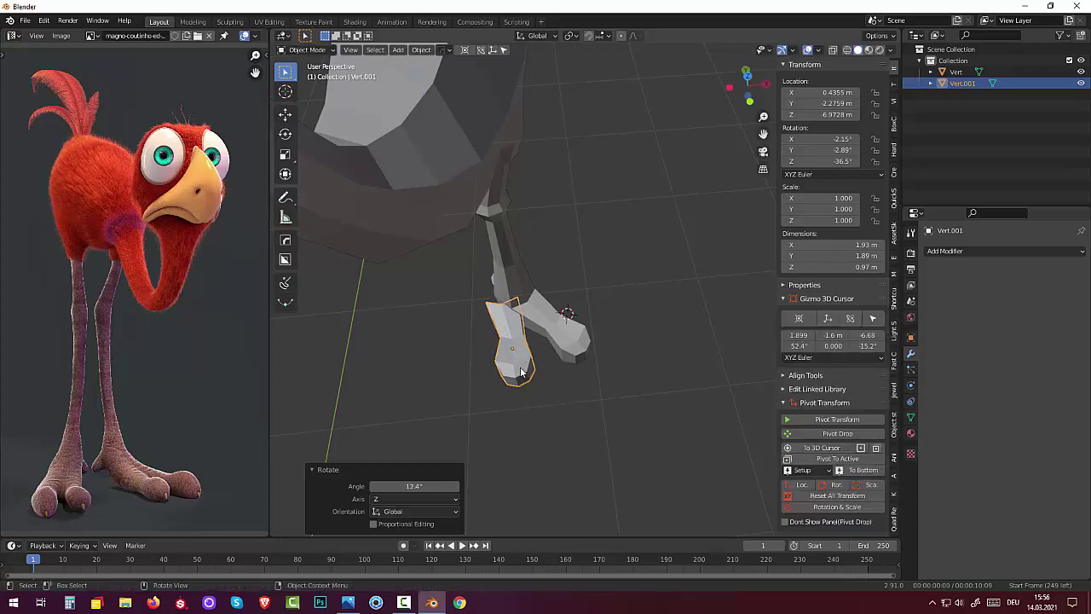
Move the foot piece so it sits against the leg's foot
key("g")
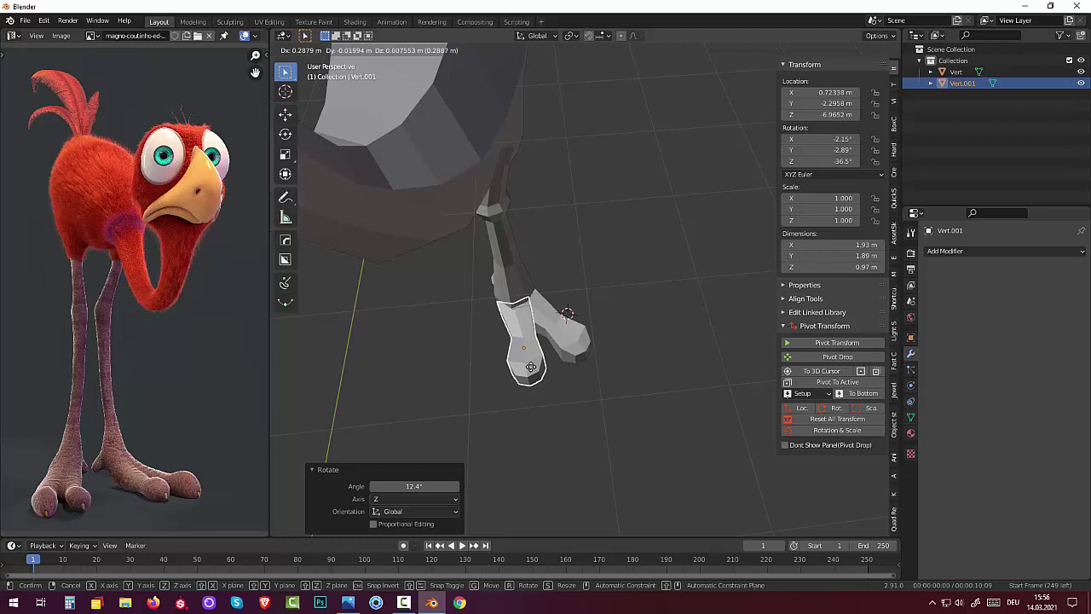
left_click(529, 365)
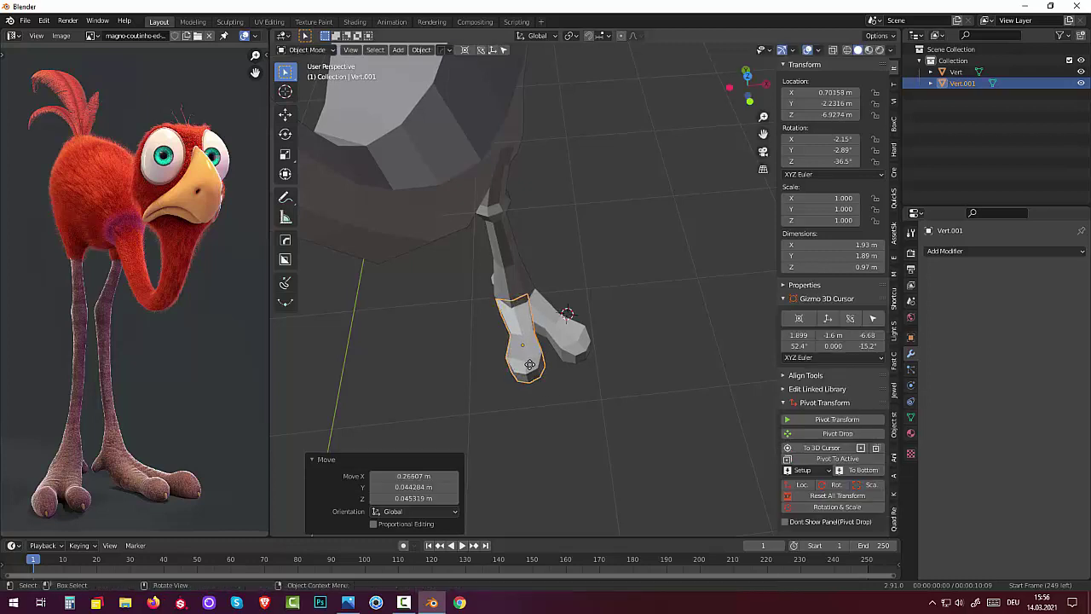
mouse_move(529, 364)
middle_mouse_down()
mouse_move(713, 207)
mouse_move(721, 270)
mouse_move(708, 319)
mouse_move(667, 352)
mouse_move(529, 337)
mouse_move(667, 272)
middle_mouse_up()
Stretch the Vert.001 foot piece by 1.139 along Y to about 2.03 × 2.06 × 0.97 m
left_click(619, 375)
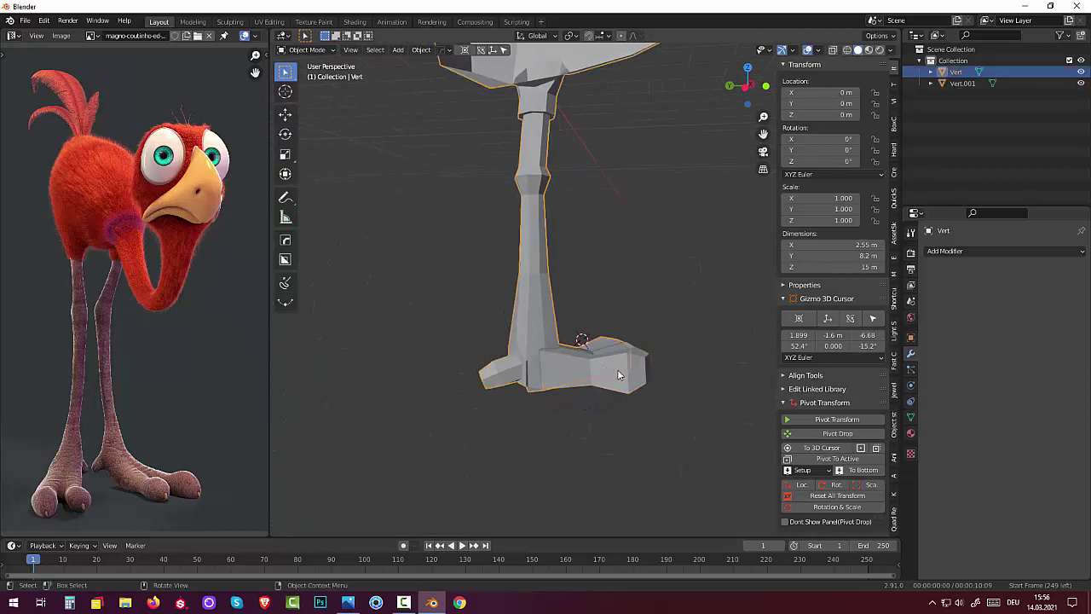
left_click(620, 381)
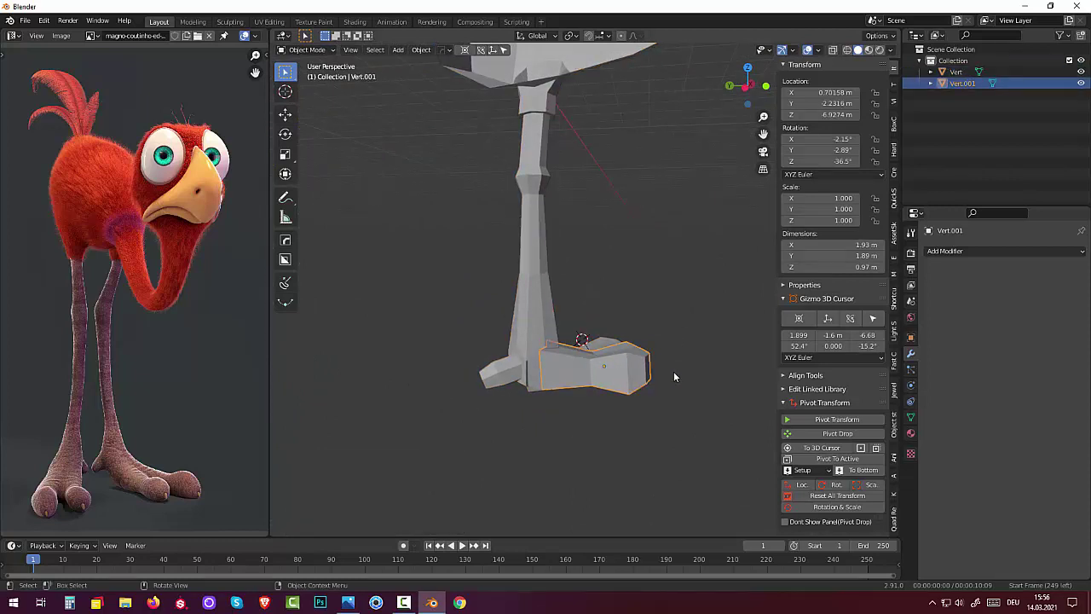
key("s")
key("x")
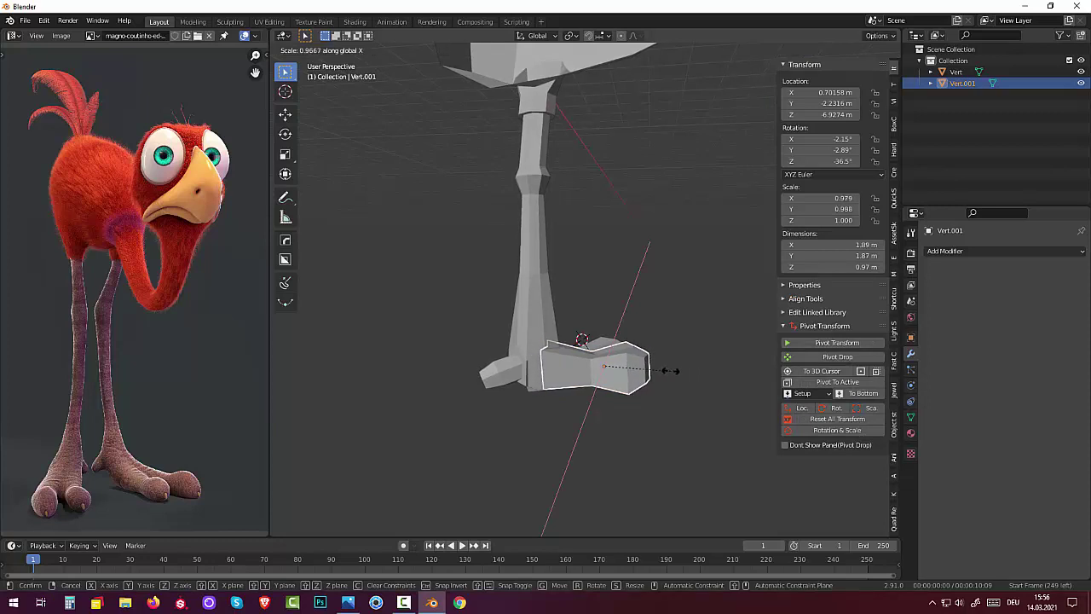
key("y")
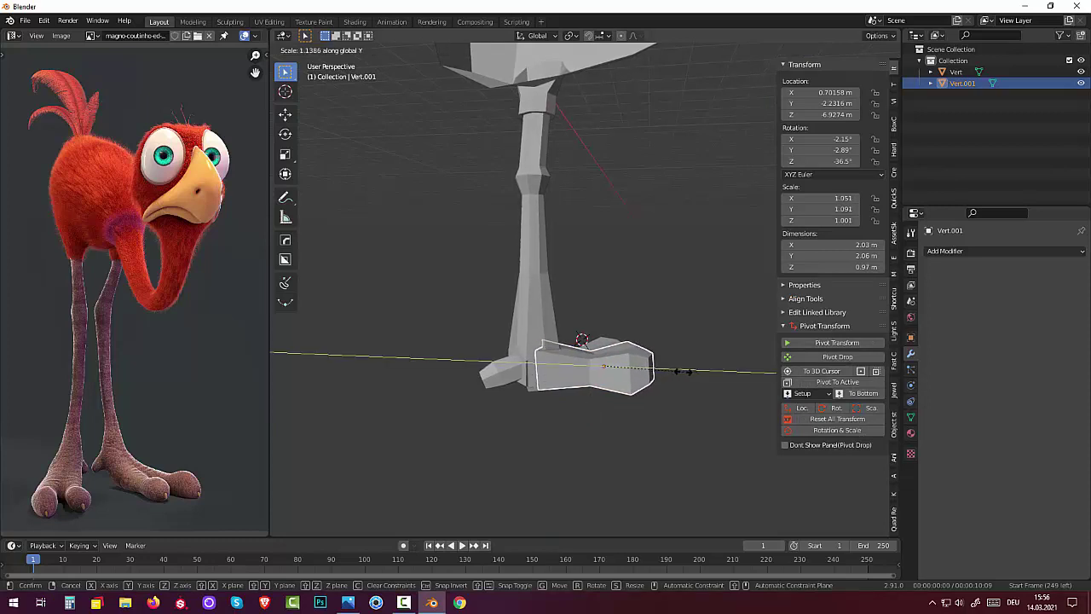
left_click(675, 373)
mouse_move(668, 392)
middle_mouse_down()
mouse_move(595, 449)
mouse_move(566, 450)
mouse_move(513, 375)
mouse_move(415, 369)
mouse_move(411, 356)
middle_mouse_up()
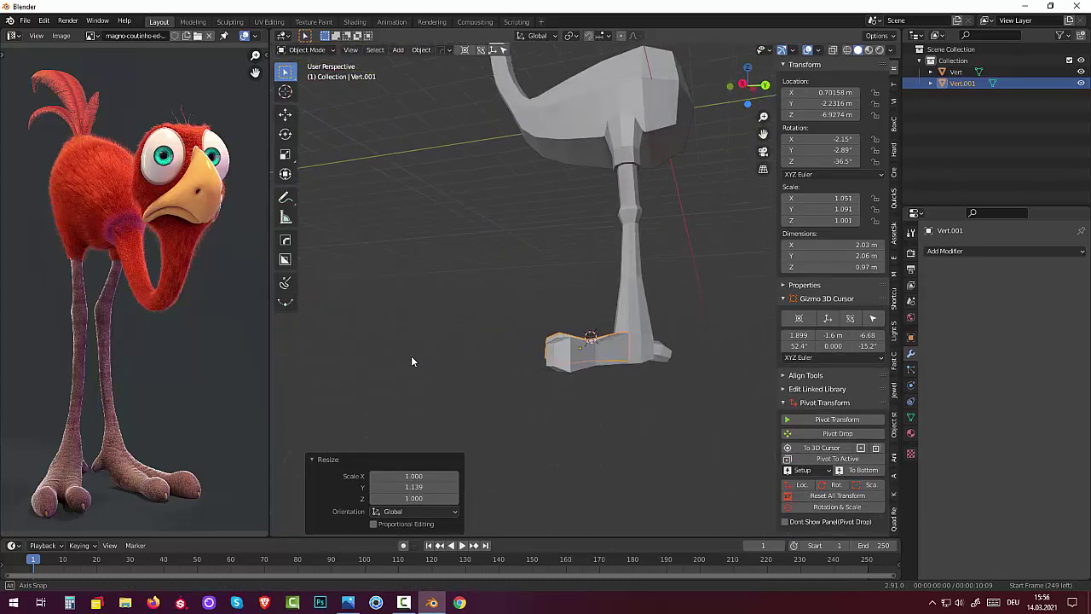
key("KP_3")
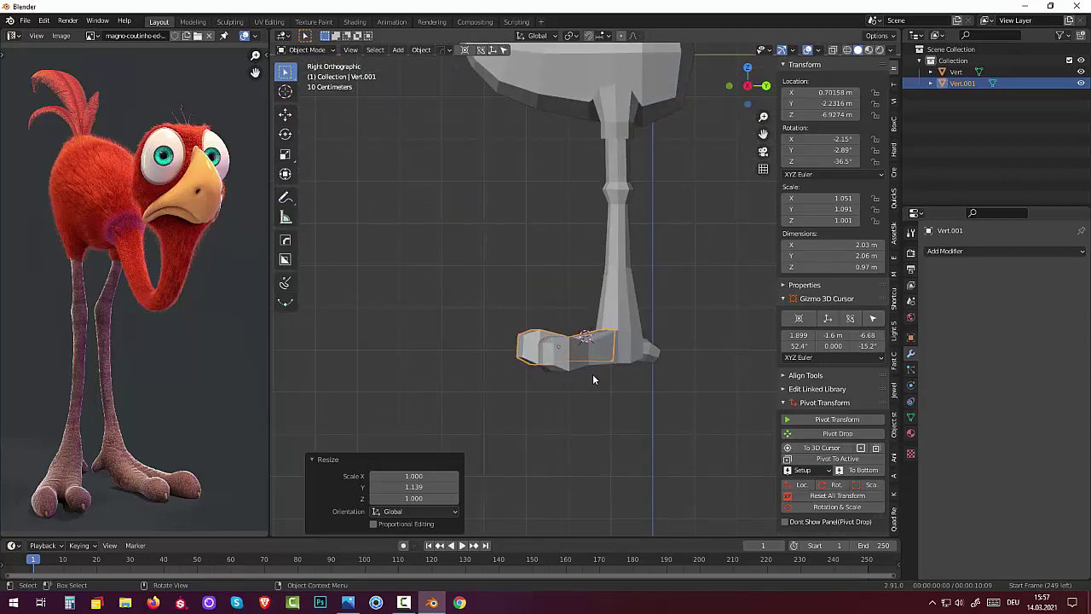
Move the foot piece in Right view so it sits under the leg
key("g")
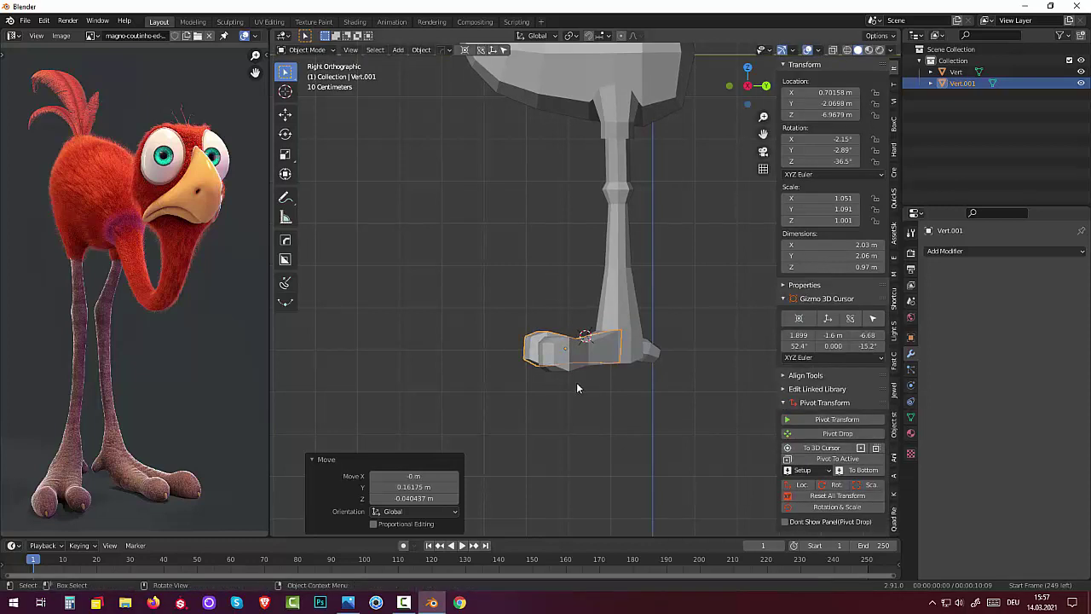
left_click(576, 382)
mouse_move(580, 384)
middle_mouse_down()
mouse_move(784, 484)
mouse_move(848, 479)
mouse_move(755, 462)
middle_mouse_up()
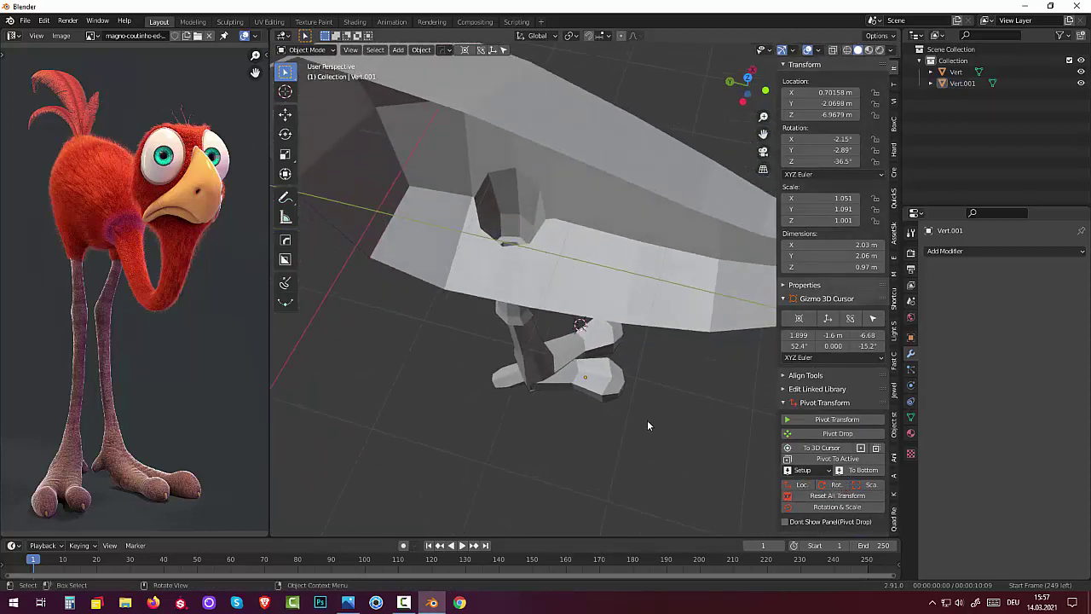
left_click(612, 389)
key("g")
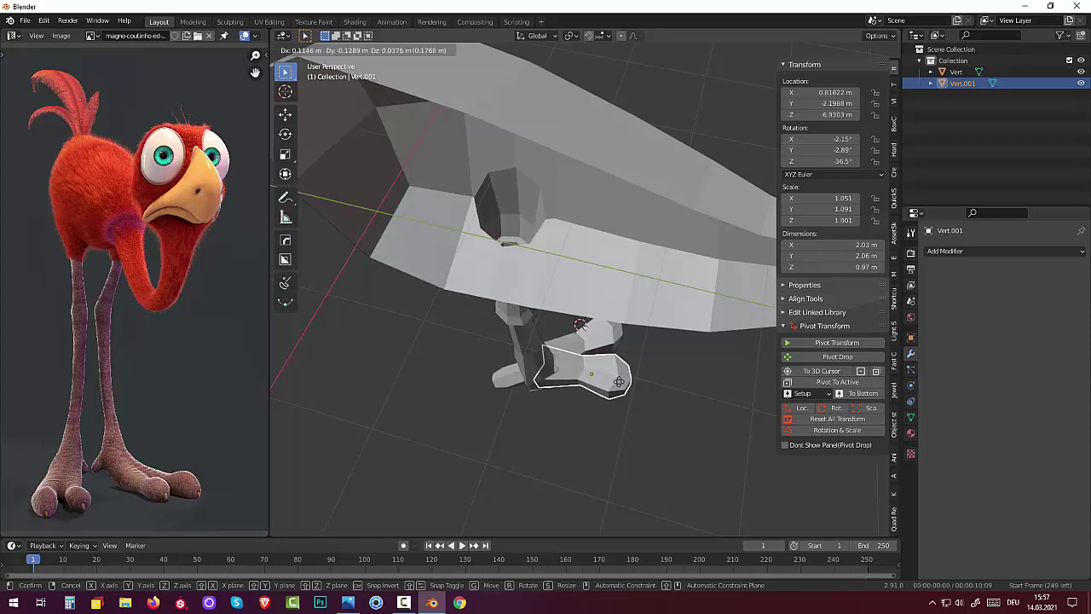
left_click(610, 401)
mouse_move(610, 402)
middle_mouse_down()
mouse_move(575, 310)
mouse_move(477, 291)
mouse_move(460, 313)
mouse_move(477, 296)
mouse_move(489, 316)
mouse_move(631, 324)
middle_mouse_up()
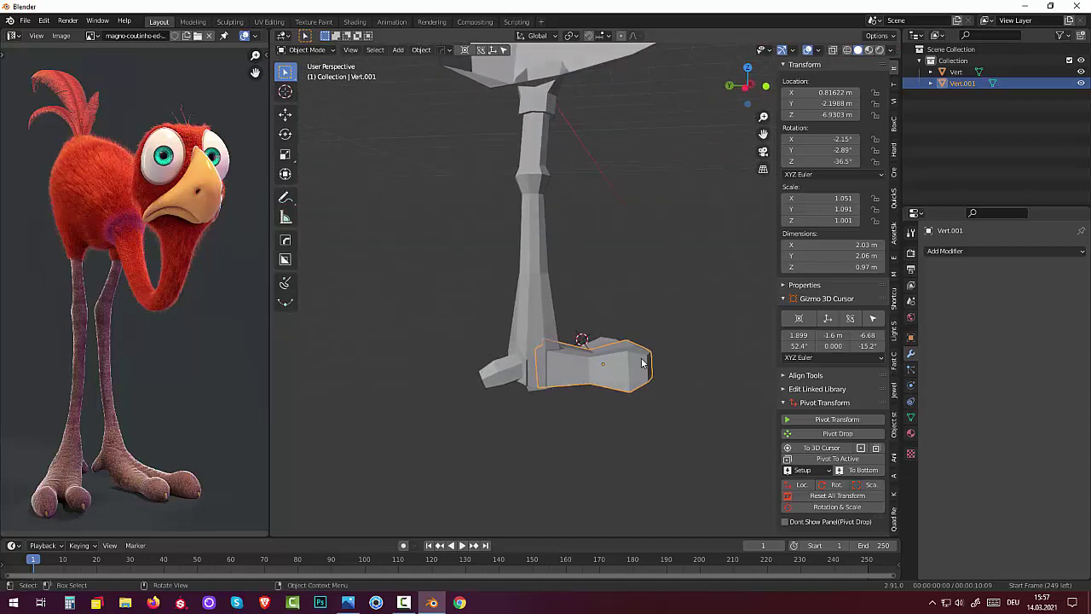
Turn the foot a further −3.95° about Z, nudge it to Z −6.9993 m, then deselect
key("r")
left_click(695, 356)
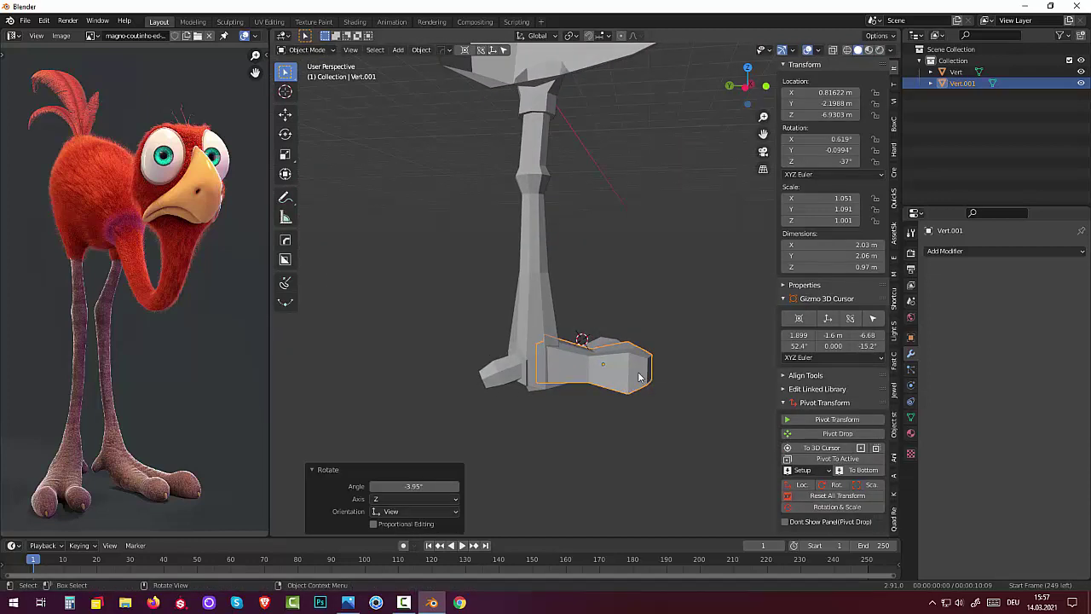
key("g")
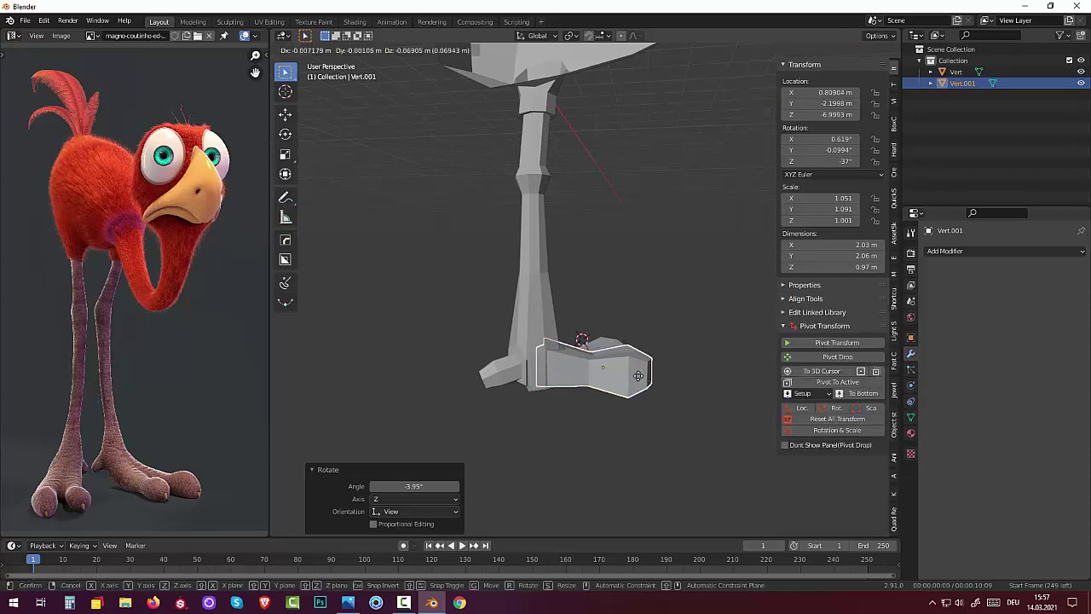
left_click(638, 376)
left_click(597, 420)
mouse_move(597, 420)
middle_mouse_down()
mouse_move(551, 455)
mouse_move(438, 433)
mouse_move(455, 418)
mouse_move(457, 440)
mouse_move(523, 443)
mouse_move(492, 412)
mouse_move(538, 390)
mouse_move(511, 398)
mouse_move(521, 407)
mouse_move(548, 394)
mouse_move(568, 404)
mouse_move(537, 407)
mouse_move(555, 336)
middle_mouse_up()
Join the foot piece into the leg with Ctrl+J, making a single Vert object
left_click(558, 306)
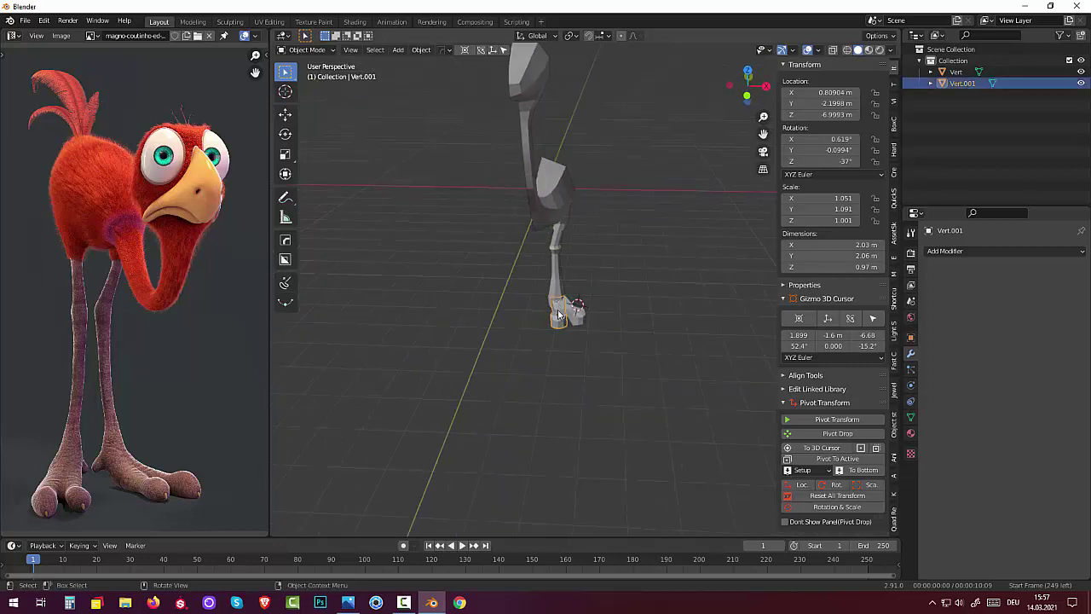
left_click(558, 284, "shift")
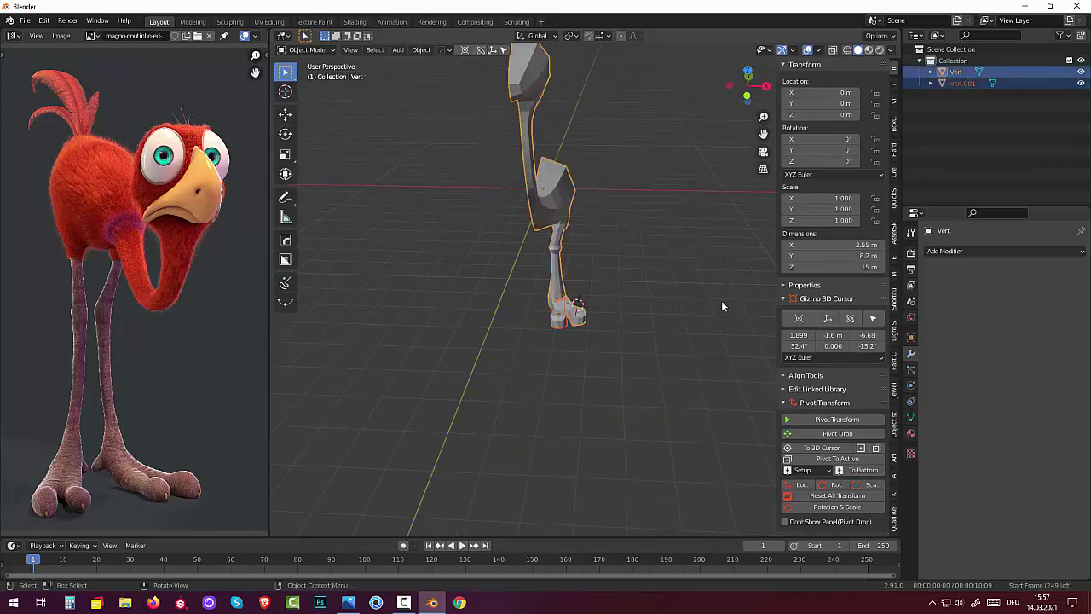
key("ctrl+j")
left_click(691, 343)
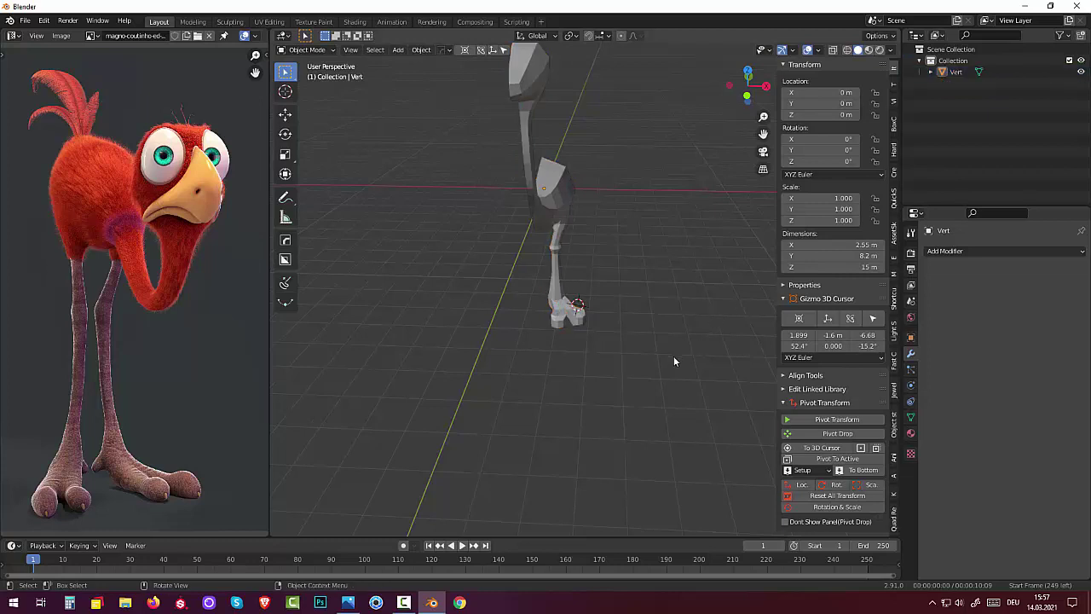
mouse_move(674, 357)
middle_mouse_down()
mouse_move(648, 408)
mouse_move(662, 327)
mouse_move(640, 337)
middle_mouse_up()
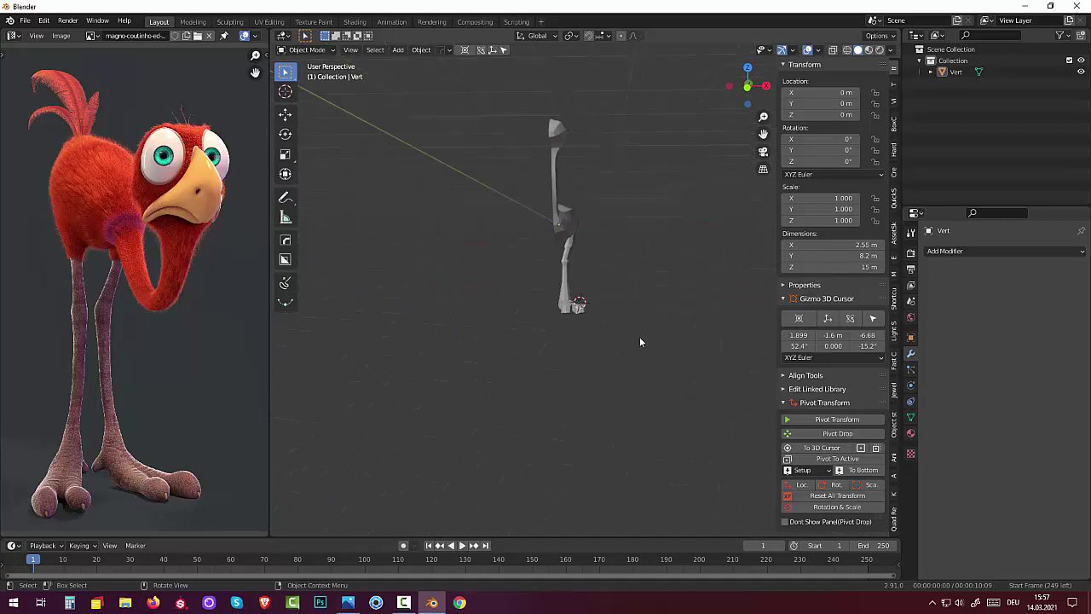
Select the Vert leg object and bring up the Add Modifier list
left_click(568, 222)
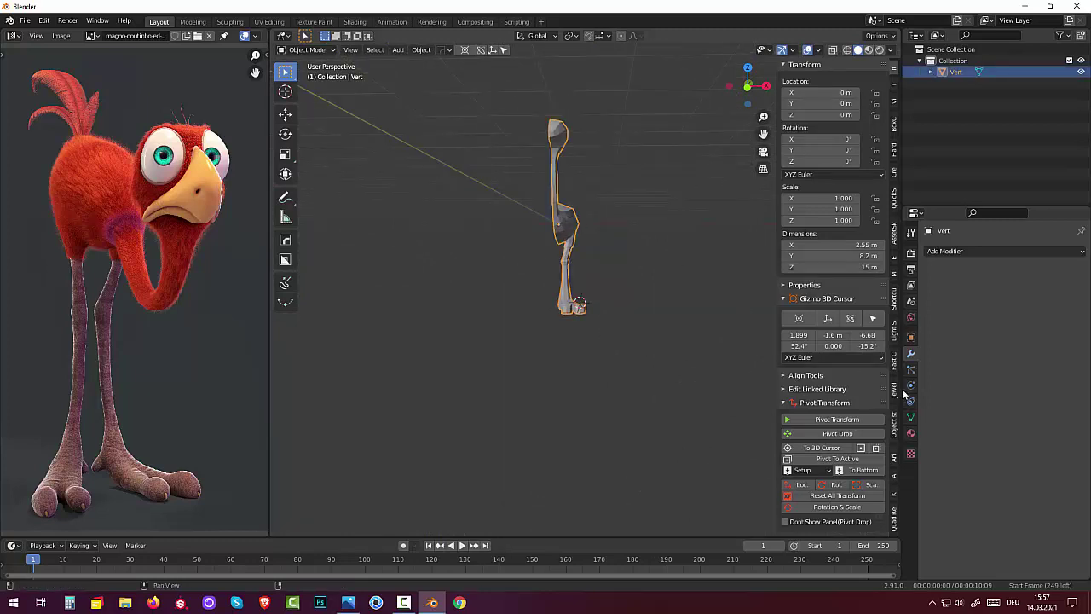
left_click(848, 493)
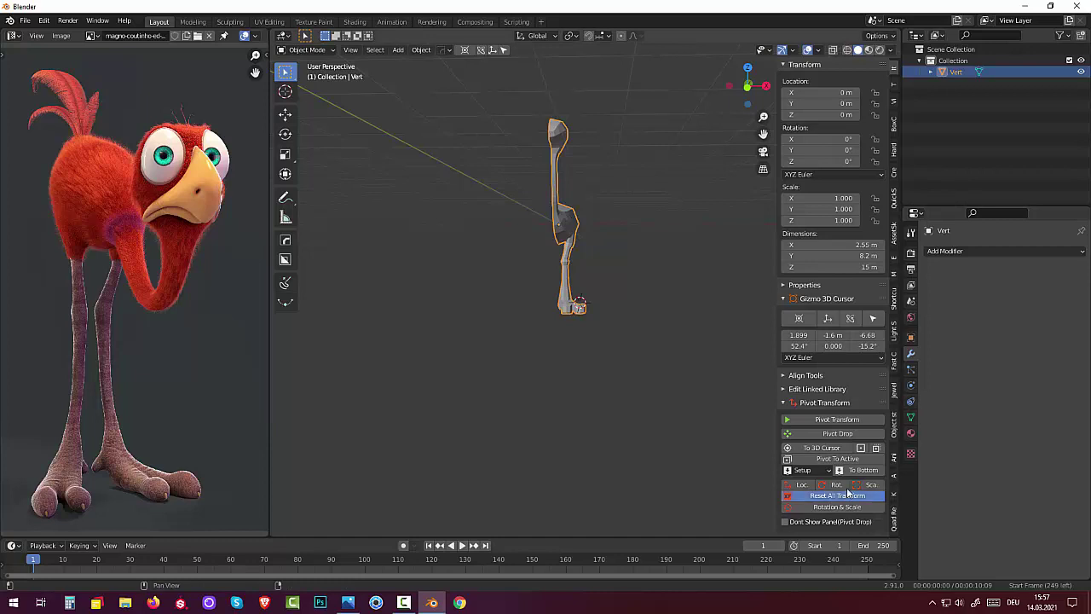
left_click(940, 252)
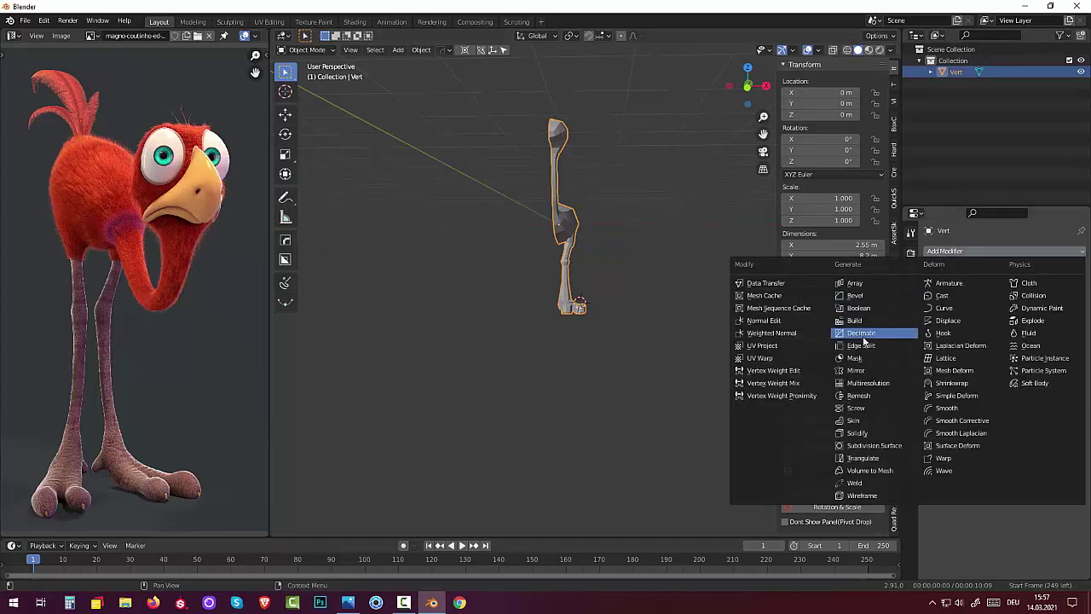
Add a Mirror modifier to the leg and orbit around to inspect both legs
left_click(859, 372)
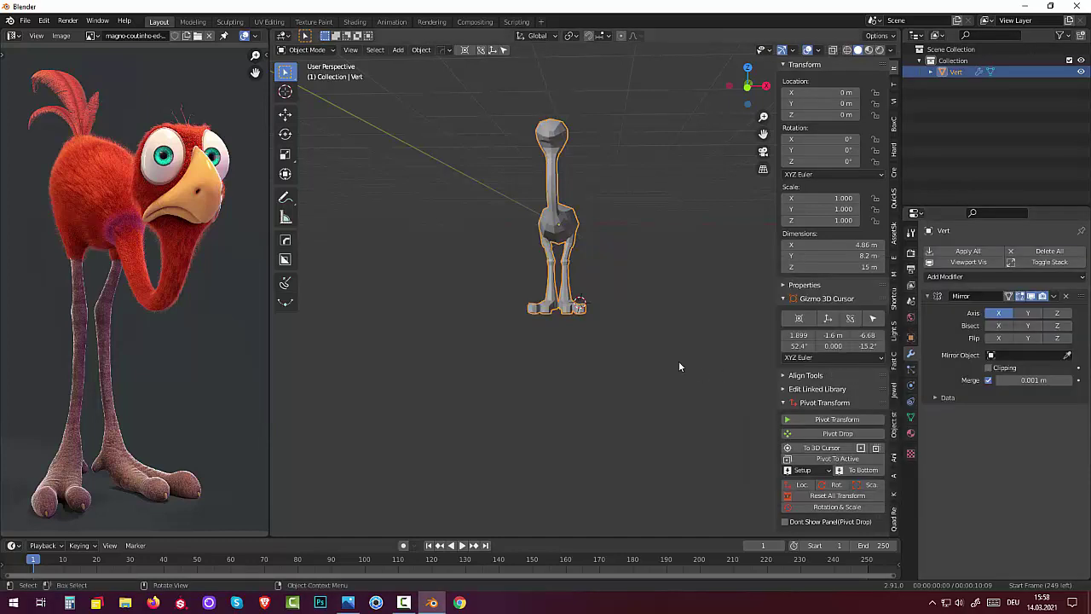
middle_click_drag(679, 361, 688, 383)
scroll(610, 358, "up", 5)
scroll(609, 358, "up", 2)
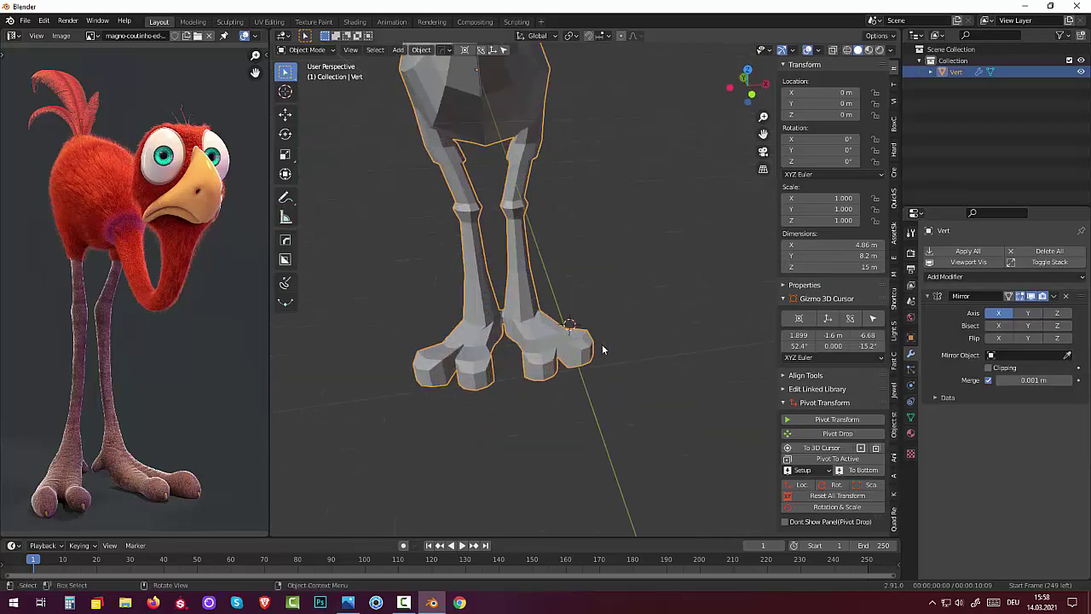
scroll(598, 335, "up", 2)
mouse_move(601, 339)
middle_mouse_down()
mouse_move(630, 368)
mouse_move(833, 349)
mouse_move(646, 345)
middle_mouse_up()
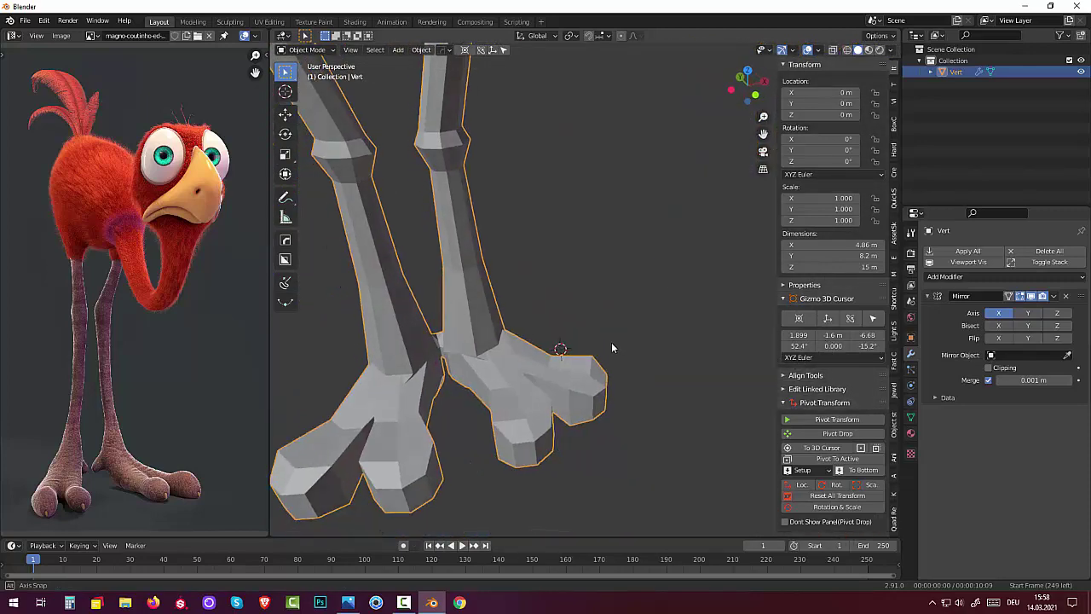
middle_click_drag(646, 344, 571, 322)
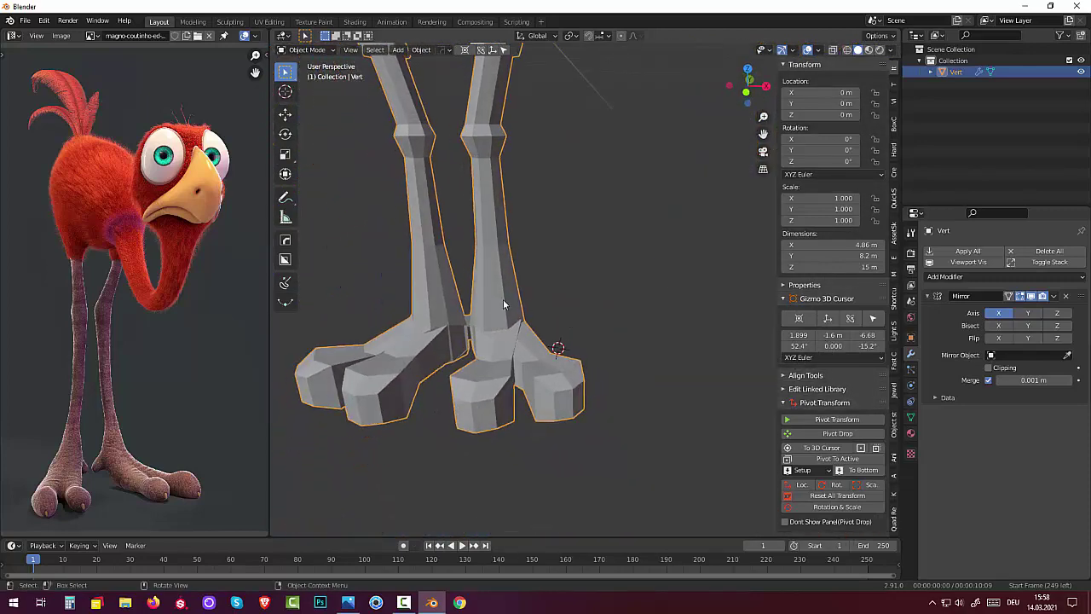
Delete the Mirror modifier, leaving a single leg 2.55 m wide in X
scroll(501, 304, "down", 3)
mouse_move(501, 303)
middle_mouse_down()
mouse_move(520, 303)
mouse_move(503, 280)
middle_mouse_up()
scroll(503, 279, "down", 3)
scroll(501, 280, "down", 2)
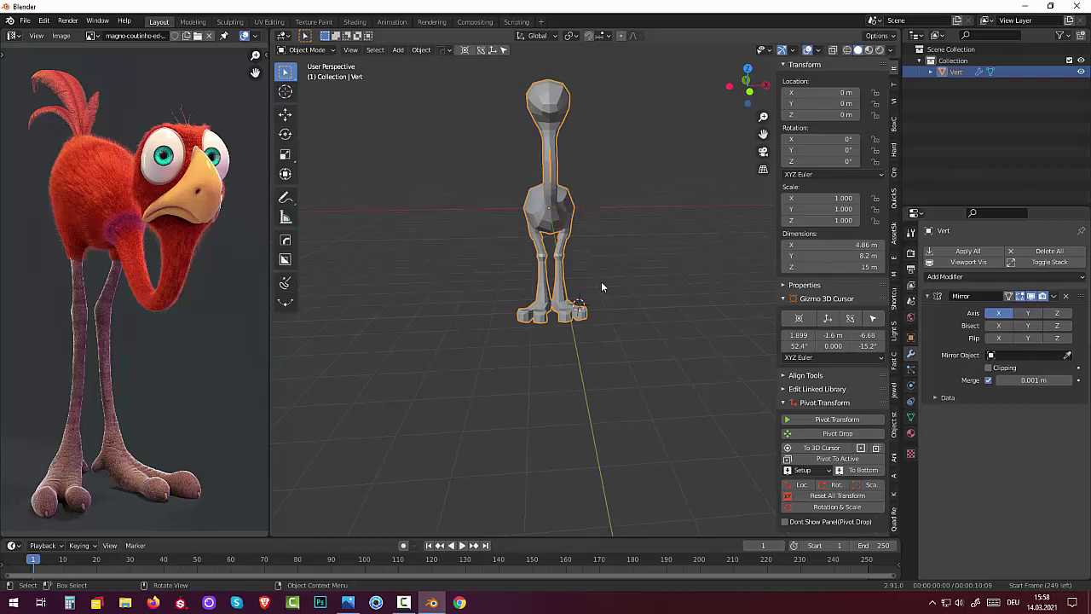
left_click(1065, 296)
middle_click_drag(649, 375, 646, 374)
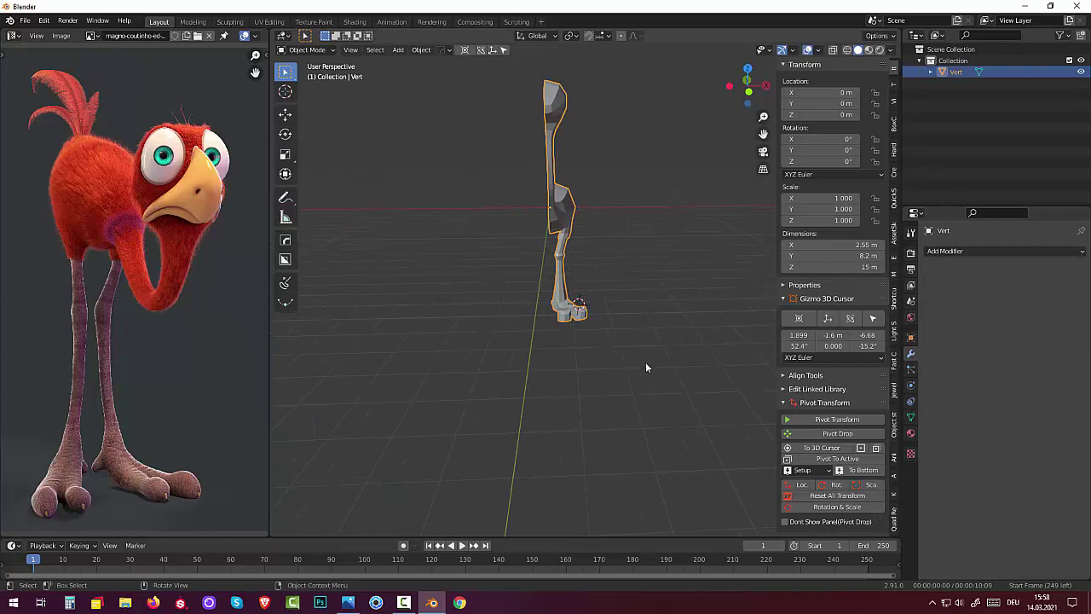
Switch to Front view, deselect the bird, and enter Edit Mode
key("KP_1")
scroll(634, 348, "up", 2)
scroll(588, 347, "up", 2)
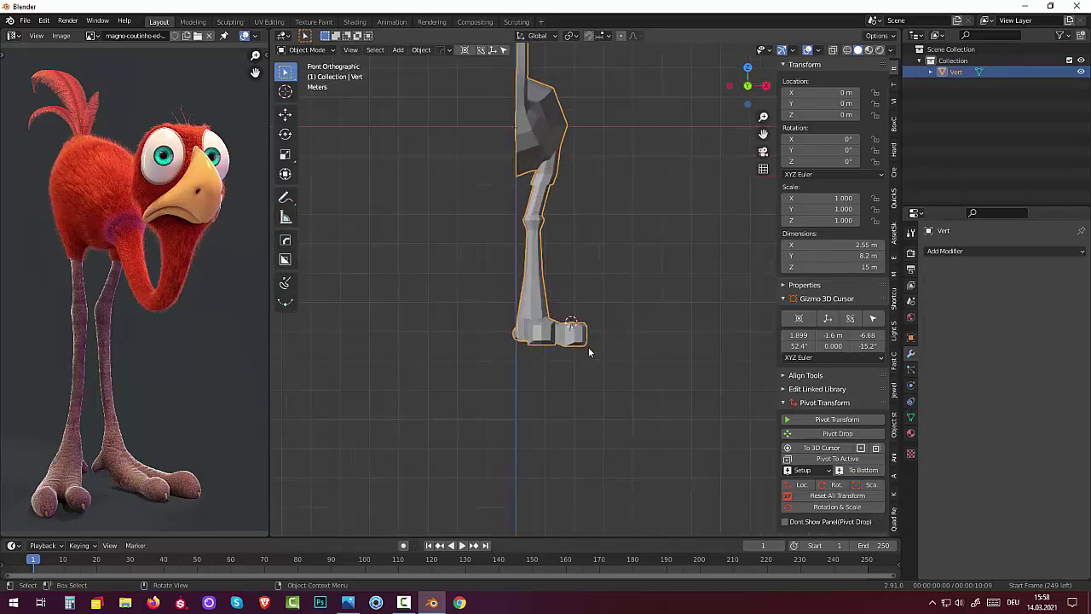
scroll(535, 334, "down", 1)
scroll(515, 326, "down", 1)
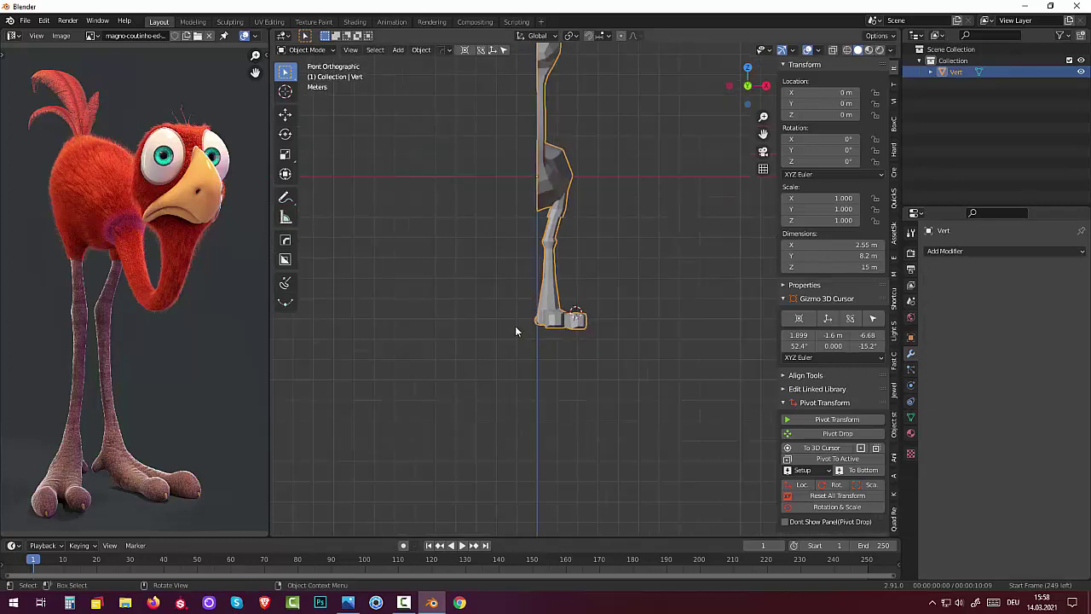
left_click(520, 264)
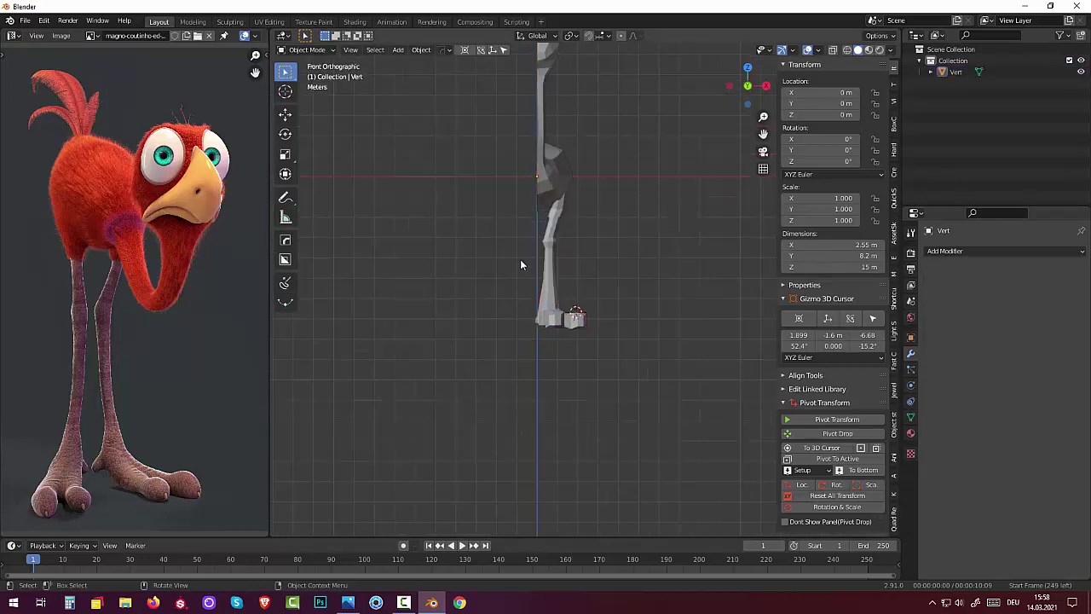
left_click(304, 49)
left_click(300, 76)
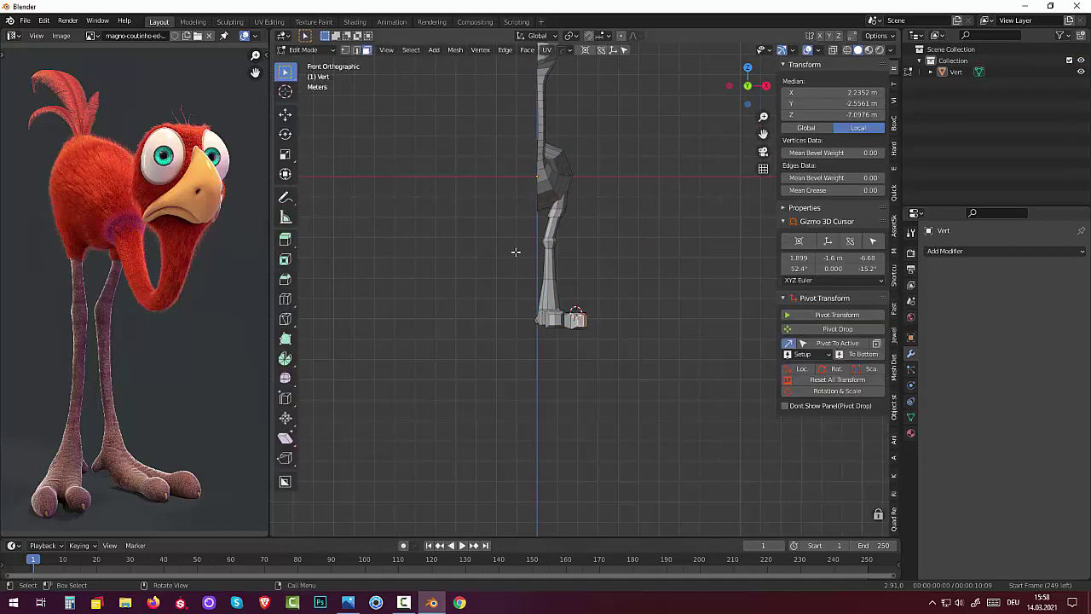
Select one leg vertex and grow the selection up the leg with Ctrl+Numpad Plus
left_click_drag(512, 231, 613, 369)
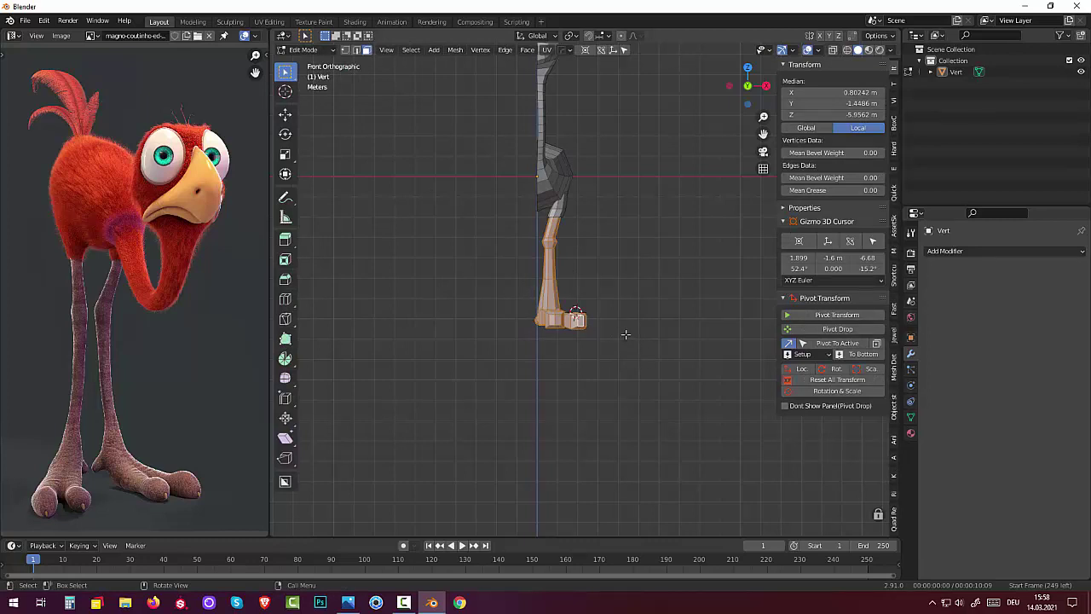
key("g")
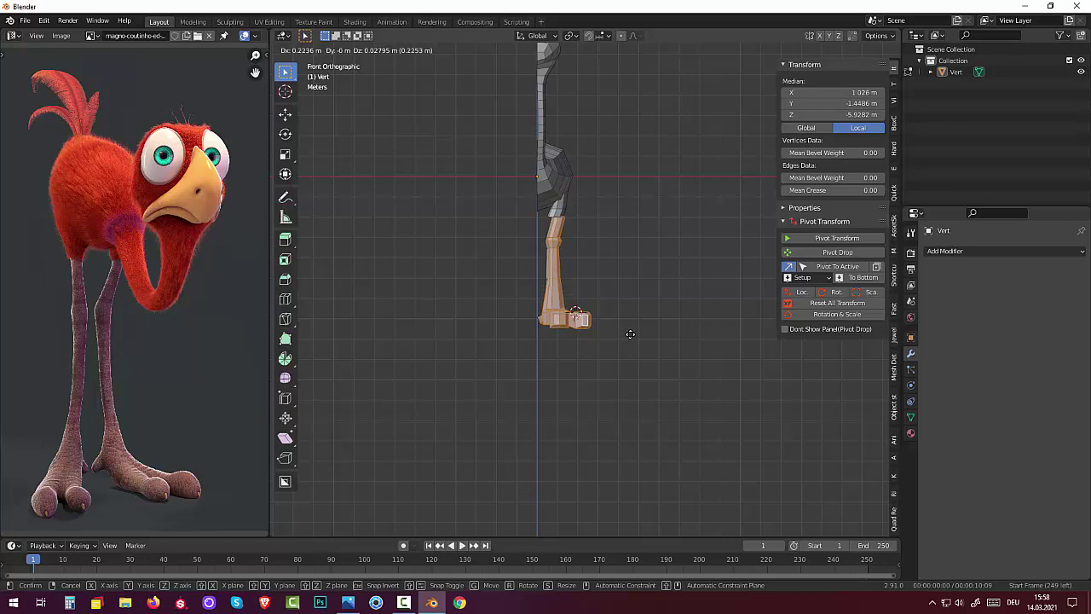
right_click(634, 327)
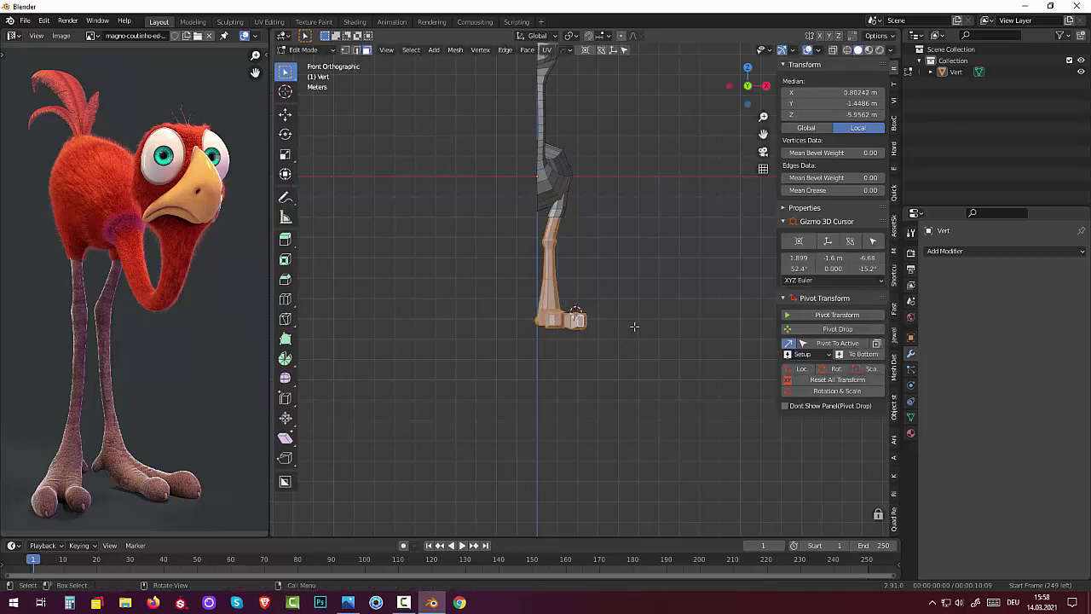
key("alt+a")
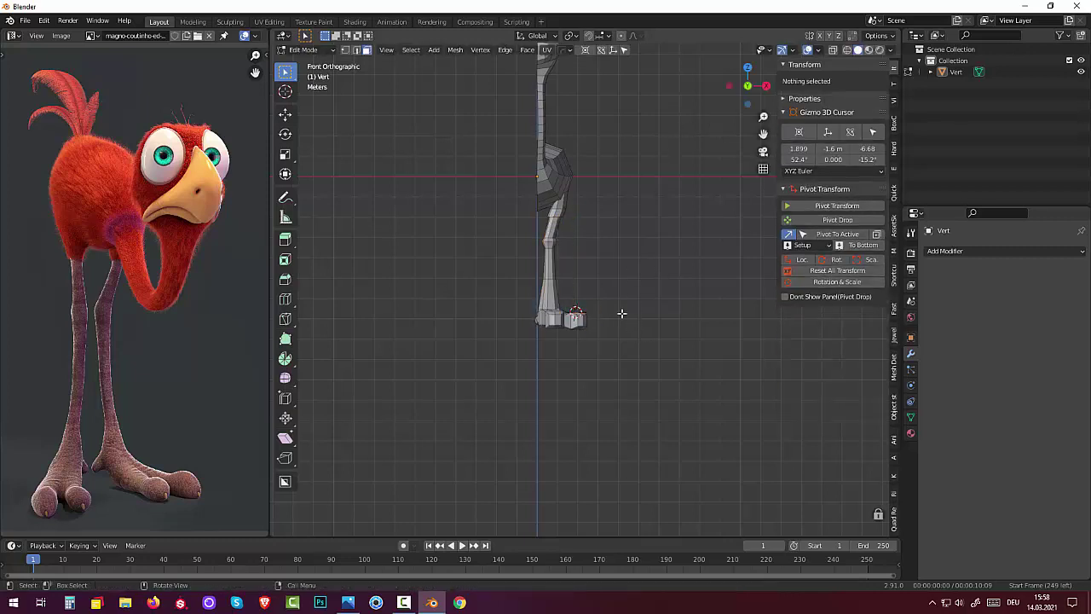
left_click(570, 321)
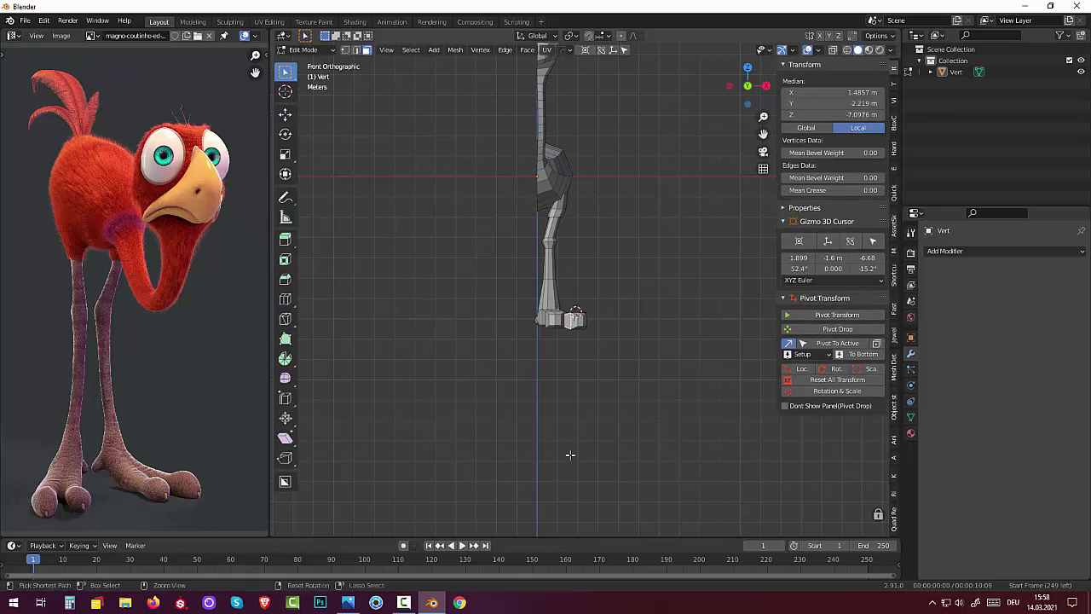
key("ctrl+KP_Add")
key("ctrl+KP_Add")
key("ctrl+KP_Add")
key("ctrl+KP_Add")
key("ctrl+KP_Add")
key("ctrl+KP_Add")
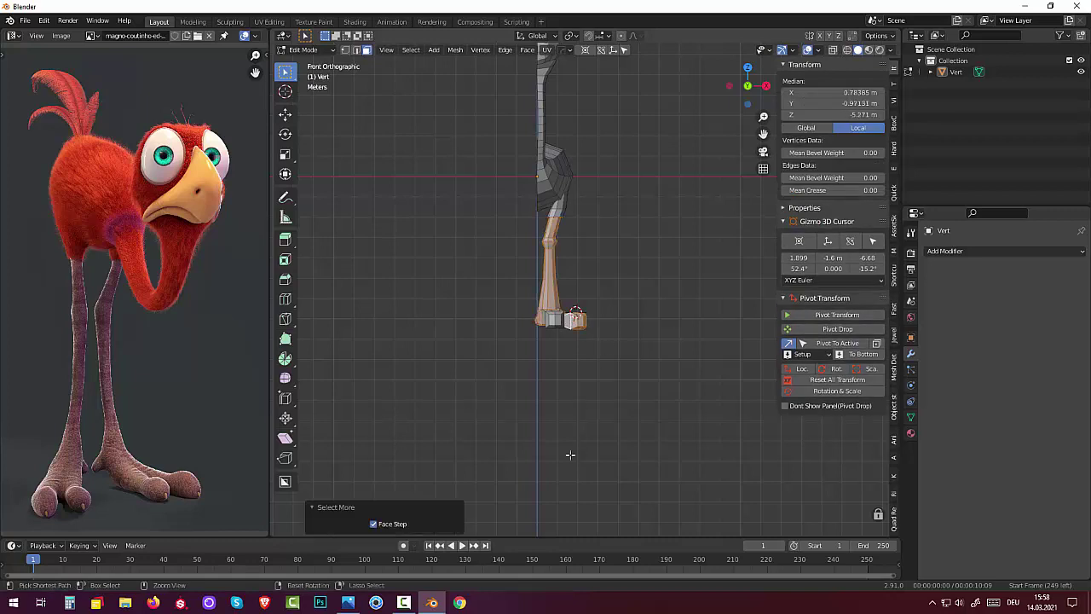
key("ctrl+KP_Add")
key("ctrl+KP_Add")
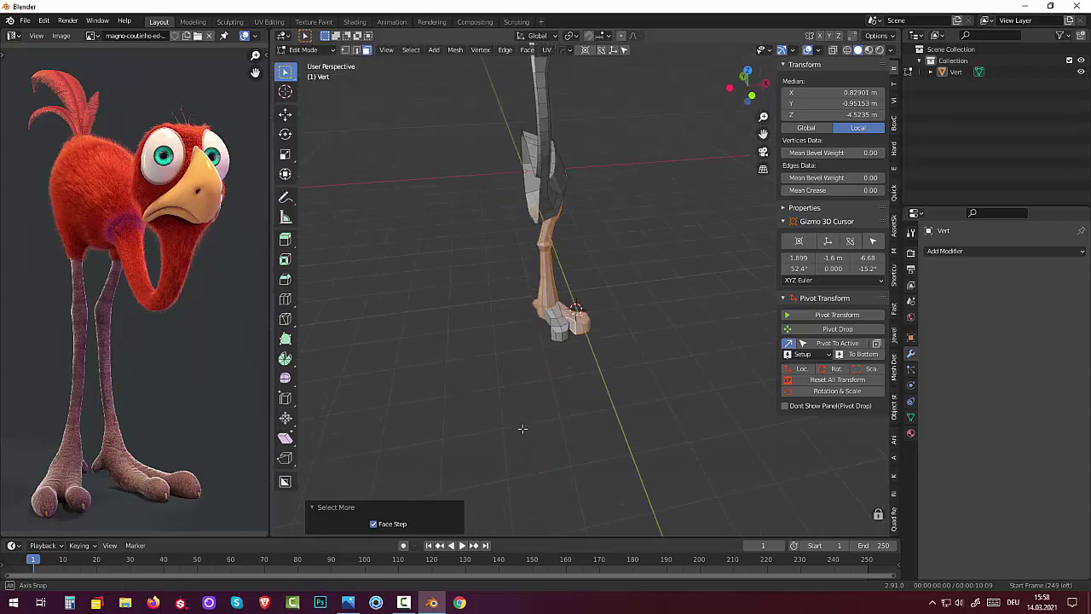
Select the foot vertices and grow the selection around the foot and up the leg
middle_click_drag(470, 367, 557, 340)
left_click(558, 335)
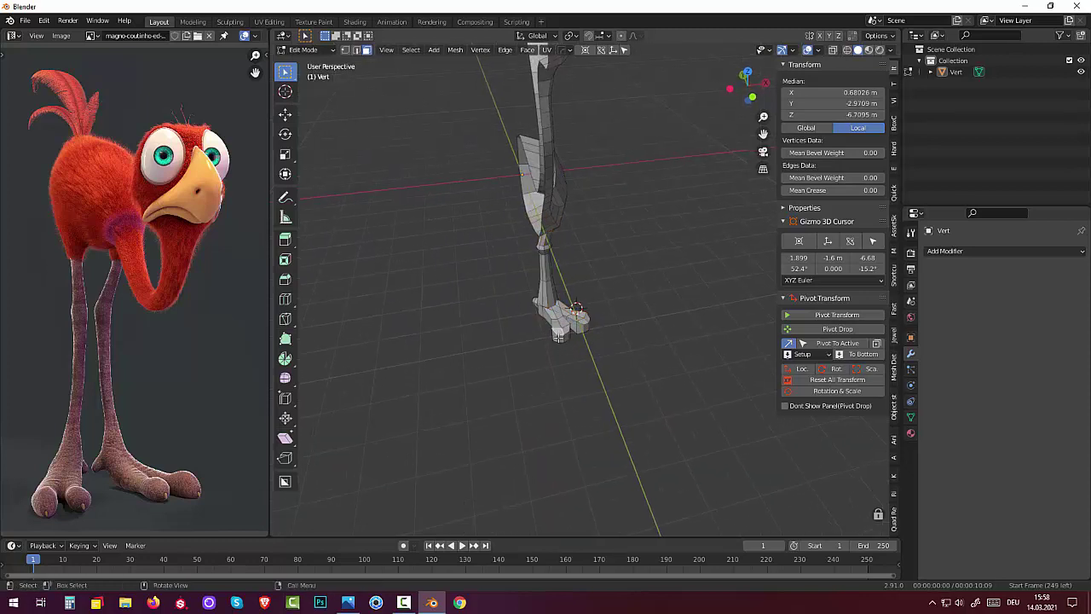
key("ctrl+KP_Add")
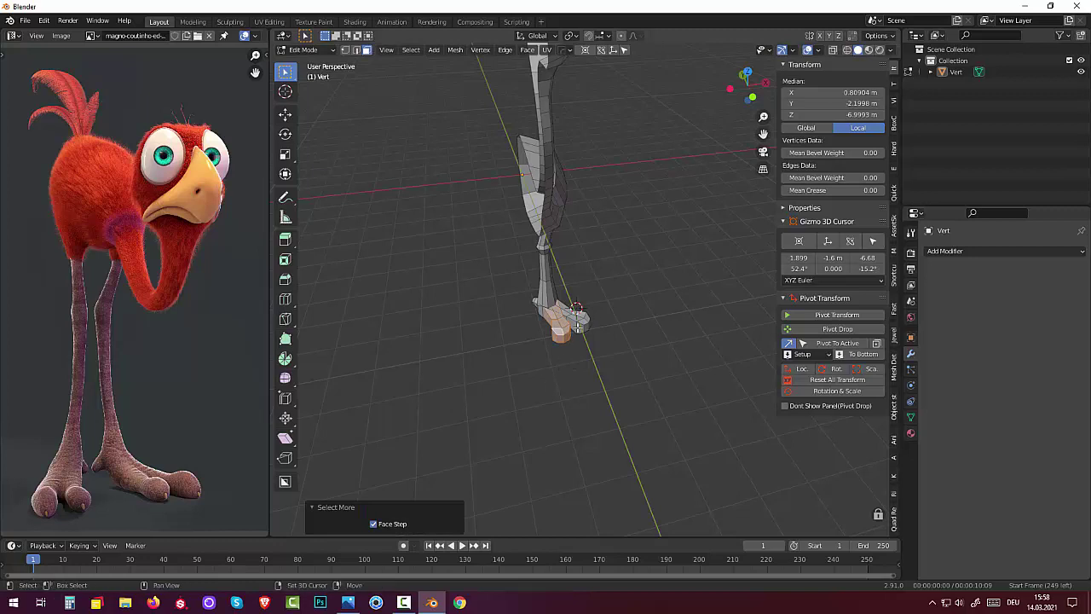
key("ctrl+KP_Add")
key("ctrl+KP_Add")
key("ctrl+KP_Add")
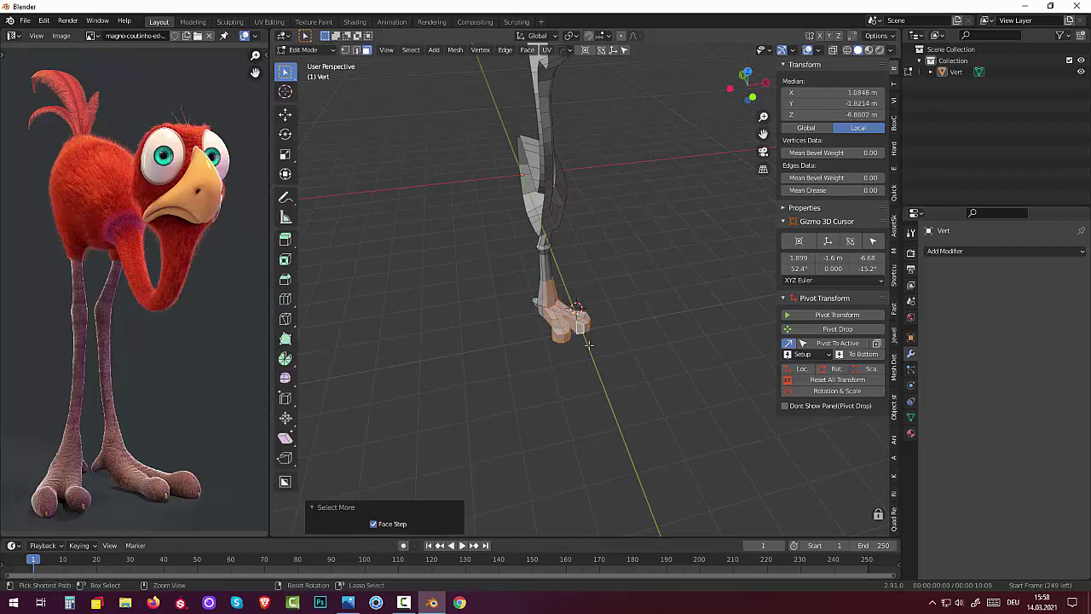
key("ctrl+KP_Add")
key("ctrl+KP_Add")
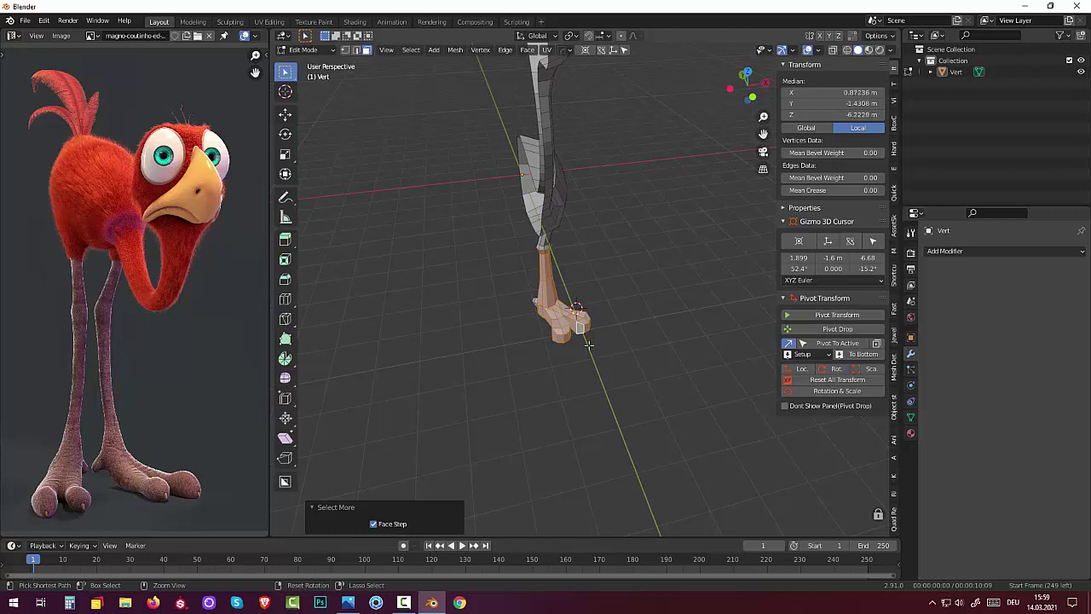
Refine the lower leg and foot vertex selection from several viewing angles
middle_click_drag(638, 311, 738, 307)
left_click(580, 353, "shift")
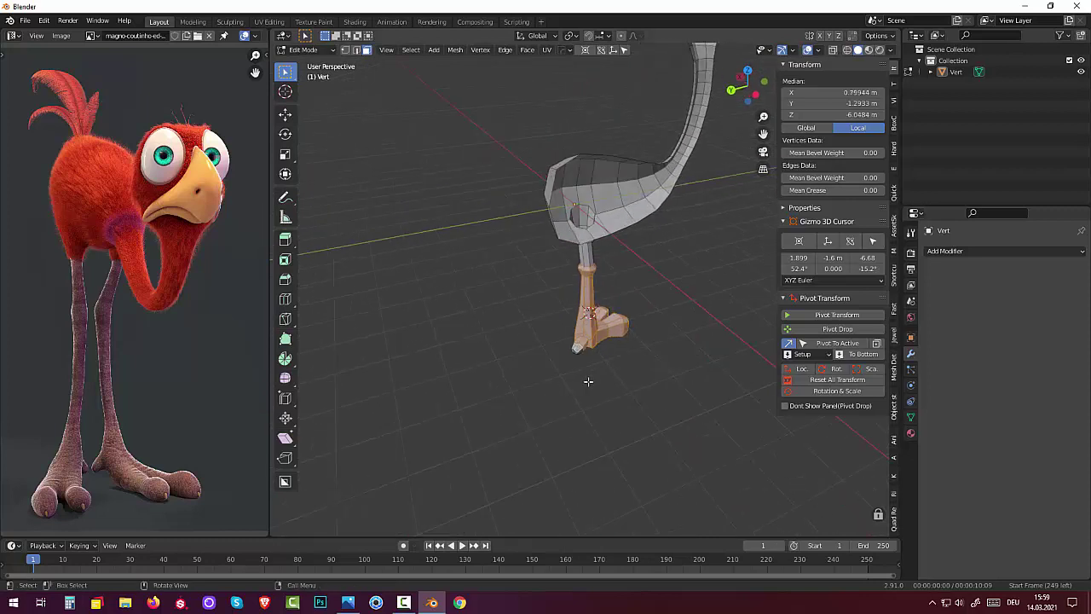
middle_click_drag(585, 375, 587, 282)
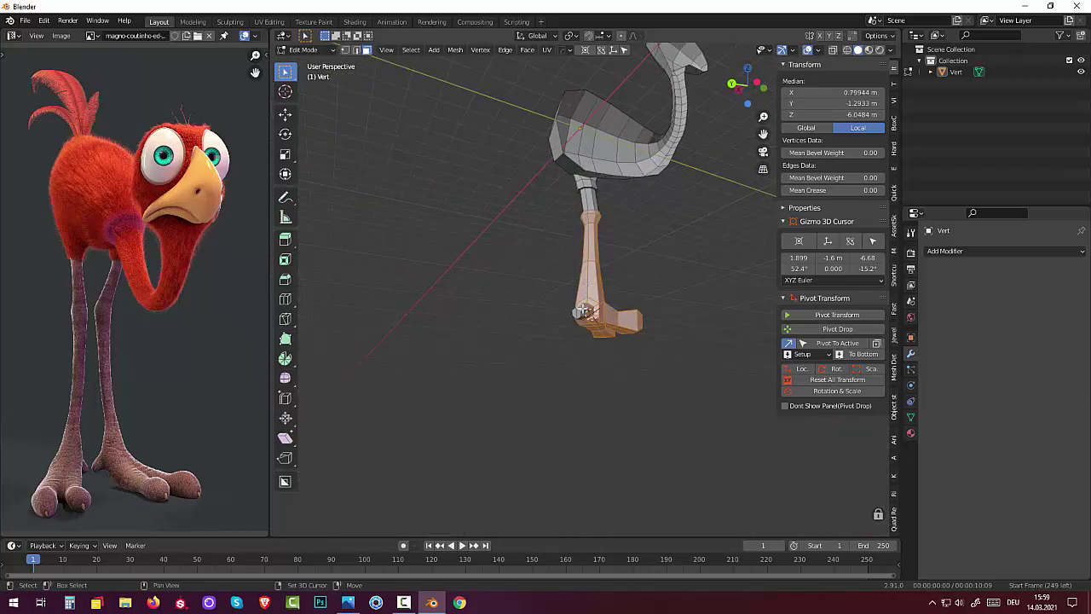
left_click(583, 311, "shift")
left_click(576, 313, "shift")
left_click(577, 314, "shift")
mouse_move(577, 313)
middle_mouse_down()
mouse_move(591, 275)
mouse_move(612, 261)
middle_mouse_up()
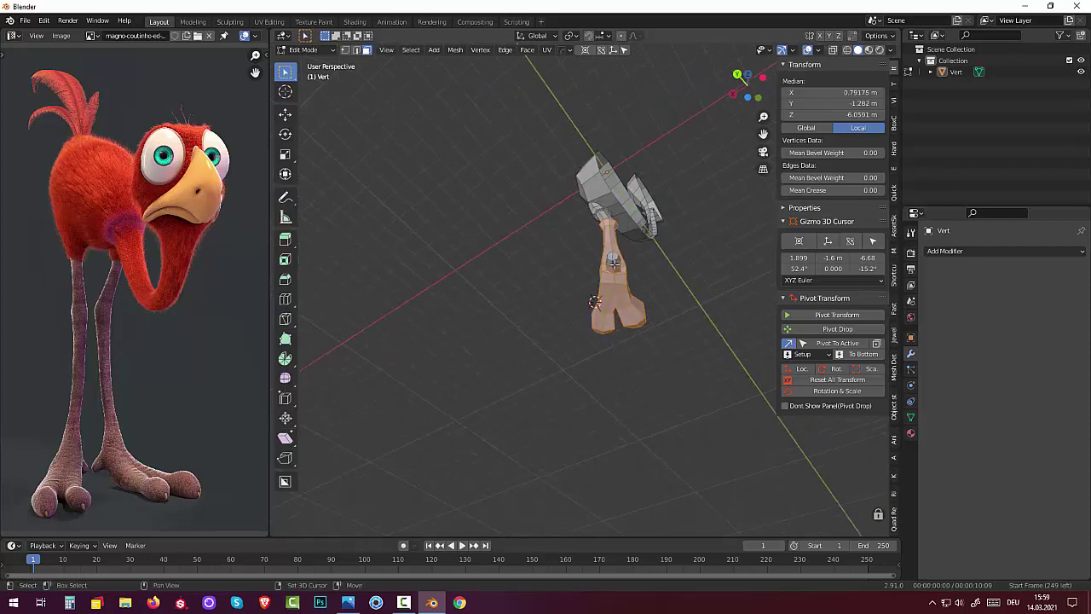
left_click(613, 264, "shift")
left_click(611, 259, "shift")
left_click(612, 255, "shift")
middle_click_drag(611, 262, 654, 317)
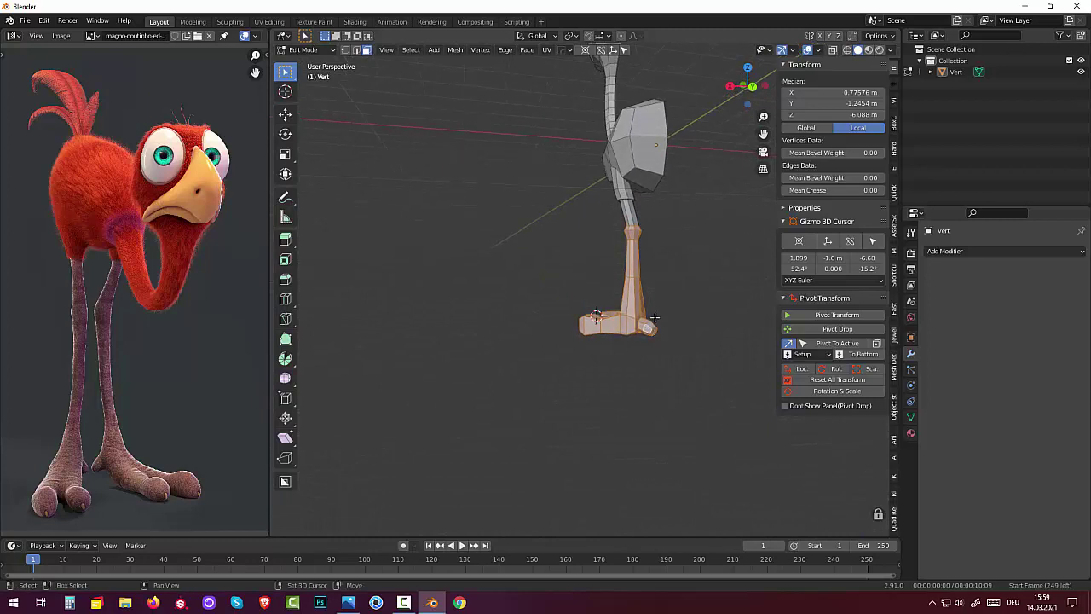
mouse_move(569, 384)
middle_mouse_down()
mouse_move(455, 370)
mouse_move(432, 354)
mouse_move(399, 375)
mouse_move(441, 365)
mouse_move(404, 374)
middle_mouse_up()
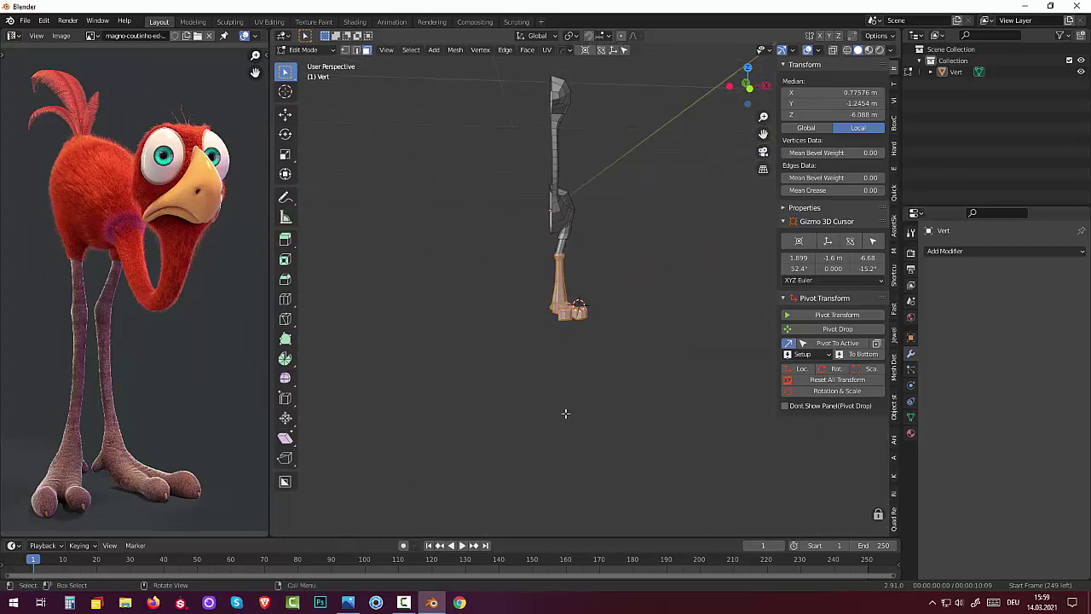
In Right view, lower the selected leg and foot vertices 1.61 m along Z
key("KP_3")
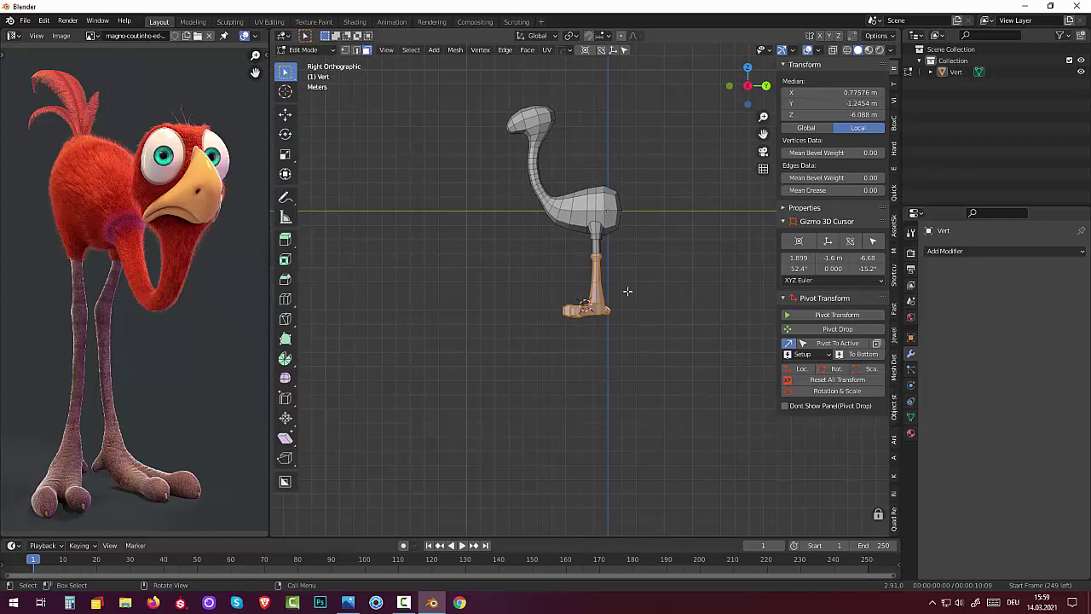
key("g")
key("z")
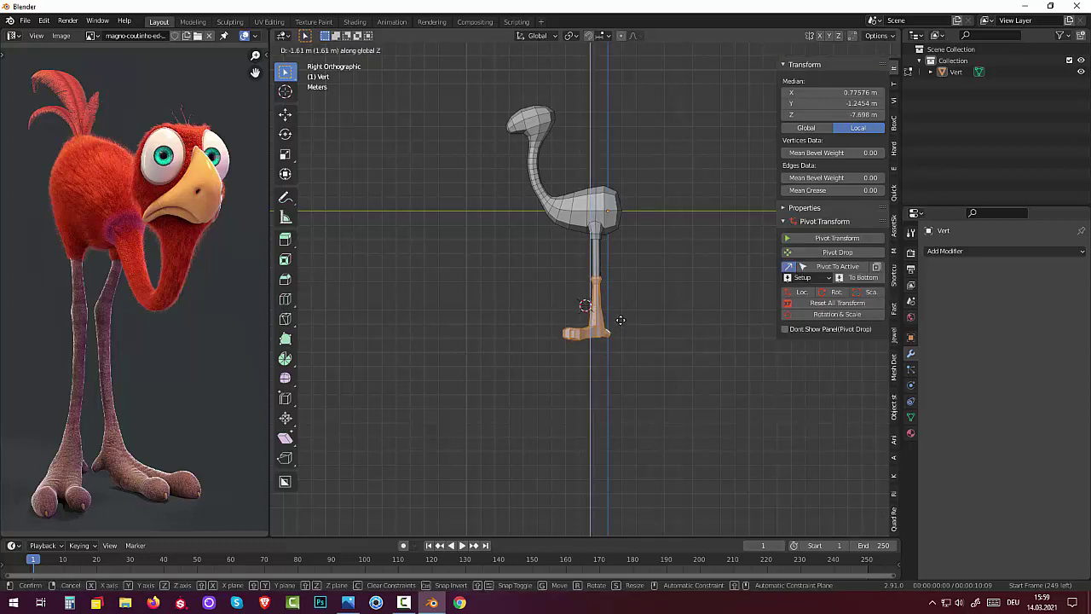
left_click(628, 321)
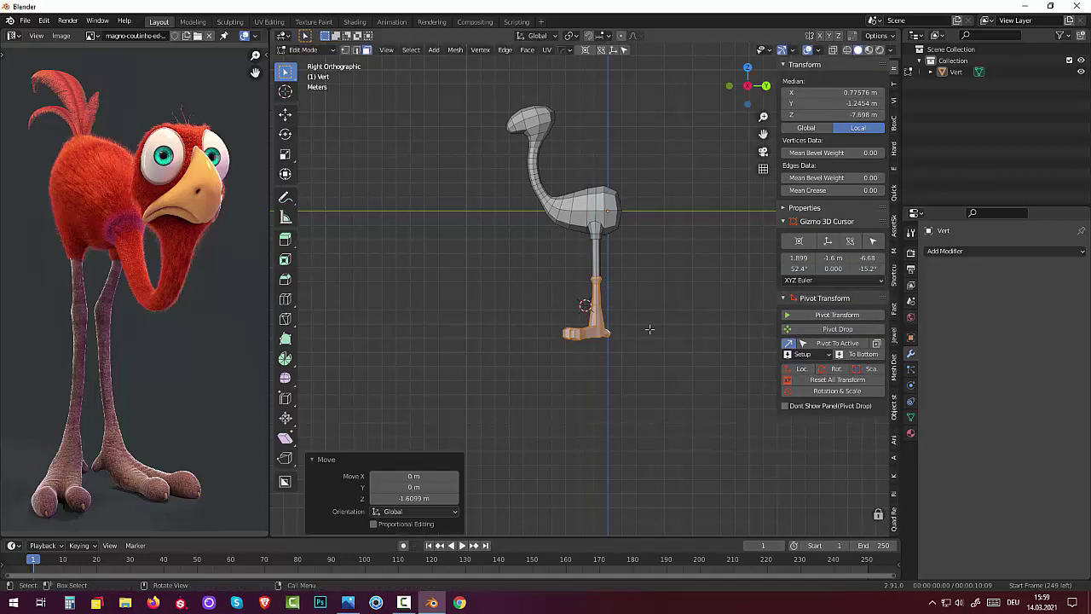
Scale the selected foot vertices to 0.792, then deselect them
key("s")
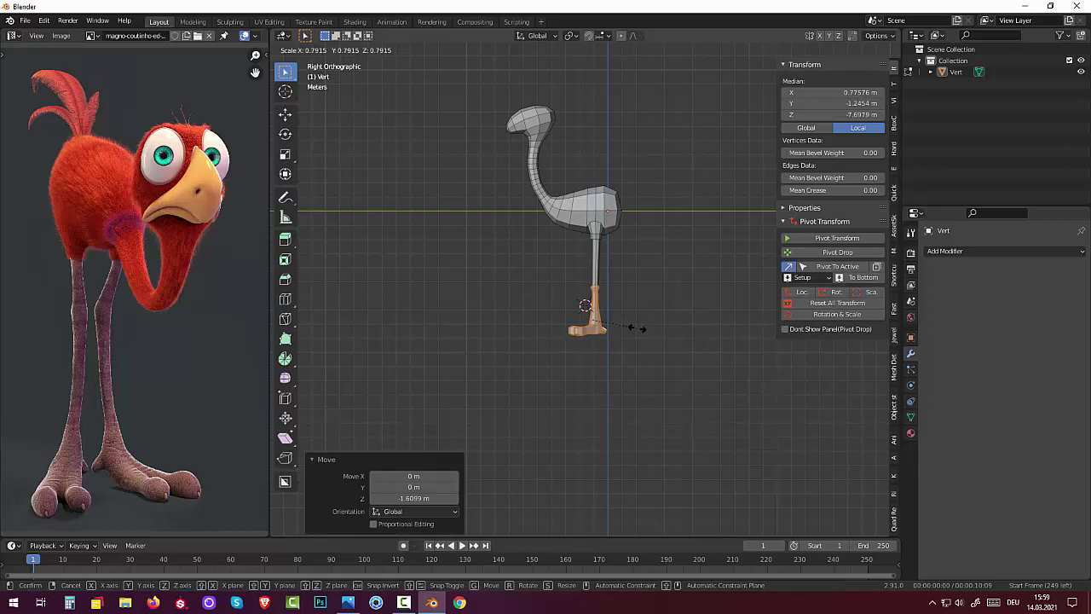
left_click(637, 327)
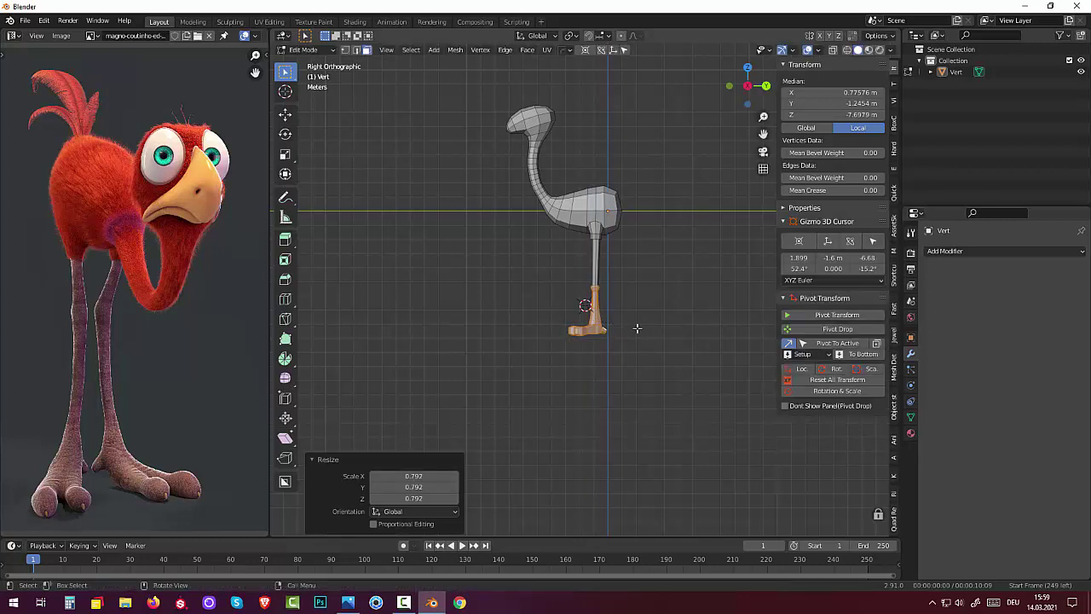
mouse_move(640, 324)
middle_mouse_down()
mouse_move(754, 343)
mouse_move(665, 344)
mouse_move(582, 283)
middle_mouse_up()
left_click(646, 355)
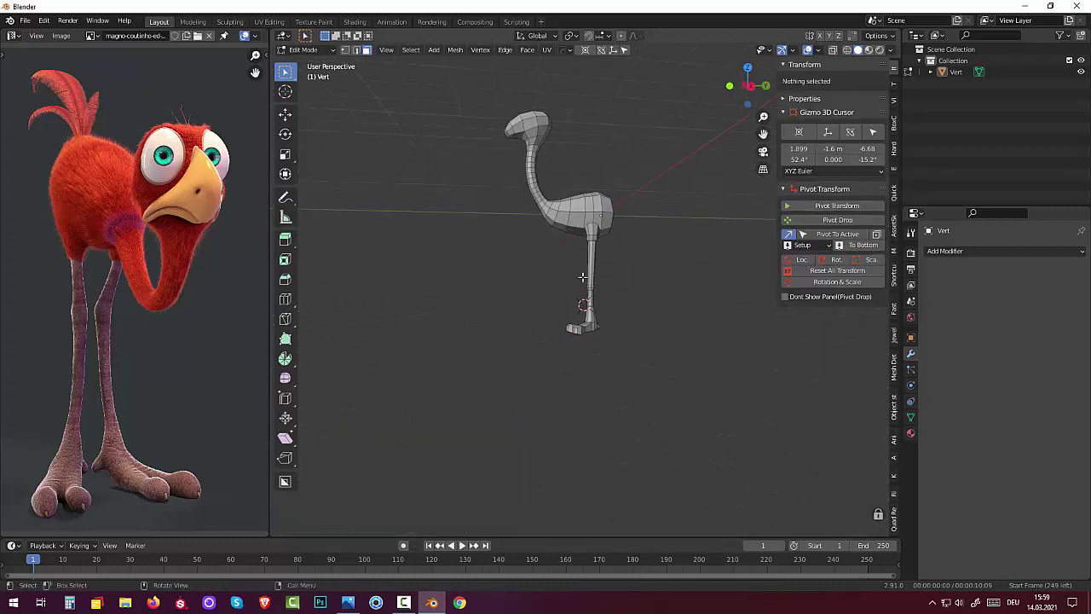
Select the knee edge loop and raise it 1.4376 m along Z
left_click(592, 290, "alt")
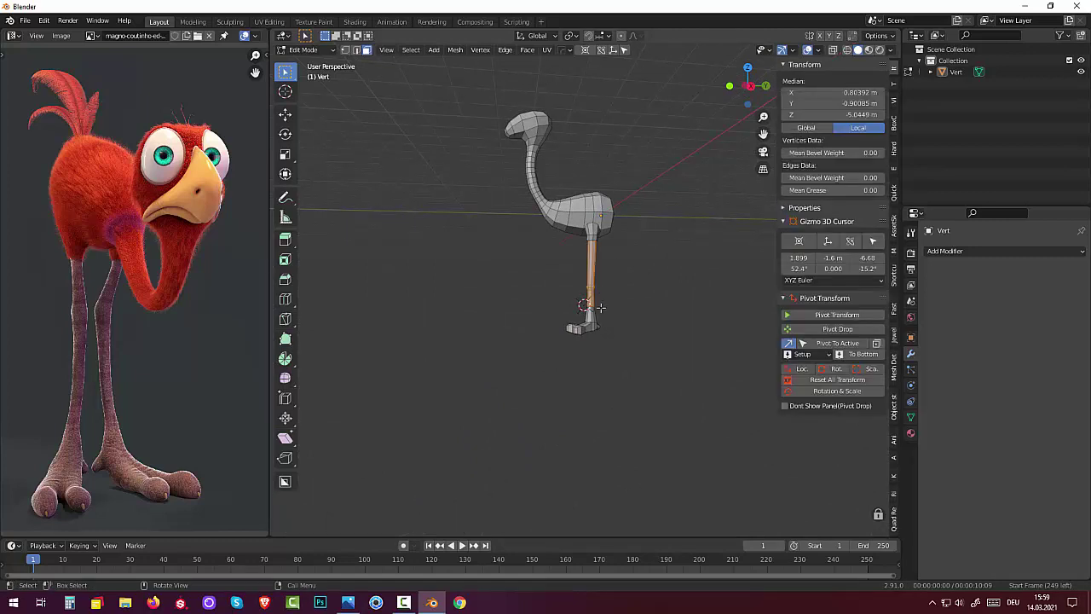
scroll(596, 293, "up", 4)
scroll(596, 293, "up", 2)
left_click(598, 277, "alt")
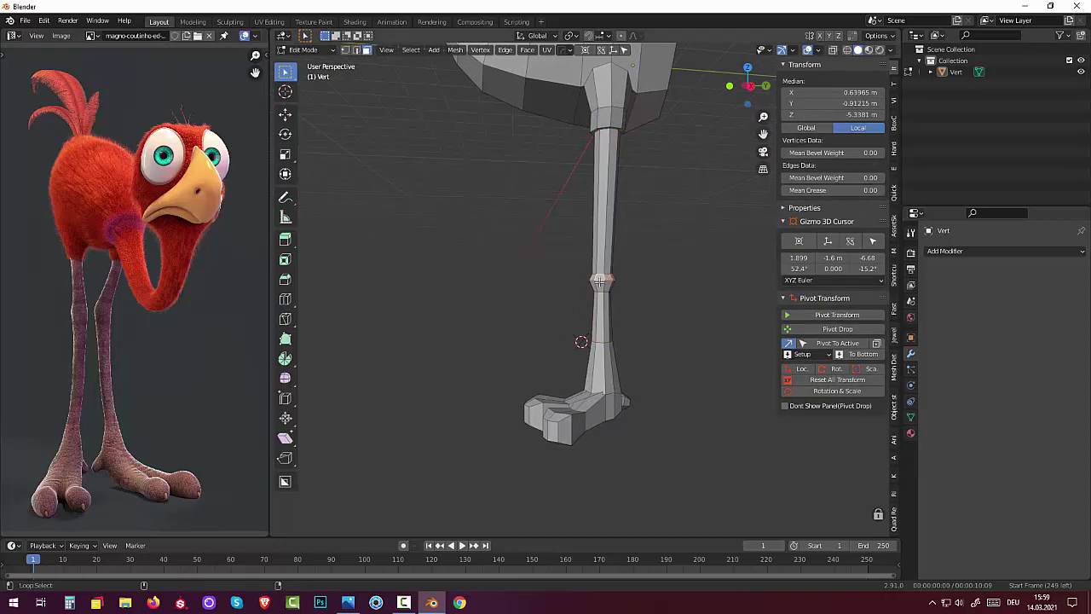
left_click(599, 283, "alt")
mouse_move(613, 287)
middle_mouse_down()
mouse_move(684, 285)
mouse_move(725, 309)
mouse_move(603, 304)
middle_mouse_up()
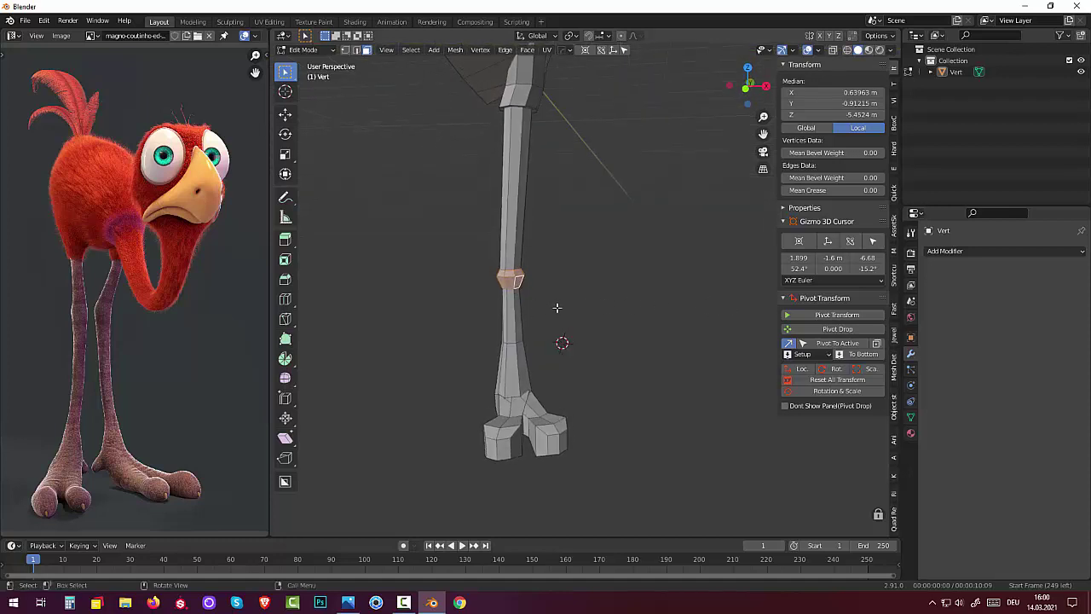
key("g")
key("z")
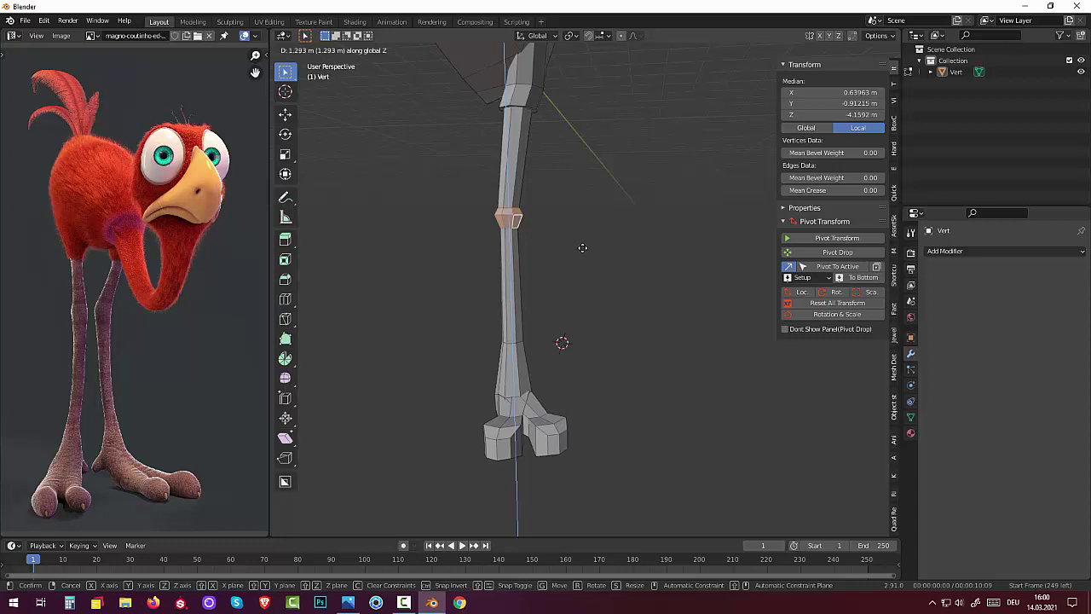
left_click(595, 258)
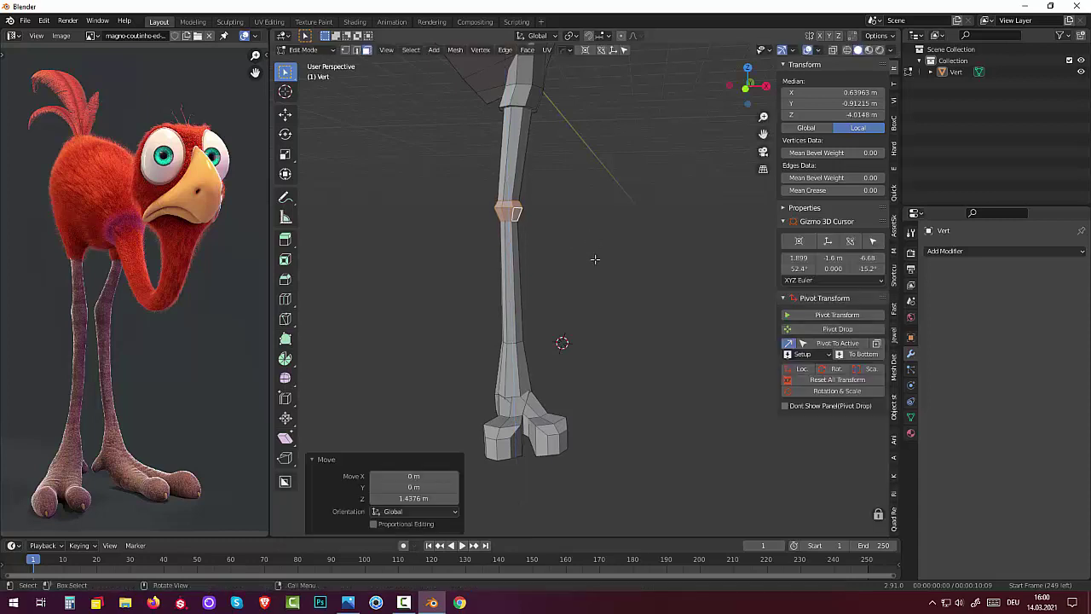
Select a vertex on the foot, viewing it from below
mouse_move(595, 258)
middle_mouse_down()
mouse_move(841, 275)
mouse_move(633, 479)
middle_mouse_up()
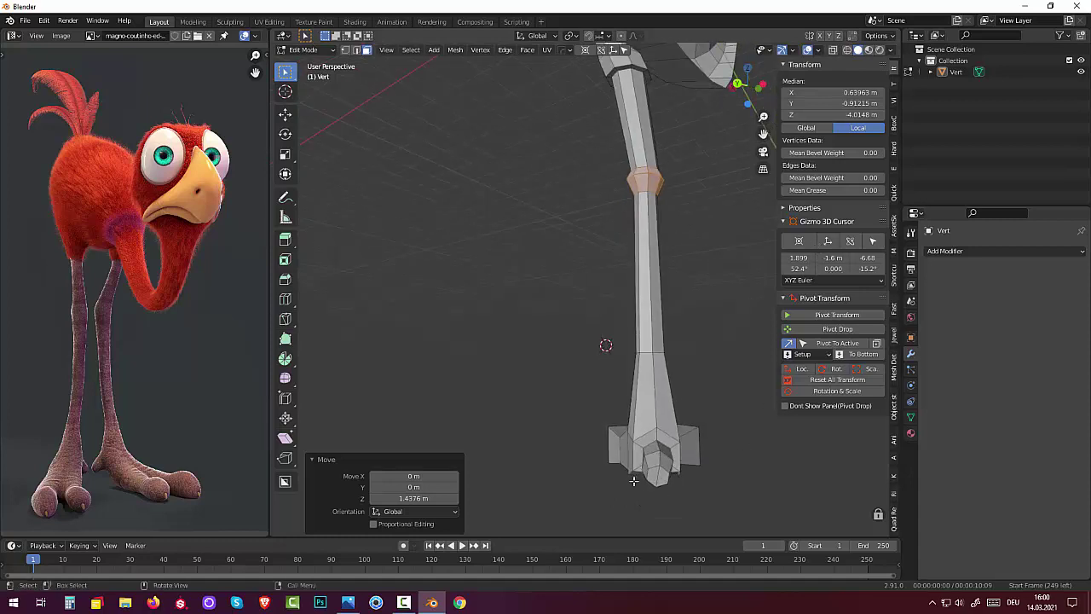
left_click(661, 473)
left_click(656, 476)
mouse_move(656, 476)
middle_mouse_down()
mouse_move(608, 73)
mouse_move(696, 39)
middle_mouse_up()
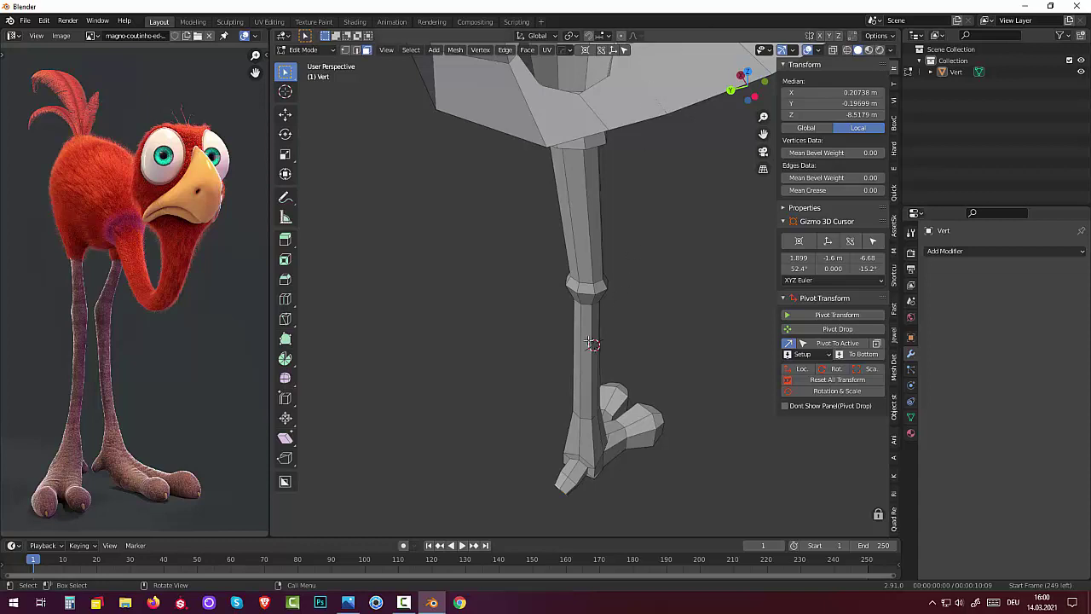
Move the selected foot vertex into a new position
key("g")
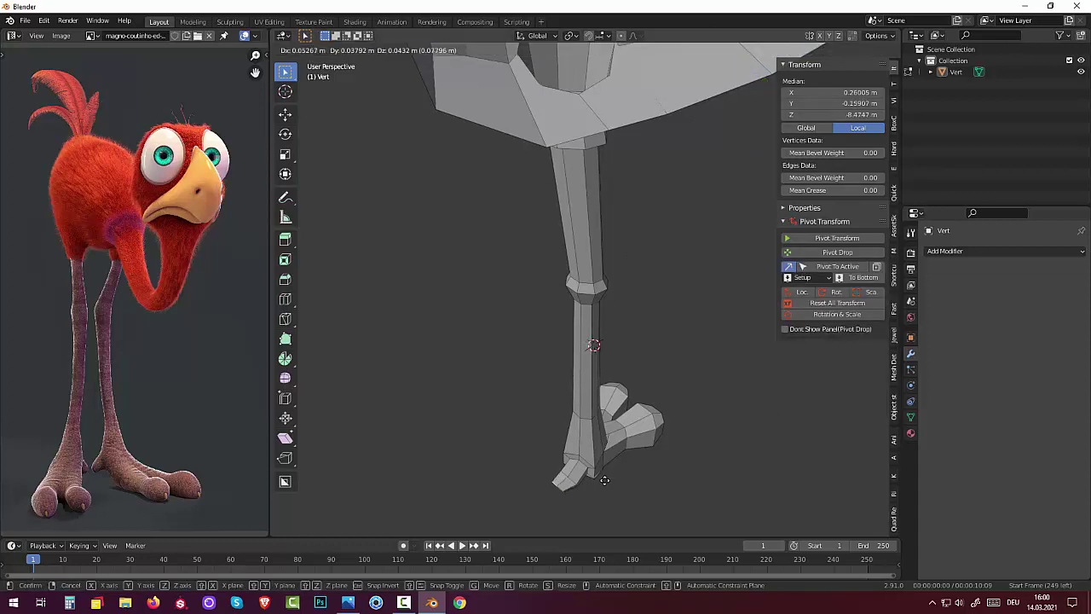
left_click(604, 479)
mouse_move(603, 479)
middle_mouse_down()
mouse_move(535, 275)
mouse_move(439, 437)
middle_mouse_up()
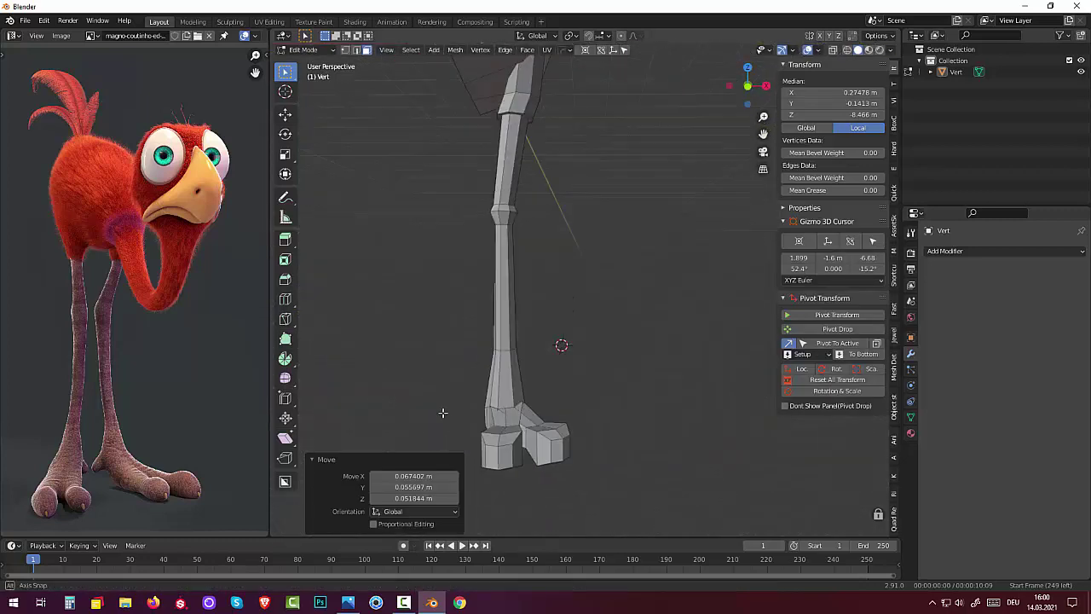
scroll(439, 437, "down", 2)
mouse_move(540, 438)
middle_mouse_down()
mouse_move(533, 478)
mouse_move(530, 440)
middle_mouse_up()
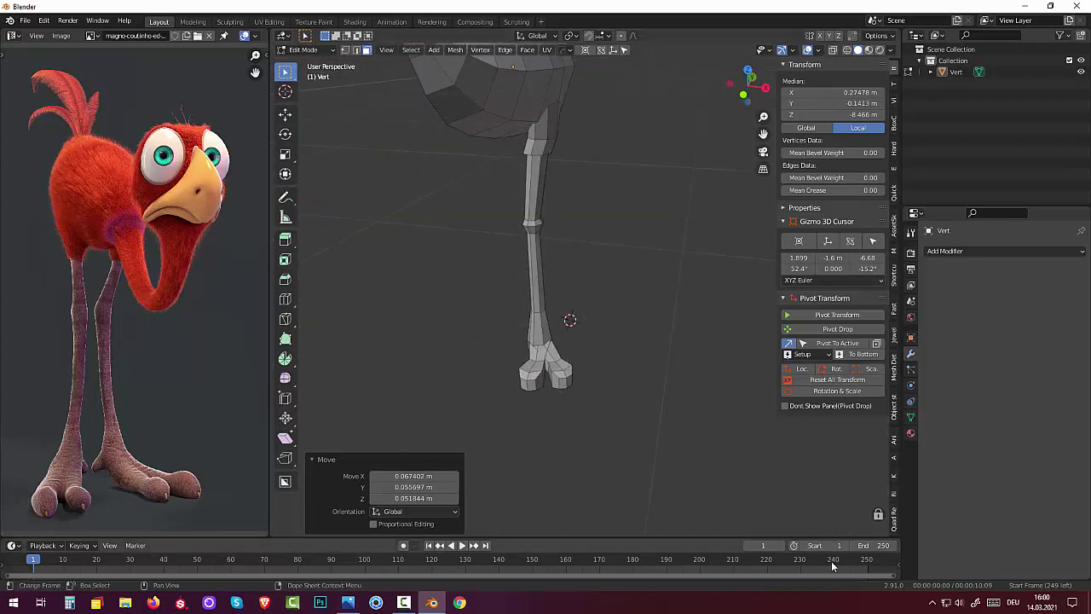
In front wireframe view, box-select the whole shin and foot
key("KP_1")
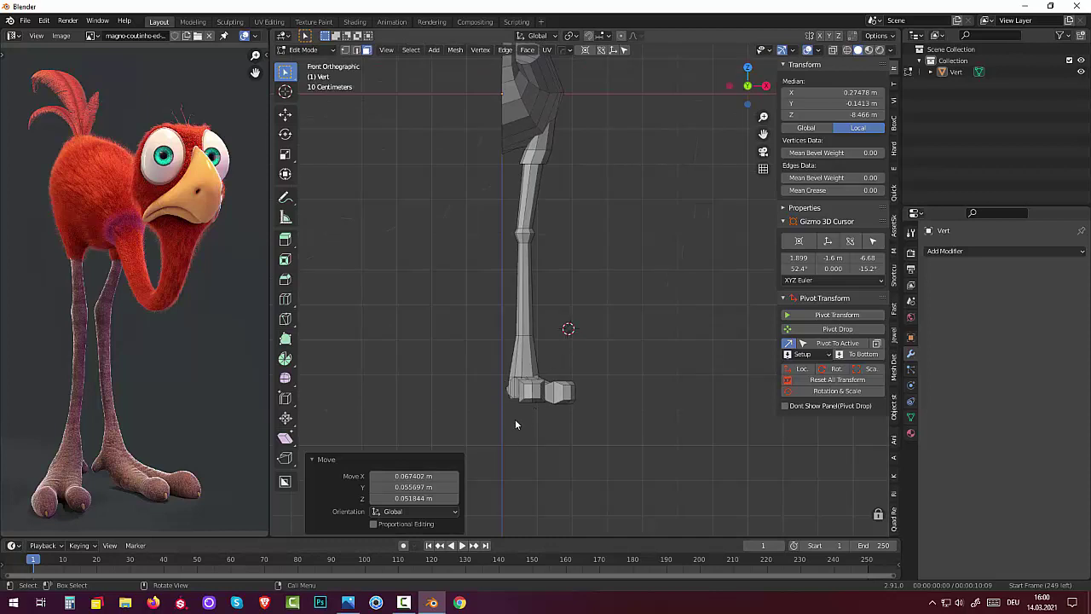
left_click(524, 365)
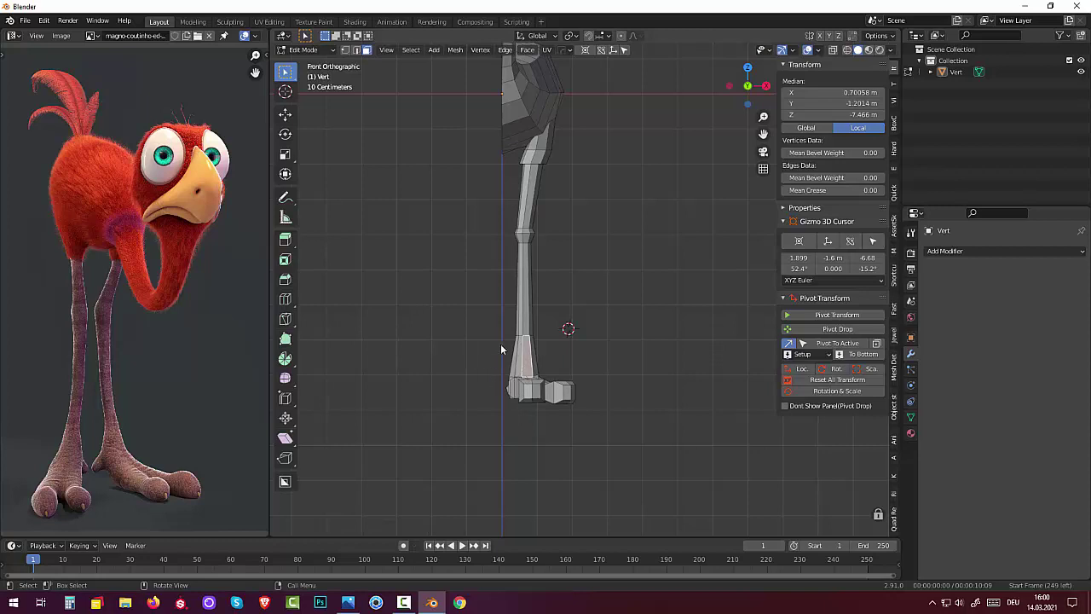
mouse_move(505, 321)
left_mouse_down()
mouse_move(571, 443)
mouse_move(614, 452)
left_mouse_up()
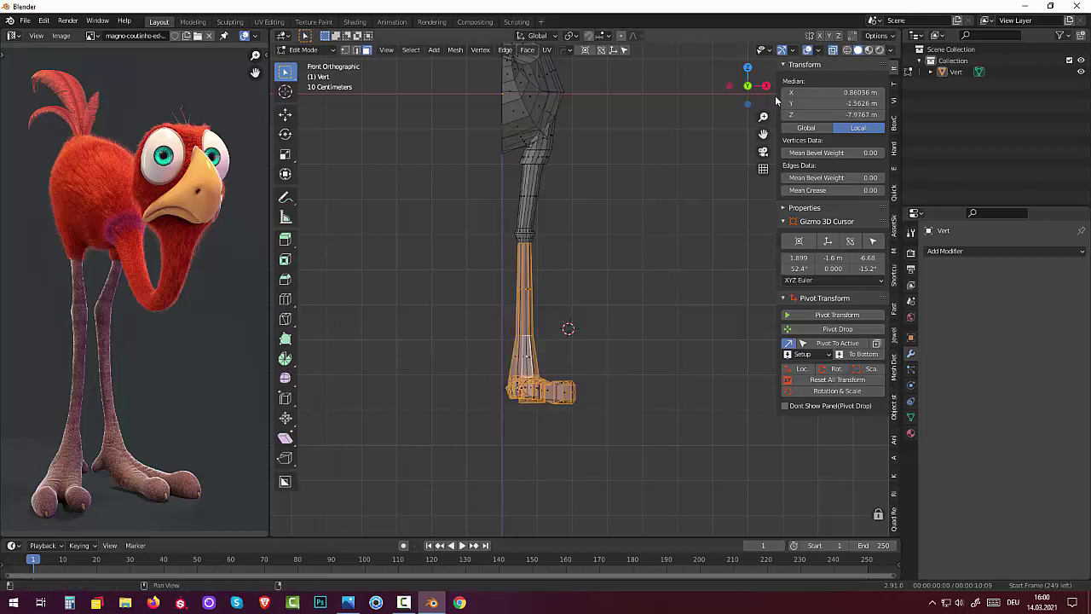
left_click(833, 49)
mouse_move(492, 305)
left_mouse_down()
mouse_move(565, 438)
mouse_move(644, 439)
left_mouse_up()
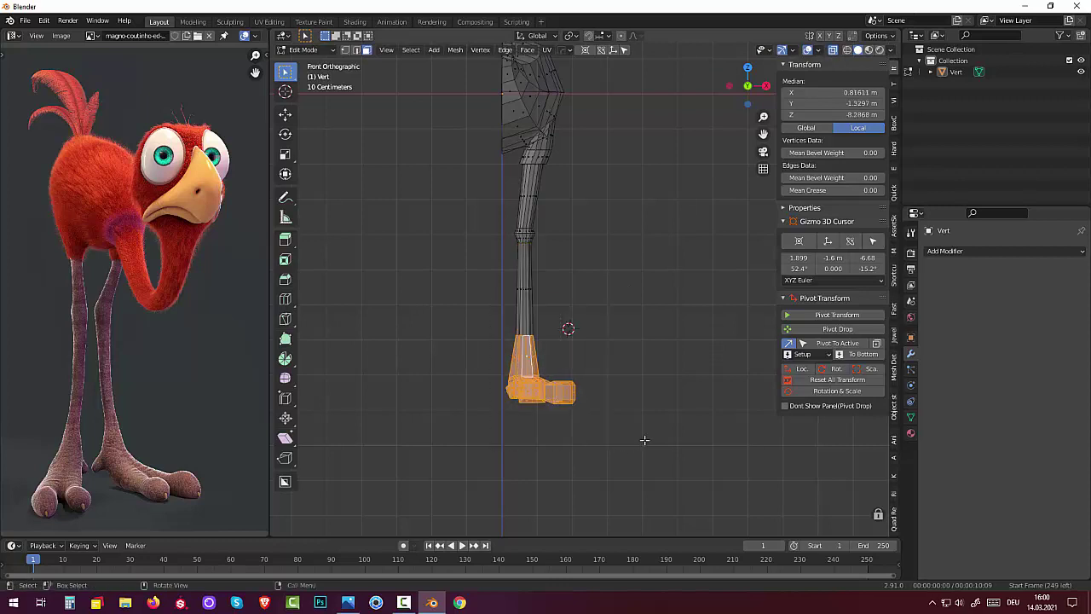
left_click_drag(502, 247, 742, 505)
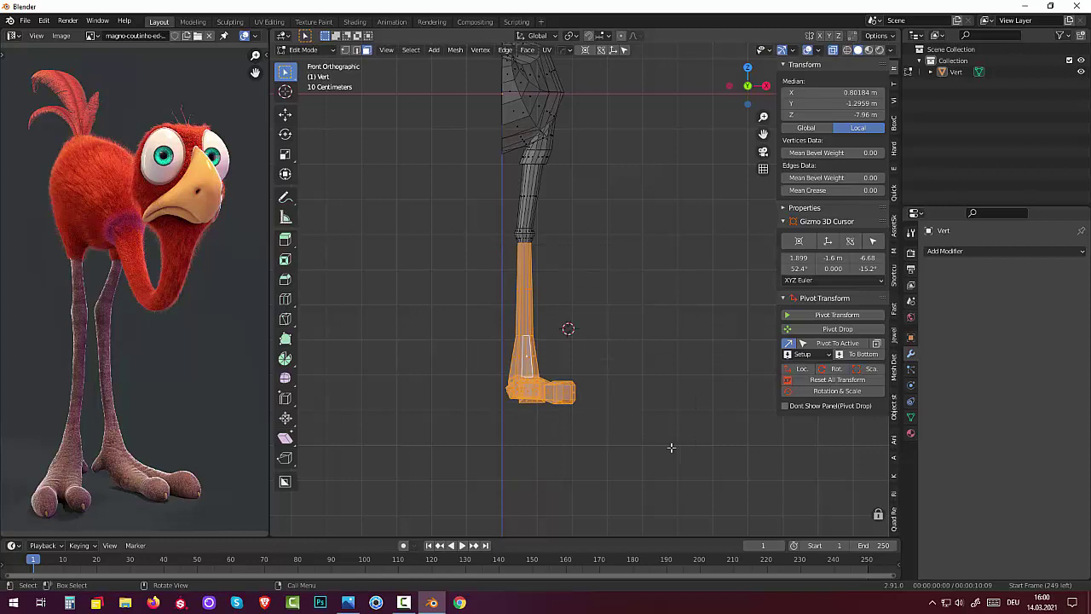
Shift the shin and foot slightly left and tilt them to align, then deselect
key("g")
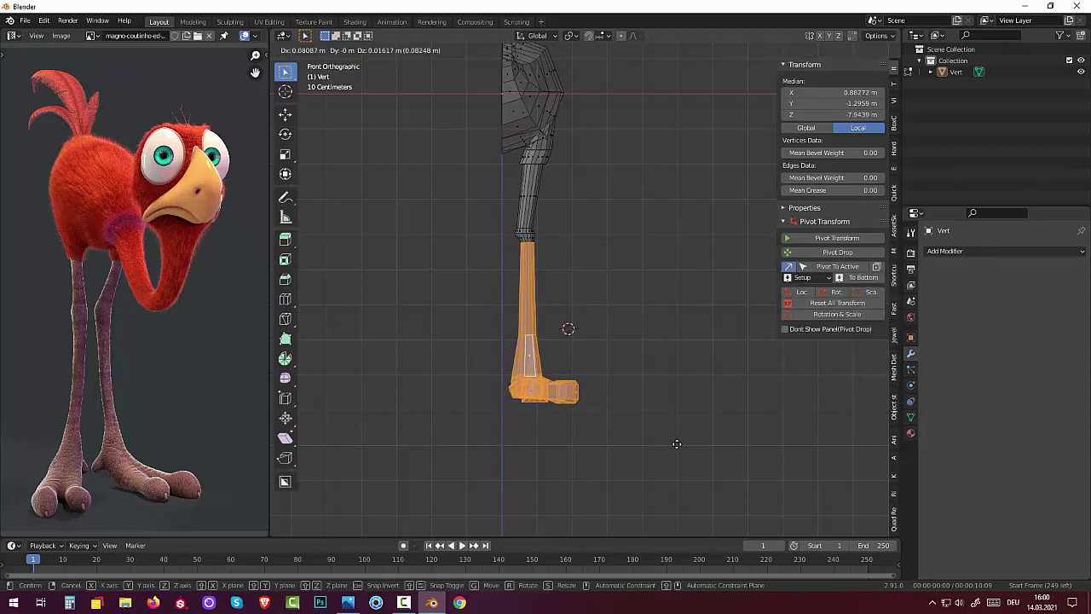
left_click(673, 442)
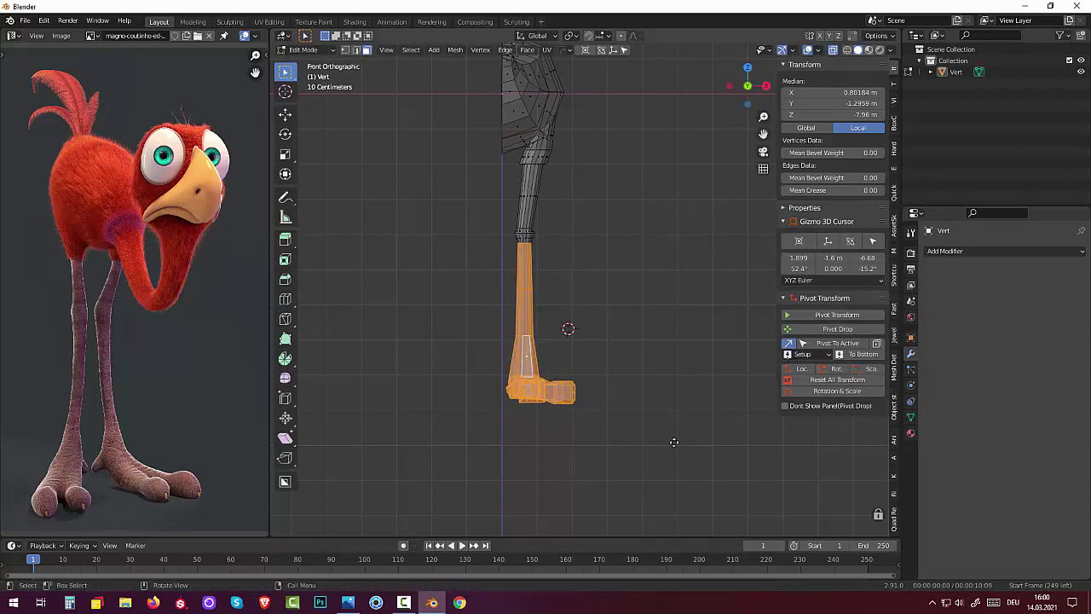
key("r")
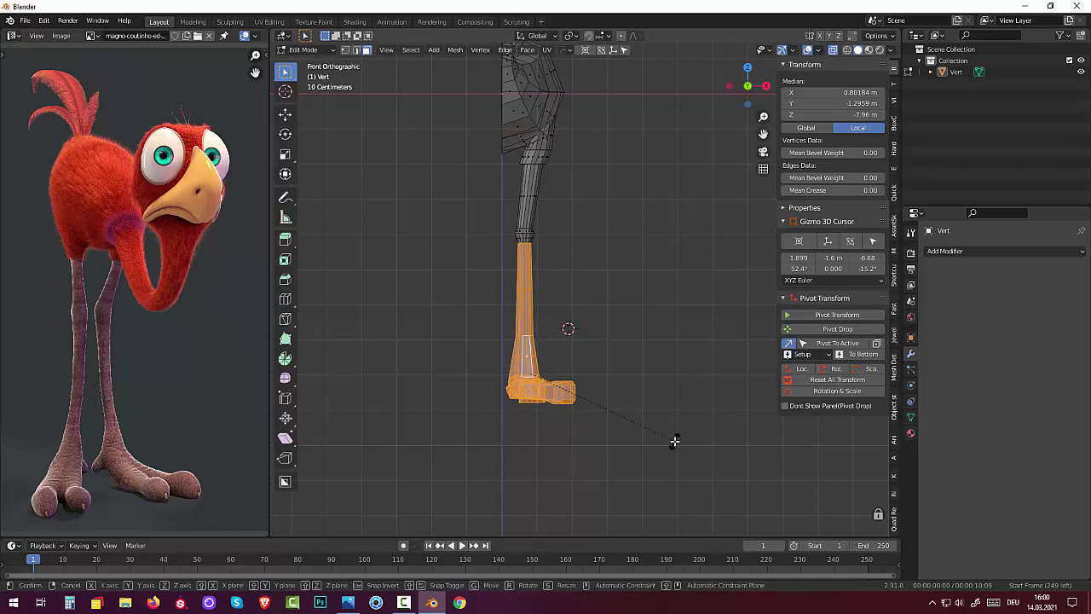
left_click(679, 433)
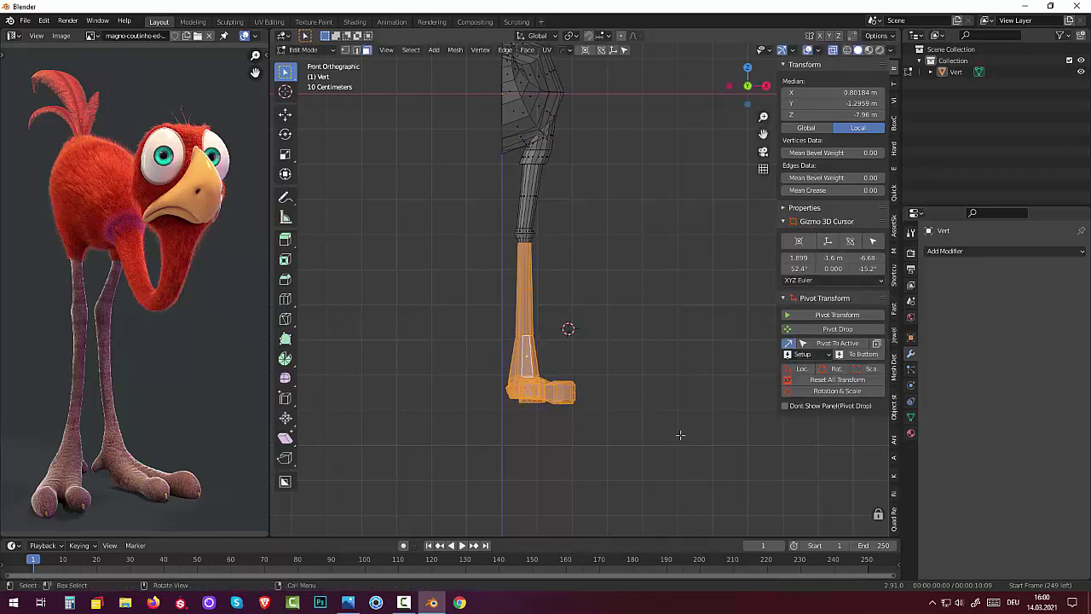
left_click(679, 434)
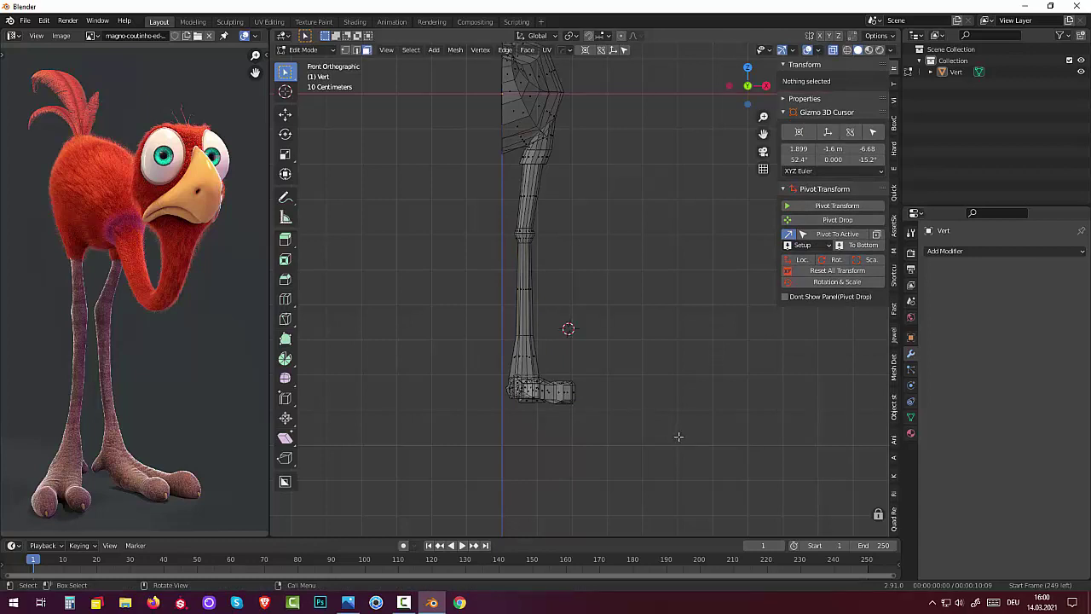
Add a Mirror modifier on the X axis to the bird mesh
mouse_move(676, 439)
middle_mouse_down()
mouse_move(685, 445)
mouse_move(674, 456)
mouse_move(664, 406)
mouse_move(685, 442)
mouse_move(685, 421)
middle_mouse_up()
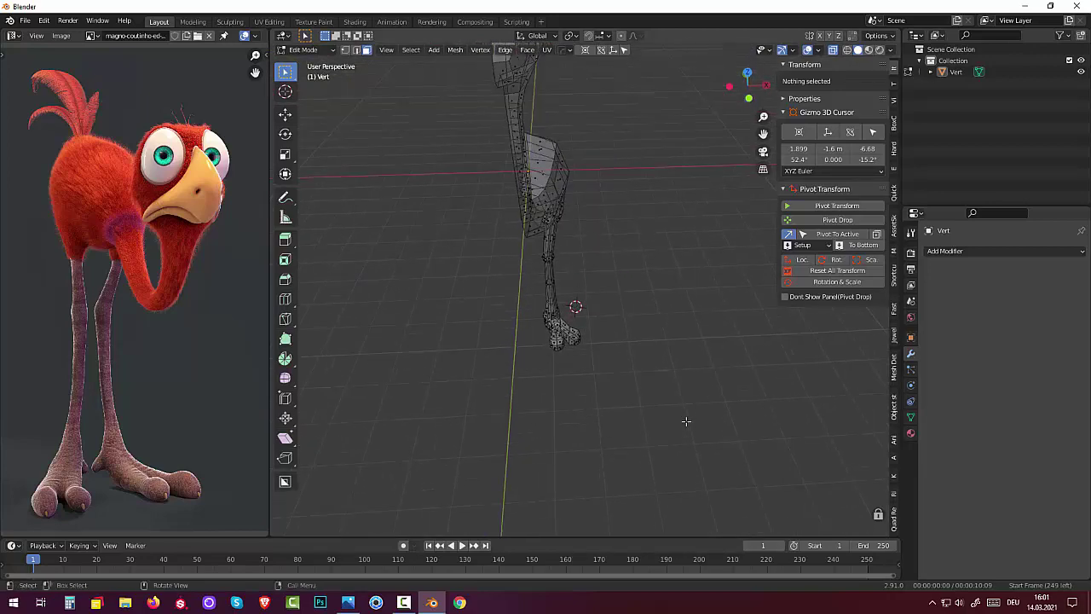
mouse_move(648, 302)
middle_mouse_down()
mouse_move(673, 404)
mouse_move(675, 358)
middle_mouse_up()
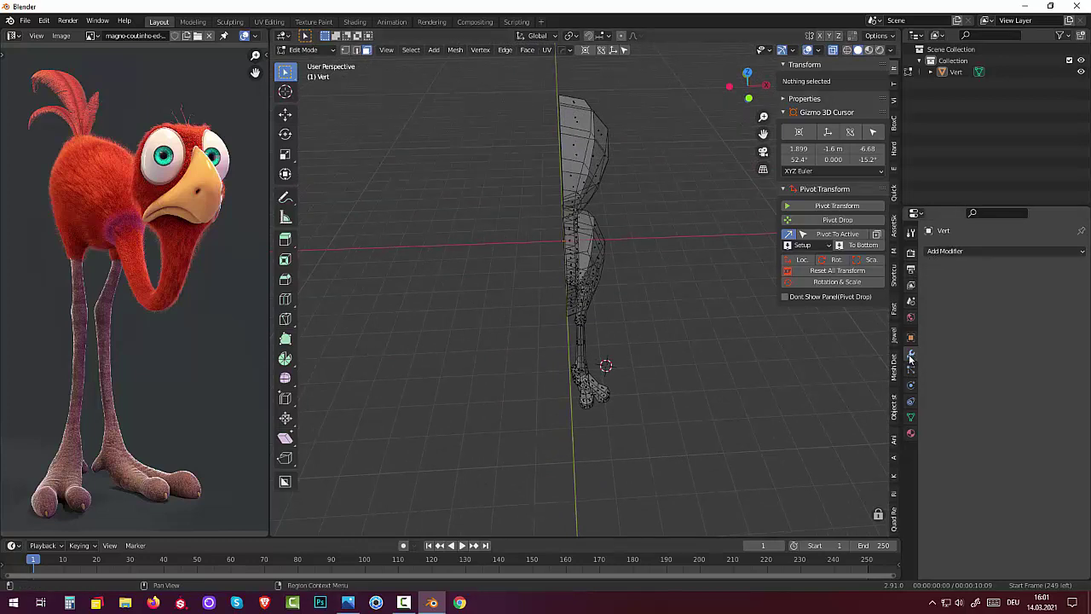
left_click(950, 251)
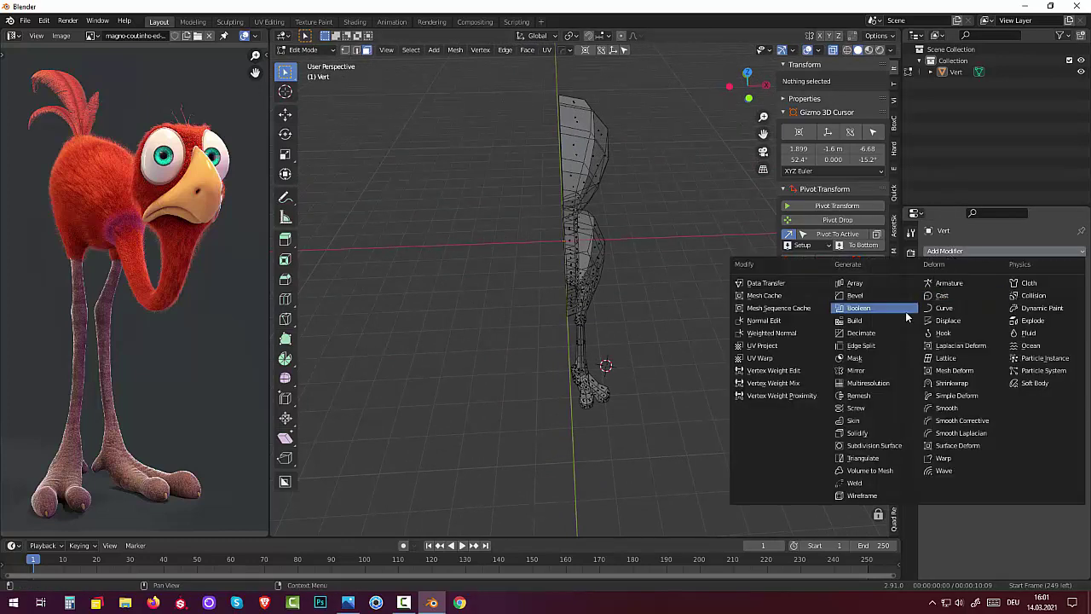
left_click(859, 370)
Box-select all the vertices of the right foot from a side view
mouse_move(693, 415)
middle_mouse_down()
mouse_move(692, 346)
mouse_move(691, 360)
middle_mouse_up()
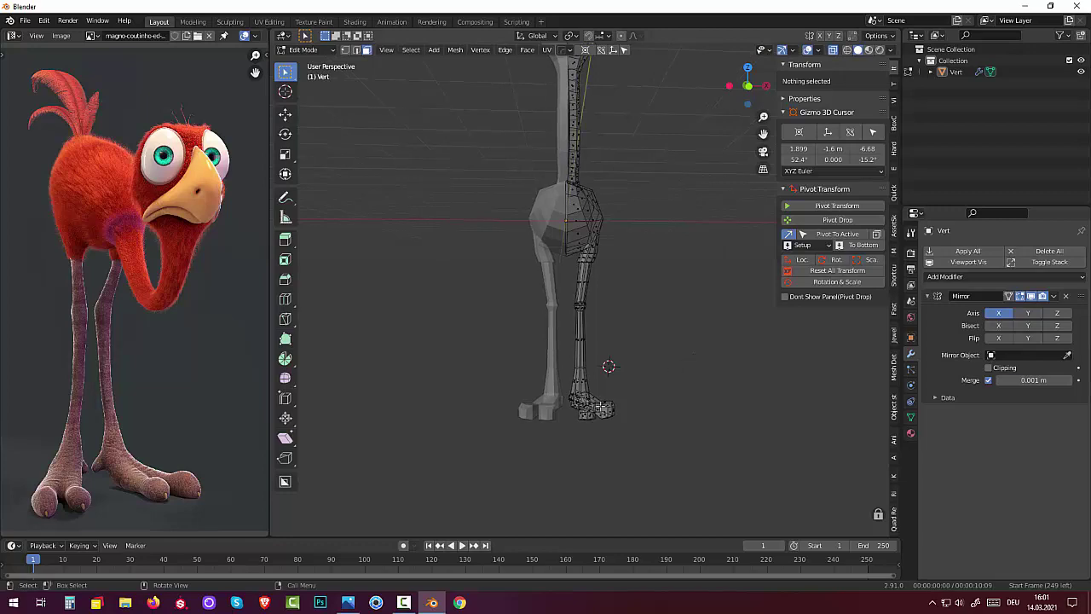
mouse_move(599, 415)
middle_mouse_down()
mouse_move(509, 426)
mouse_move(438, 414)
mouse_move(589, 455)
mouse_move(604, 436)
mouse_move(432, 421)
mouse_move(557, 453)
mouse_move(572, 458)
mouse_move(567, 469)
mouse_move(673, 501)
middle_mouse_up()
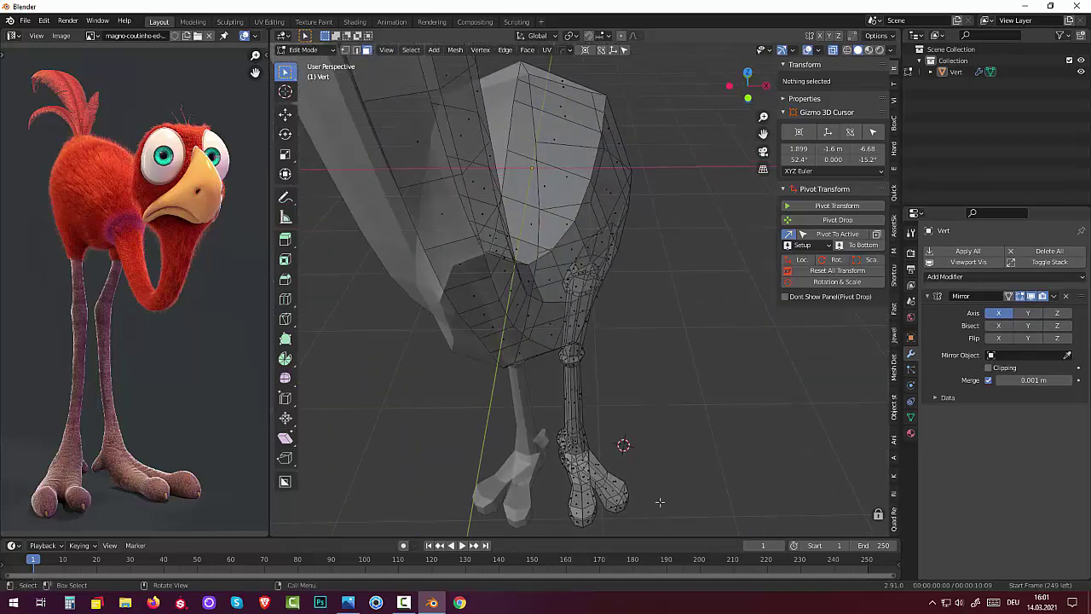
mouse_move(550, 469)
left_mouse_down()
mouse_move(639, 530)
mouse_move(683, 529)
left_mouse_up()
left_click_drag(557, 458, 687, 528)
mouse_move(687, 528)
middle_mouse_down()
mouse_move(574, 523)
mouse_move(537, 513)
mouse_move(533, 497)
middle_mouse_up()
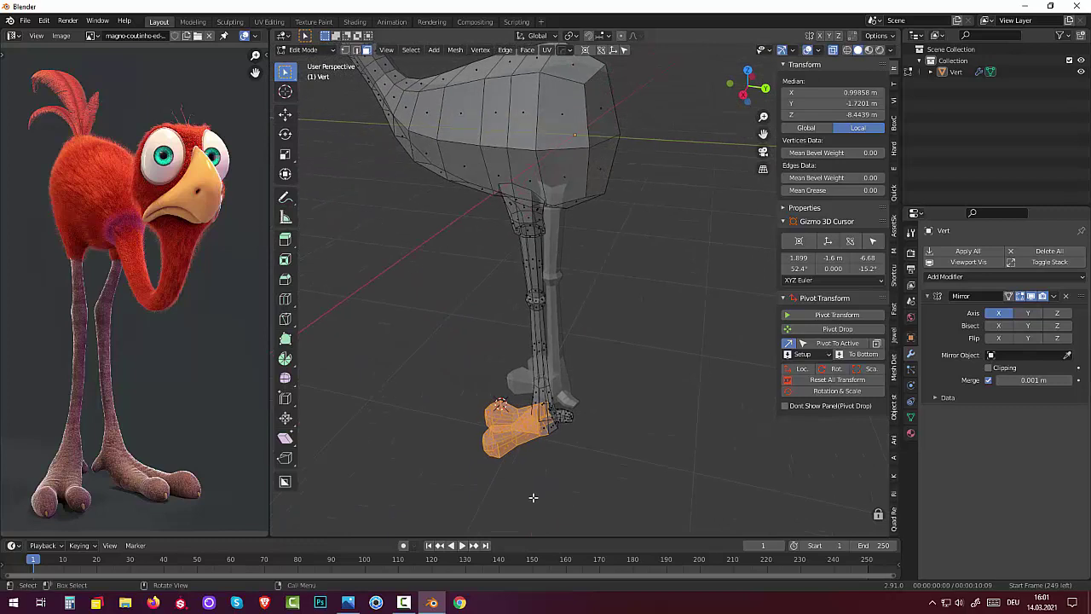
Stretch the selected foot along global Y to about 1.599, then deselect it
key("s")
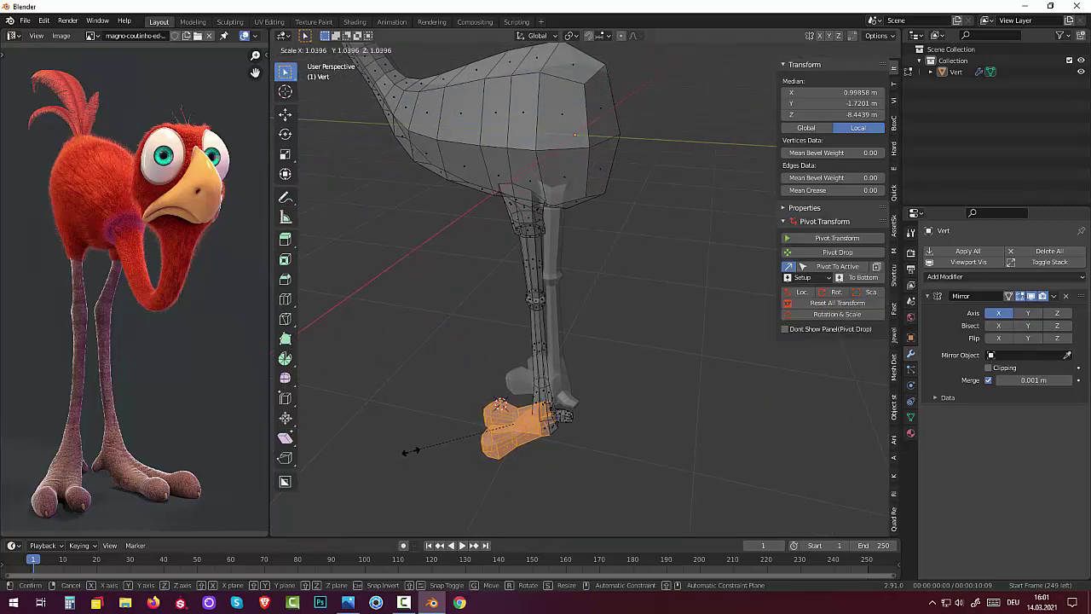
key("y")
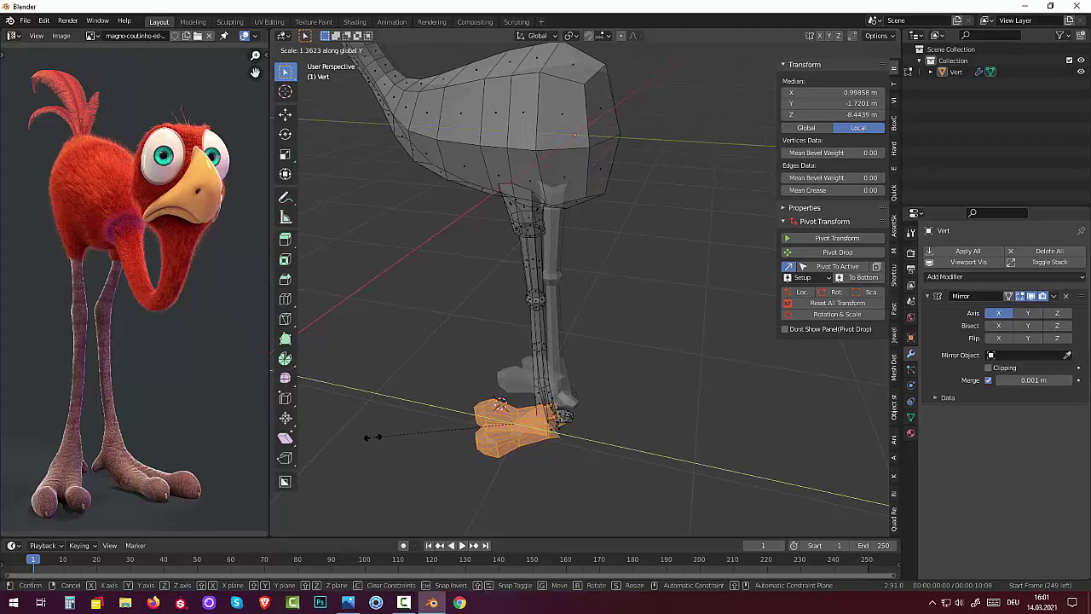
left_click(350, 421)
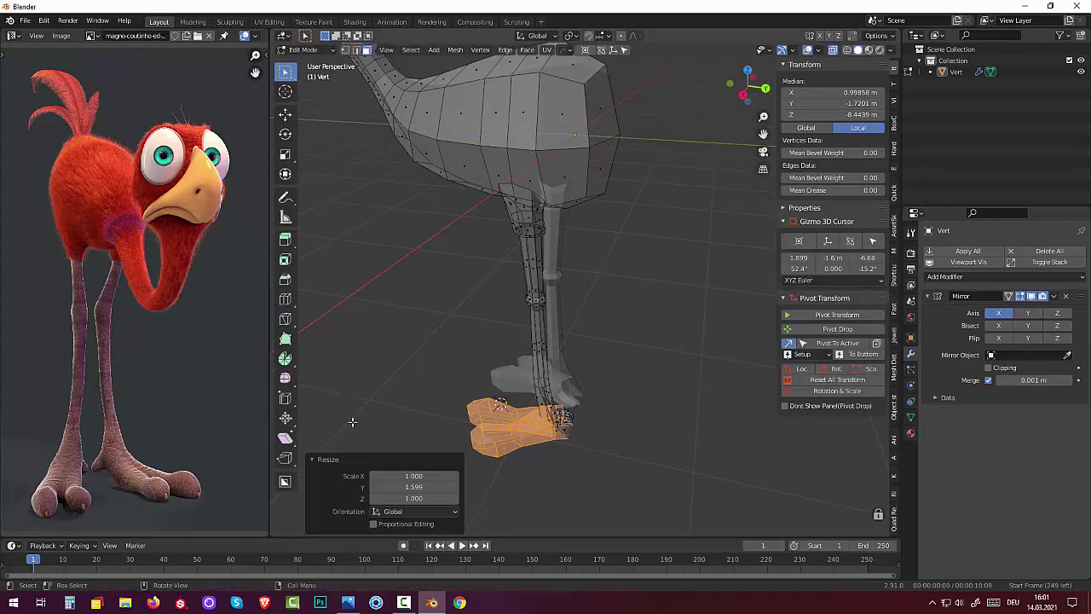
mouse_move(351, 422)
middle_mouse_down()
mouse_move(594, 365)
mouse_move(361, 418)
mouse_move(345, 435)
middle_mouse_up()
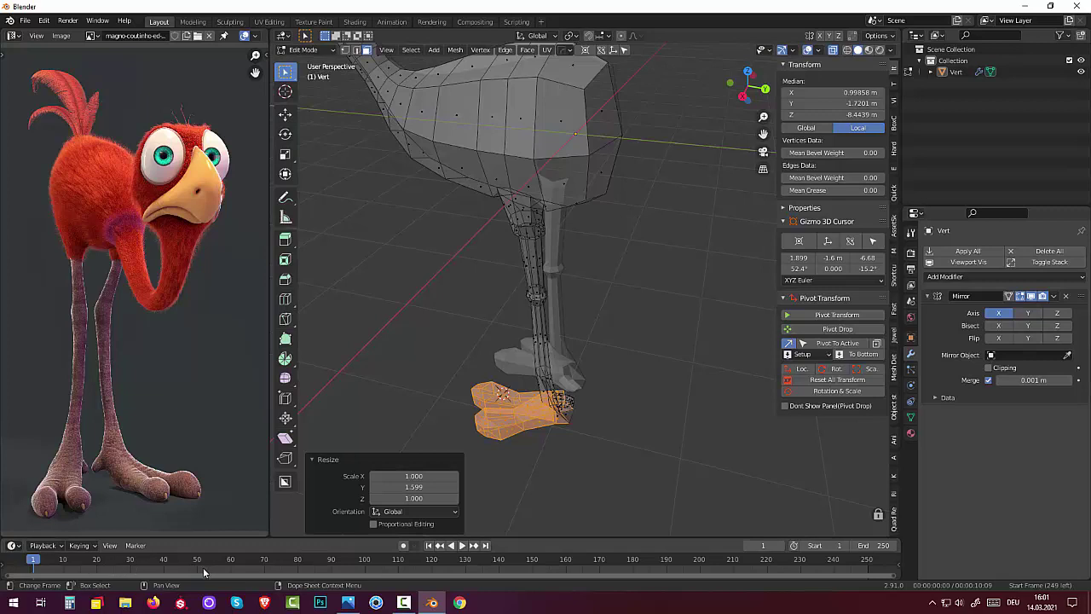
left_click(601, 435)
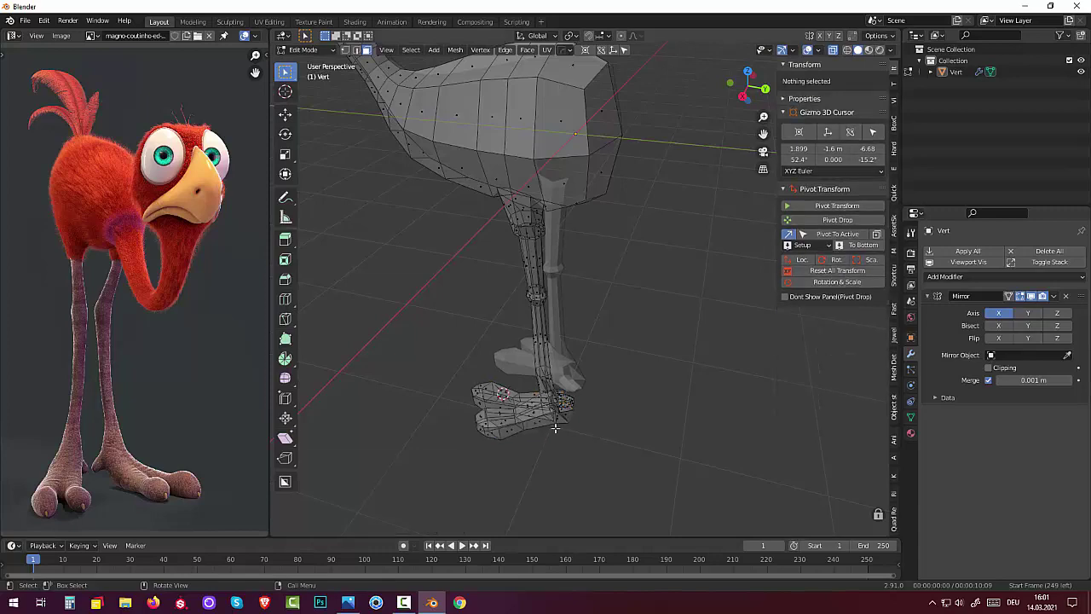
scroll(545, 430, "up", 4)
mouse_move(604, 438)
middle_mouse_down()
mouse_move(796, 401)
mouse_move(682, 409)
middle_mouse_up()
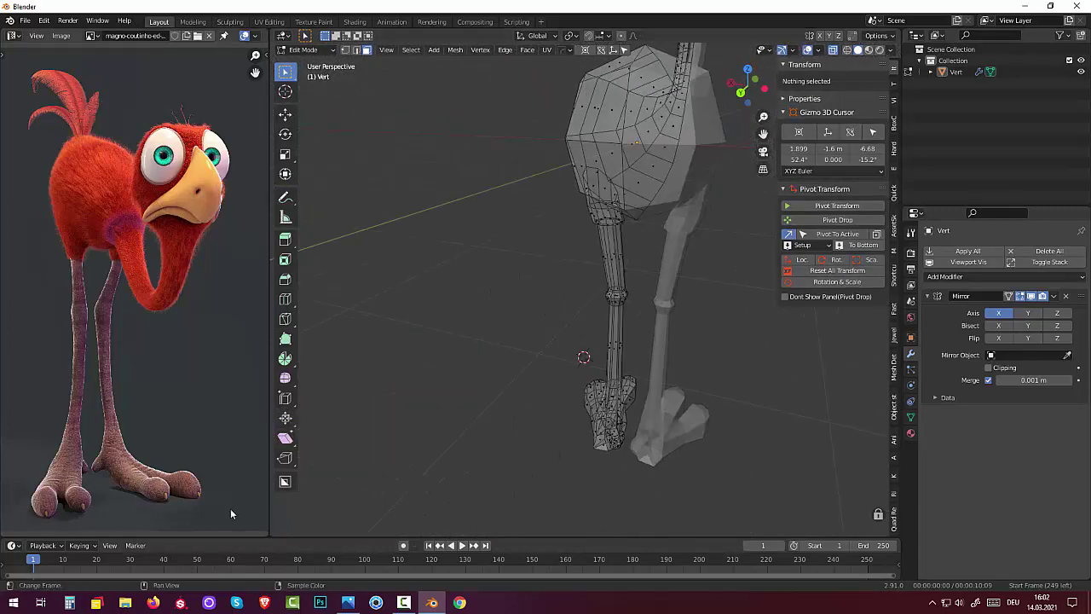
Undo the last foot stretch and fit the full reference bird in the image panel
key("ctrl+z")
key("ctrl+z")
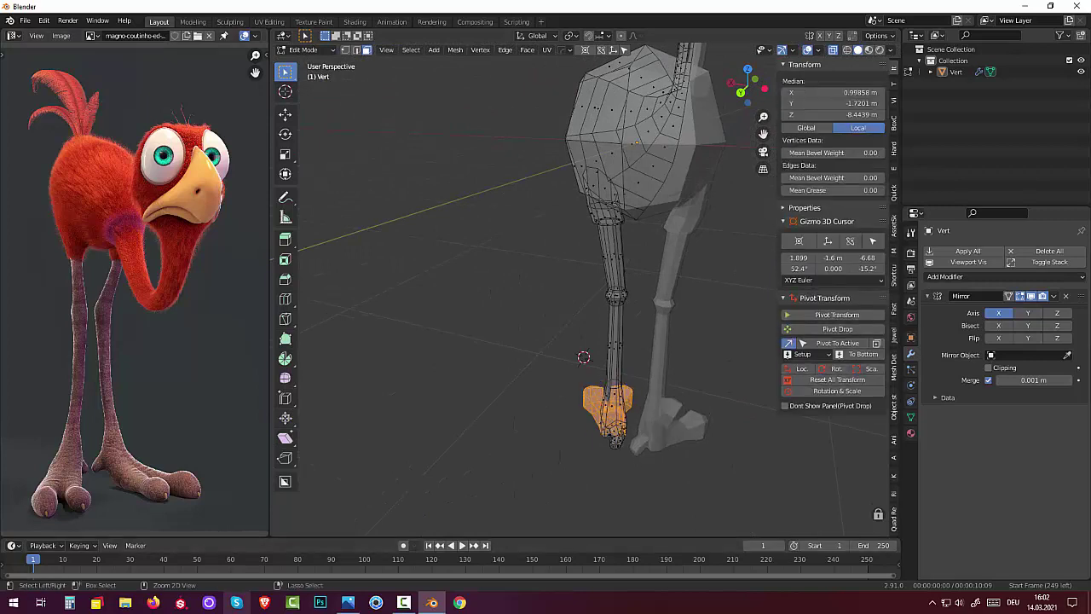
middle_click_drag(137, 340, 127, 249)
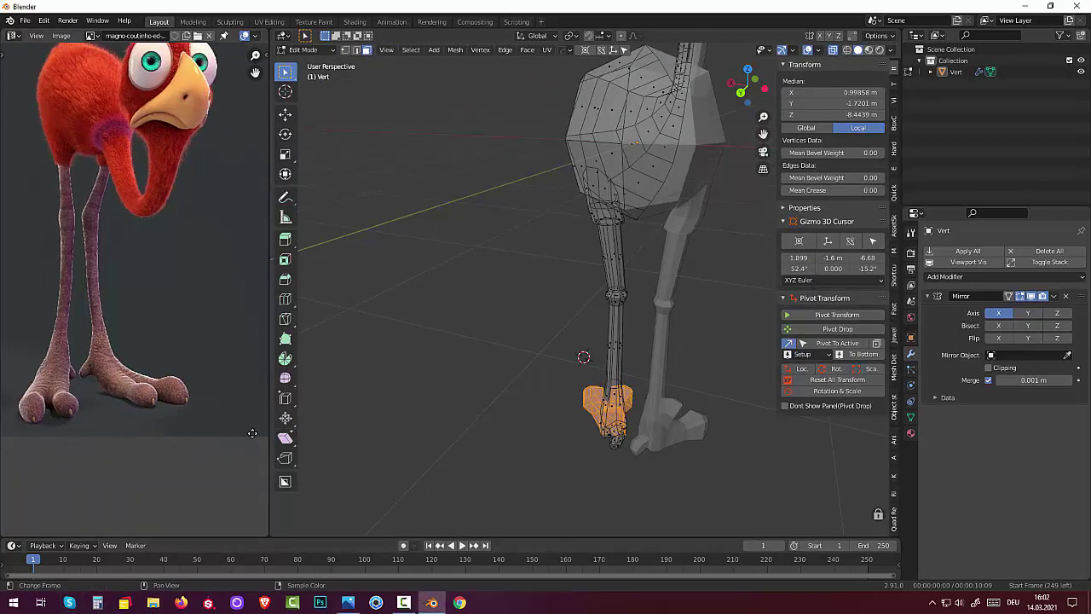
scroll(19, 338, "down", 2)
scroll(136, 392, "down", 1)
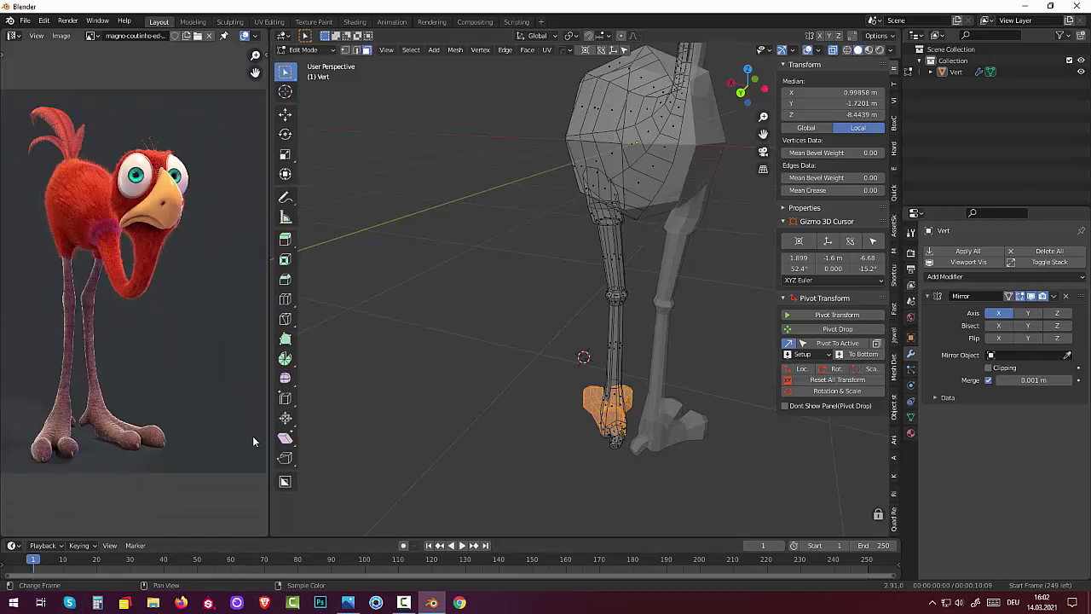
scroll(252, 435, "down", 1)
scroll(348, 432, "up", 2)
Clear the selection and box-select the entire bird mesh in Edit Mode
key("alt+a")
scroll(397, 384, "up", 2)
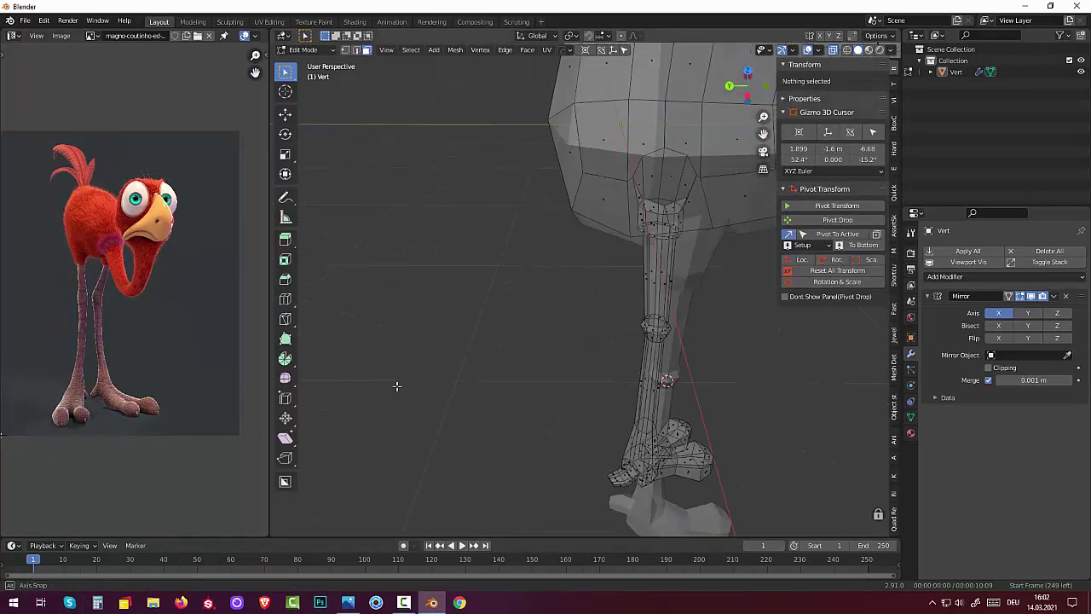
mouse_move(398, 384)
middle_mouse_down()
mouse_move(314, 372)
mouse_move(383, 373)
middle_mouse_up()
scroll(316, 373, "down", 5)
scroll(353, 370, "down", 4)
left_click_drag(507, 166, 705, 419)
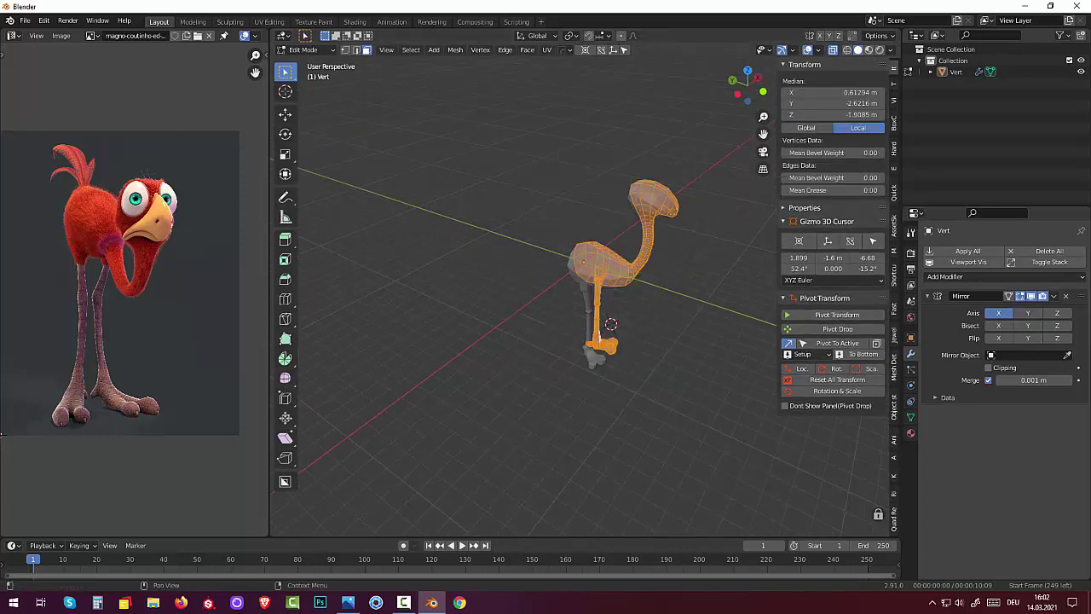
Switch to Object Mode and apply the Mirror modifier to the mesh
left_click(1054, 295)
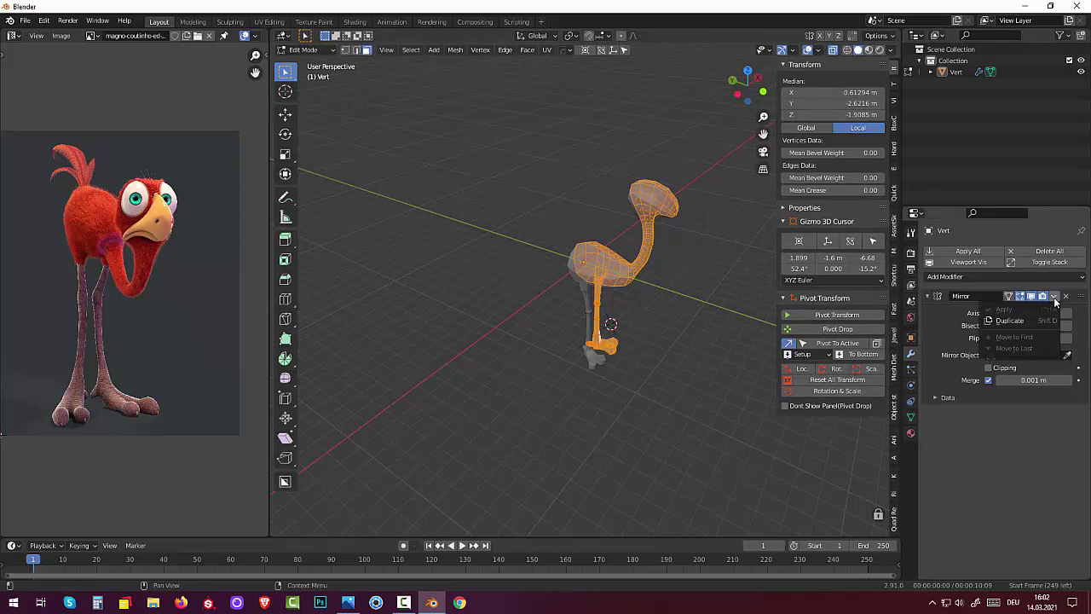
left_click(1039, 299)
left_click(1055, 295)
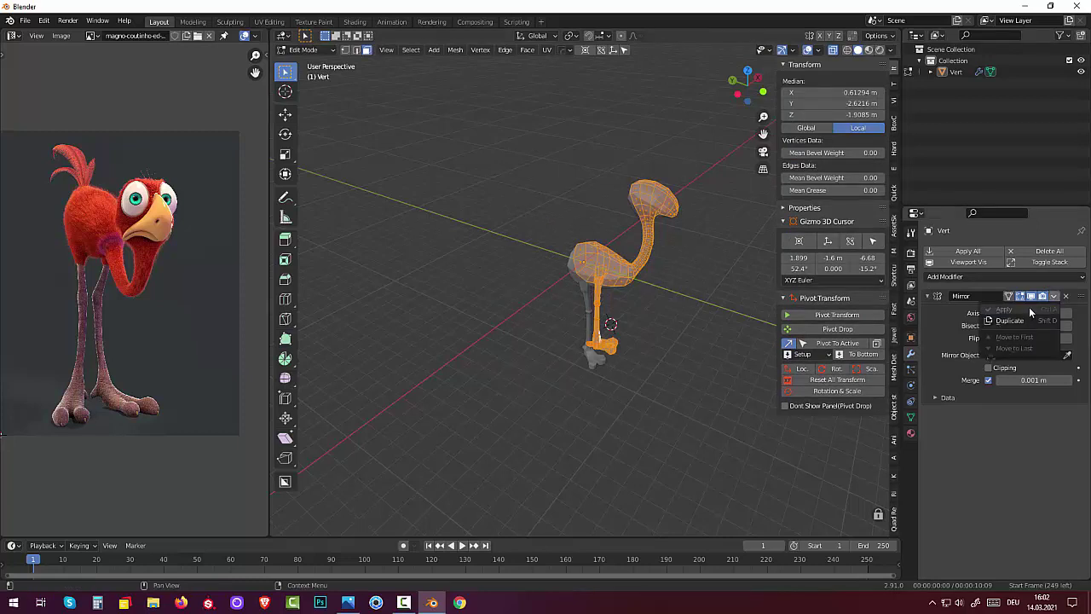
left_click(302, 49)
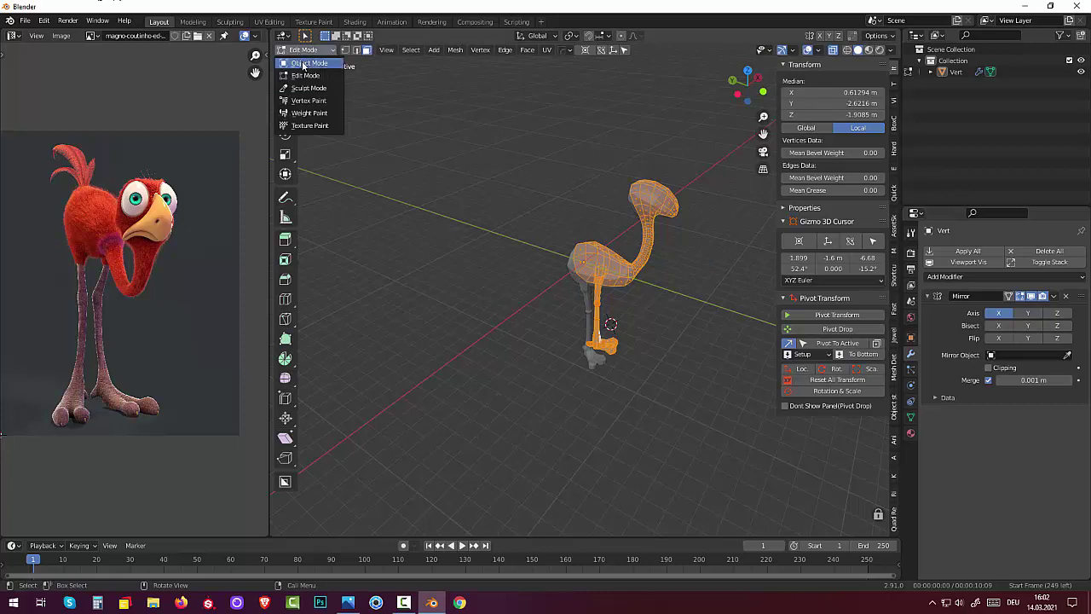
left_click(307, 64)
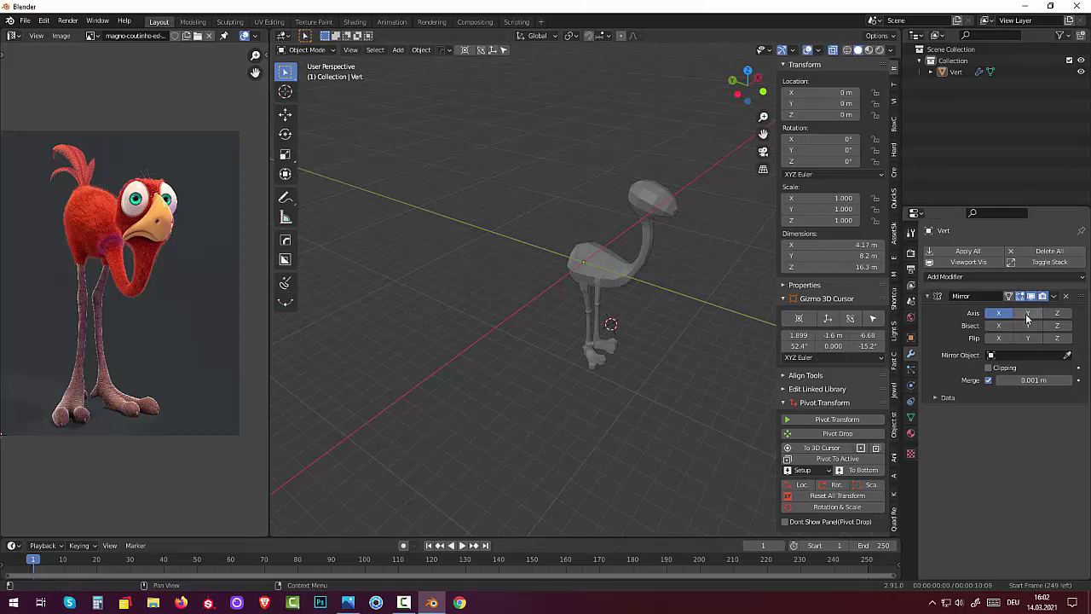
left_click(1054, 295)
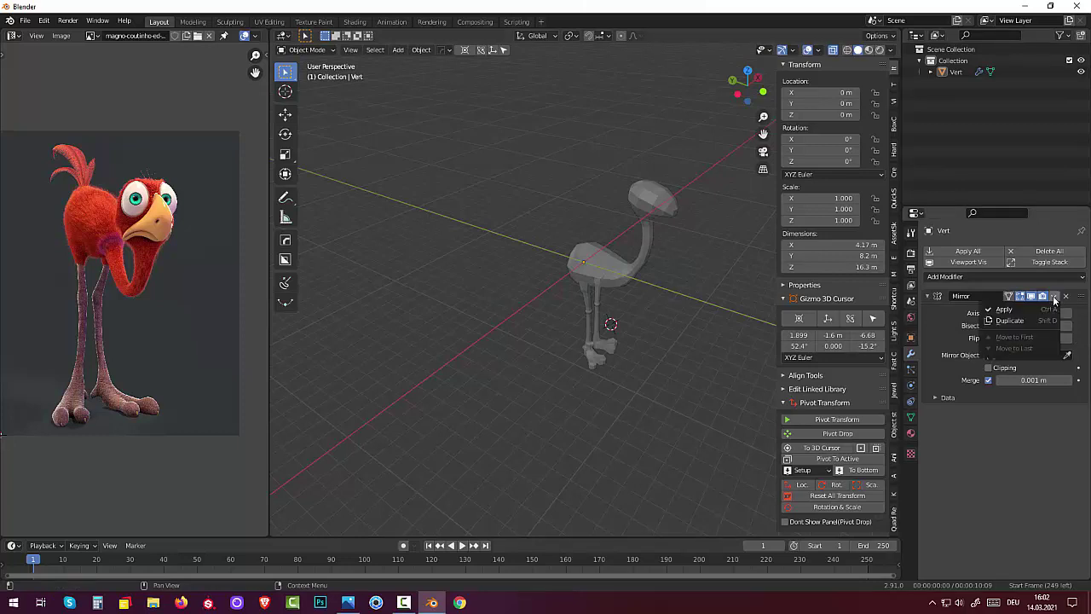
left_click(1013, 317)
Add a new Mirror modifier, adjust its Merge distance, and apply it
mouse_move(735, 358)
middle_mouse_down()
mouse_move(625, 332)
mouse_move(551, 367)
mouse_move(432, 333)
mouse_move(378, 336)
mouse_move(392, 317)
middle_mouse_up()
mouse_move(446, 320)
middle_mouse_down()
mouse_move(634, 339)
mouse_move(609, 345)
mouse_move(624, 331)
mouse_move(614, 299)
mouse_move(628, 321)
middle_mouse_up()
scroll(618, 322, "up", 5)
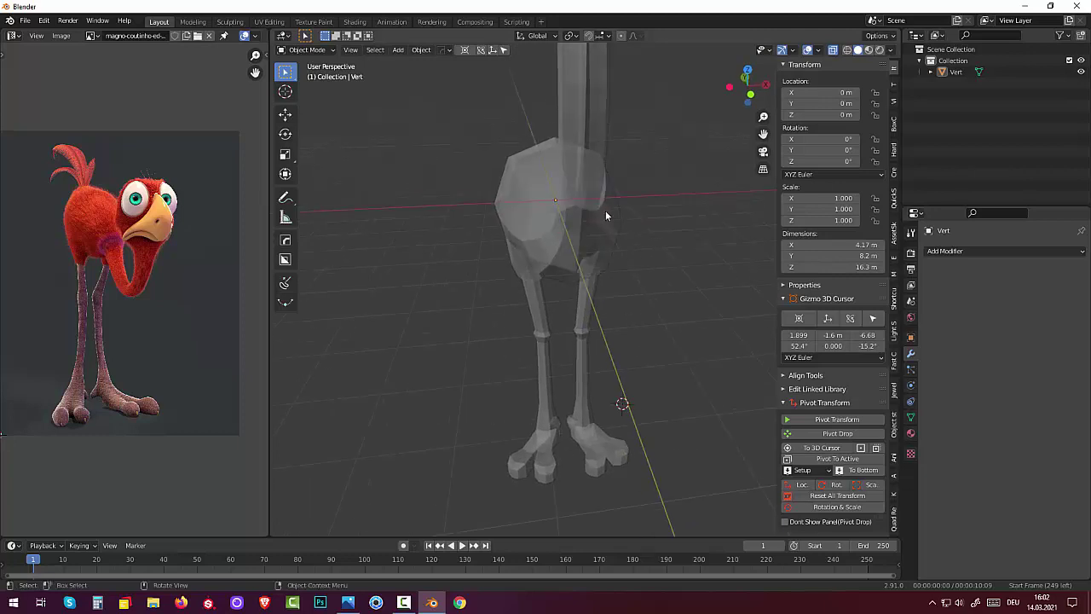
middle_click_drag(583, 122, 561, 127)
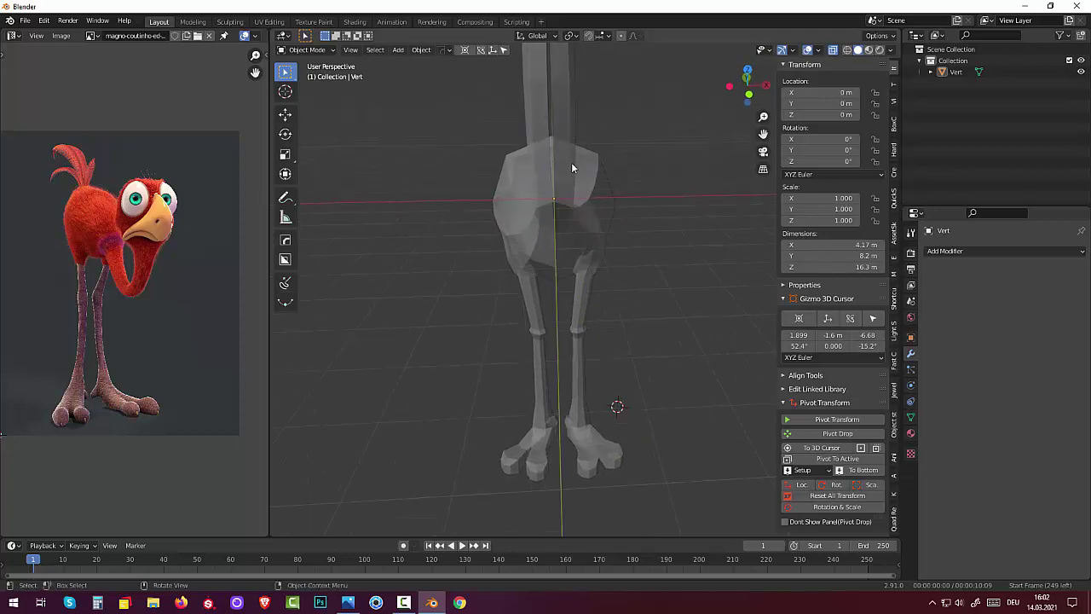
key("ctrl+shift+m")
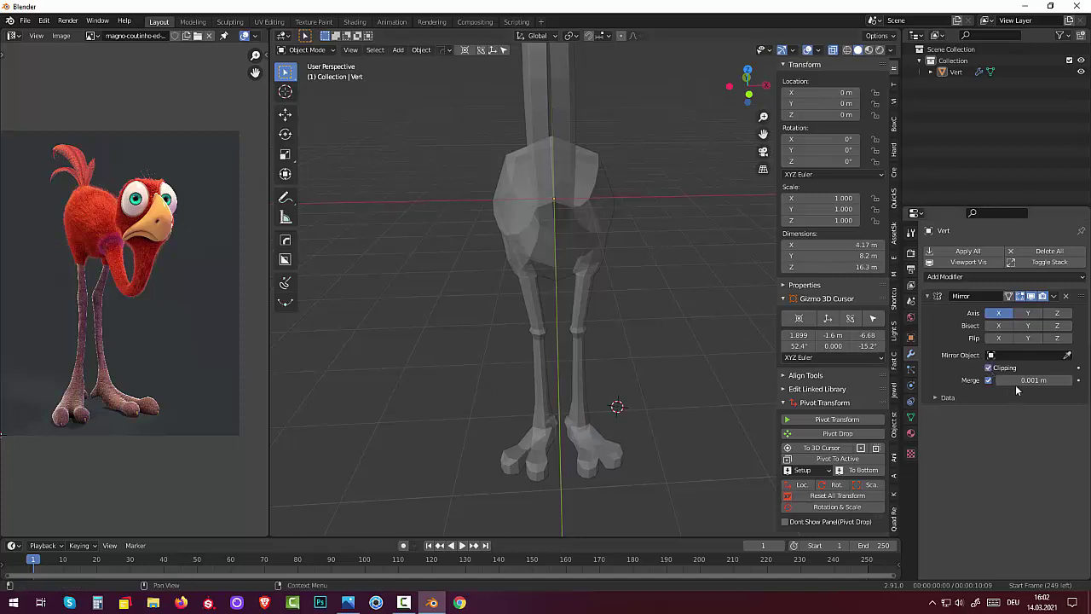
left_click_drag(1015, 385, 1044, 380)
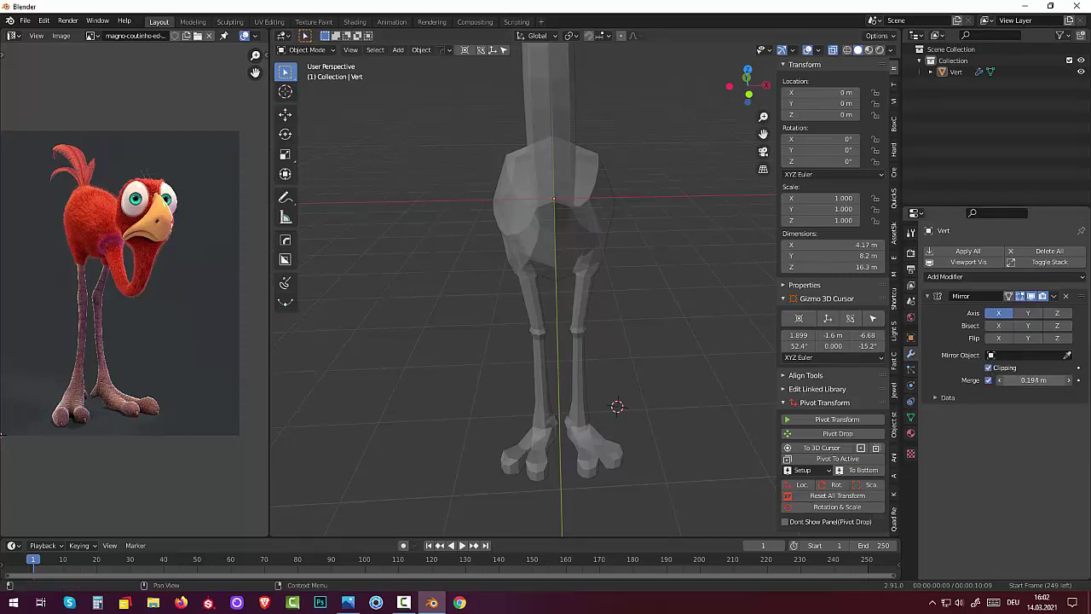
left_click(1053, 297)
left_click(998, 311)
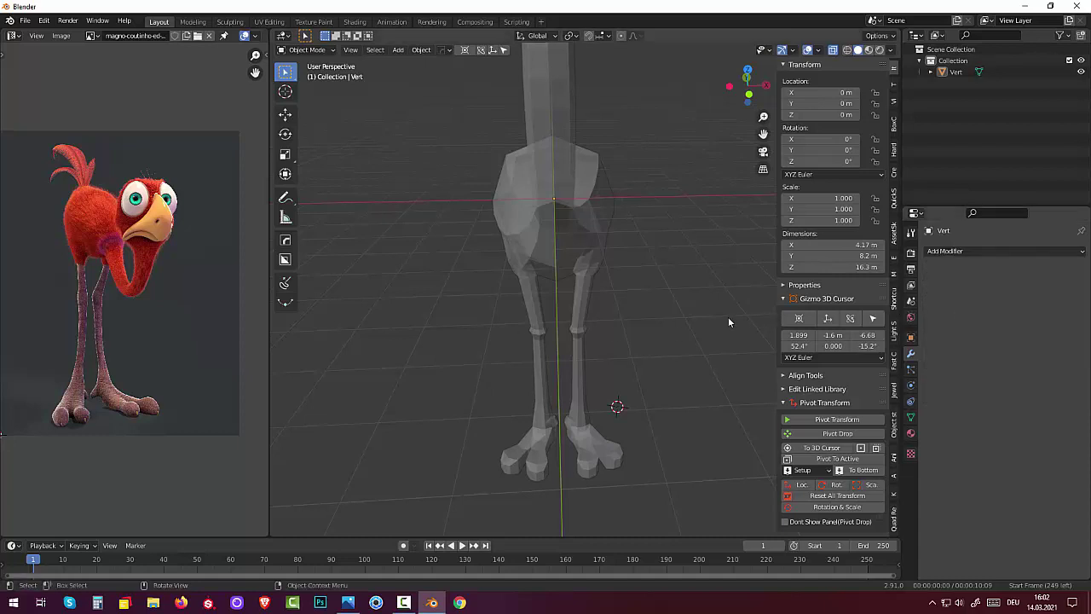
middle_click_drag(686, 321, 644, 304)
scroll(640, 306, "down", 3)
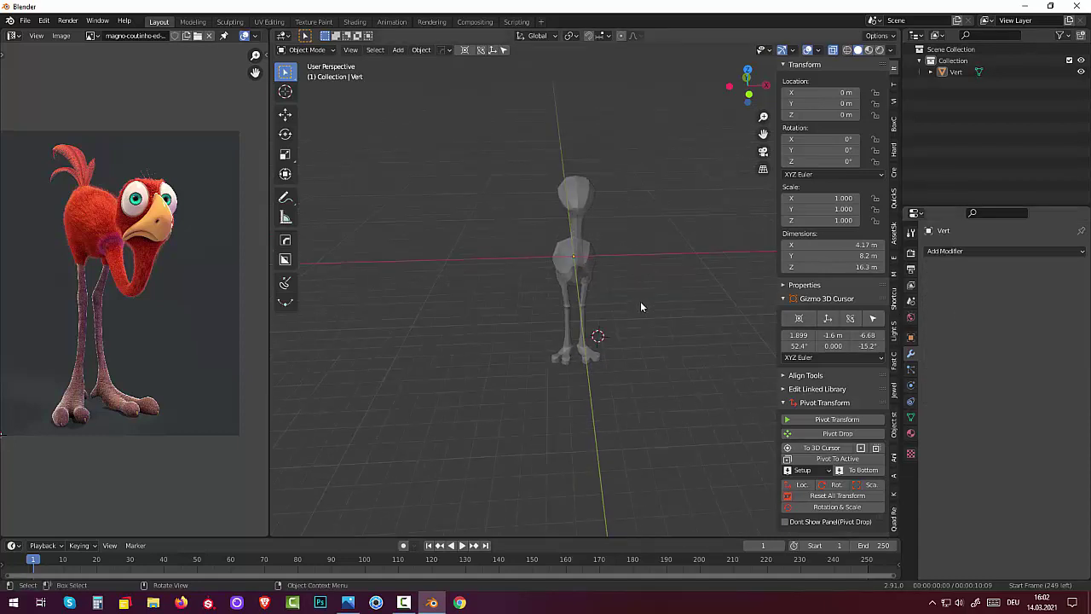
Turn off viewport overlays and view the bare bird from side, front and three-quarter angles
left_click(807, 49)
middle_click_drag(649, 225, 755, 210)
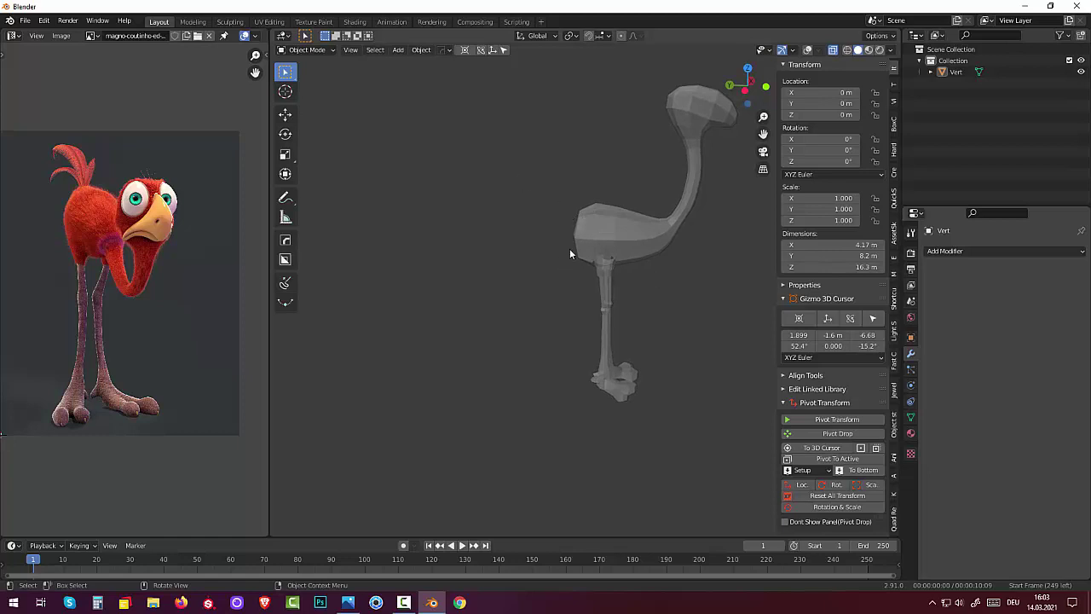
mouse_move(559, 266)
middle_mouse_down()
mouse_move(604, 262)
mouse_move(548, 289)
mouse_move(496, 274)
mouse_move(651, 250)
mouse_move(507, 256)
mouse_move(520, 262)
middle_mouse_up()
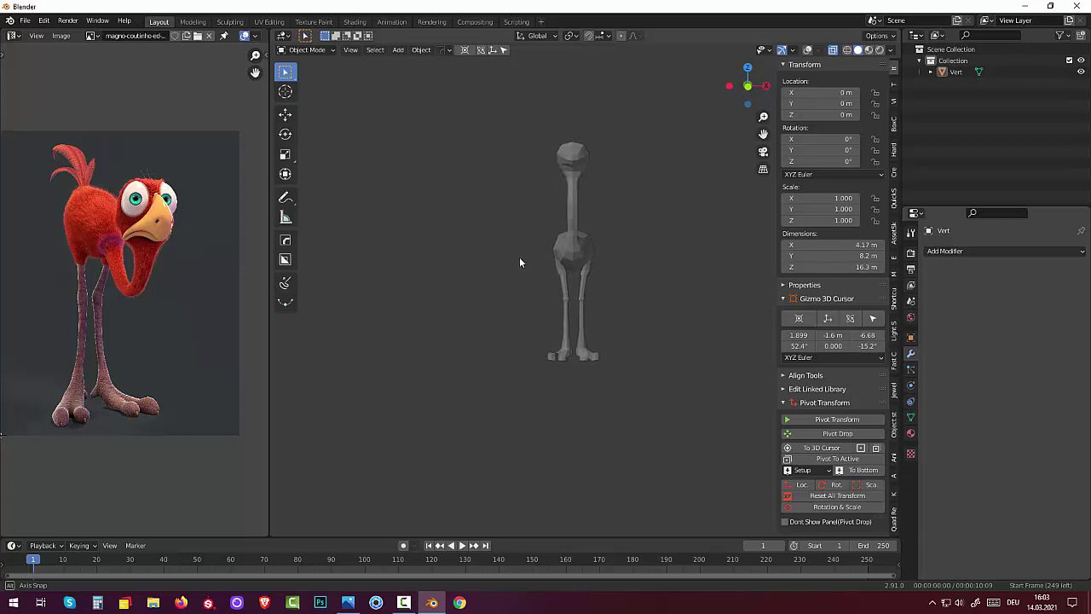
mouse_move(519, 262)
middle_mouse_down()
mouse_move(472, 280)
mouse_move(404, 280)
mouse_move(412, 275)
middle_mouse_up()
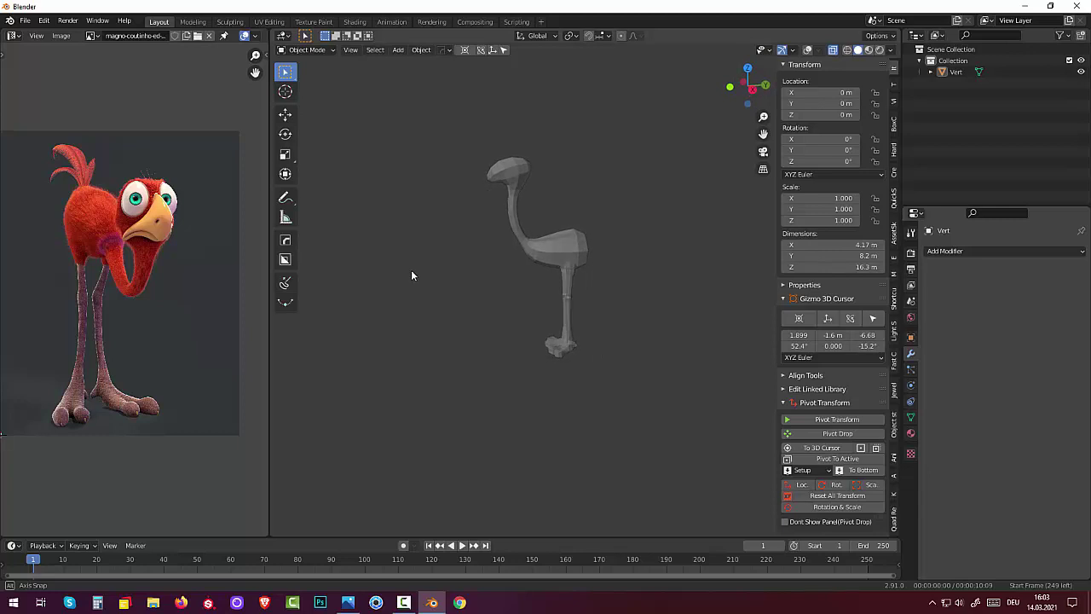
mouse_move(412, 273)
middle_mouse_down()
mouse_move(381, 258)
mouse_move(534, 305)
middle_mouse_up()
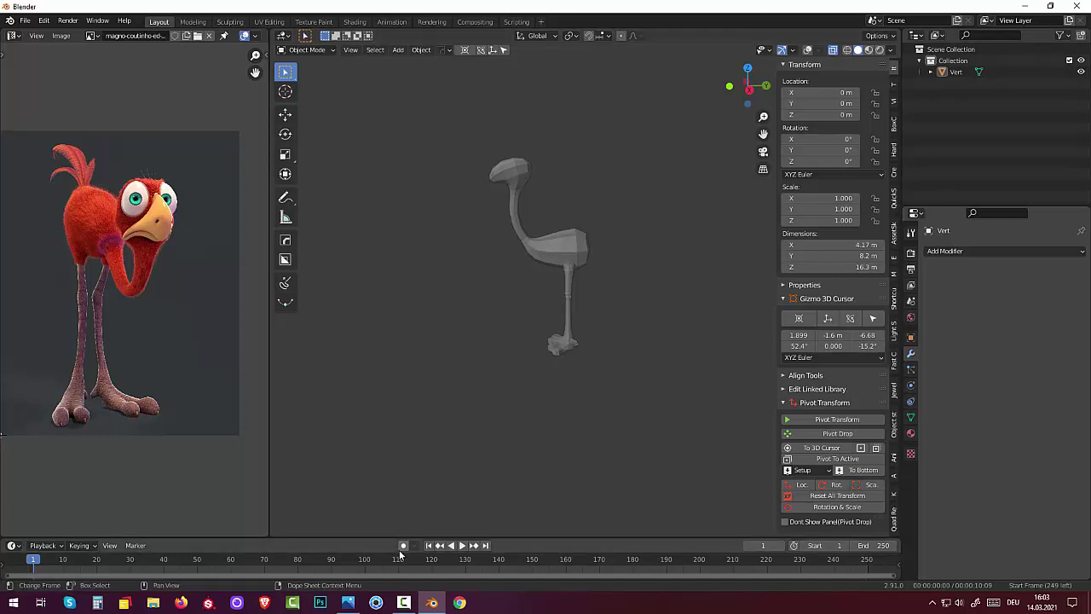
Save the project as straus.blend in the 04blend file folder
key("ctrl+s")
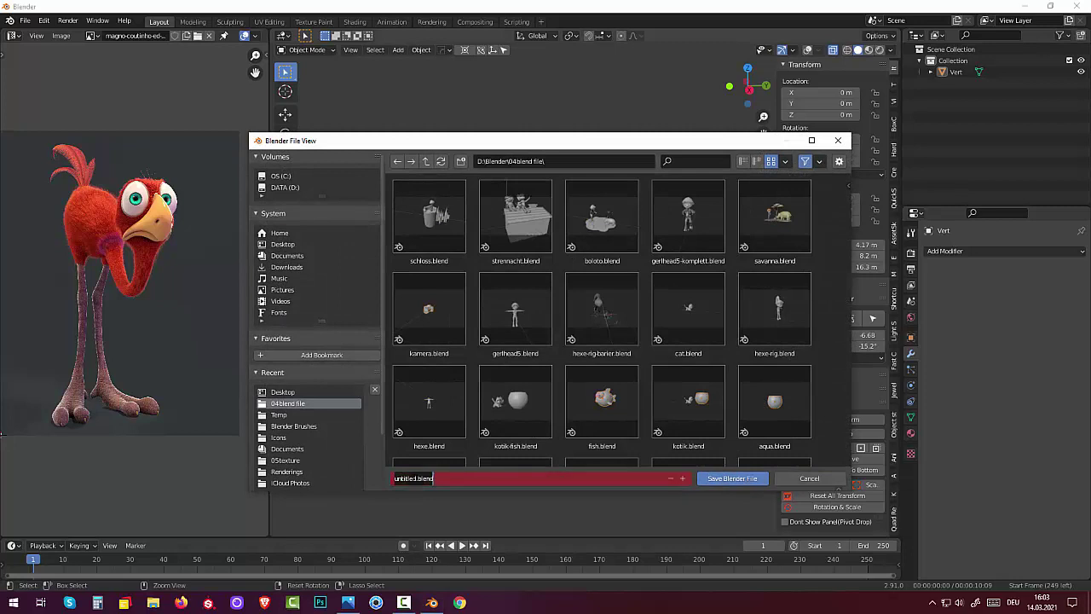
left_click_drag(416, 478, 367, 479)
type("s")
type("tra")
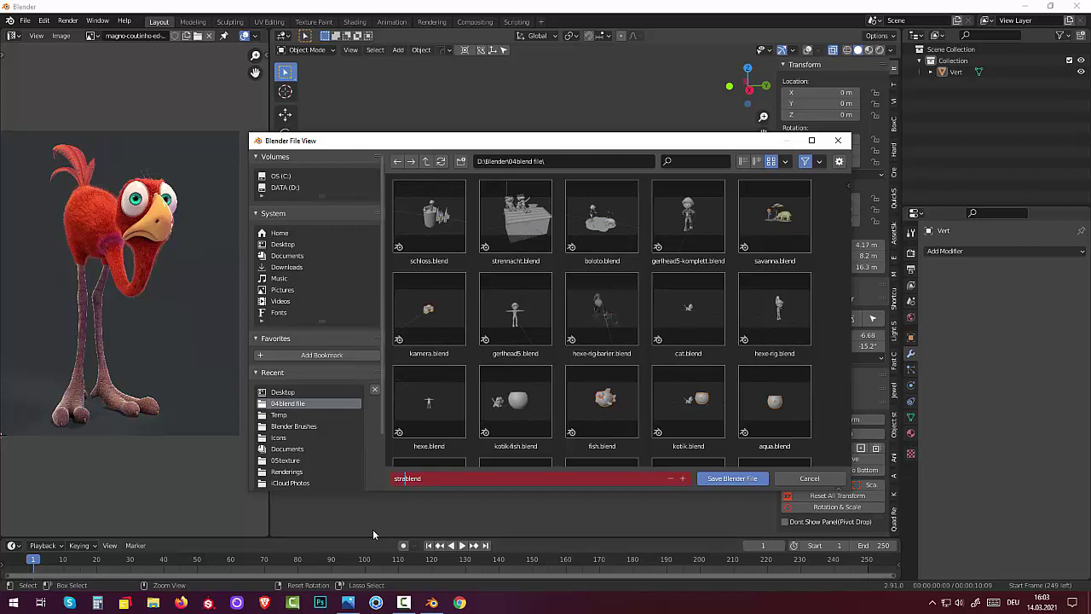
type("us")
type("s")
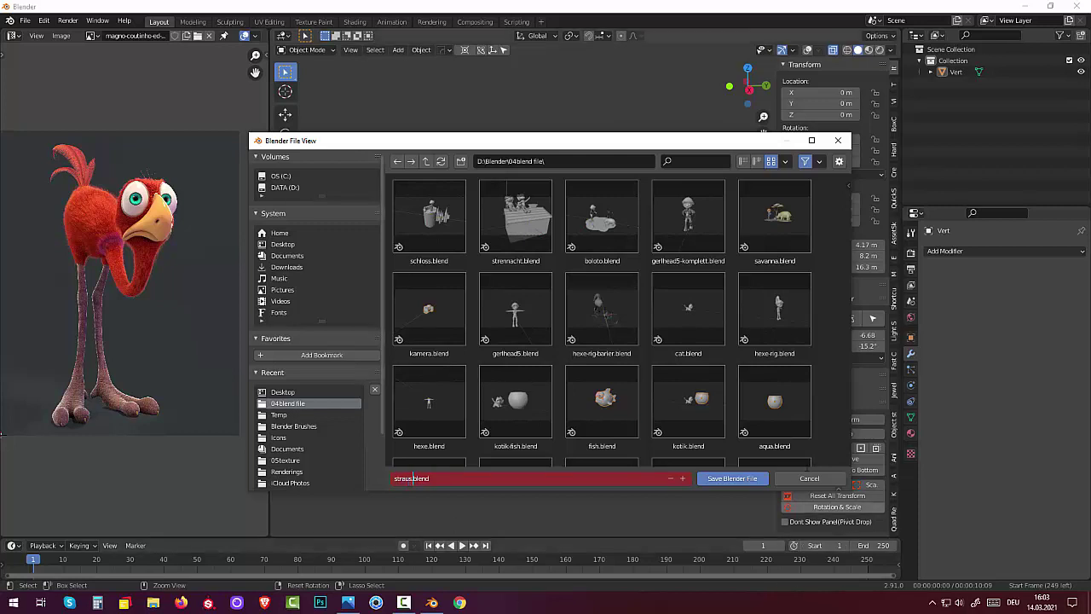
left_click(743, 476)
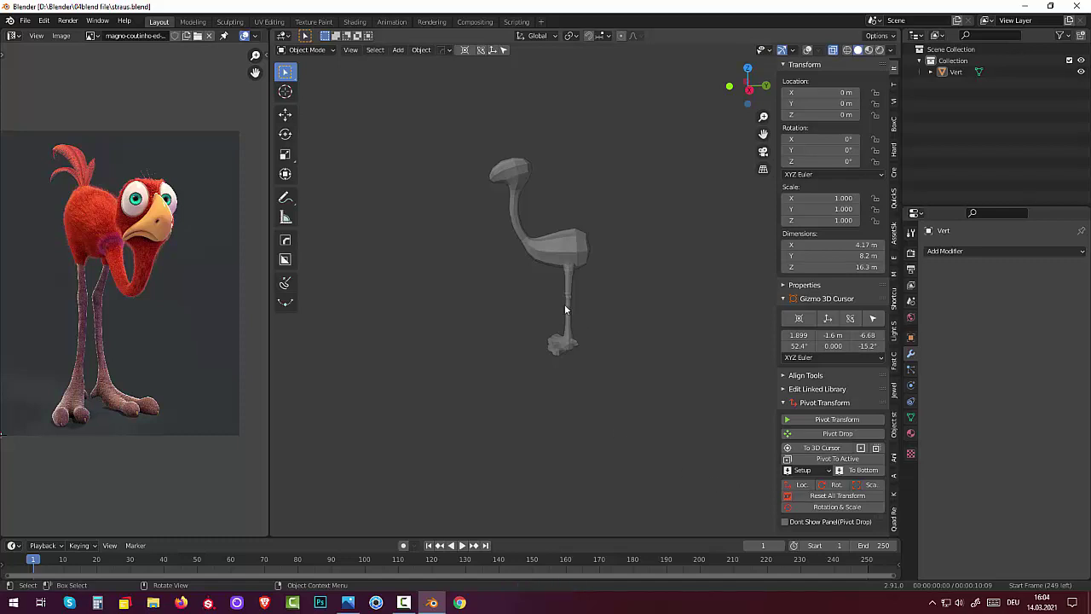
left_click(549, 246)
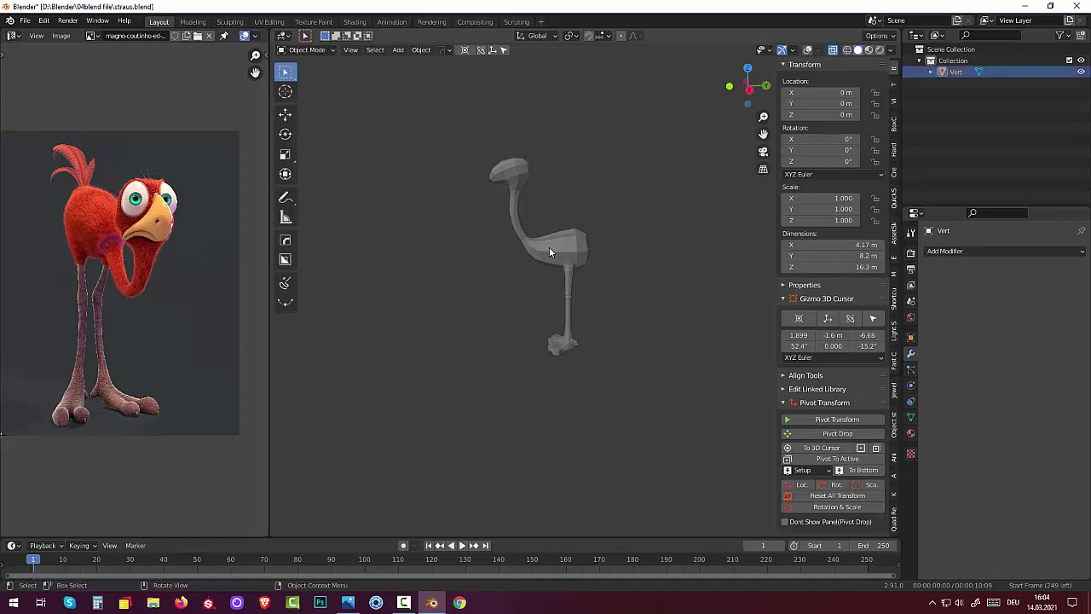
right_click(549, 246)
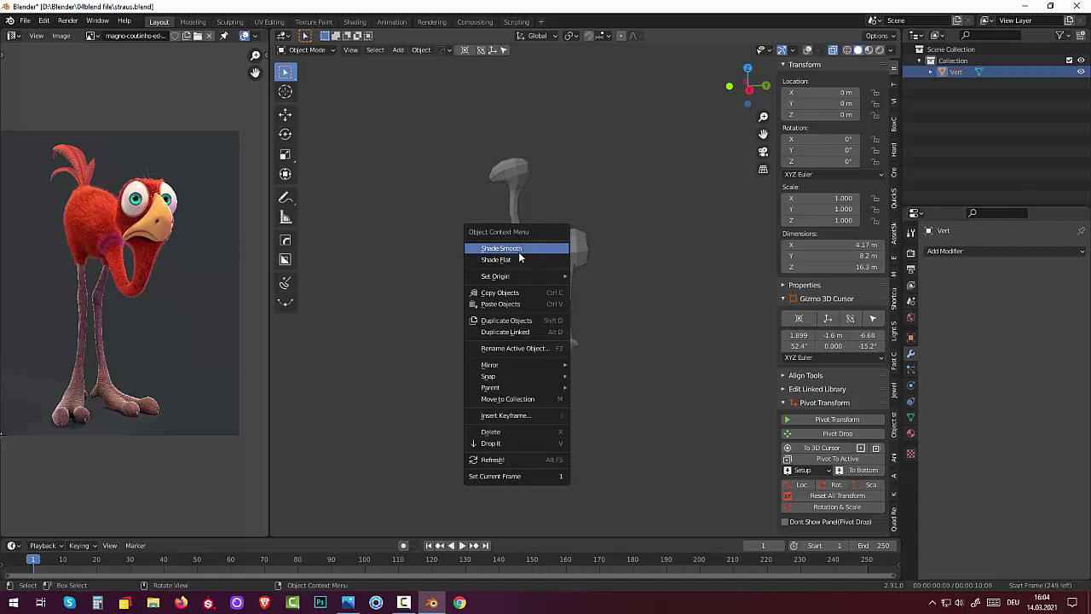
left_click(625, 220)
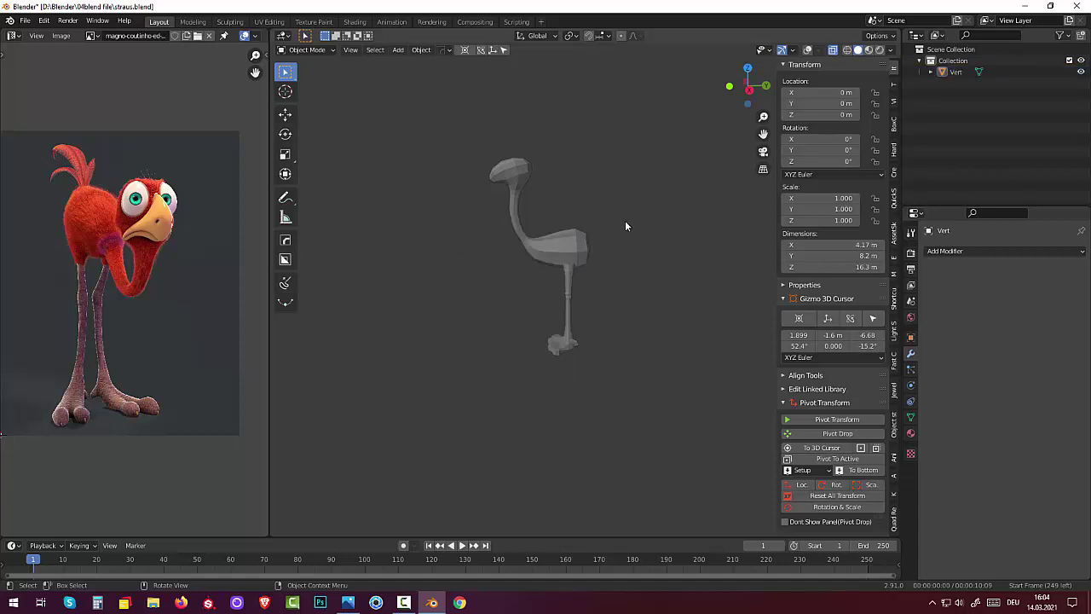
left_click(298, 52)
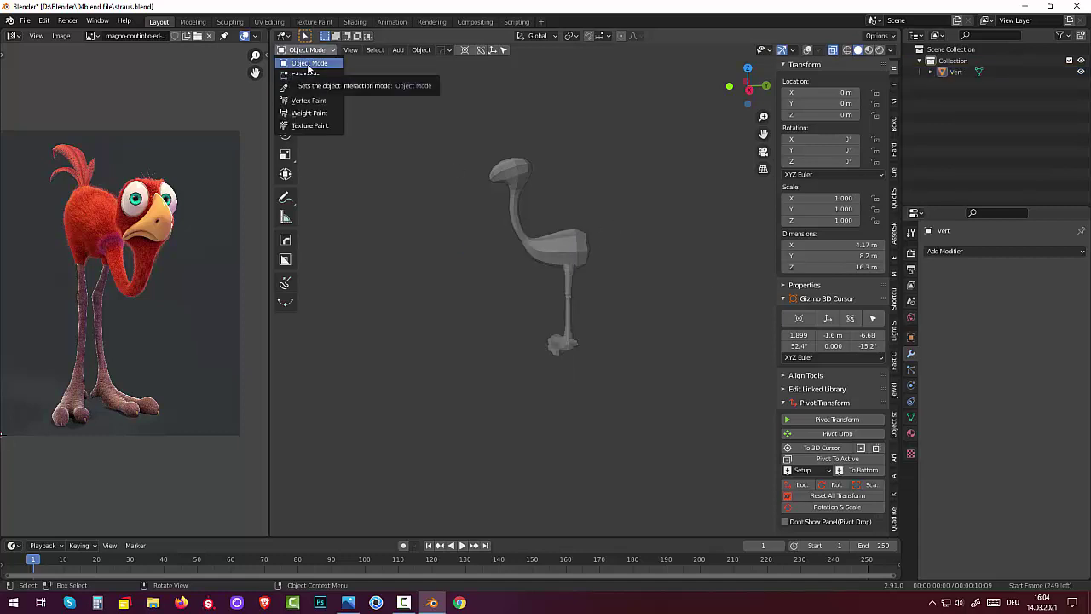
left_click(310, 67)
left_click(543, 248)
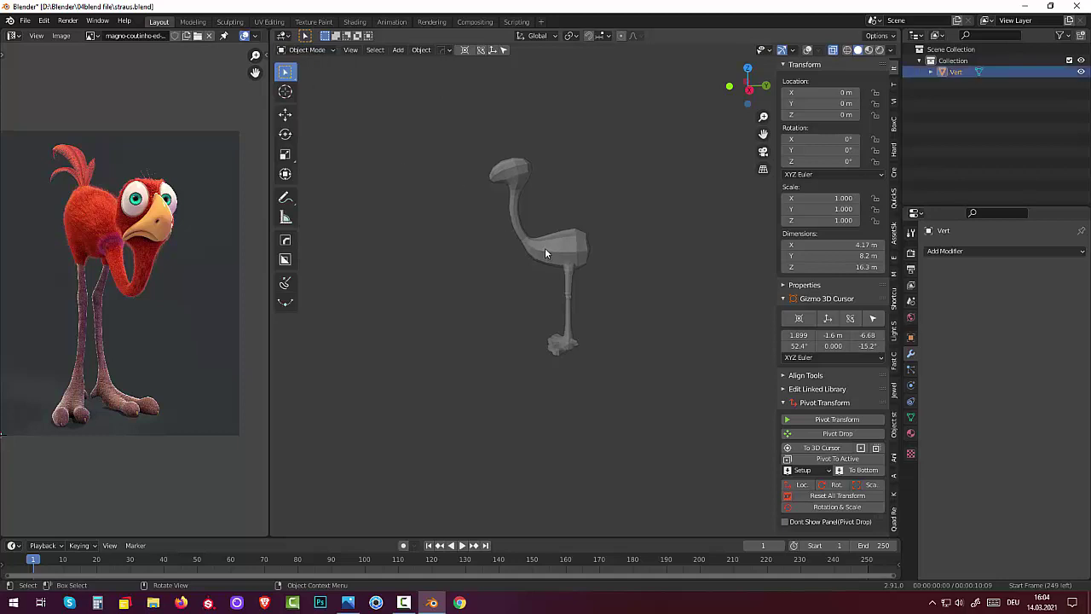
left_click(287, 71)
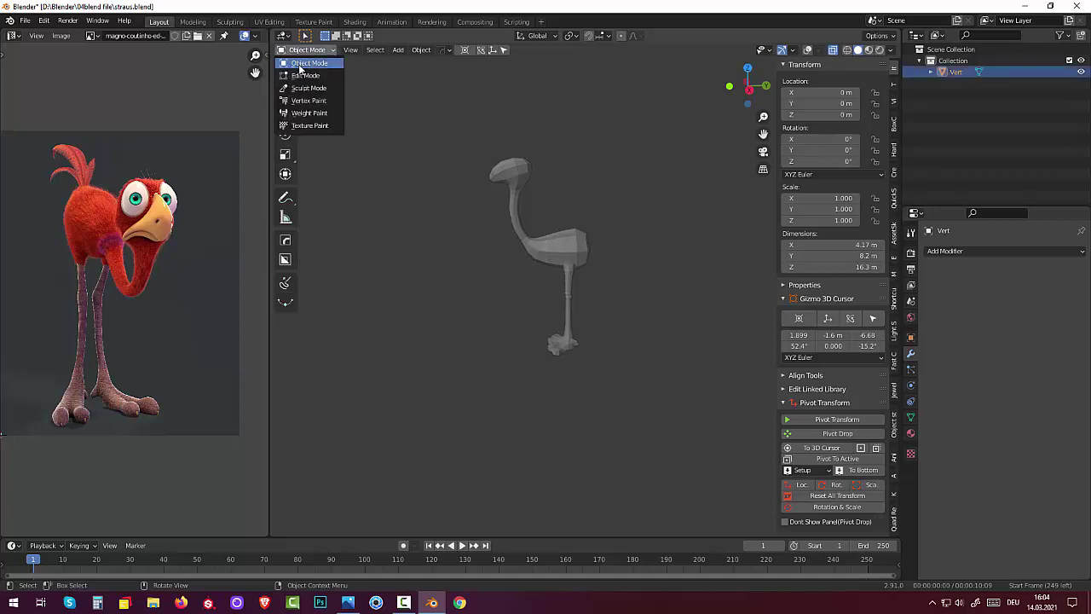
left_click_drag(438, 102, 716, 416)
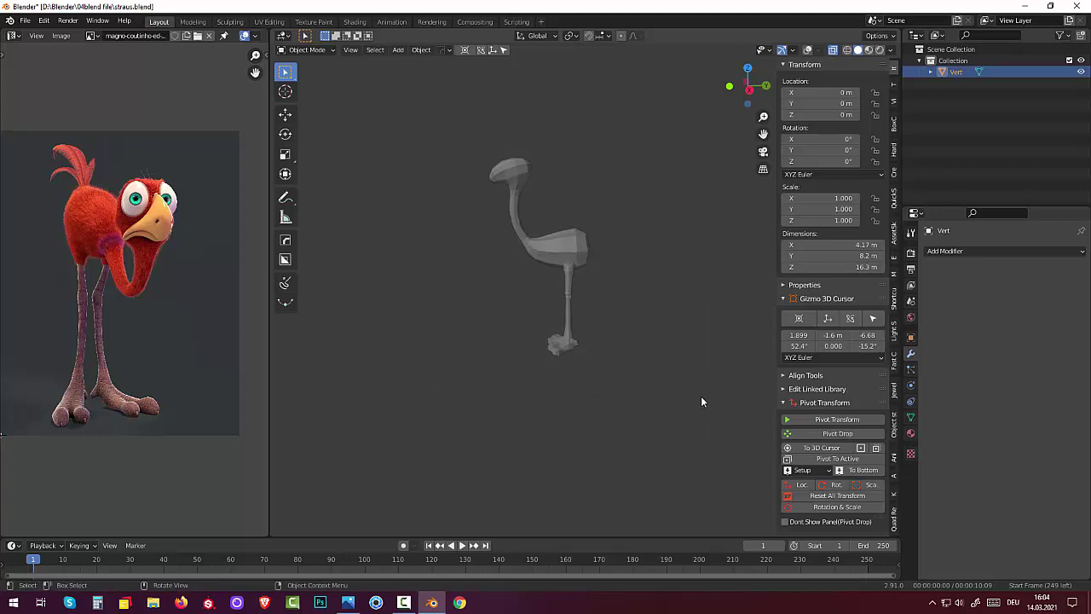
left_click(834, 49)
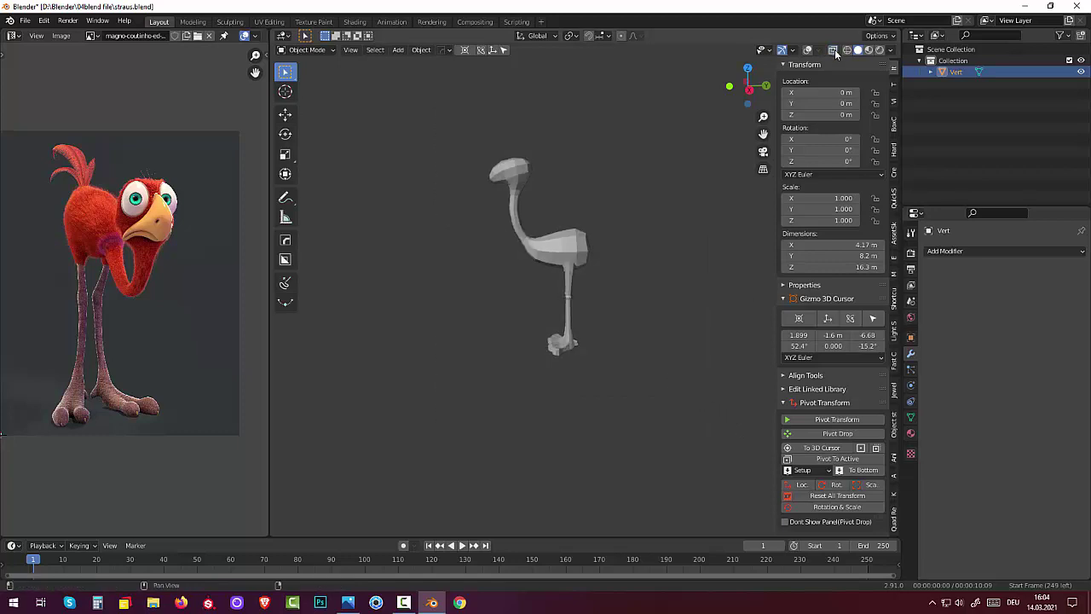
left_click(807, 49)
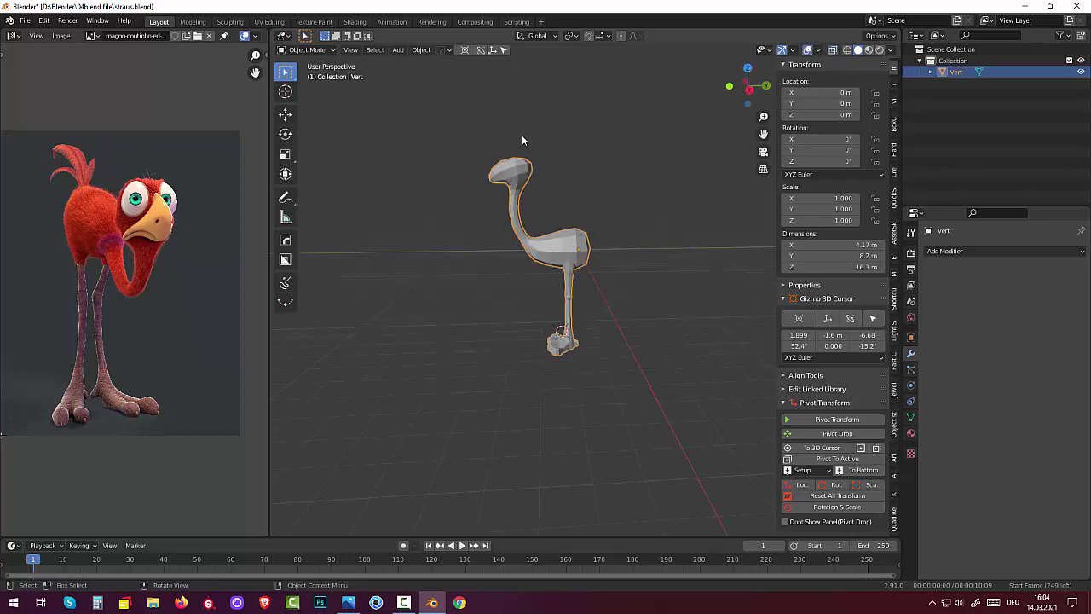
left_click(299, 50)
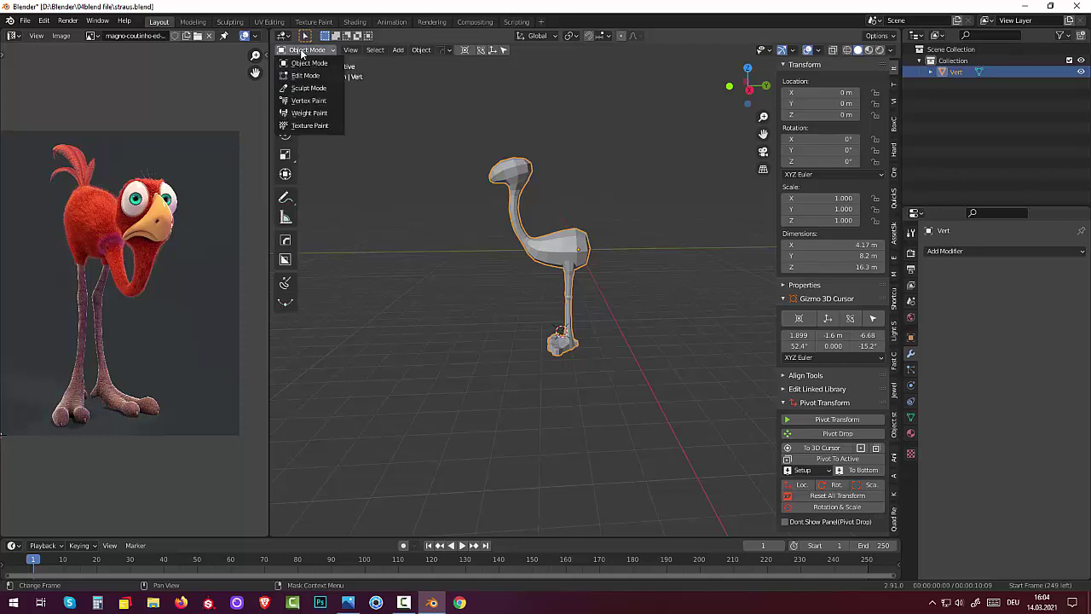
left_click(300, 49)
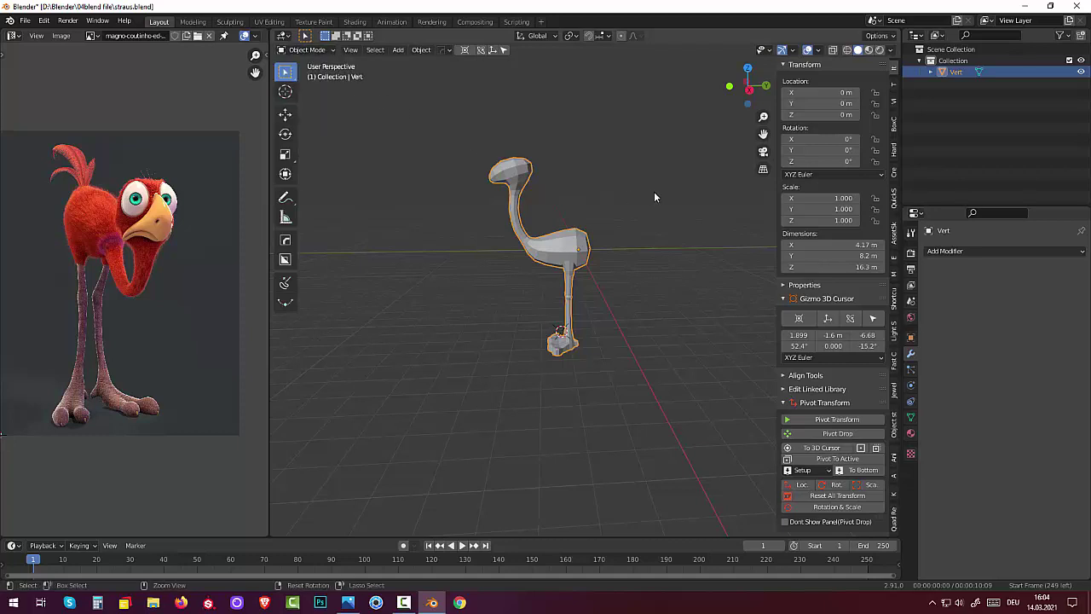
left_click(942, 251)
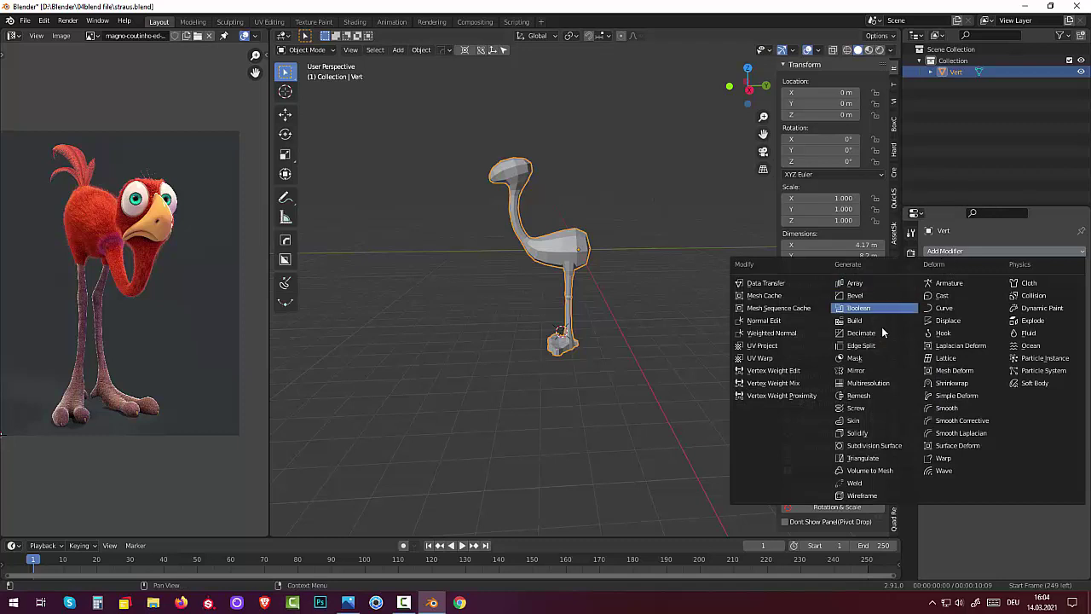
Add a Subdivision Surface modifier at viewport level 2 and apply it to the bird
left_click(870, 446)
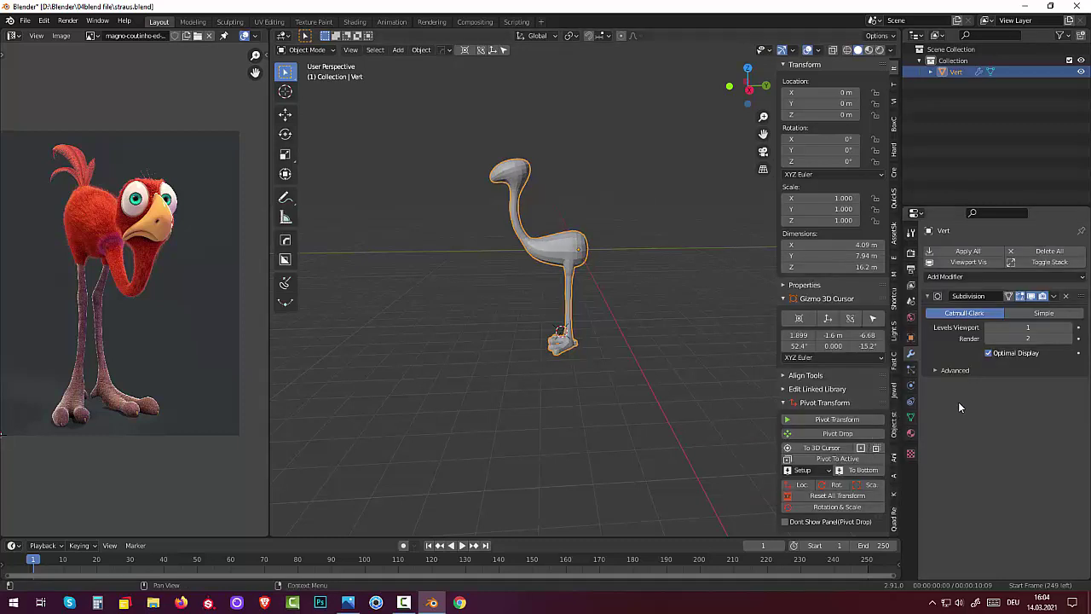
left_click(1068, 327)
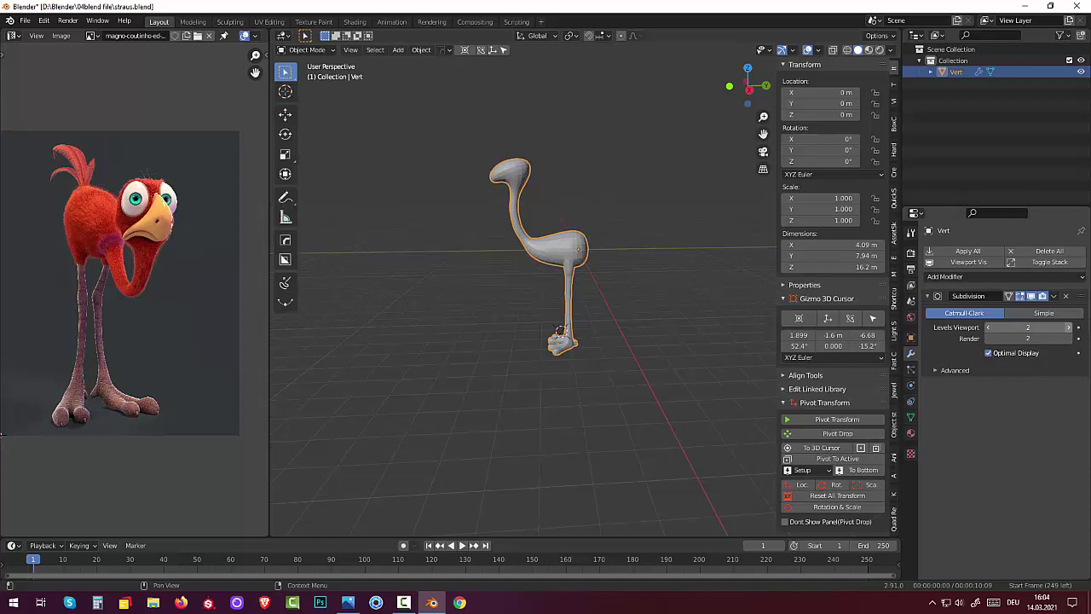
mouse_move(655, 412)
middle_mouse_down()
mouse_move(772, 406)
mouse_move(787, 395)
mouse_move(697, 370)
mouse_move(624, 368)
mouse_move(623, 379)
middle_mouse_up()
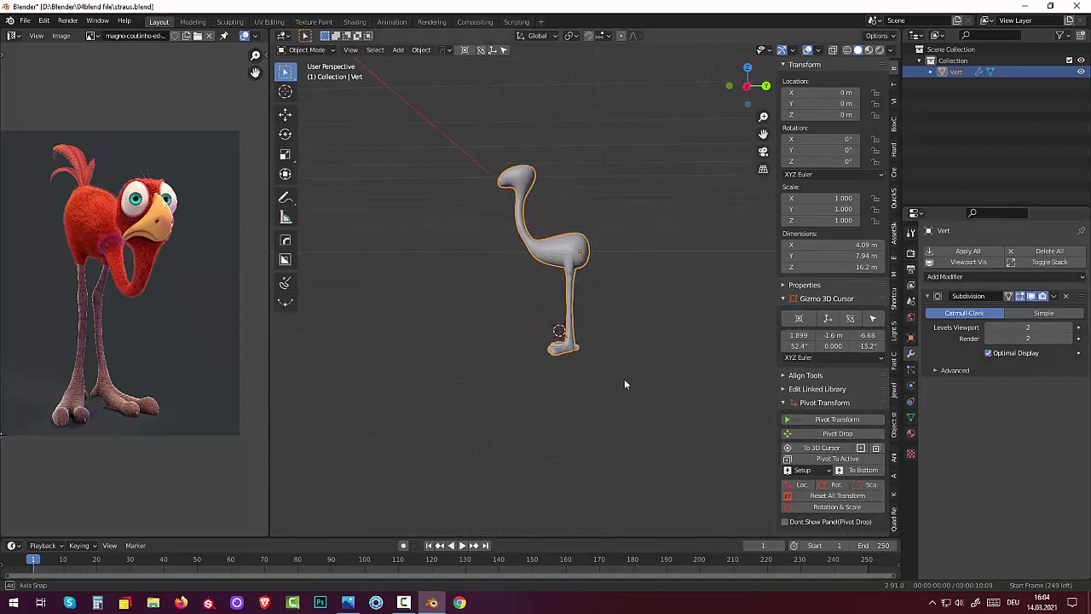
left_click(987, 327)
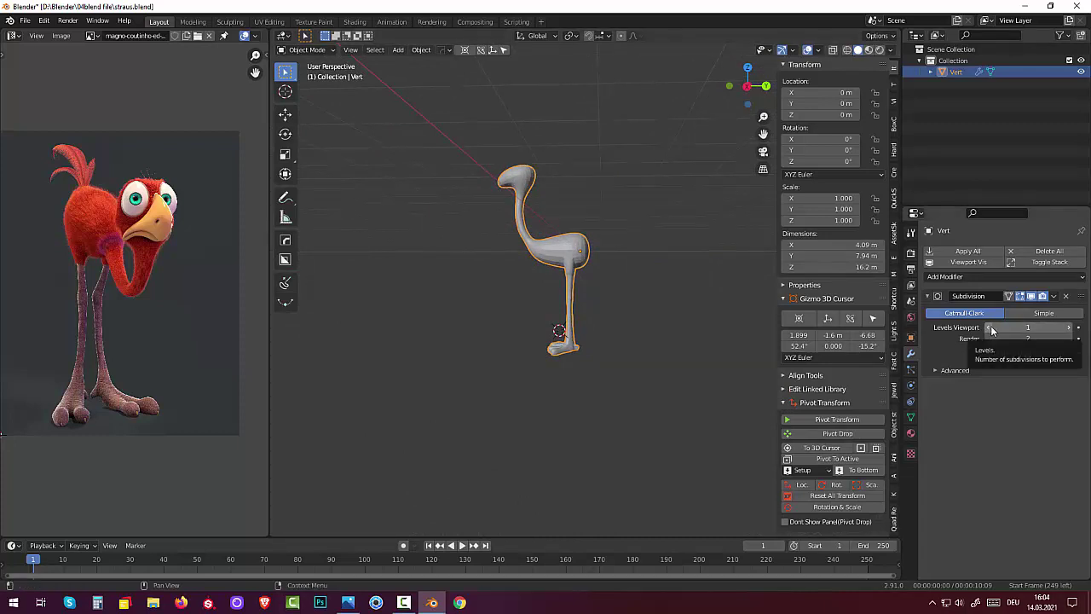
left_click(1069, 328)
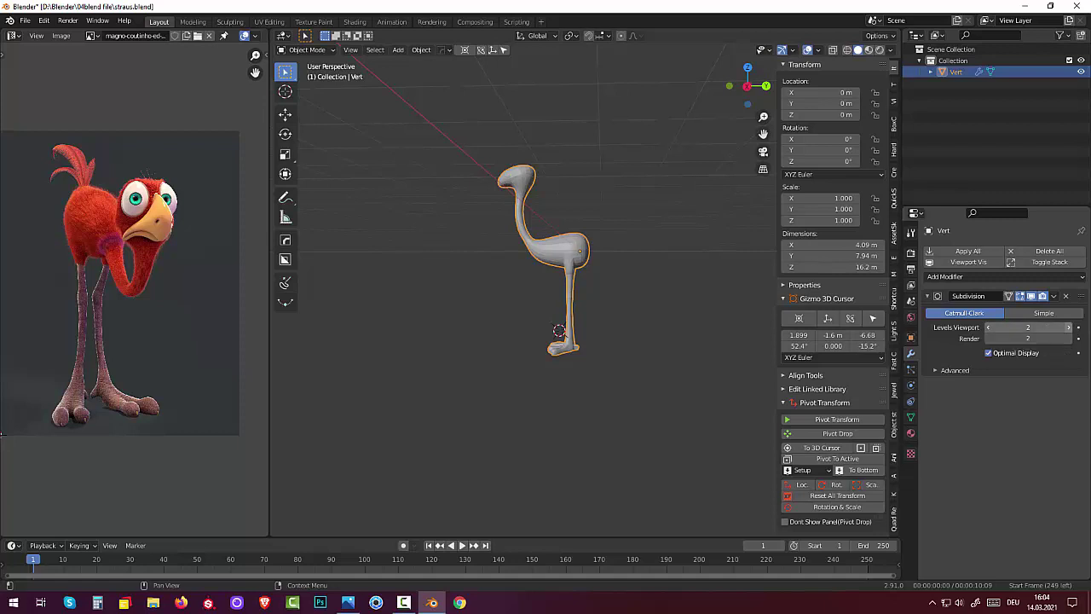
left_click(1054, 295)
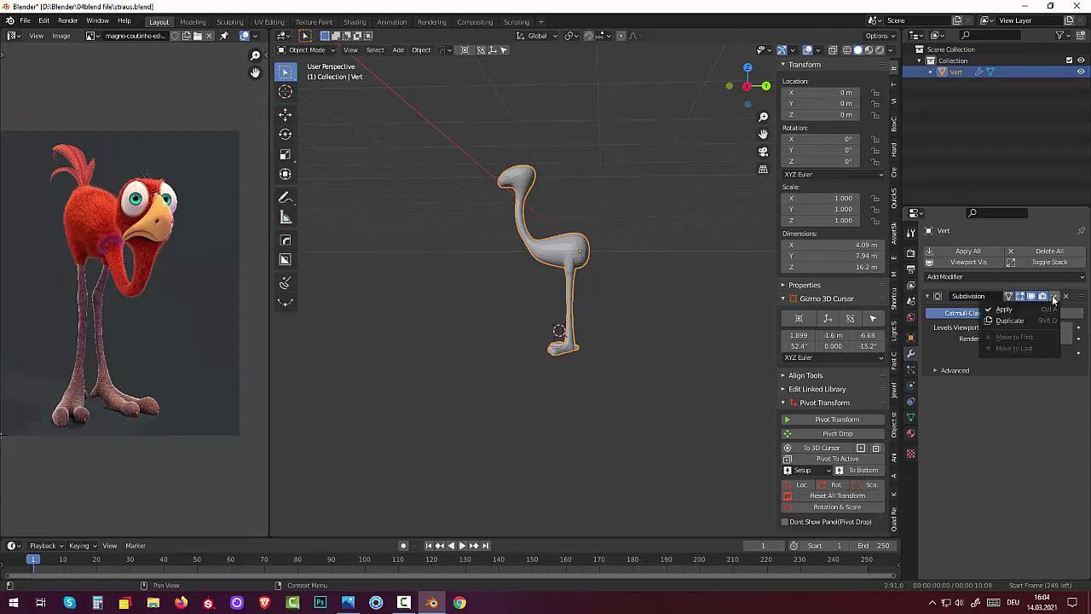
left_click(1012, 312)
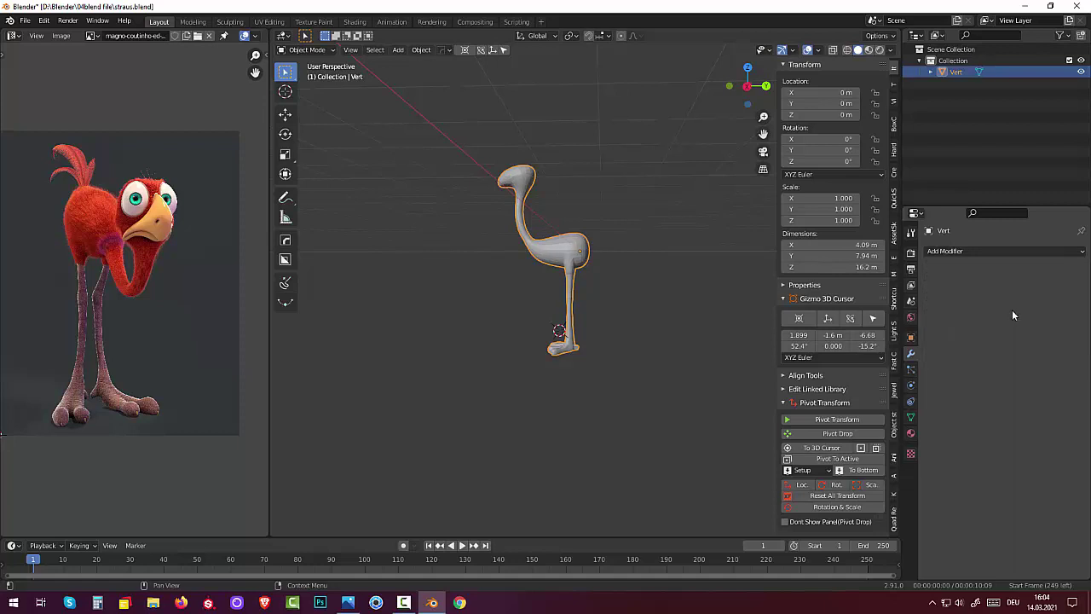
left_click(307, 50)
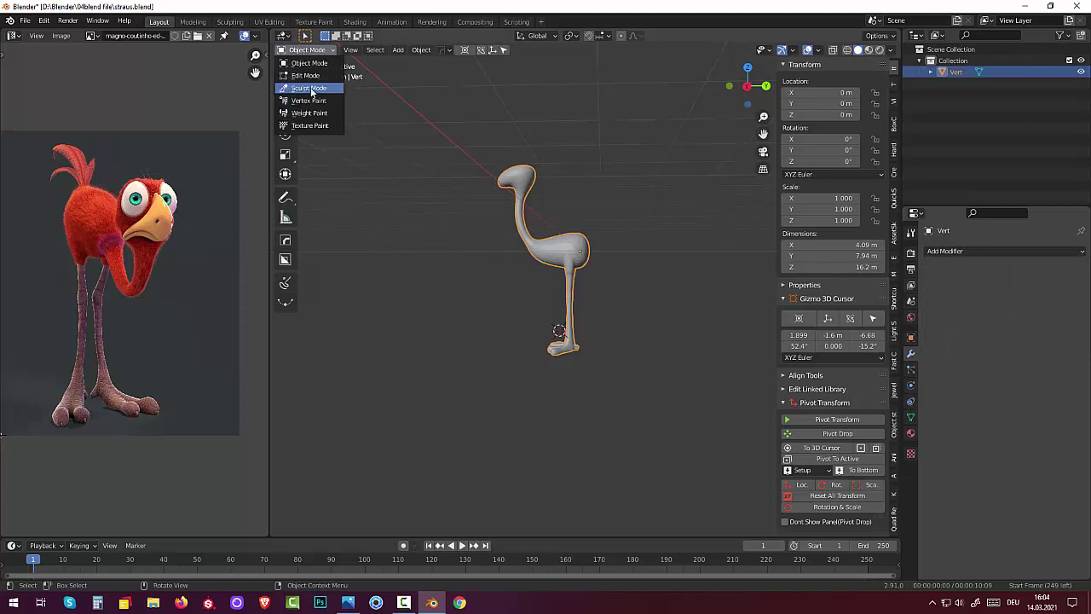
Enter Sculpt Mode and swell out the back of the bird's head with the Draw brush
left_click(308, 87)
scroll(567, 384, "up", 3)
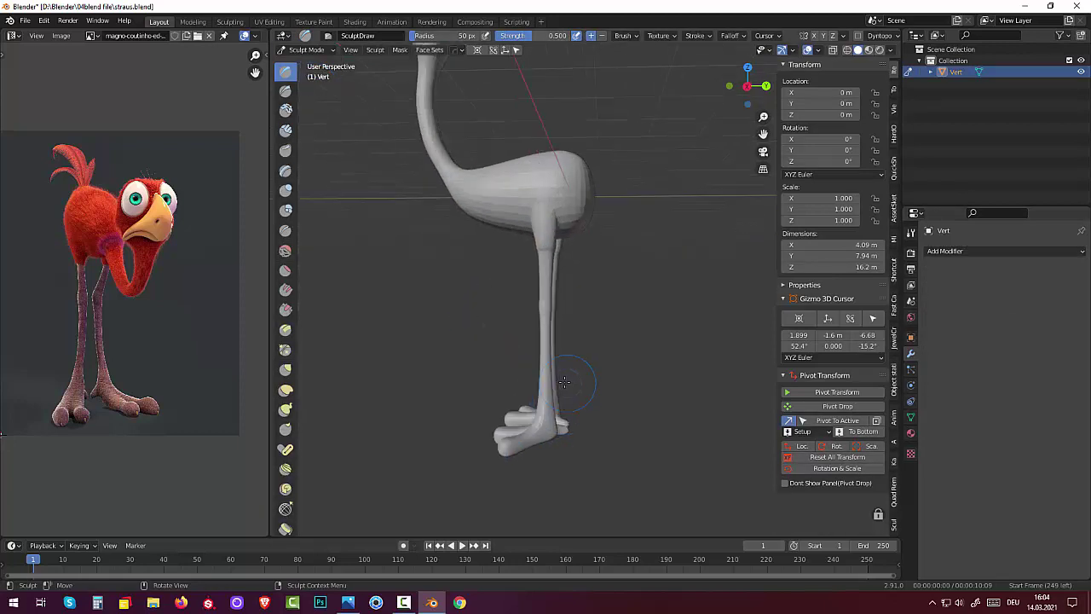
mouse_move(567, 384)
middle_mouse_down()
mouse_move(564, 345)
mouse_move(611, 167)
middle_mouse_up()
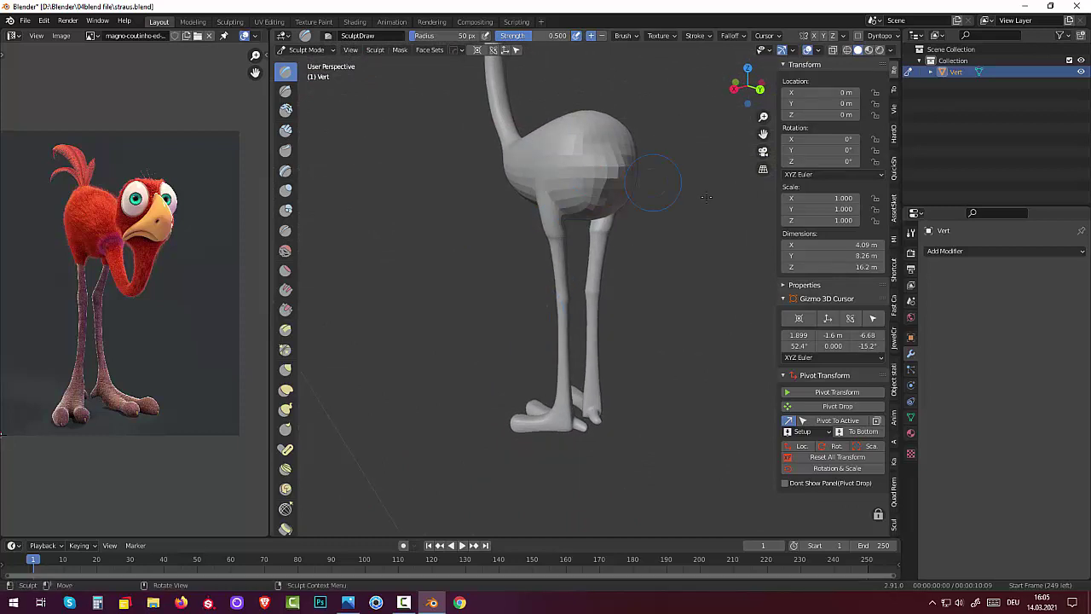
mouse_move(579, 263)
middle_mouse_down()
mouse_move(649, 296)
mouse_move(736, 292)
mouse_move(564, 315)
mouse_move(713, 316)
middle_mouse_up()
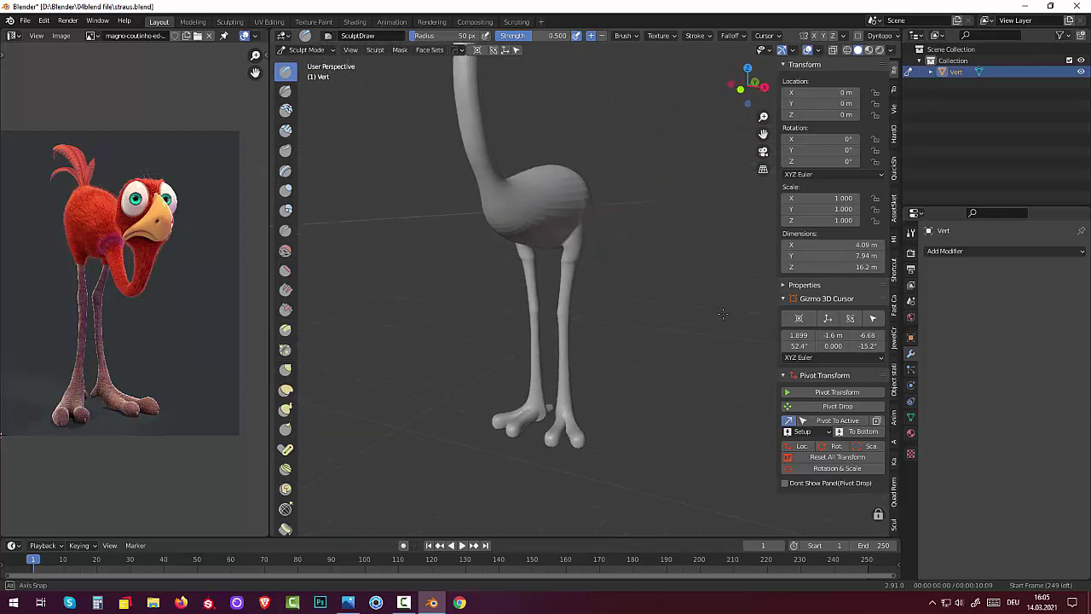
mouse_move(713, 316)
middle_mouse_down()
mouse_move(675, 315)
mouse_move(647, 296)
mouse_move(645, 310)
middle_mouse_up()
scroll(675, 315, "down", 2)
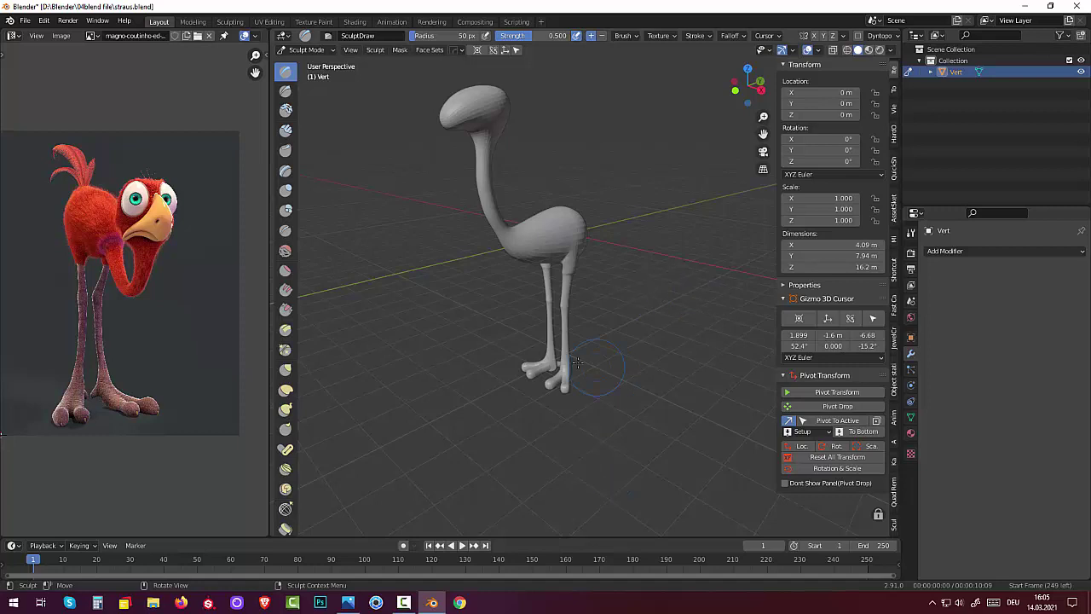
mouse_move(576, 363)
middle_mouse_down()
mouse_move(449, 289)
mouse_move(383, 329)
mouse_move(348, 271)
middle_mouse_up()
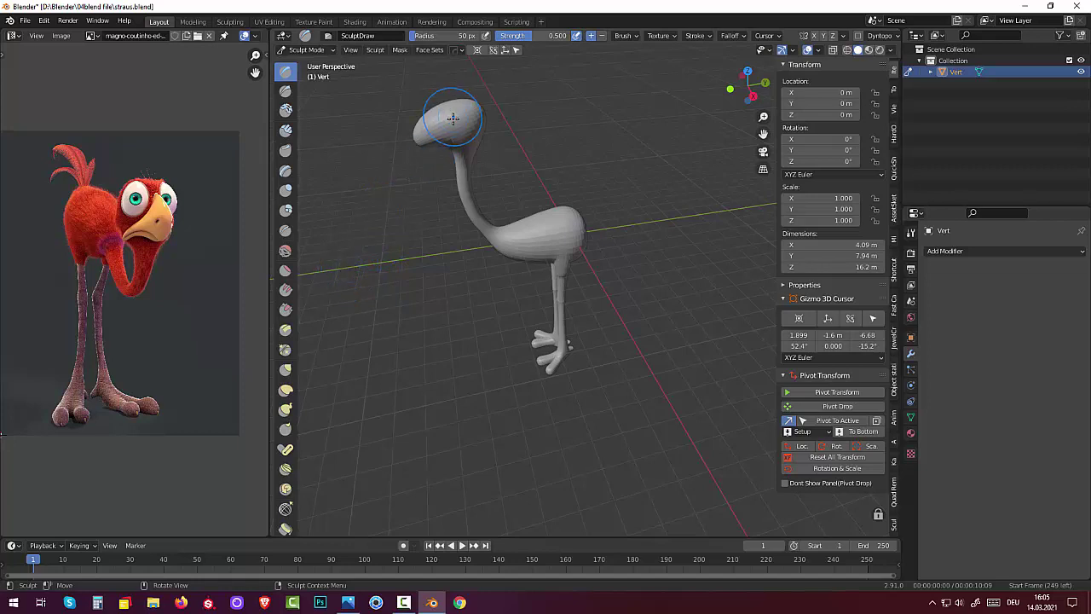
left_click_drag(452, 120, 473, 112)
Use the Elastic Deform brush to pull and stretch the head downward into an elongated shape
left_click(285, 391)
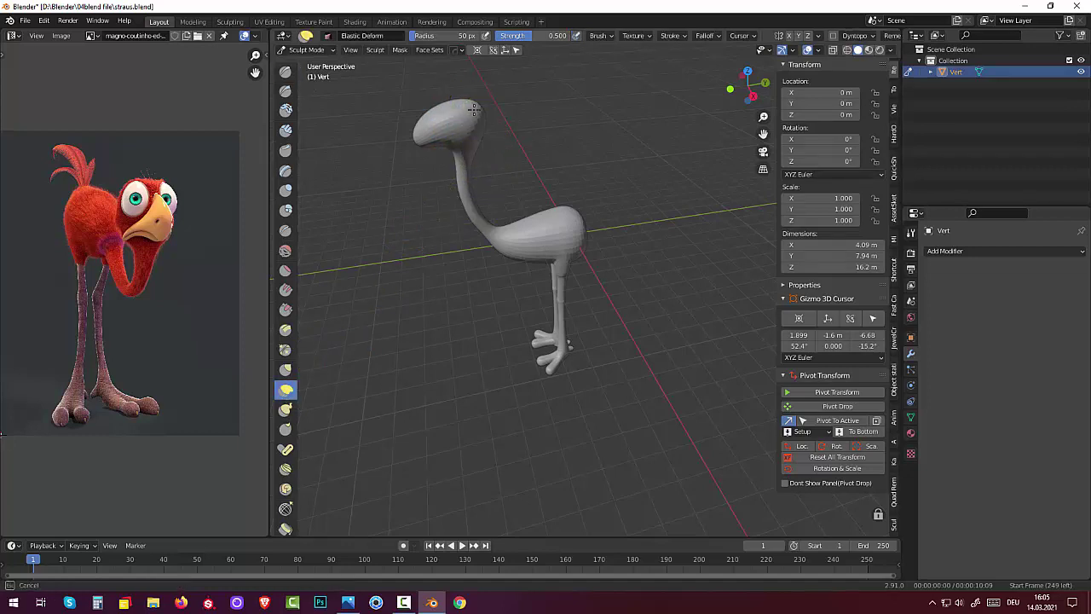
left_click_drag(474, 109, 477, 111)
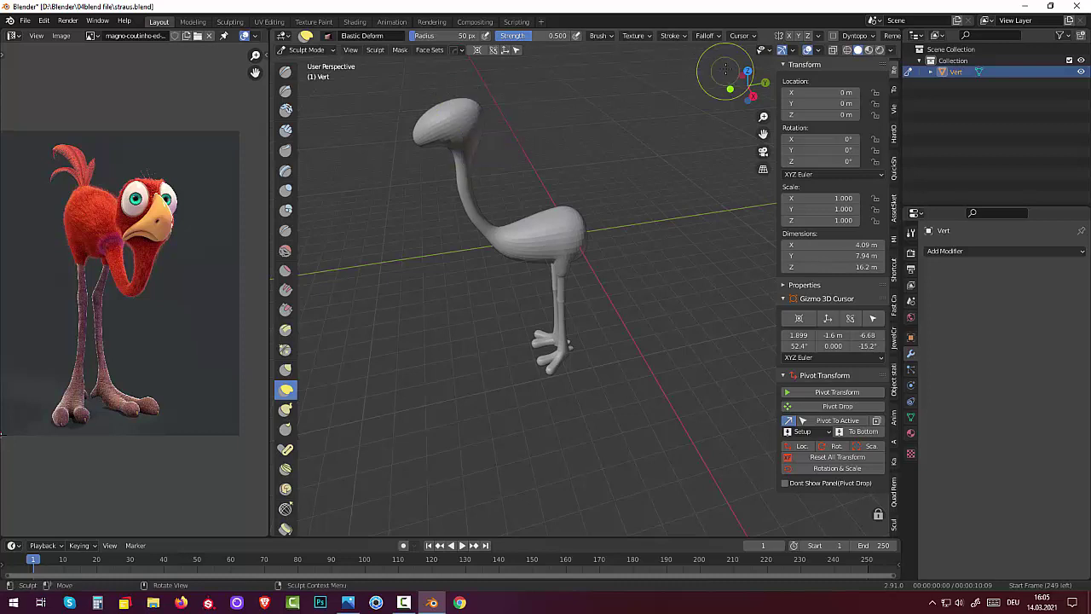
key("ctrl+z")
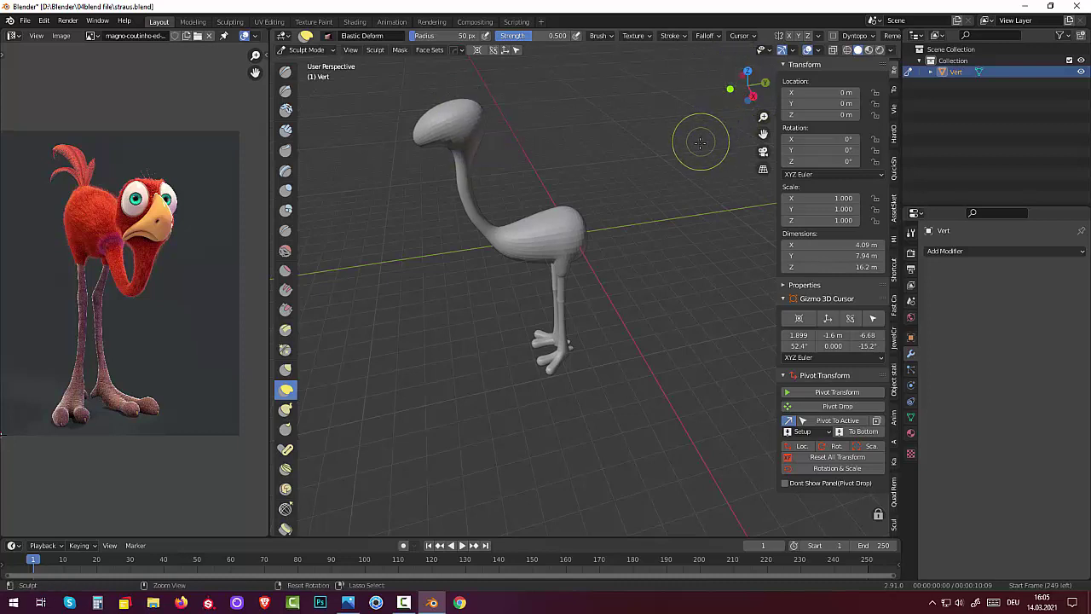
middle_click_drag(521, 166, 506, 167)
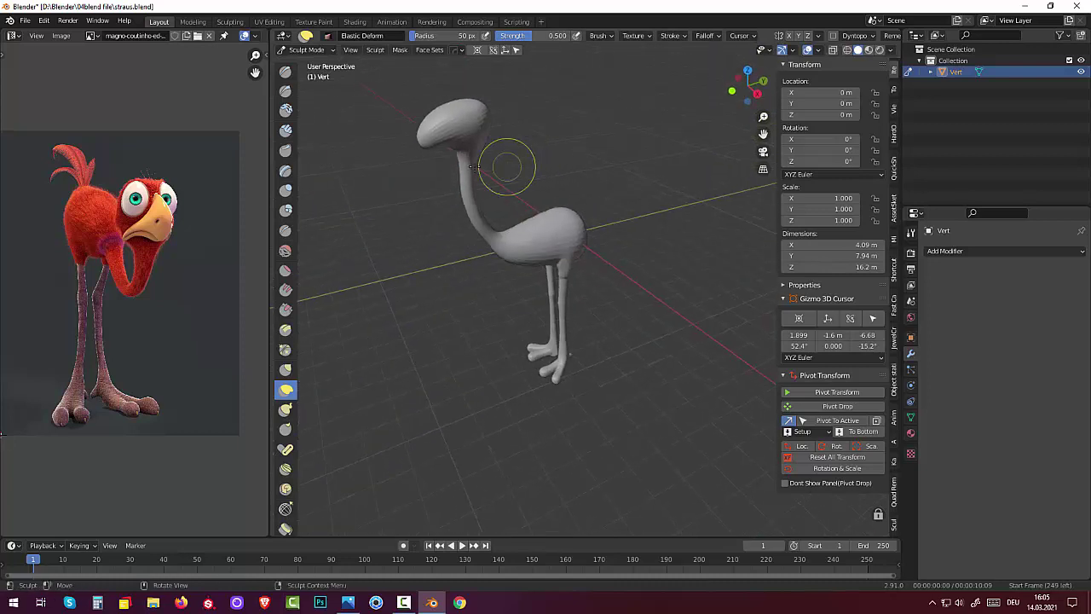
left_click_drag(429, 135, 443, 190)
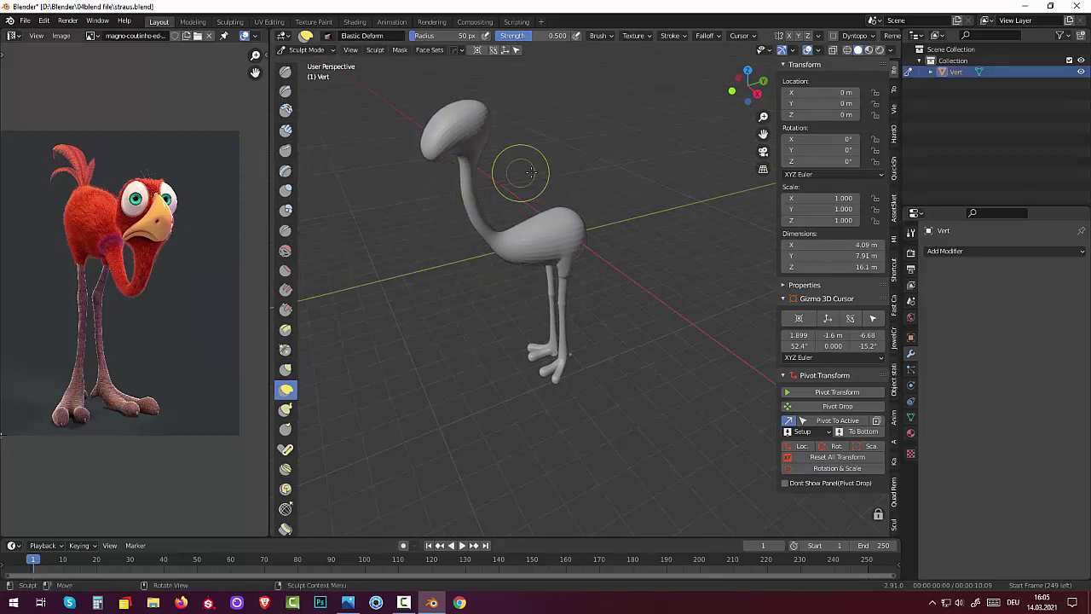
middle_click_drag(524, 175, 604, 176)
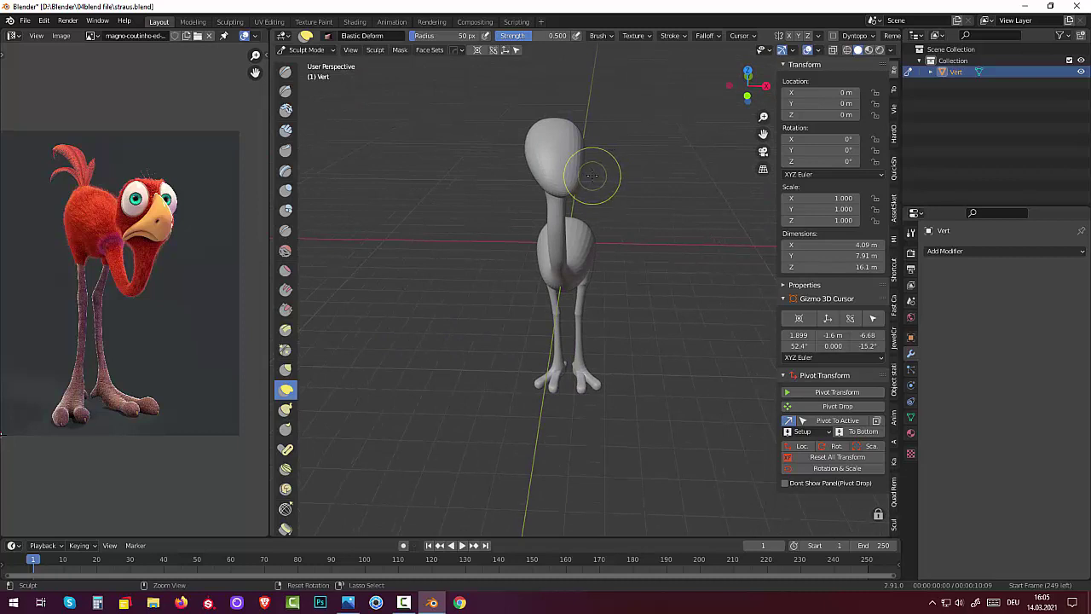
left_click_drag(602, 171, 592, 183)
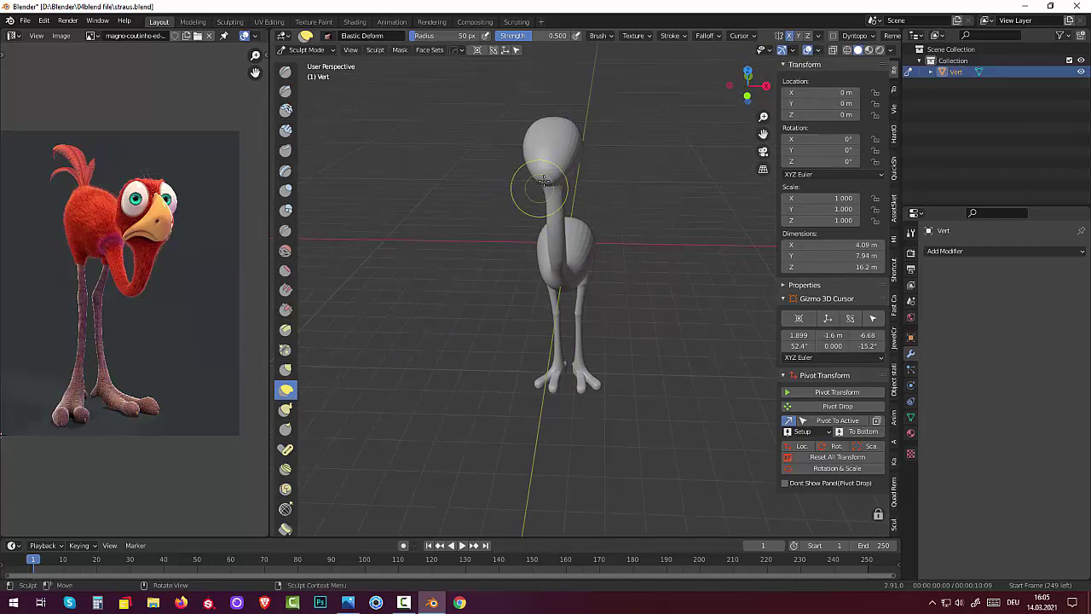
mouse_move(547, 177)
left_mouse_down()
mouse_move(545, 250)
mouse_move(555, 238)
left_mouse_up()
mouse_move(503, 220)
middle_mouse_down()
mouse_move(472, 228)
mouse_move(444, 205)
middle_mouse_up()
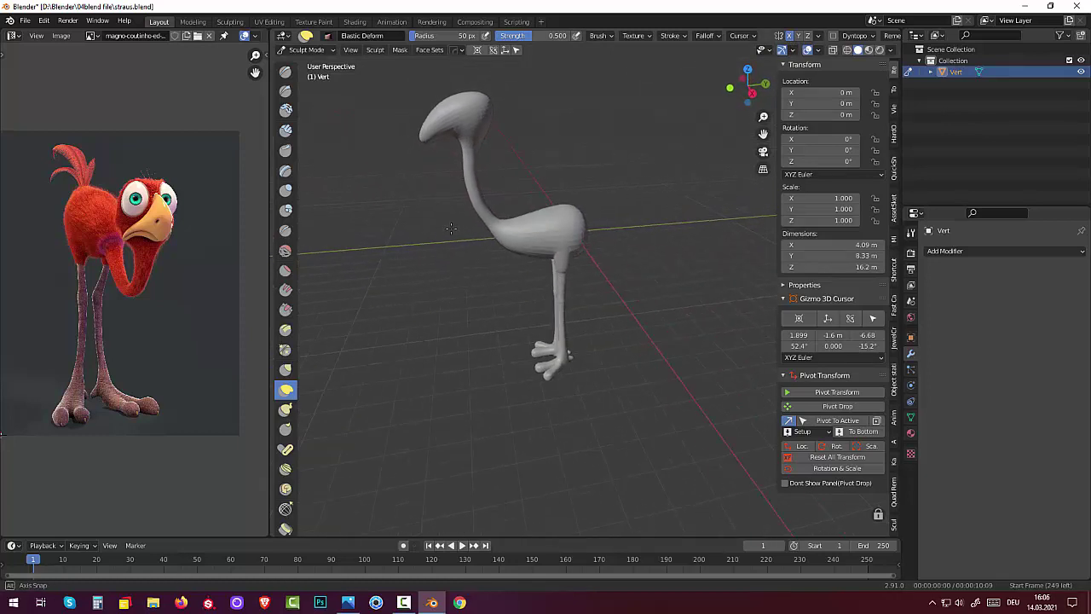
left_click_drag(426, 138, 428, 153)
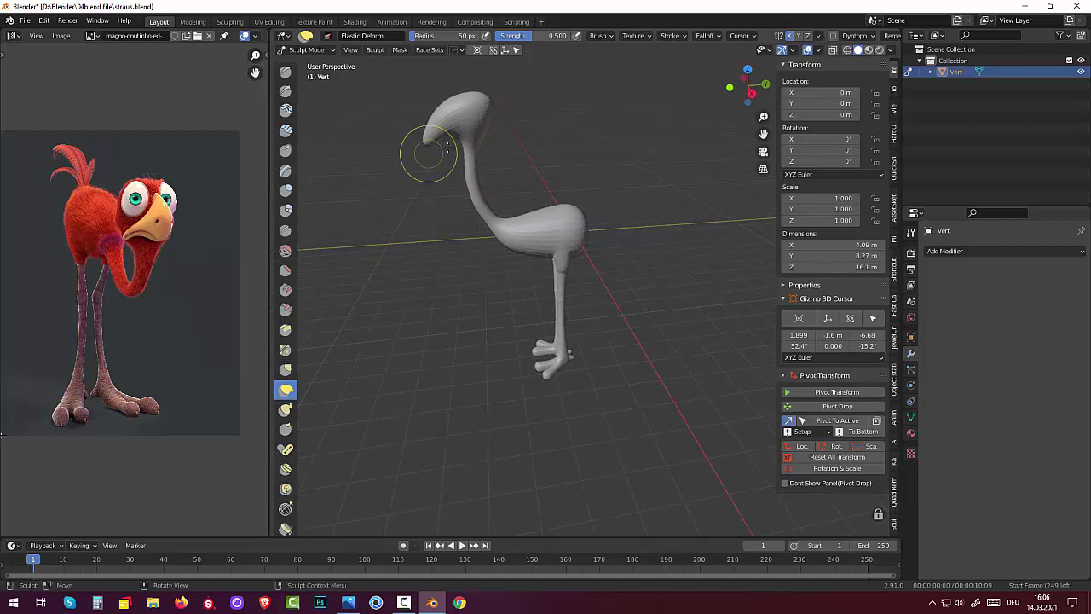
mouse_move(428, 151)
middle_mouse_down()
mouse_move(566, 171)
mouse_move(394, 204)
middle_mouse_up()
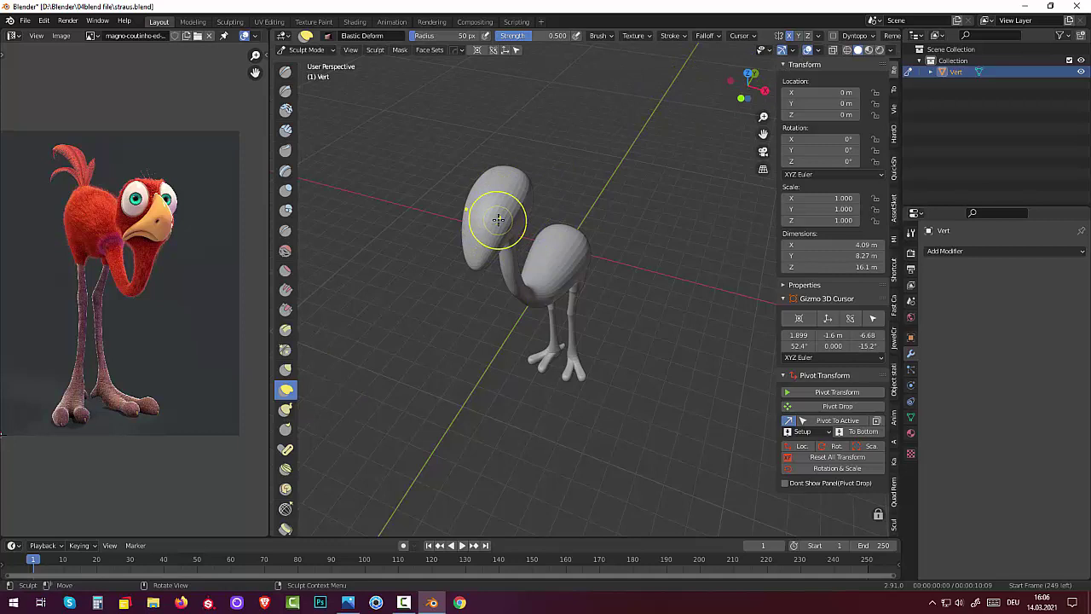
Enlarge the brush to 73 px and bulge and thicken the head into a rounded bulb
key("f")
left_click(531, 214)
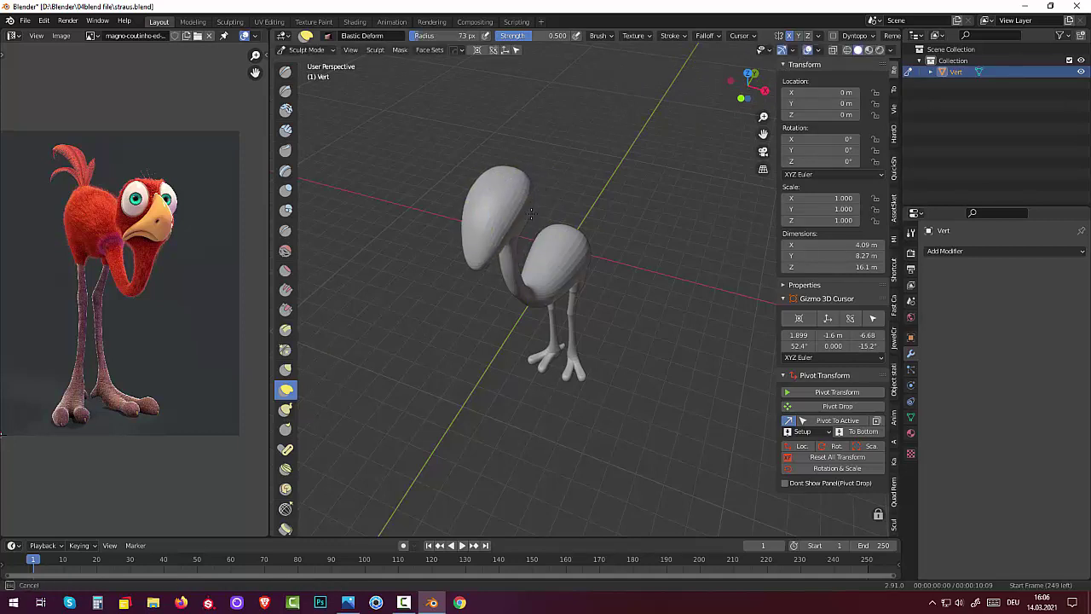
left_click_drag(531, 213, 553, 219)
mouse_move(553, 220)
middle_mouse_down()
mouse_move(535, 173)
mouse_move(471, 177)
mouse_move(560, 244)
middle_mouse_up()
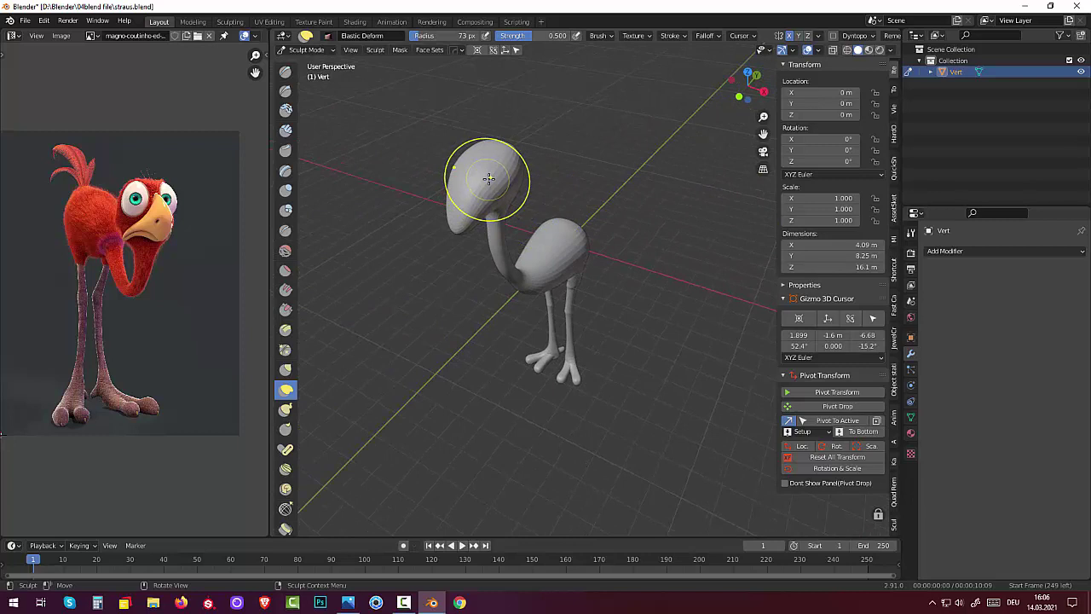
middle_click_drag(486, 176, 492, 179)
left_click_drag(495, 192, 475, 208)
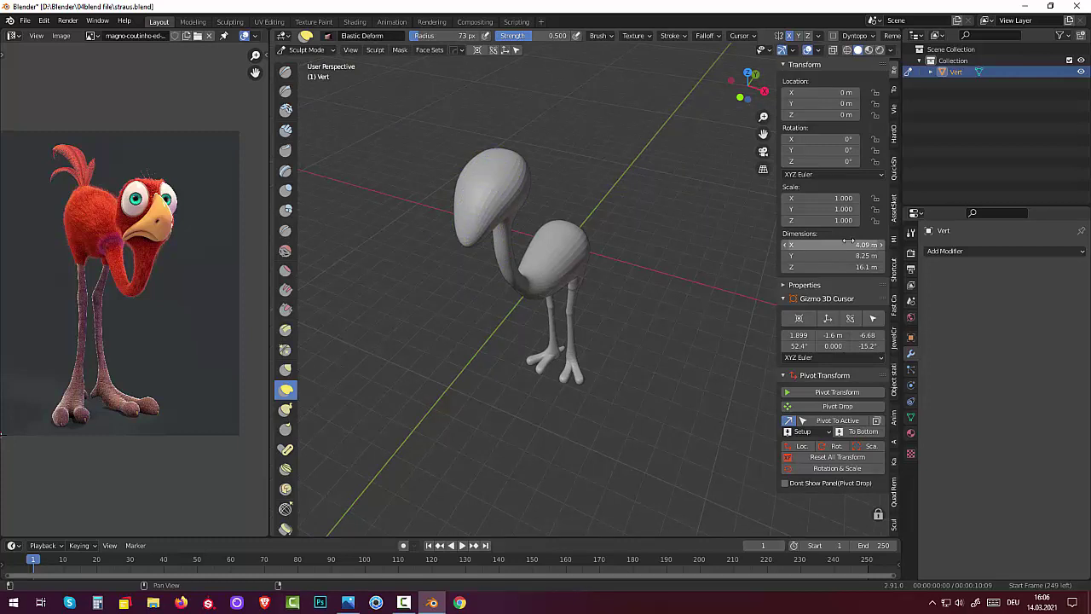
Switch to the Mask brush with a 10 px radius and 1.000 strength
key("m")
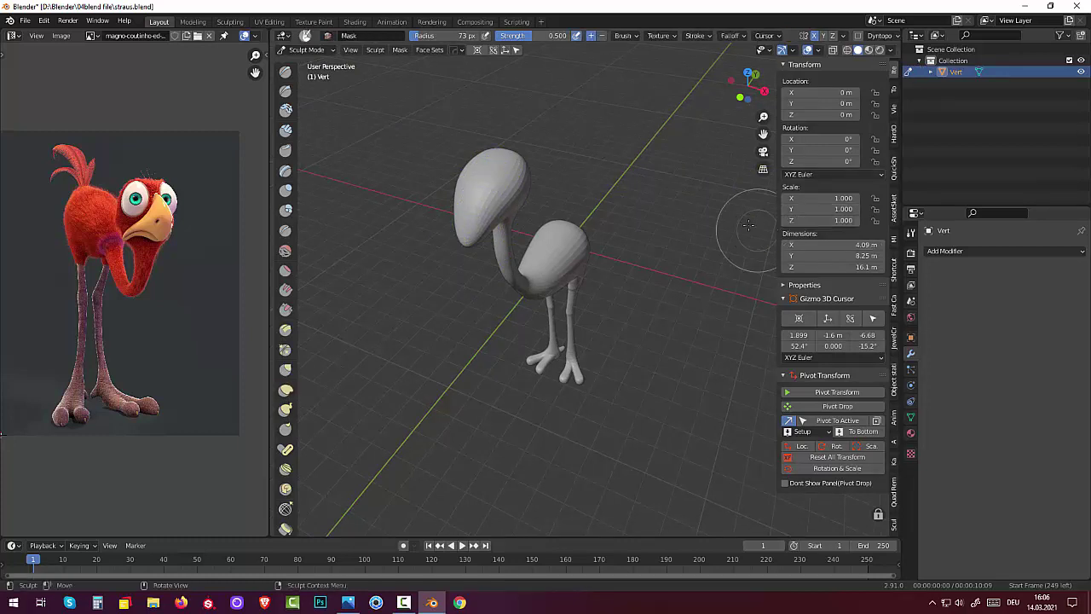
left_click_drag(417, 40, 402, 40)
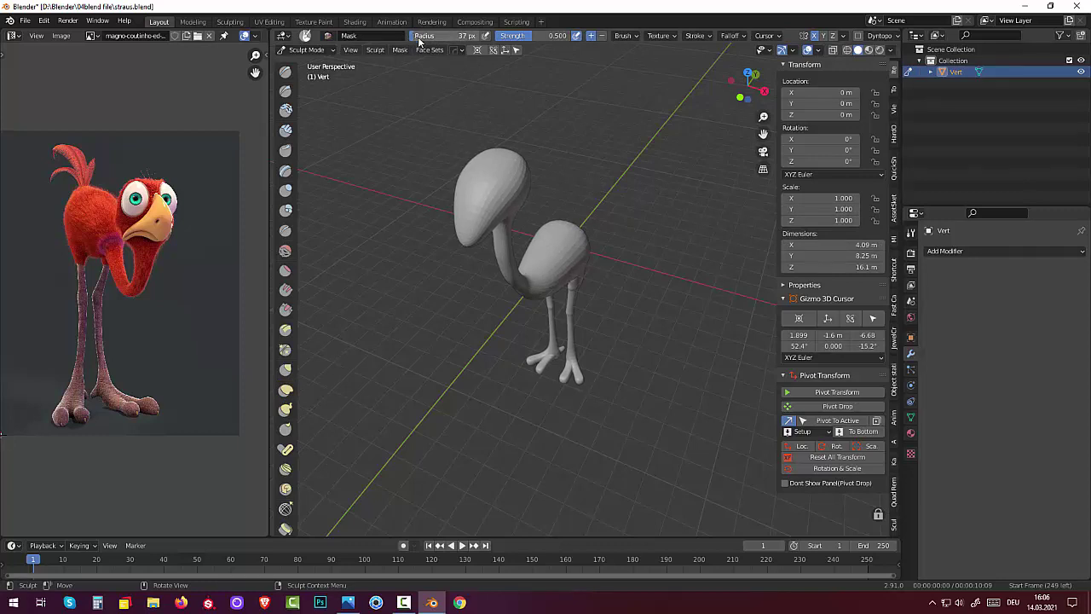
left_click_drag(409, 41, 427, 39)
left_click(466, 36)
type("10")
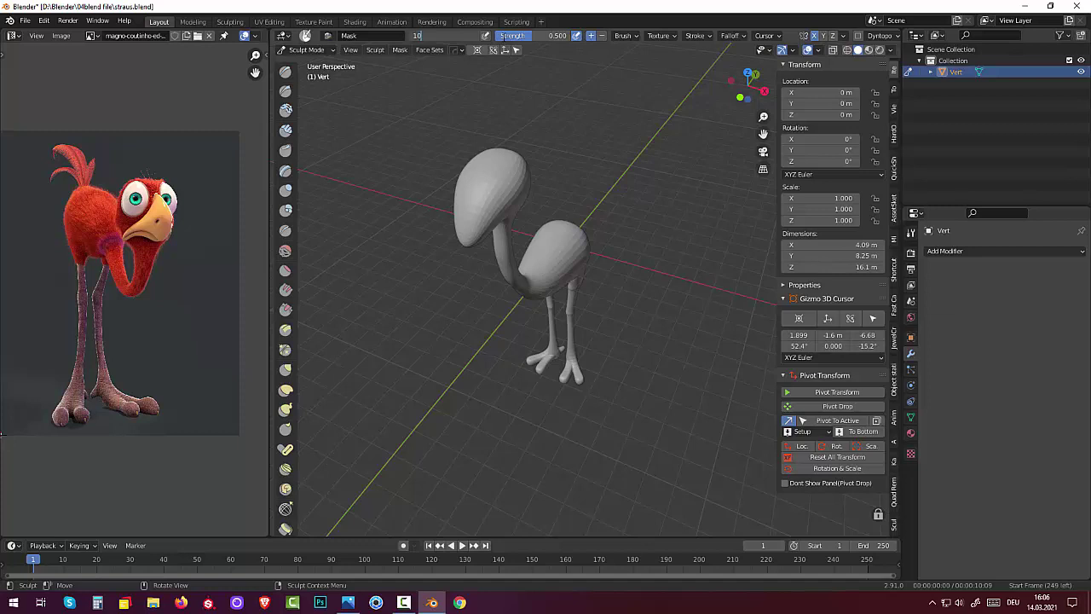
key("Return")
mouse_move(545, 36)
left_mouse_down()
mouse_move(497, 38)
mouse_move(643, 40)
left_mouse_up()
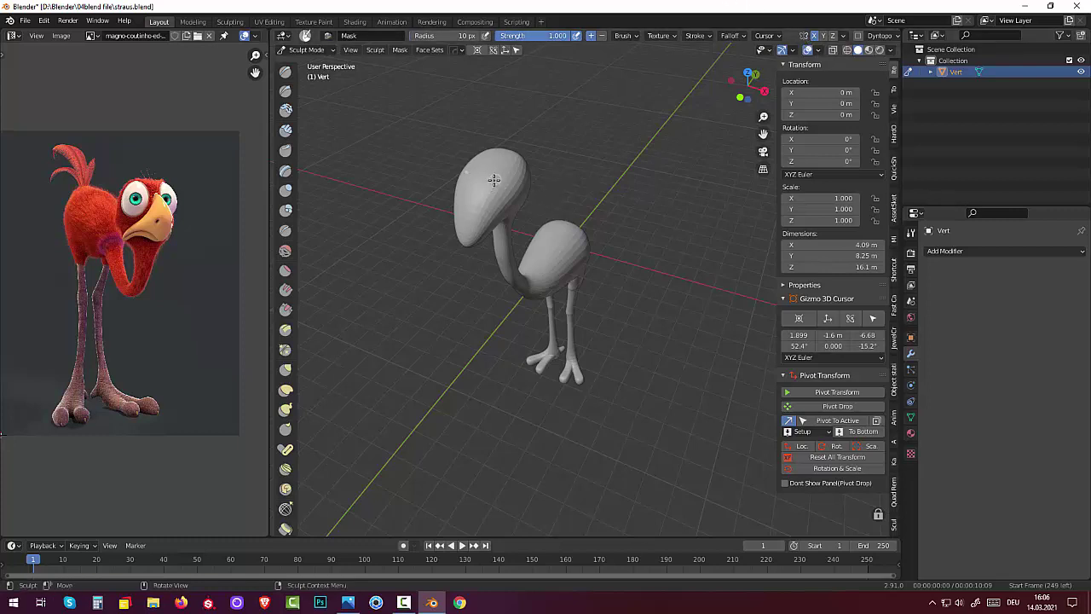
Paint a test mask stroke across the head, then clear the mask from the model
left_click_drag(495, 185, 500, 189)
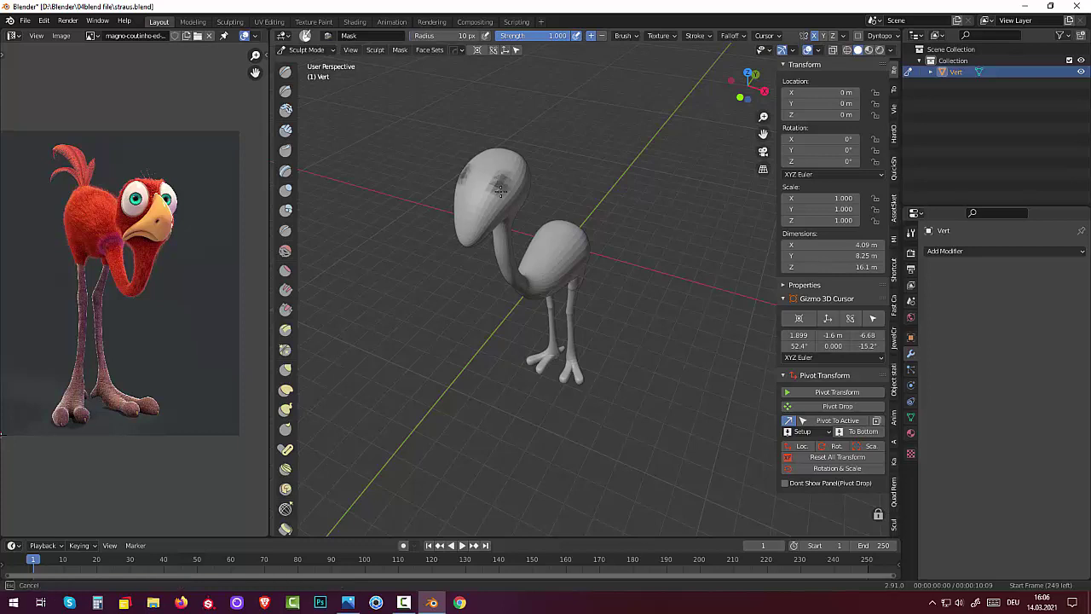
left_click_drag(500, 175, 578, 169)
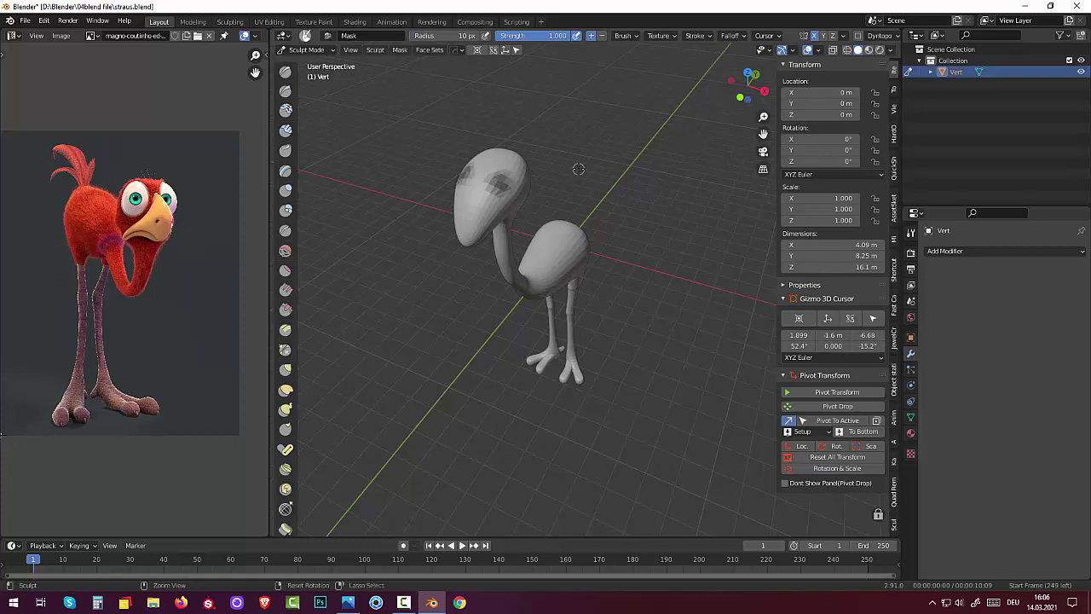
key("alt+m")
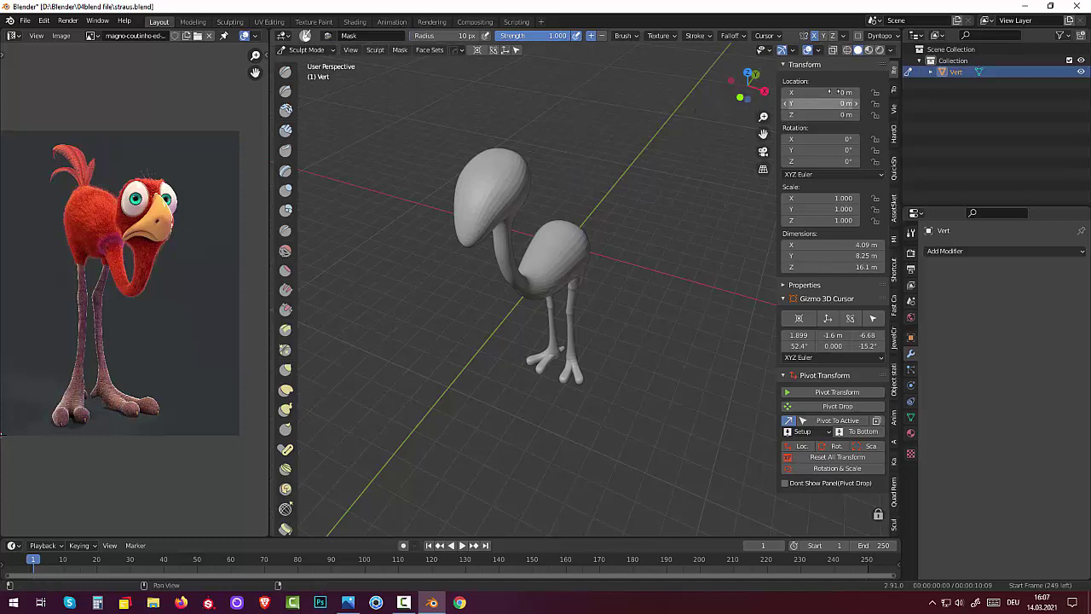
Switch the bird to Object Mode and back to Sculpt Mode
left_click(306, 49)
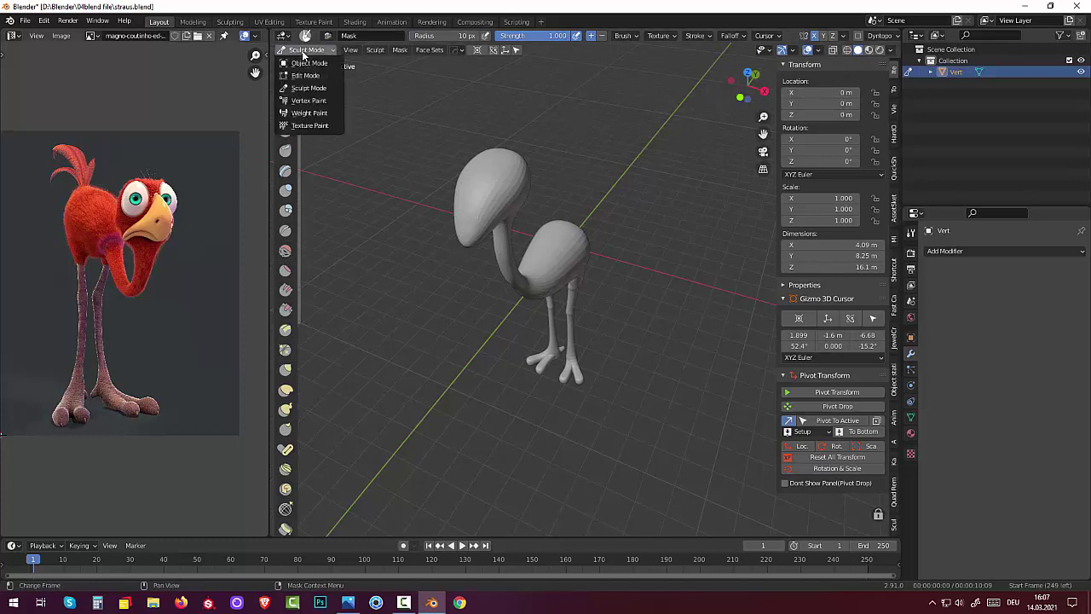
left_click(307, 64)
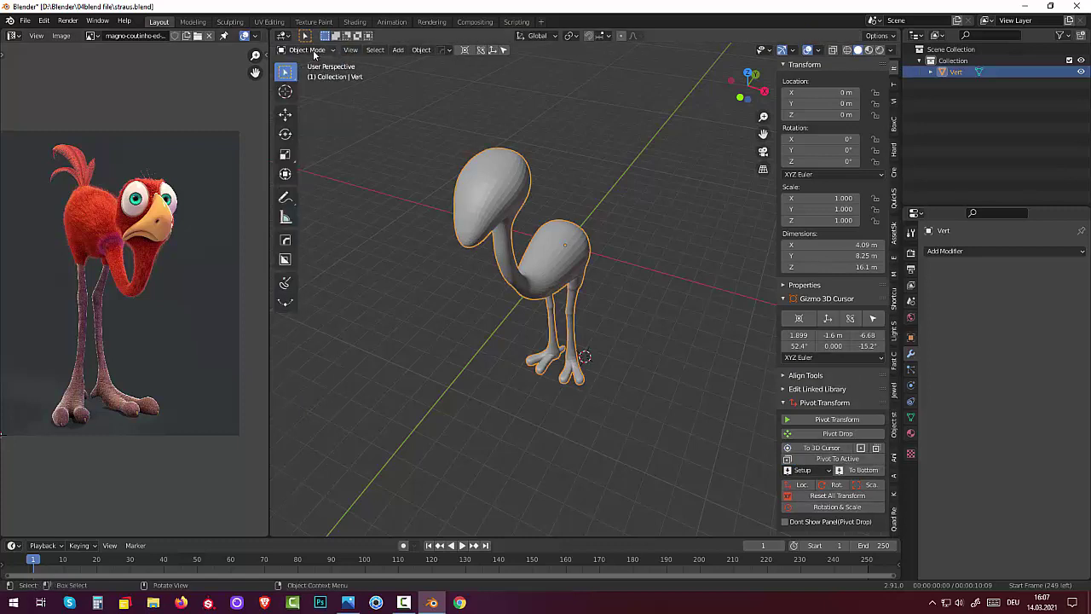
left_click(313, 50)
left_click(313, 91)
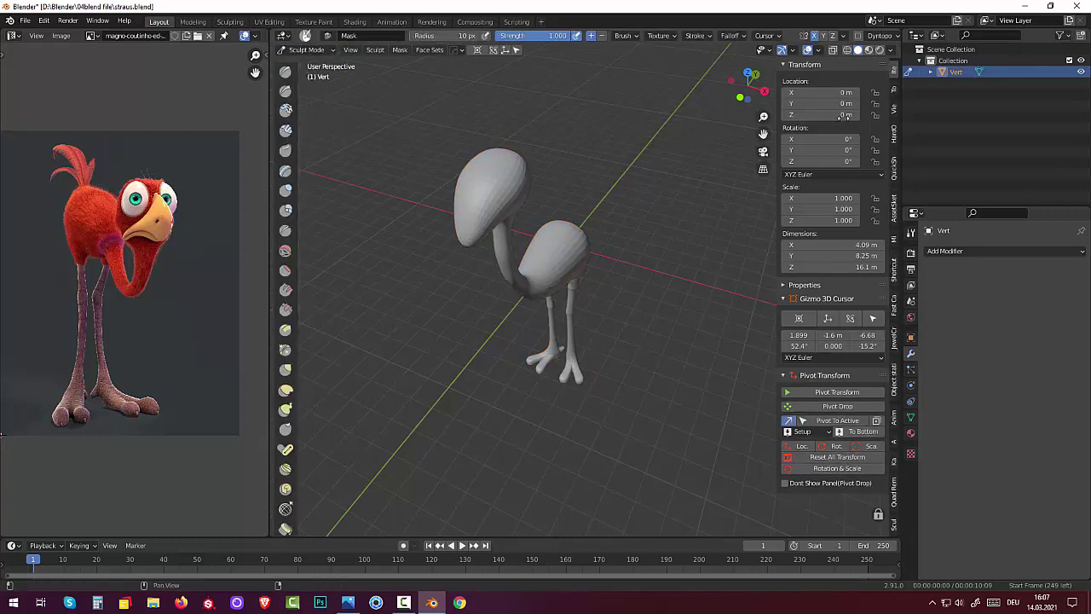
Voxel-remesh the whole bird with the Voxel Size set to 0.1 m
left_click_drag(902, 54, 1005, 52)
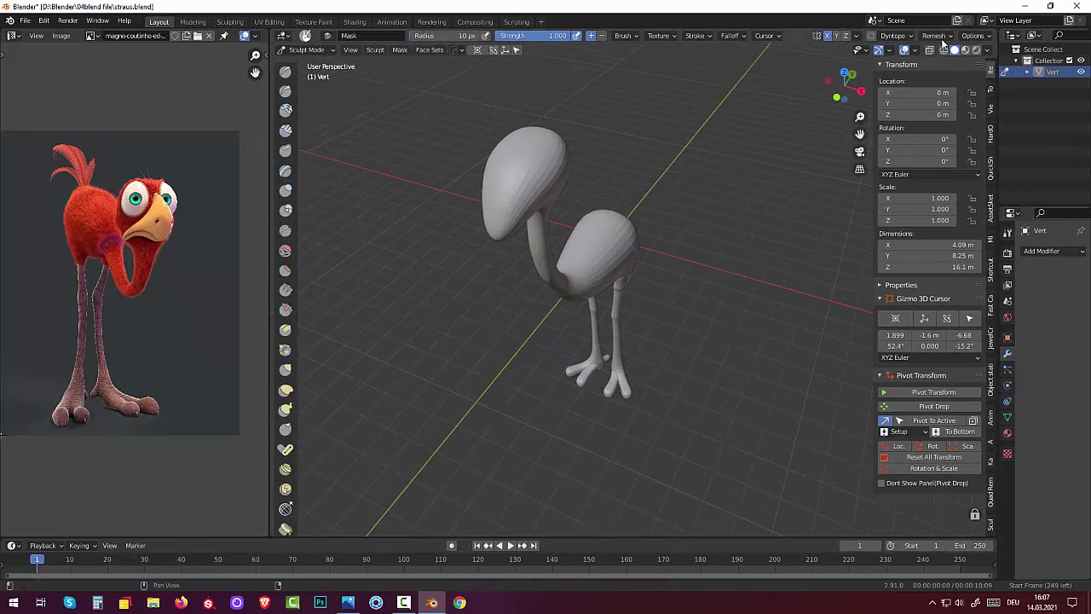
left_click(936, 37)
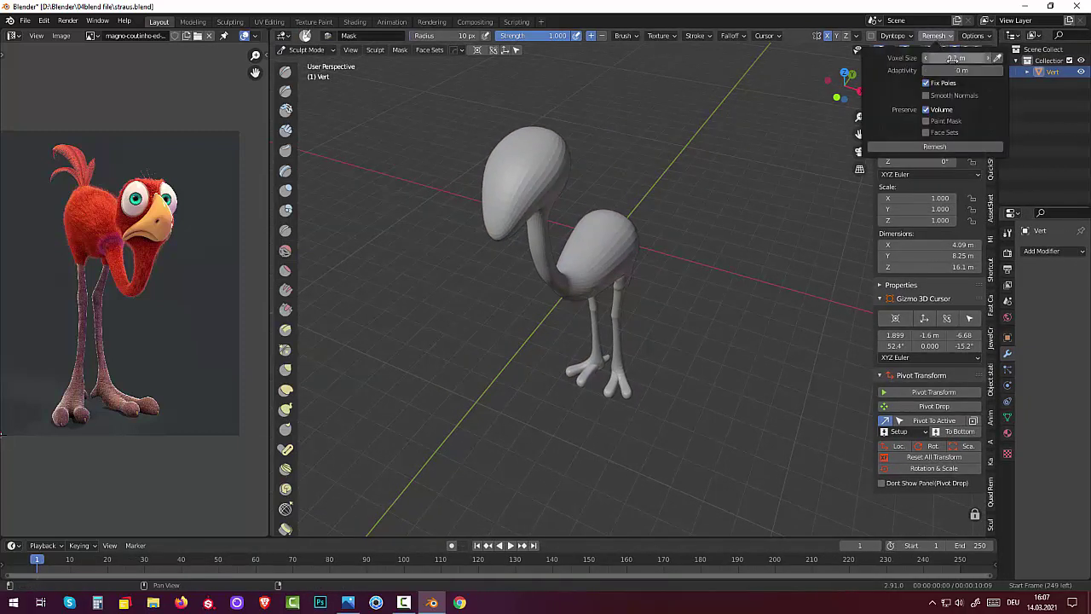
left_click(956, 58)
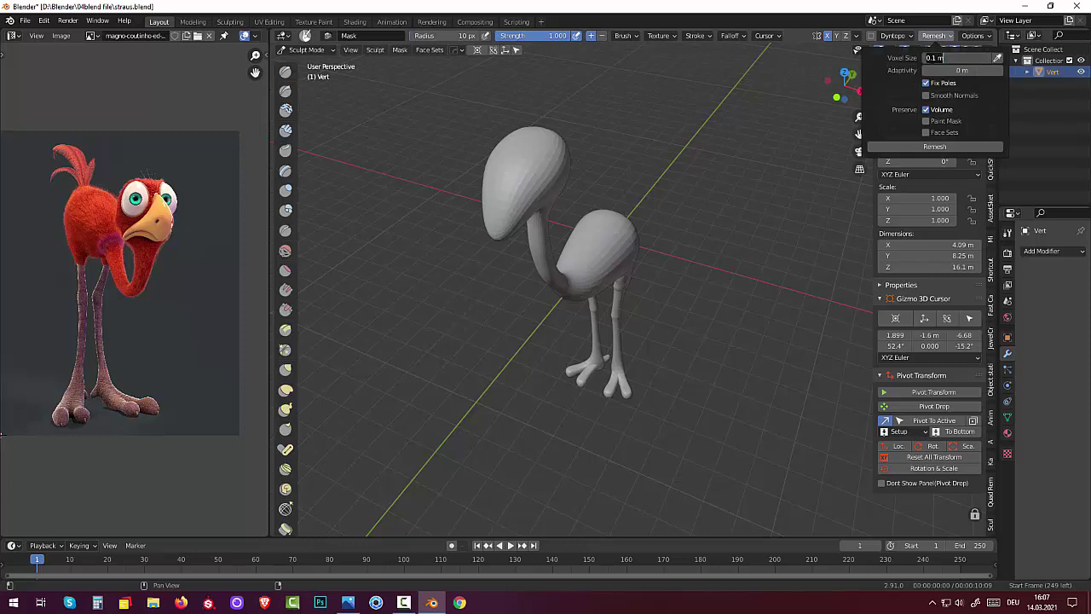
double_click(932, 58)
left_click(933, 147)
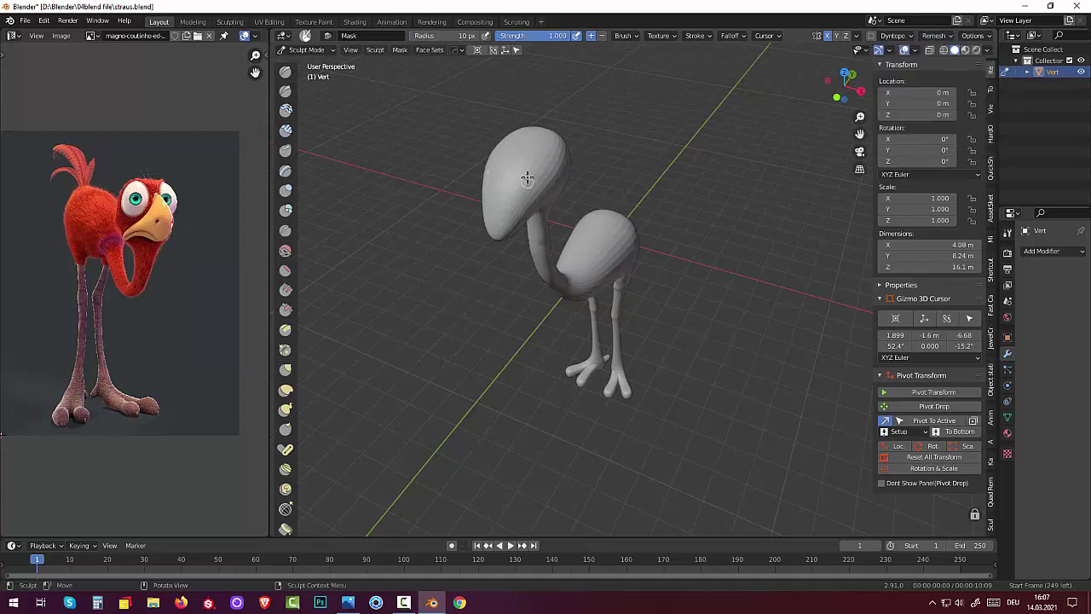
Paint a trial mask stroke on the head, then clear it
left_click_drag(526, 172, 527, 176)
scroll(601, 456, "up", 3)
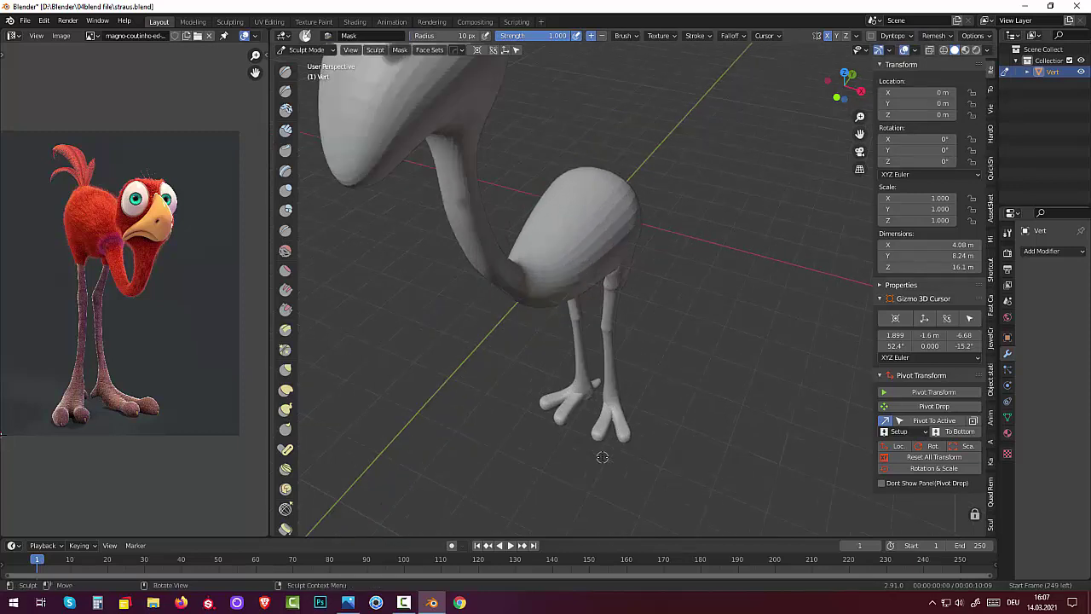
middle_click_drag(719, 409, 669, 214)
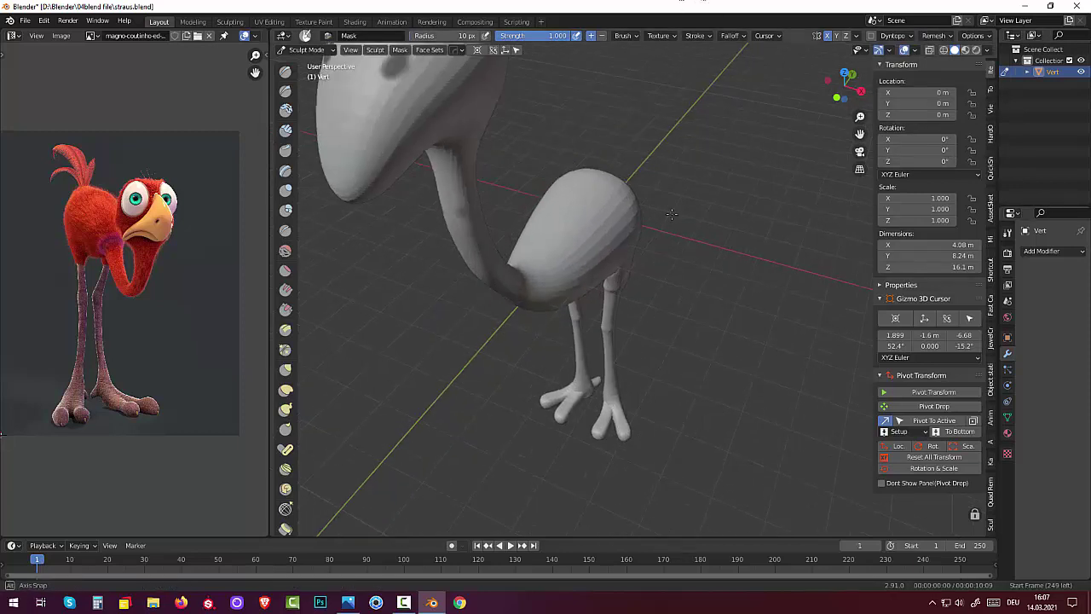
key("alt+m")
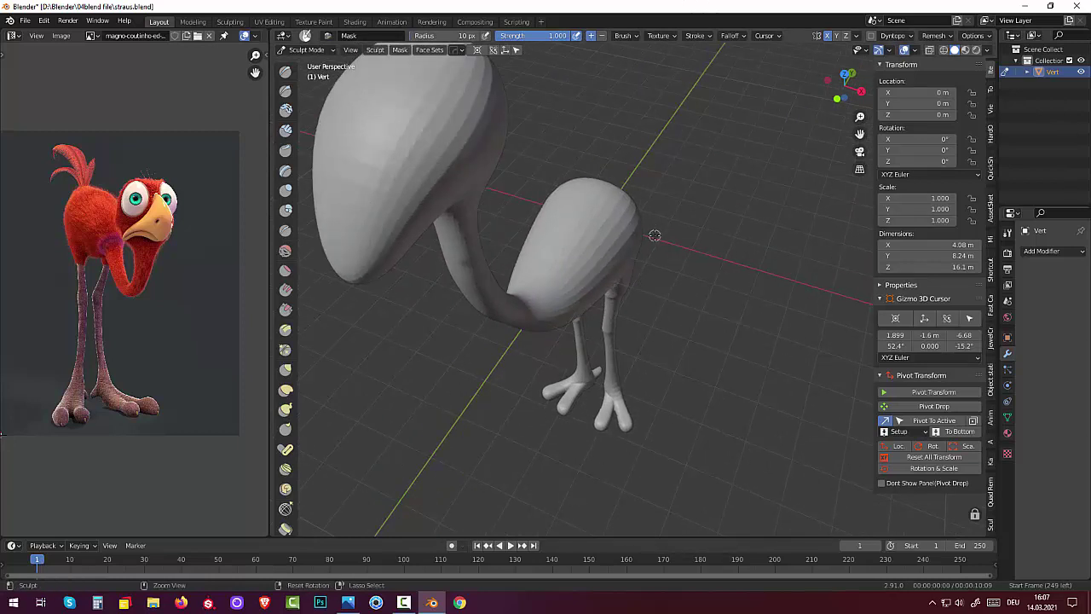
Paint mirrored masks over both eye areas with a 26 px Mask brush
middle_click_drag(639, 255, 663, 276)
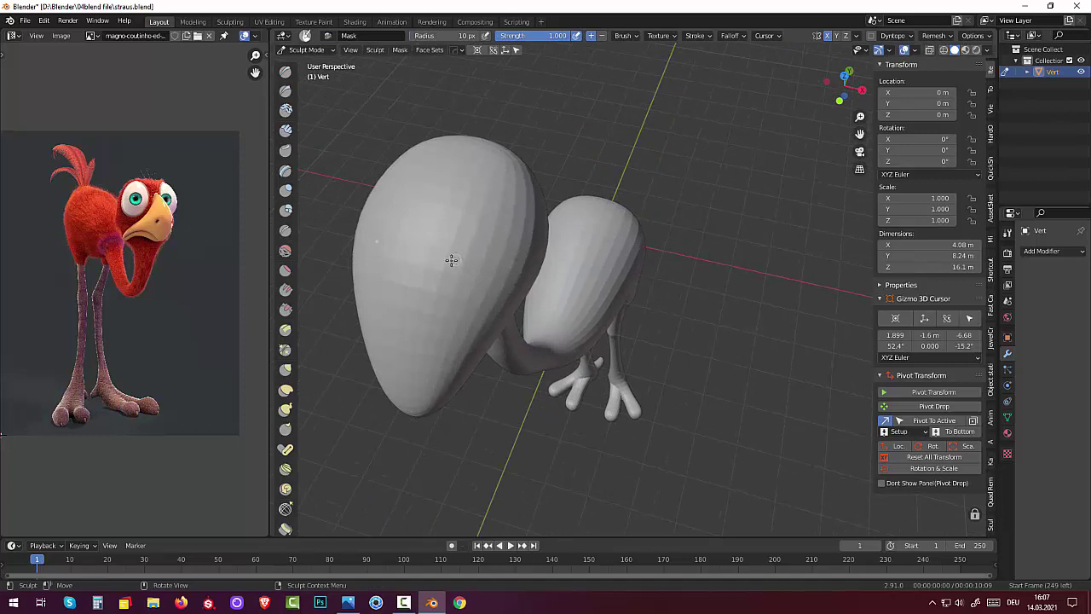
mouse_move(452, 232)
left_mouse_down()
mouse_move(480, 286)
mouse_move(451, 295)
mouse_move(448, 240)
mouse_move(476, 251)
mouse_move(466, 255)
mouse_move(465, 285)
mouse_move(443, 247)
mouse_move(442, 282)
mouse_move(451, 294)
mouse_move(463, 275)
left_mouse_up()
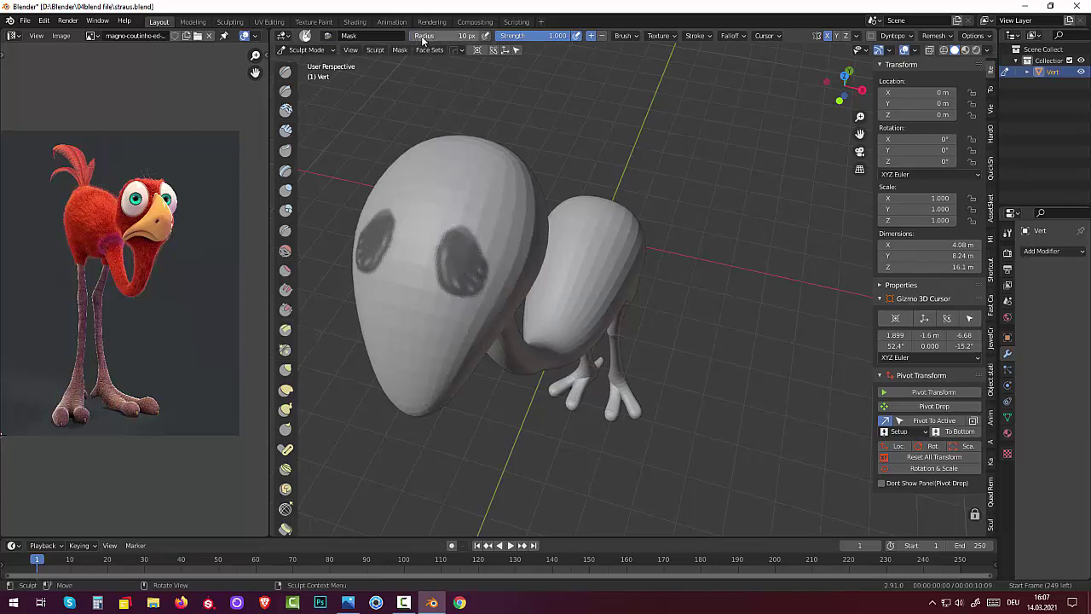
left_click_drag(424, 40, 418, 38)
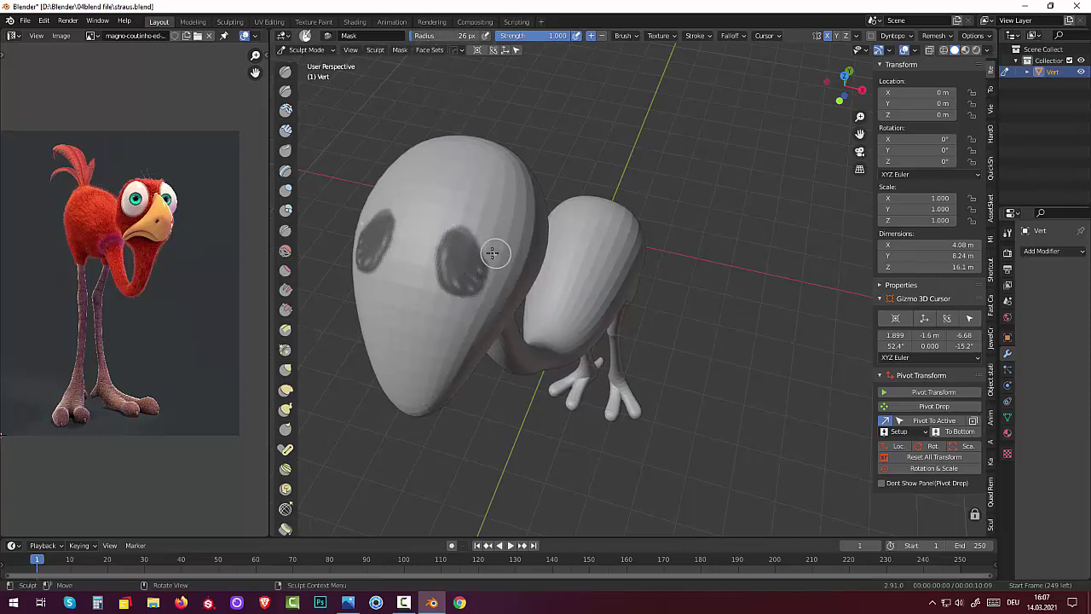
mouse_move(477, 251)
left_mouse_down()
mouse_move(436, 260)
mouse_move(447, 234)
mouse_move(436, 266)
mouse_move(451, 288)
mouse_move(492, 271)
mouse_move(467, 303)
mouse_move(442, 293)
mouse_move(446, 232)
mouse_move(481, 263)
mouse_move(431, 271)
mouse_move(441, 240)
left_mouse_up()
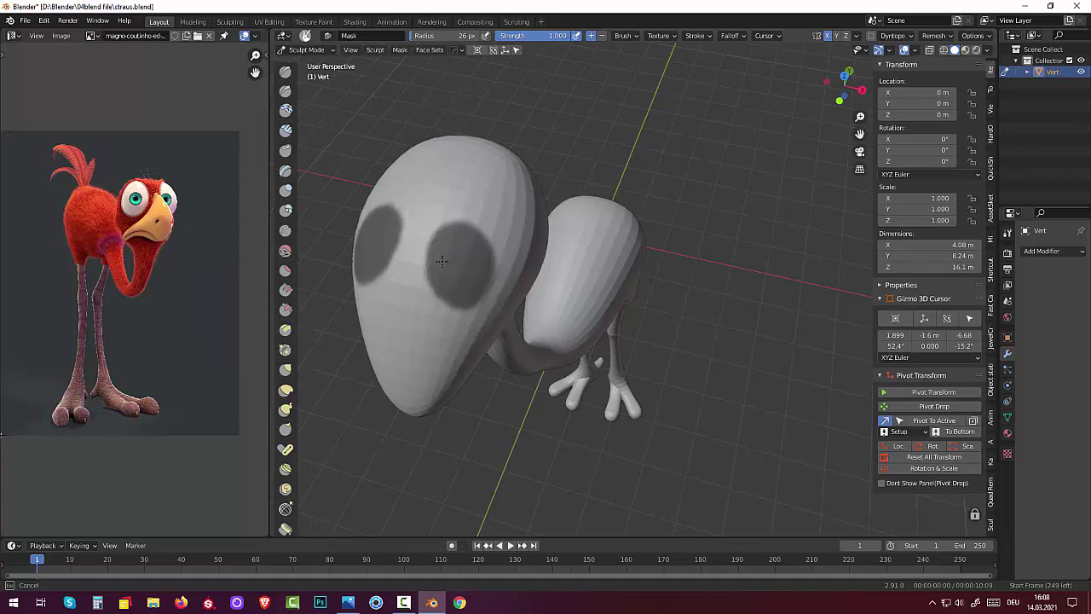
mouse_move(445, 285)
left_mouse_down()
mouse_move(454, 300)
mouse_move(432, 282)
mouse_move(448, 234)
left_mouse_up()
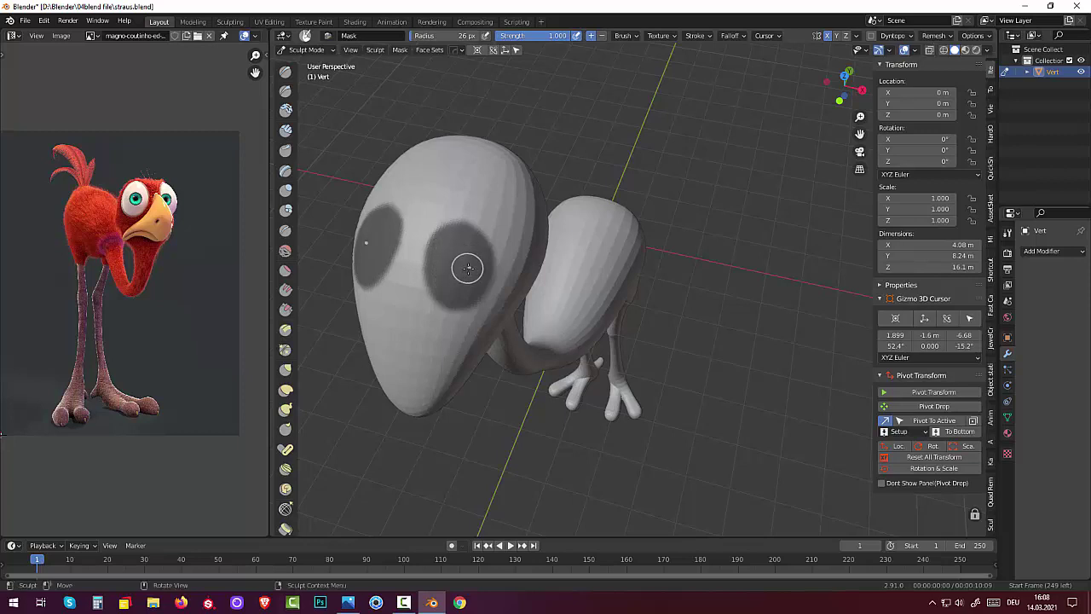
mouse_move(451, 272)
left_mouse_down()
mouse_move(456, 241)
mouse_move(491, 248)
mouse_move(490, 280)
mouse_move(483, 272)
left_mouse_up()
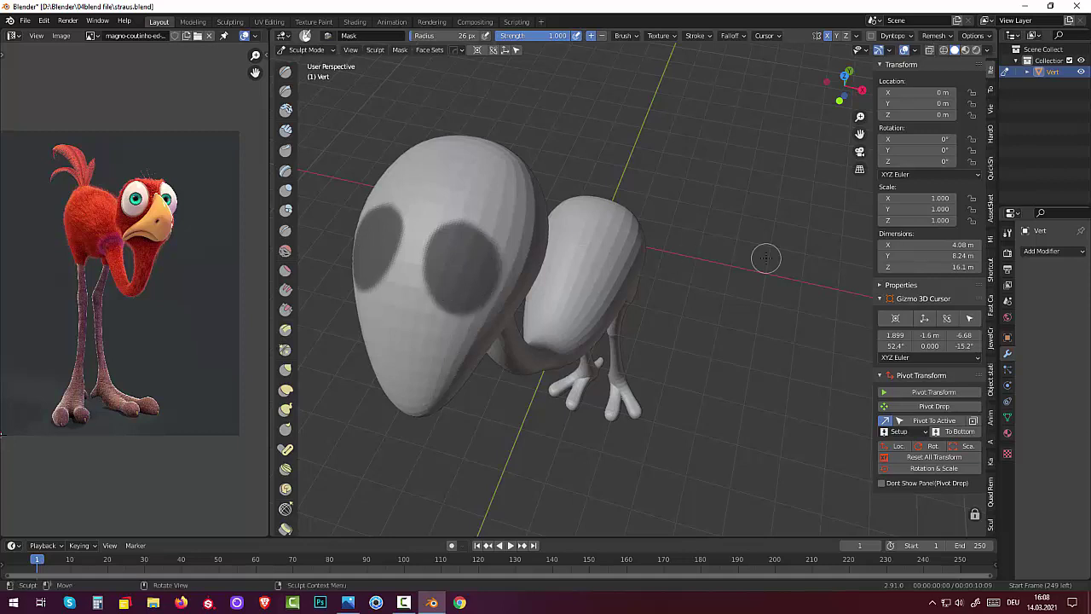
Sharpen the eye masks' edges and add more mask near the right eye
mouse_move(690, 270)
middle_mouse_down()
mouse_move(716, 249)
mouse_move(710, 261)
middle_mouse_up()
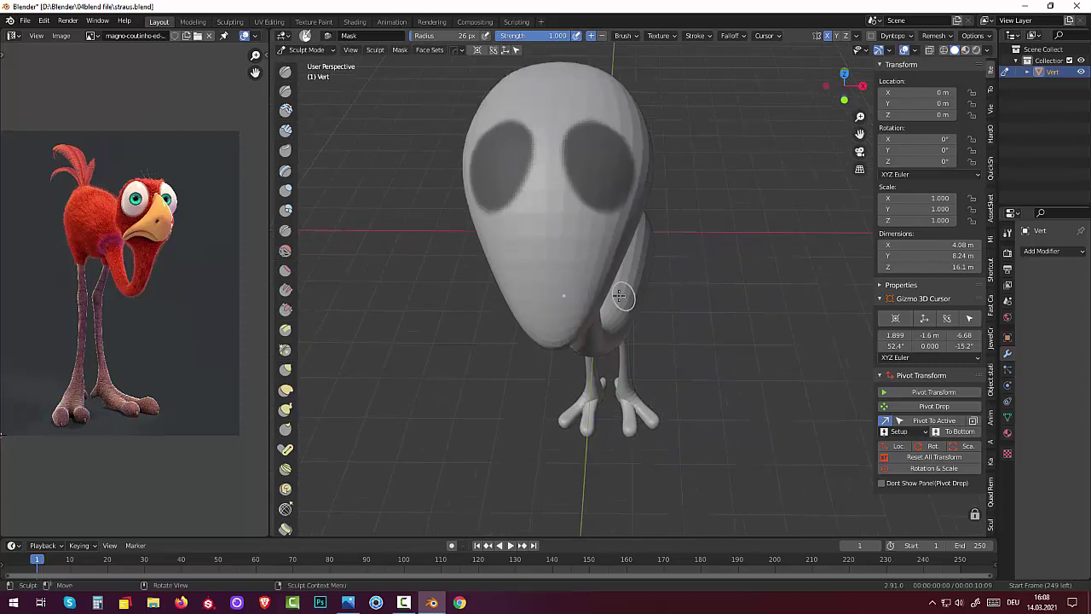
mouse_move(621, 297)
middle_mouse_down()
mouse_move(562, 311)
mouse_move(735, 380)
middle_mouse_up()
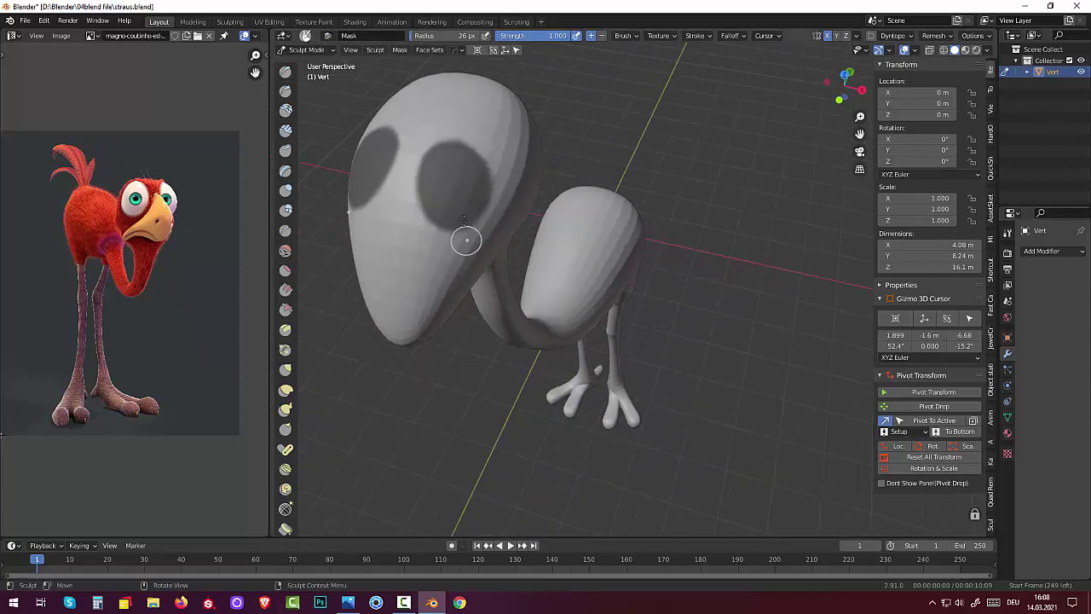
key("b")
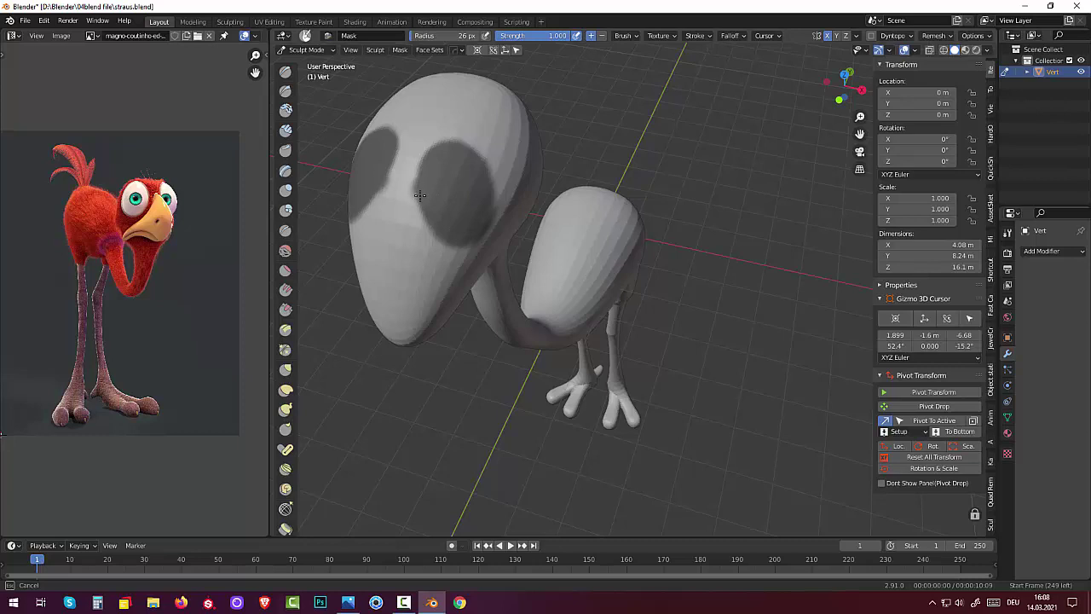
key("Escape")
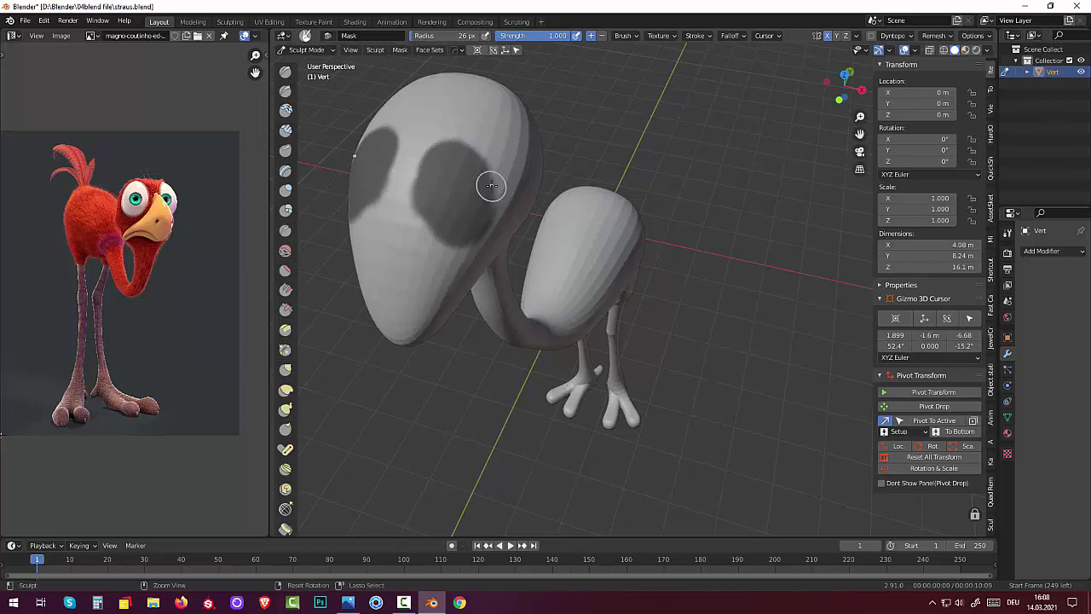
key("ctrl+shift+a")
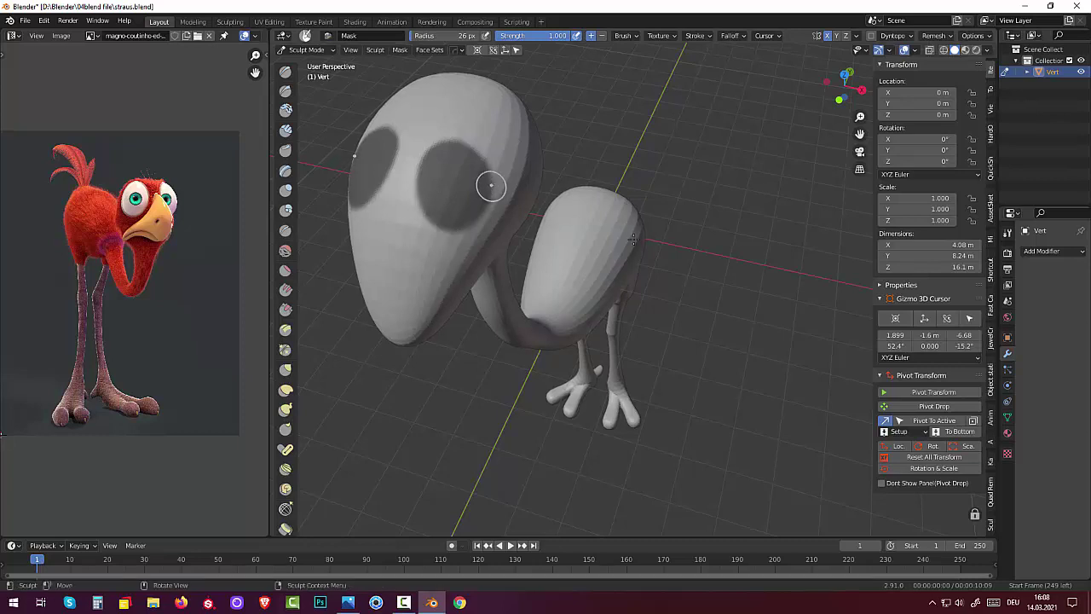
key("b")
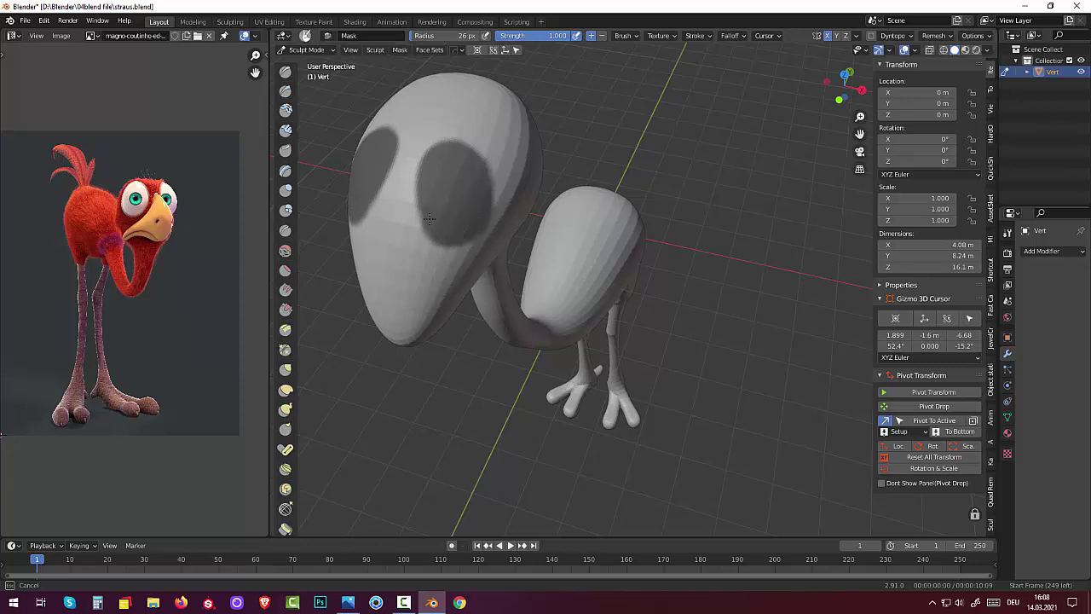
left_click_drag(424, 203, 423, 175)
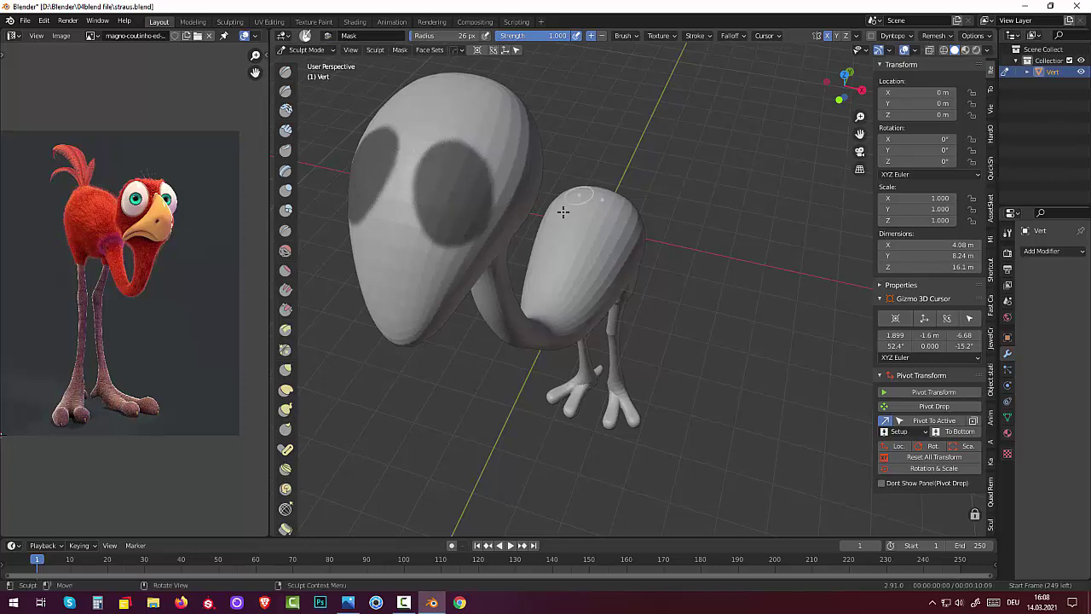
mouse_move(562, 213)
middle_mouse_down()
mouse_move(596, 182)
mouse_move(582, 215)
middle_mouse_up()
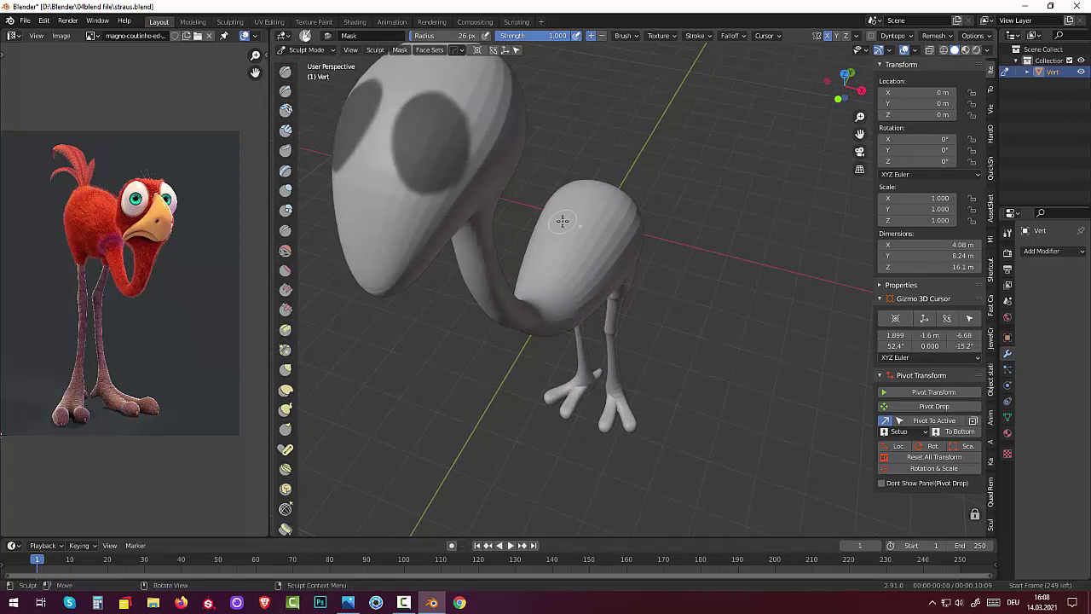
Invert the mask so only the two eye spots stay free, and widen the toolbar to two columns
key("ctrl+i")
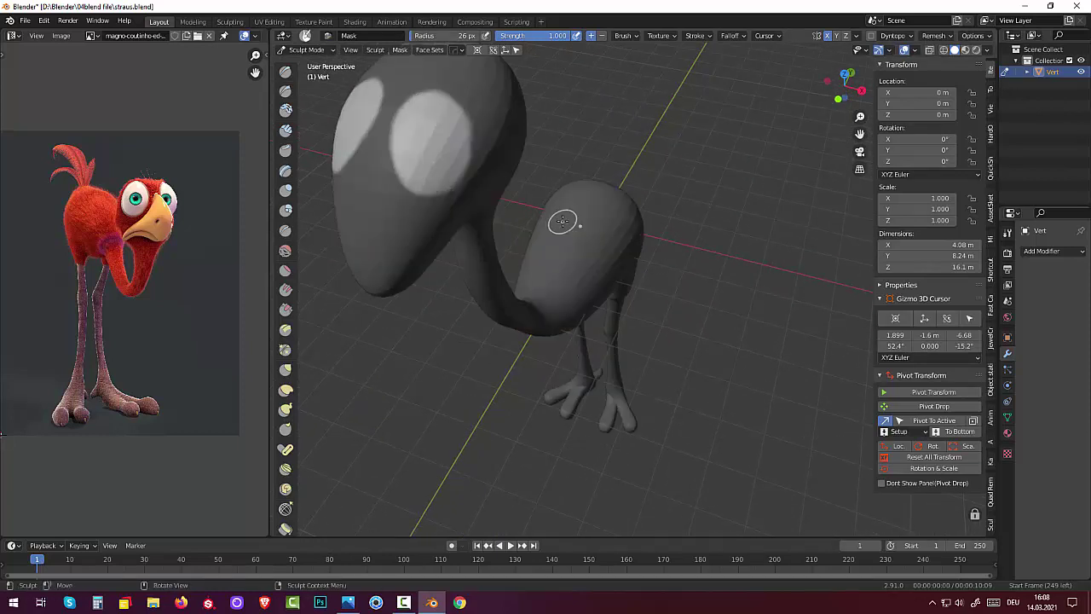
key("ctrl+i")
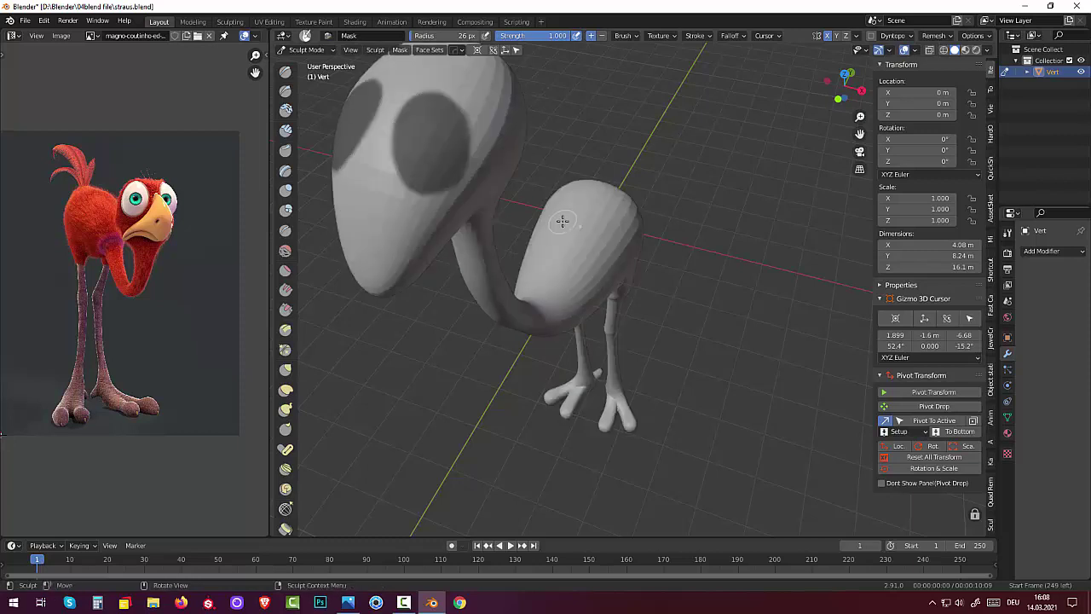
key("b")
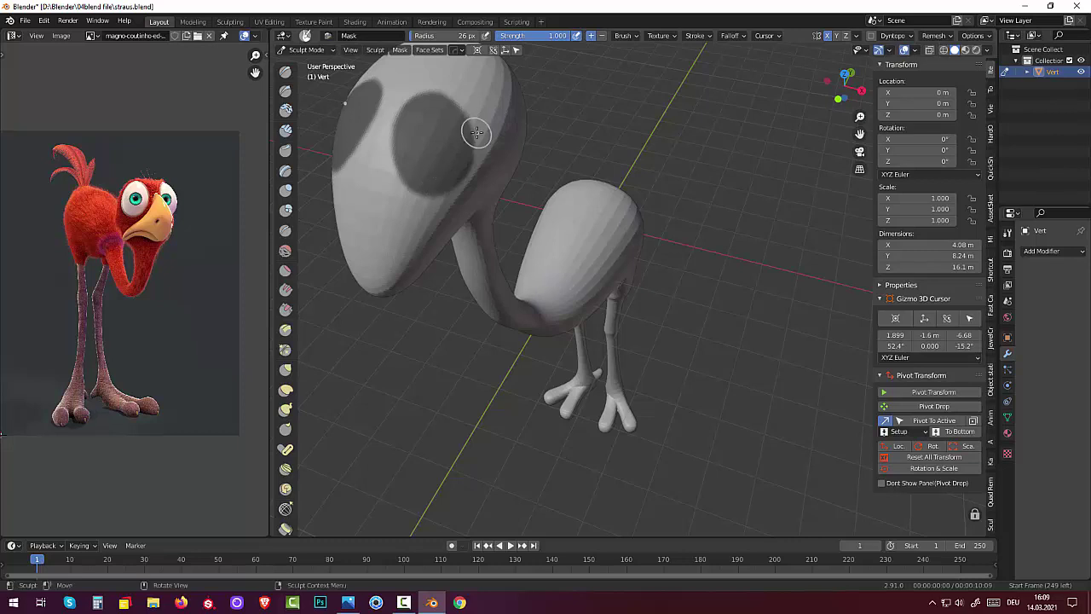
key("ctrl+i")
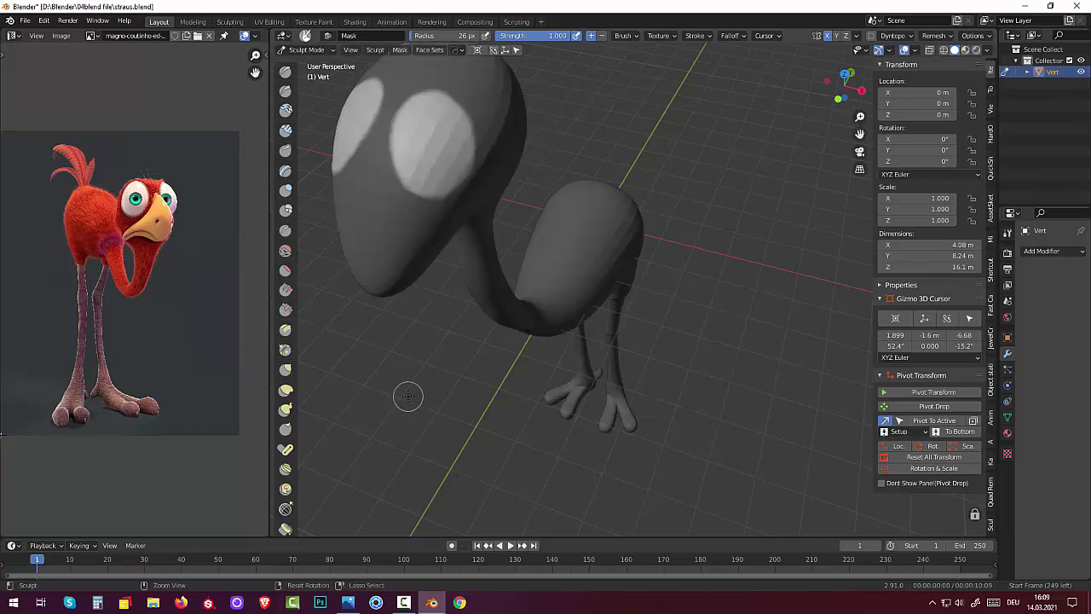
scroll(405, 338, "down", 5)
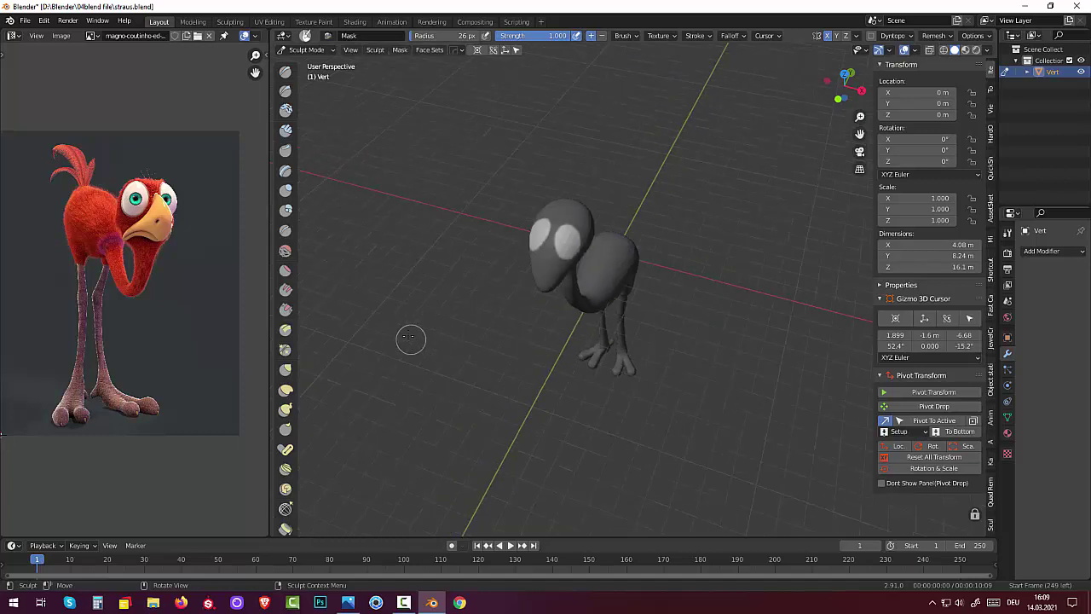
middle_click_drag(409, 339, 394, 327)
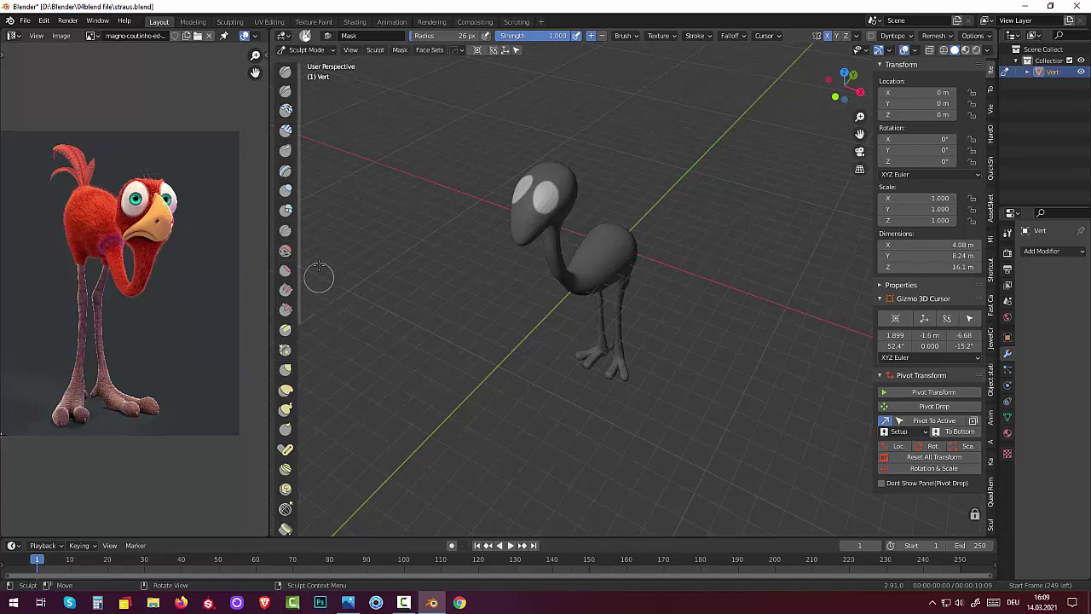
left_click_drag(302, 250, 324, 252)
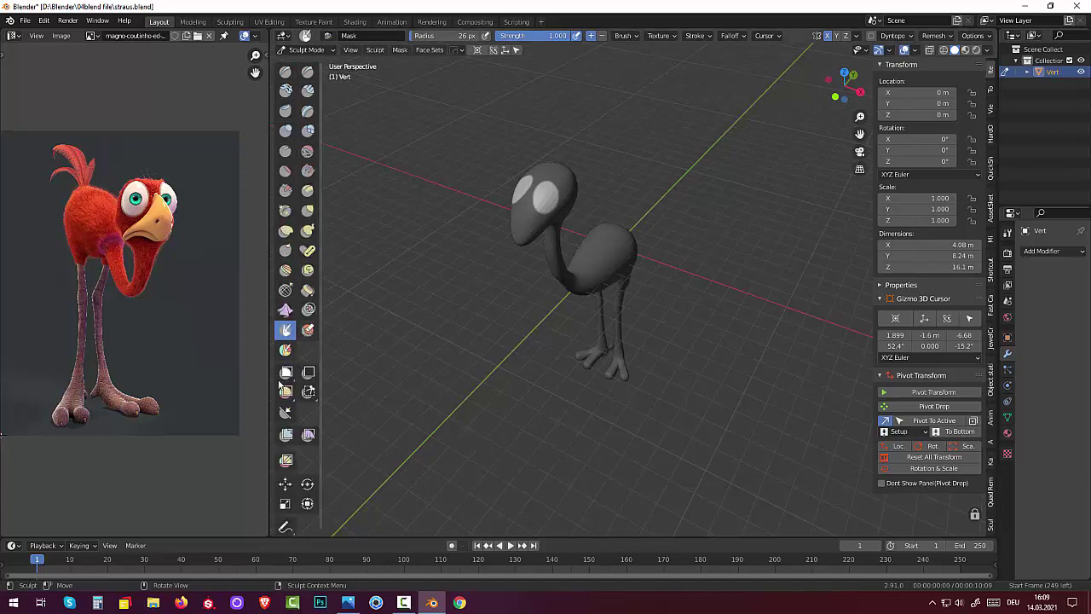
Push the free eye spots into the head with the Inflate mesh filter, then invert the mask
left_click(285, 434)
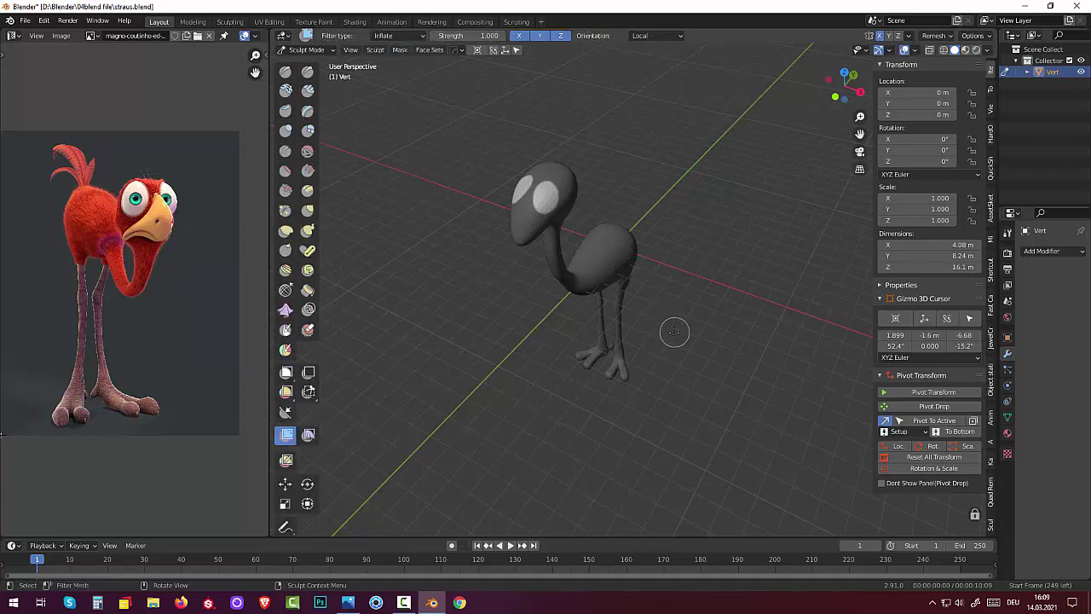
middle_click_drag(672, 332, 648, 334)
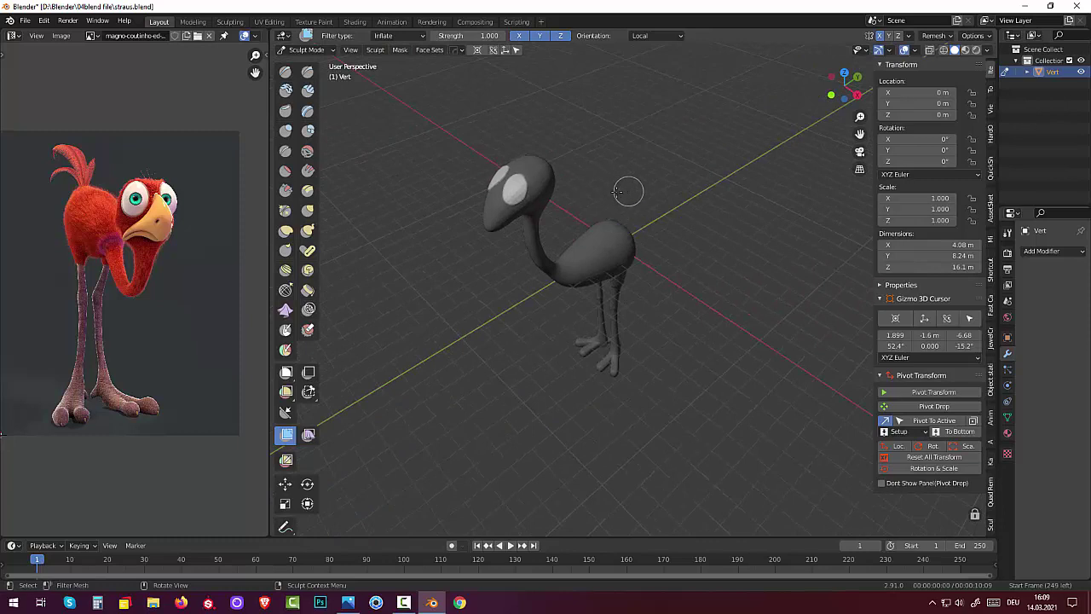
left_click_drag(524, 215, 475, 233)
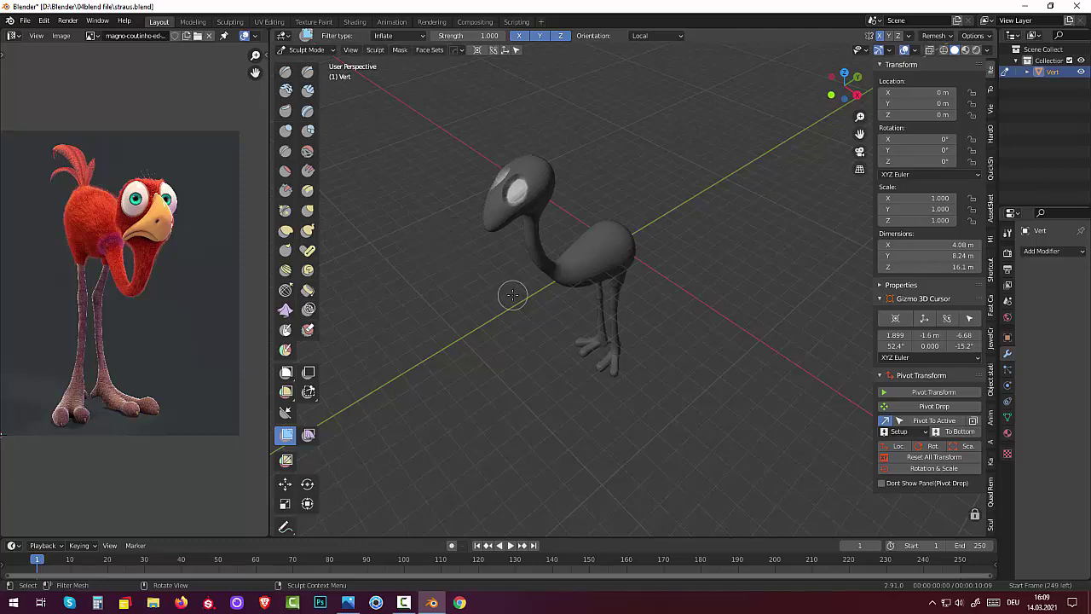
scroll(511, 294, "up", 5)
scroll(511, 294, "down", 3)
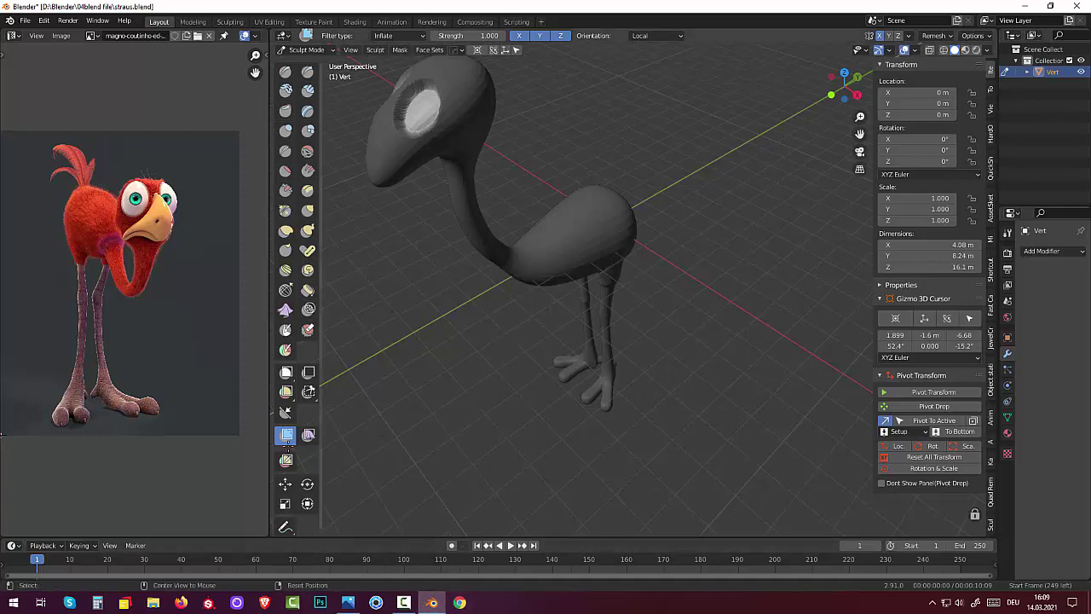
key("ctrl+i")
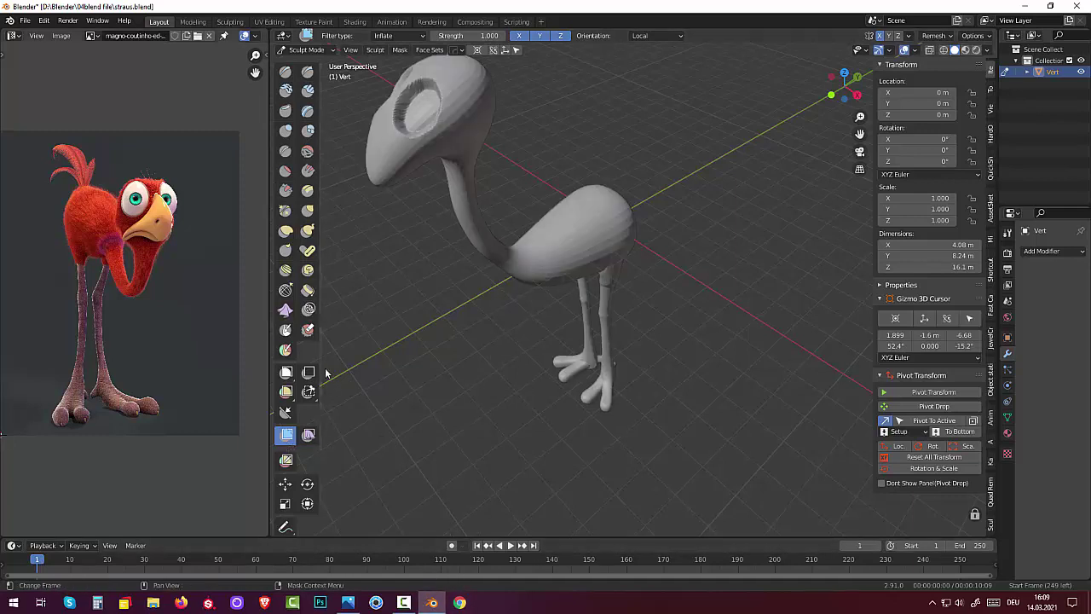
middle_click_drag(546, 401, 382, 401)
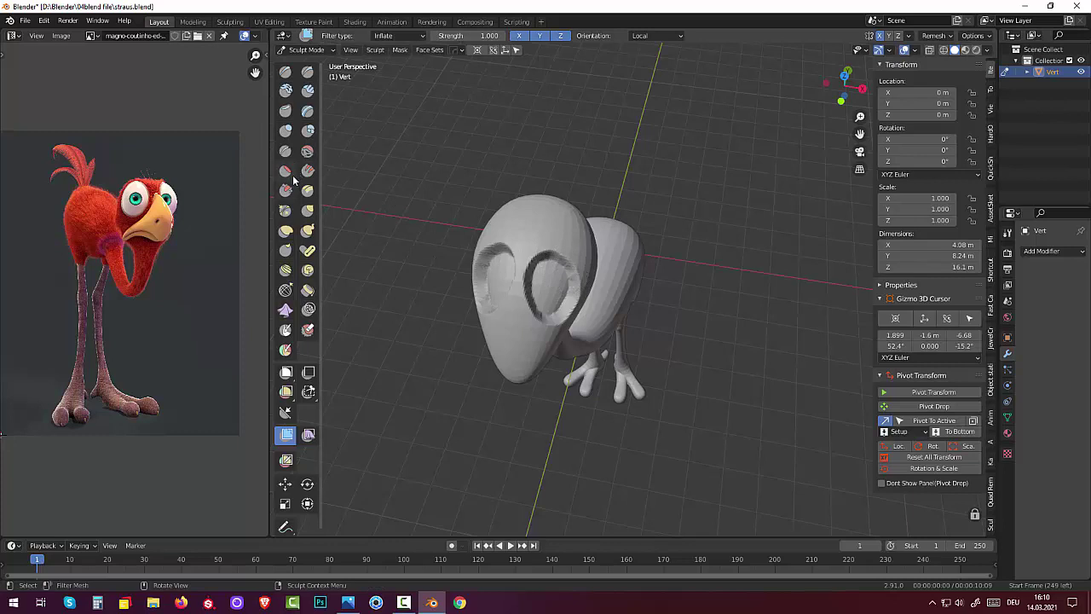
Run the Smooth brush, with symmetry on, over the rims of both eye sockets
left_click(308, 151)
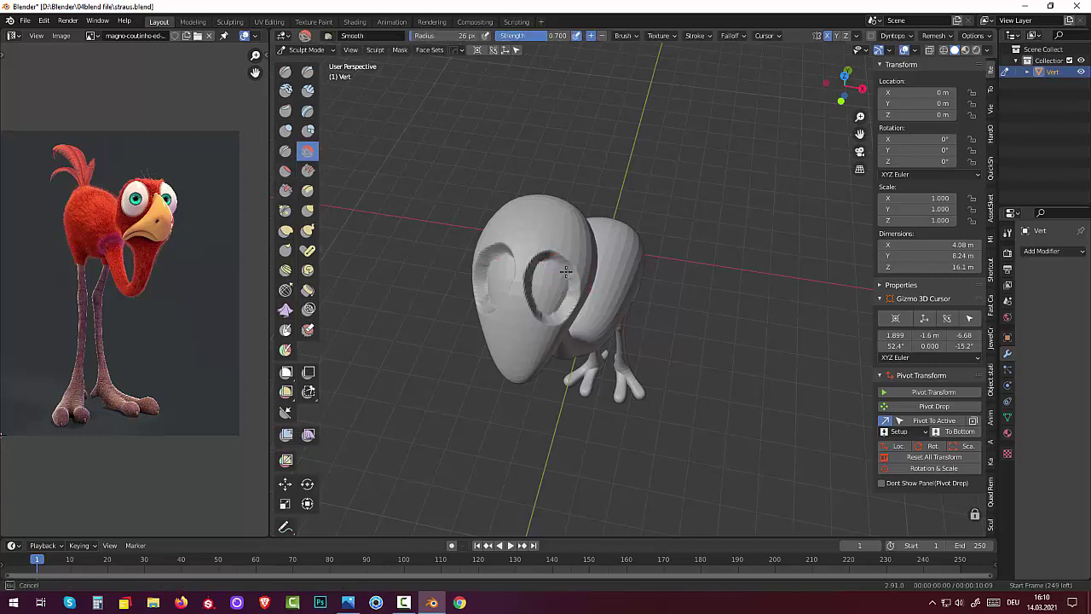
mouse_move(566, 271)
left_mouse_down()
mouse_move(559, 310)
mouse_move(534, 285)
mouse_move(541, 258)
mouse_move(541, 315)
mouse_move(564, 315)
mouse_move(571, 294)
mouse_move(568, 269)
mouse_move(546, 263)
mouse_move(539, 266)
mouse_move(764, 247)
left_mouse_up()
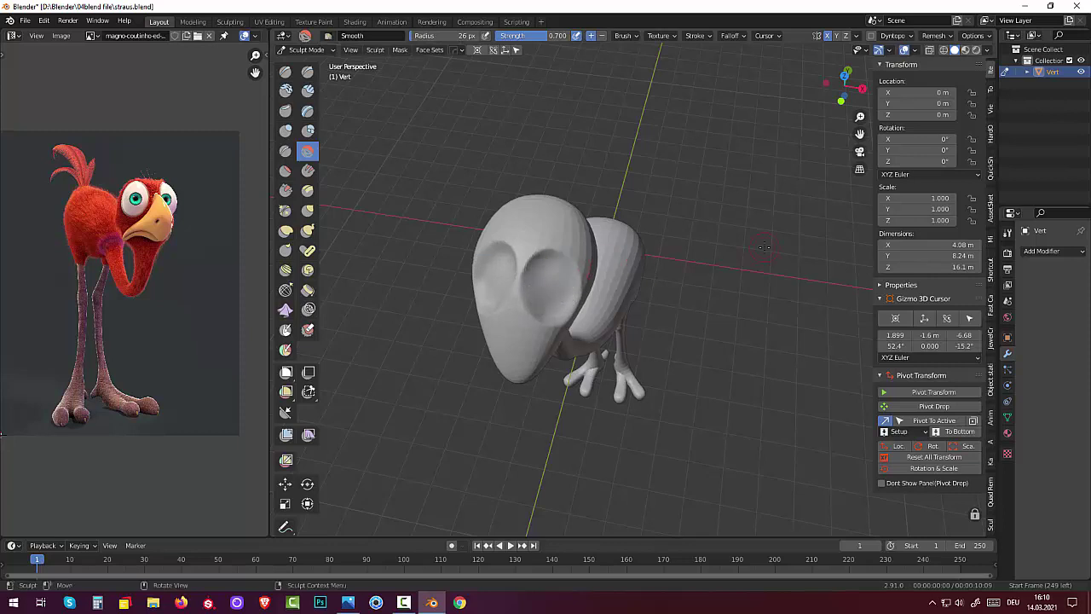
mouse_move(813, 224)
middle_mouse_down()
mouse_move(670, 341)
mouse_move(663, 370)
mouse_move(680, 371)
mouse_move(638, 363)
middle_mouse_up()
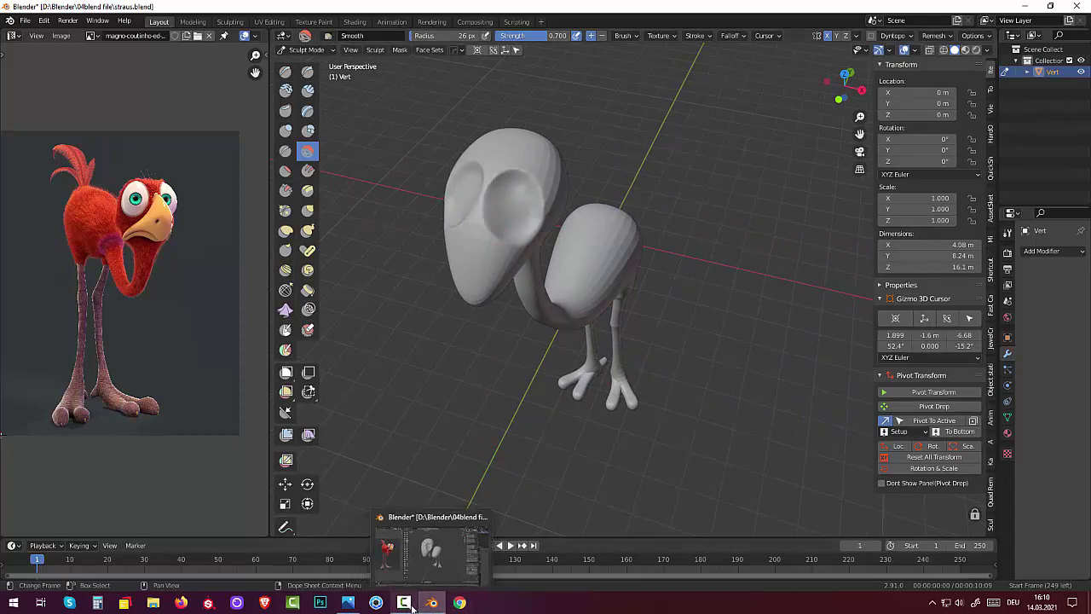
mouse_move(403, 602)
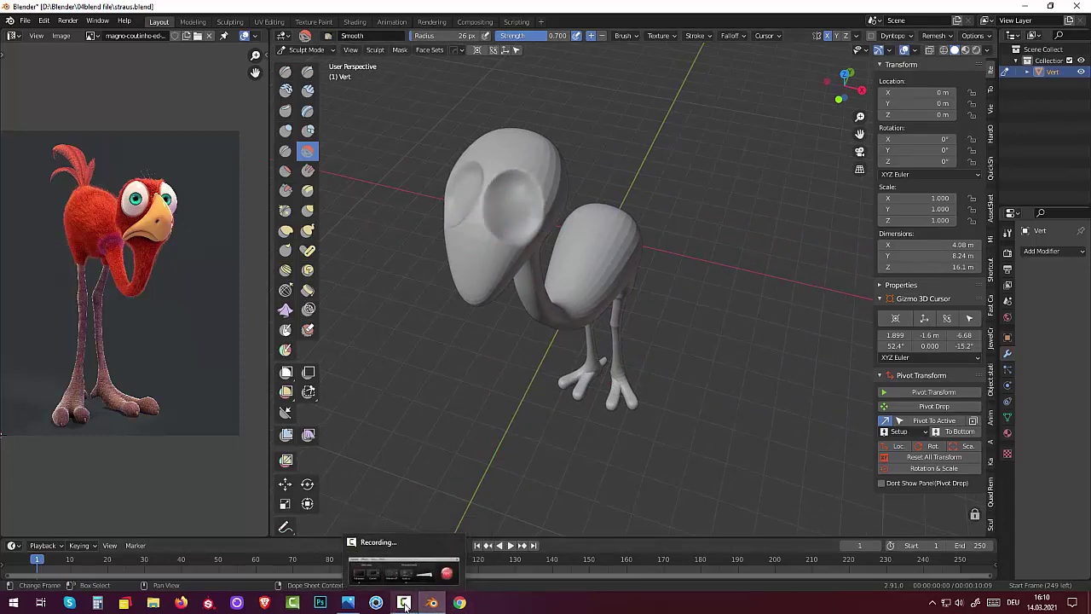
left_click(404, 603)
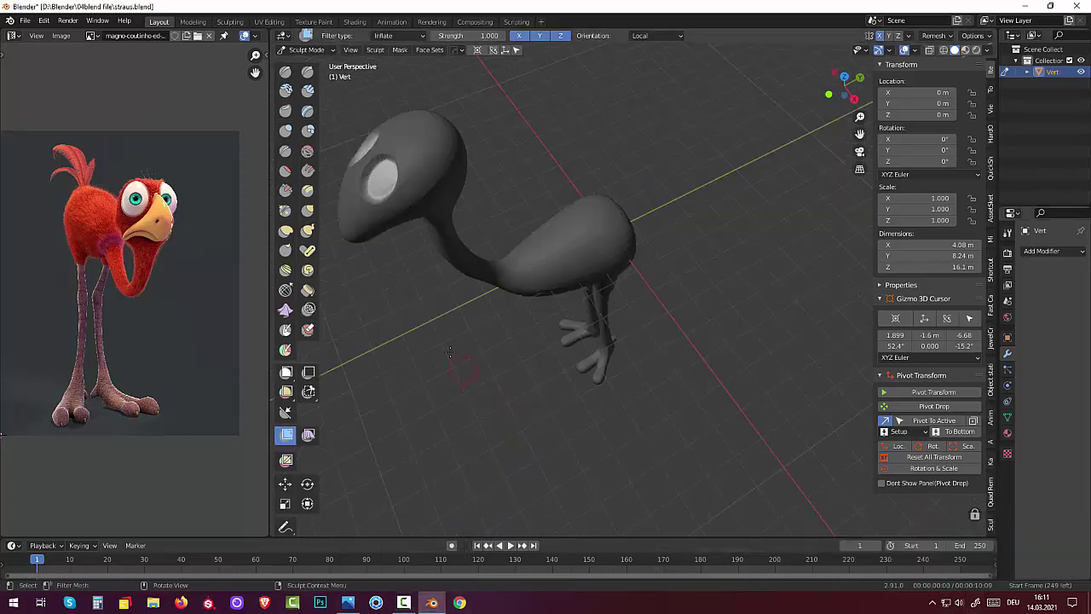
mouse_move(494, 340)
middle_mouse_down()
mouse_move(550, 347)
mouse_move(550, 358)
middle_mouse_up()
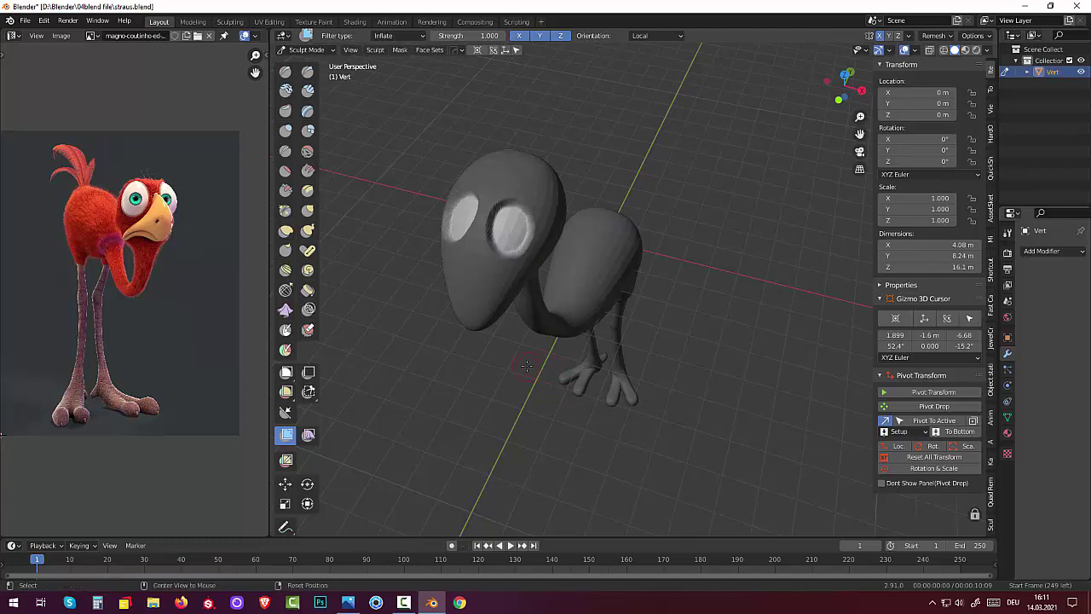
Clear the mask and nudge the right eye socket's rim with Elastic Deform
key("alt+m")
scroll(522, 355, "up", 2)
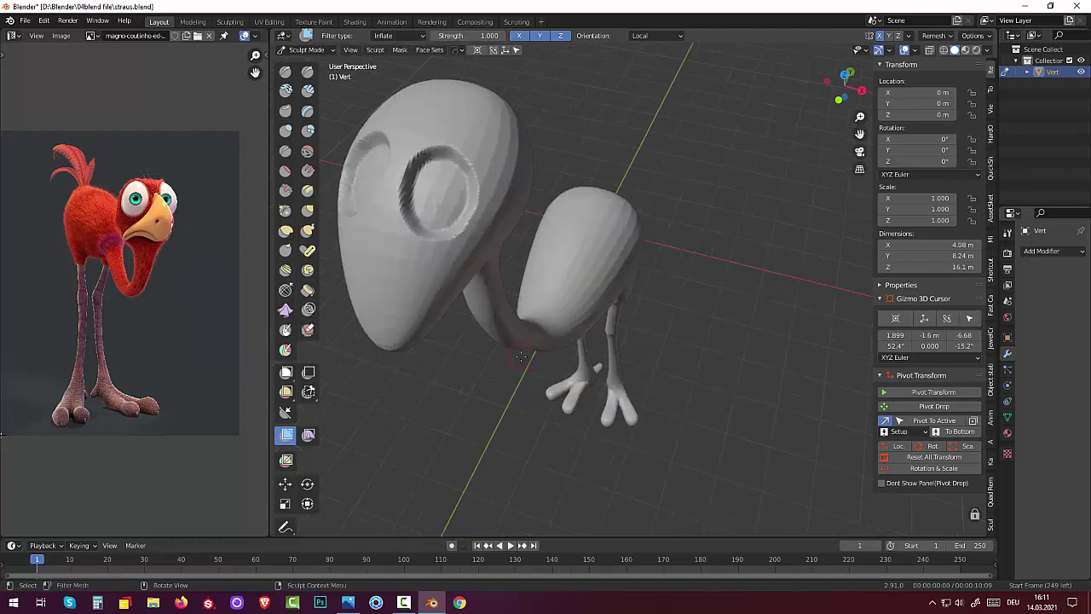
scroll(523, 355, "up", 2)
mouse_move(646, 357)
middle_mouse_down()
mouse_move(788, 407)
mouse_move(705, 370)
middle_mouse_up()
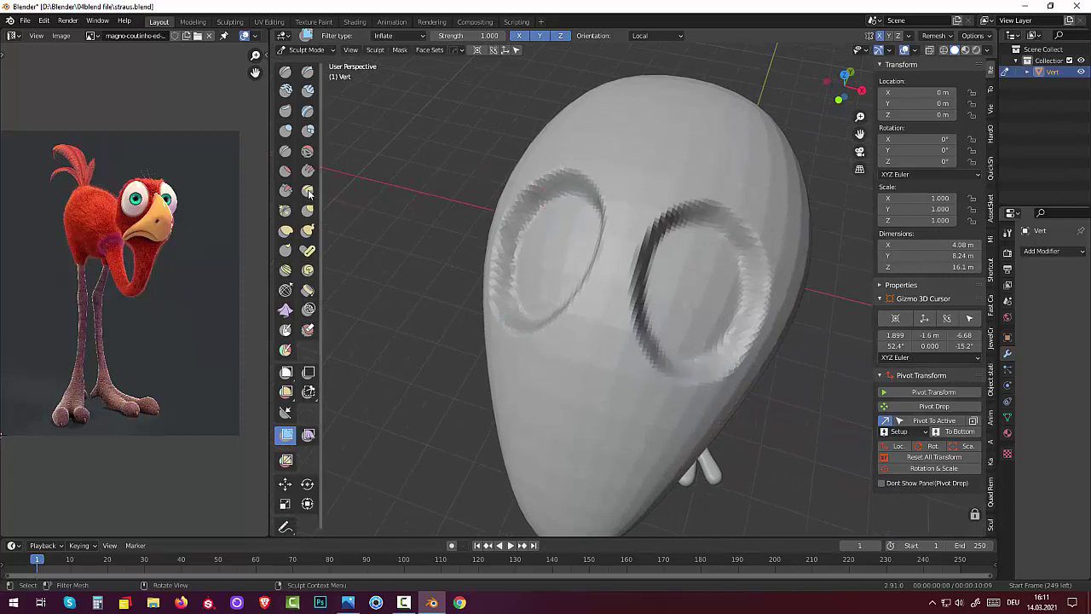
left_click(286, 230)
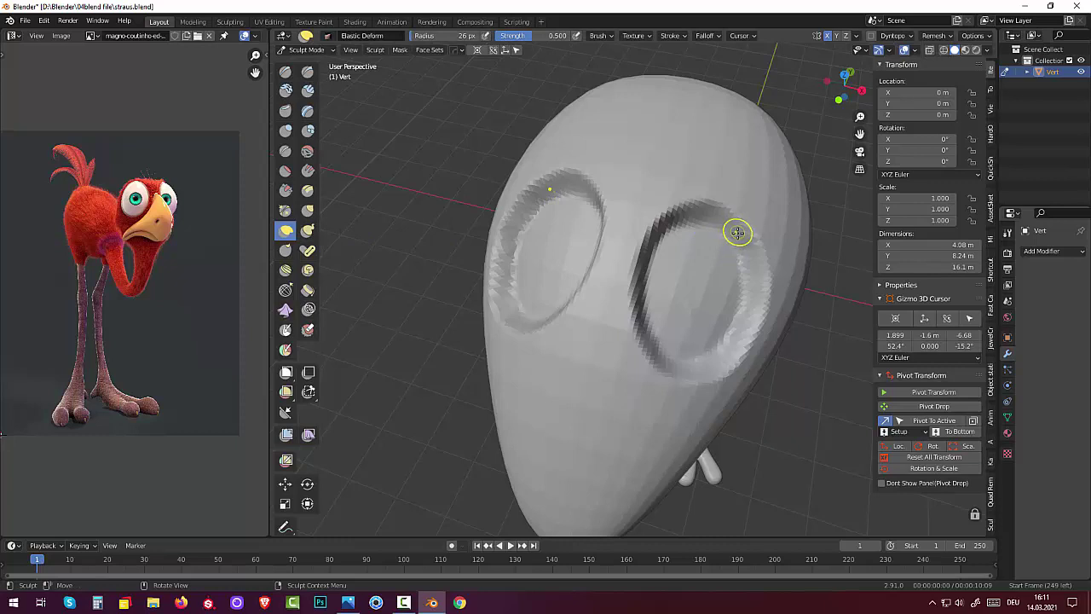
mouse_move(743, 236)
left_mouse_down()
mouse_move(711, 205)
mouse_move(721, 236)
left_mouse_up()
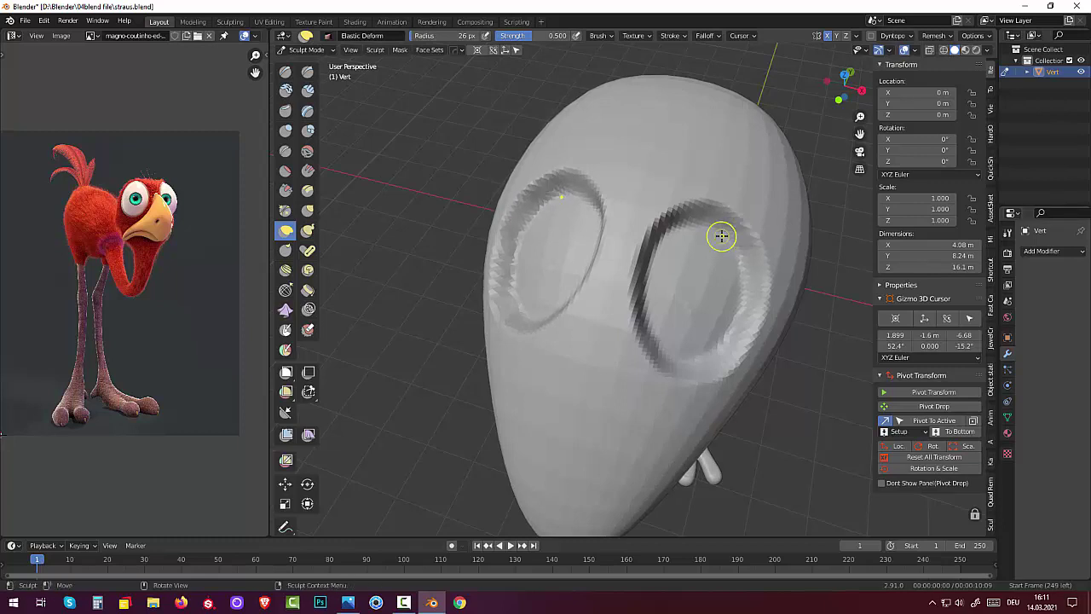
Smooth the jagged rim above the left eye and all around the right eye socket
left_click(308, 151)
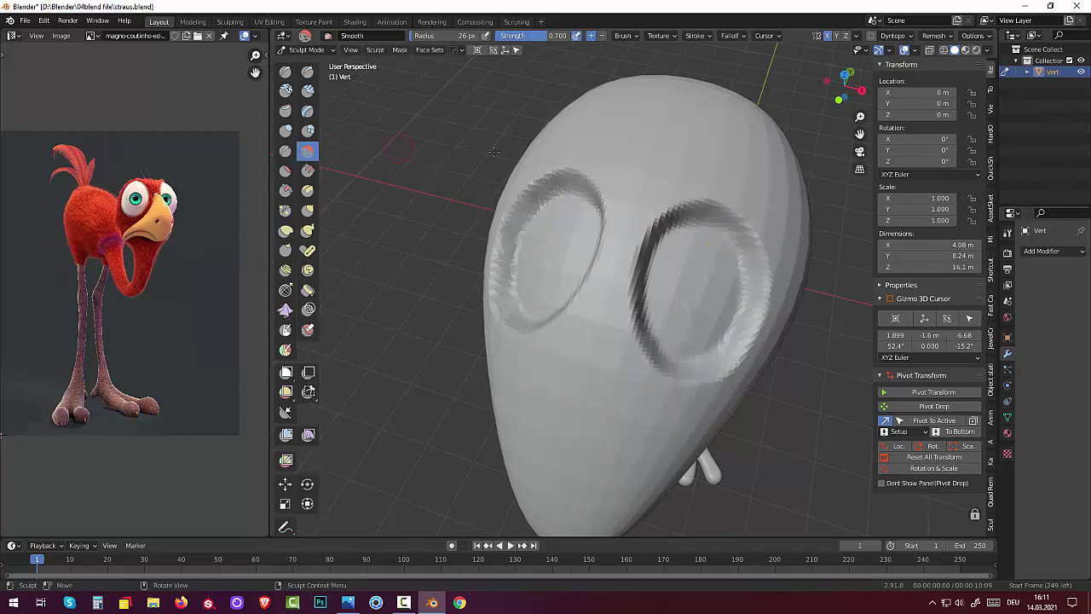
mouse_move(578, 173)
left_mouse_down()
mouse_move(552, 179)
mouse_move(578, 297)
mouse_move(497, 296)
mouse_move(497, 244)
mouse_move(517, 204)
mouse_move(555, 179)
mouse_move(541, 238)
mouse_move(511, 288)
mouse_move(527, 298)
left_mouse_up()
left_click_drag(738, 251, 692, 239)
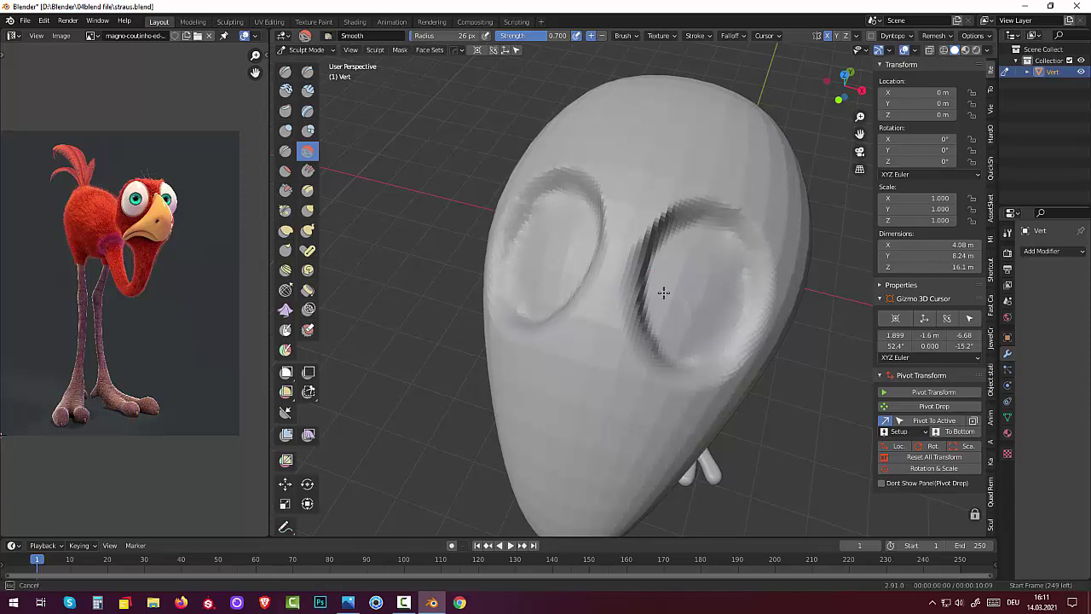
mouse_move(663, 293)
left_mouse_down()
mouse_move(669, 335)
mouse_move(656, 314)
left_mouse_up()
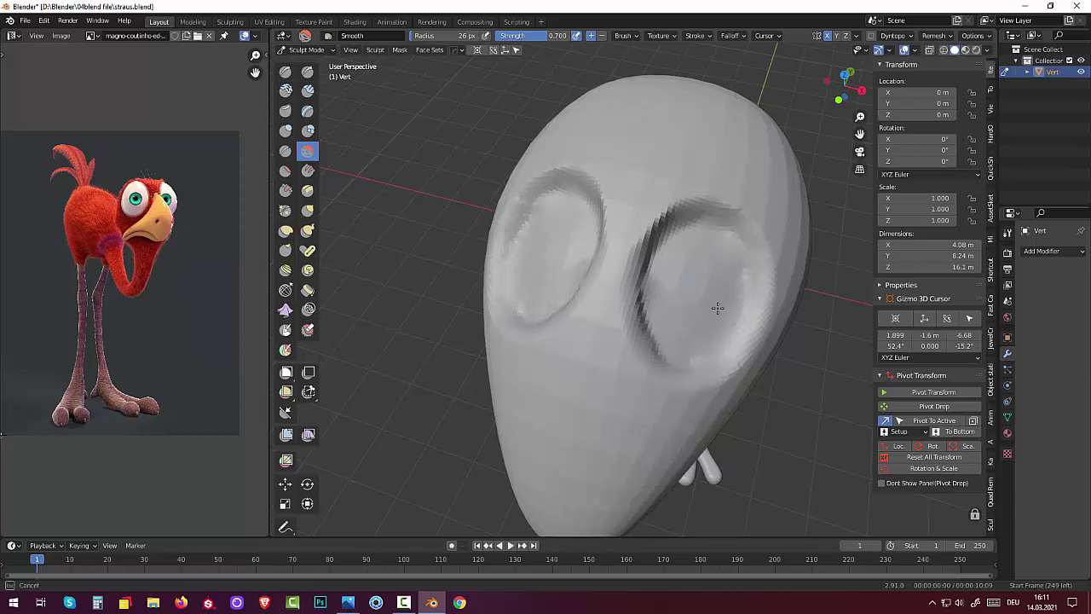
left_click_drag(716, 246, 727, 251)
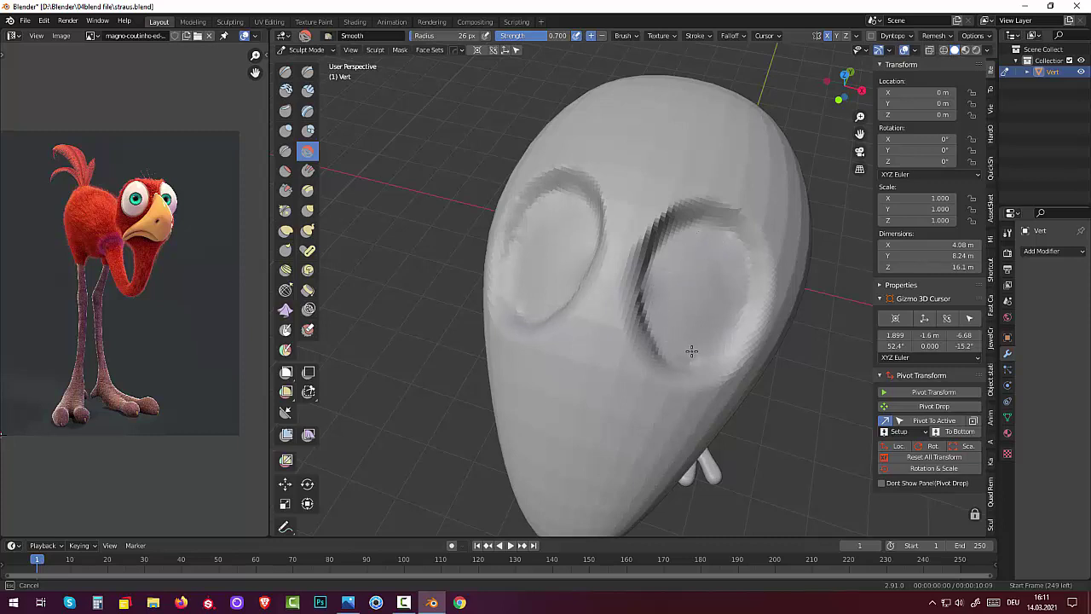
left_click_drag(737, 308, 689, 236)
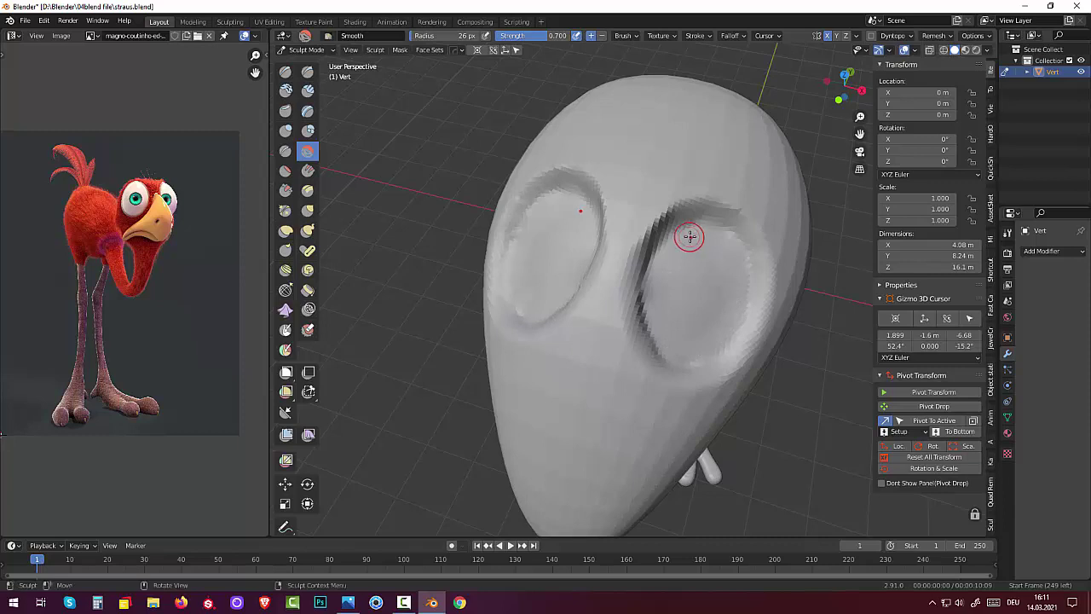
scroll(690, 236, "down", 1)
scroll(689, 236, "down", 3)
scroll(689, 236, "down", 2)
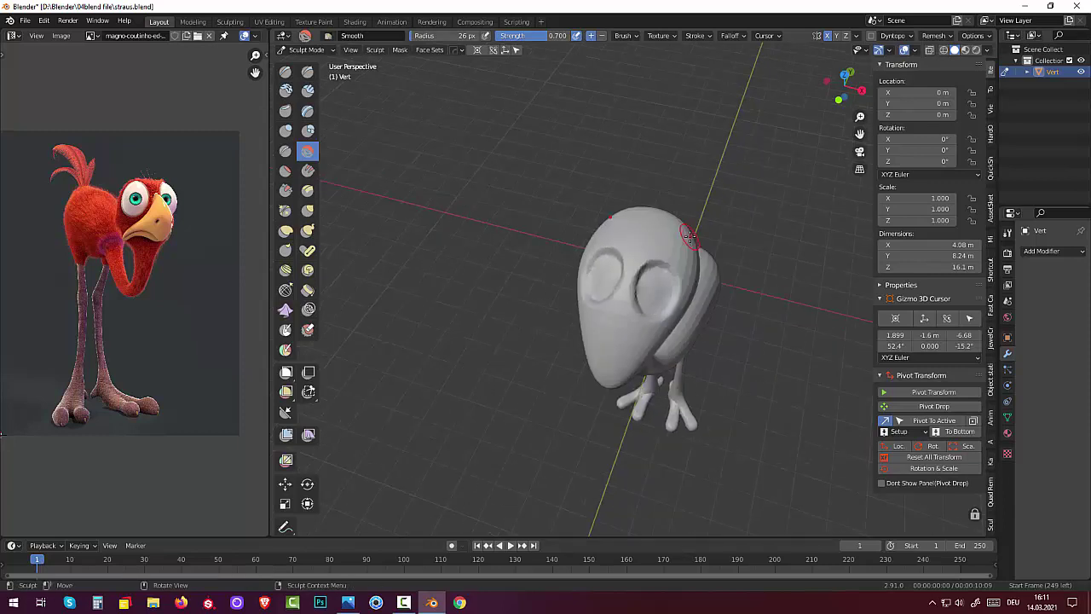
scroll(689, 236, "down", 2)
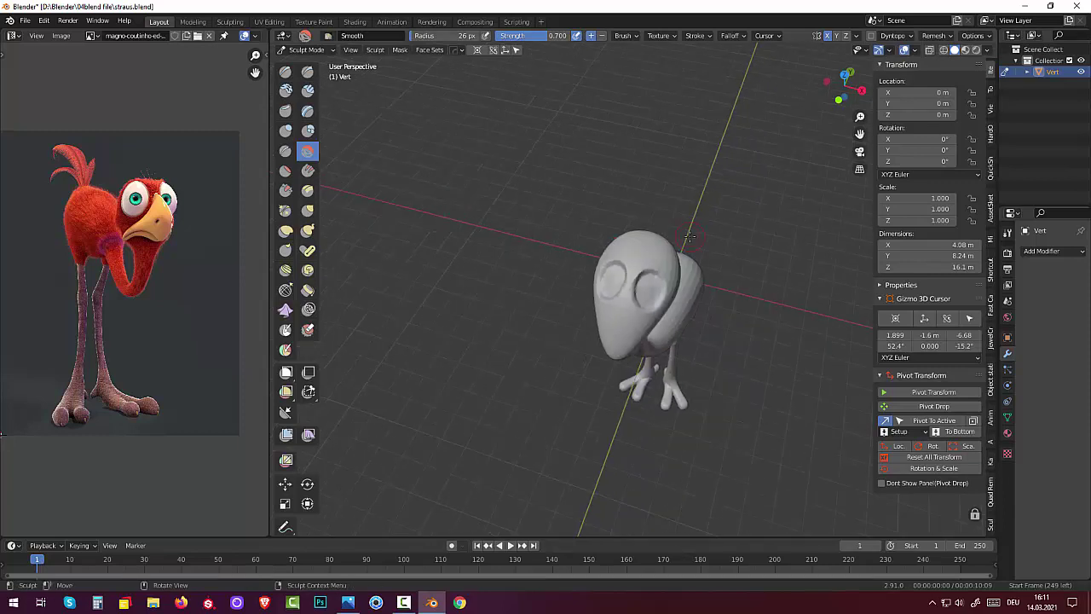
middle_click_drag(684, 439, 594, 409)
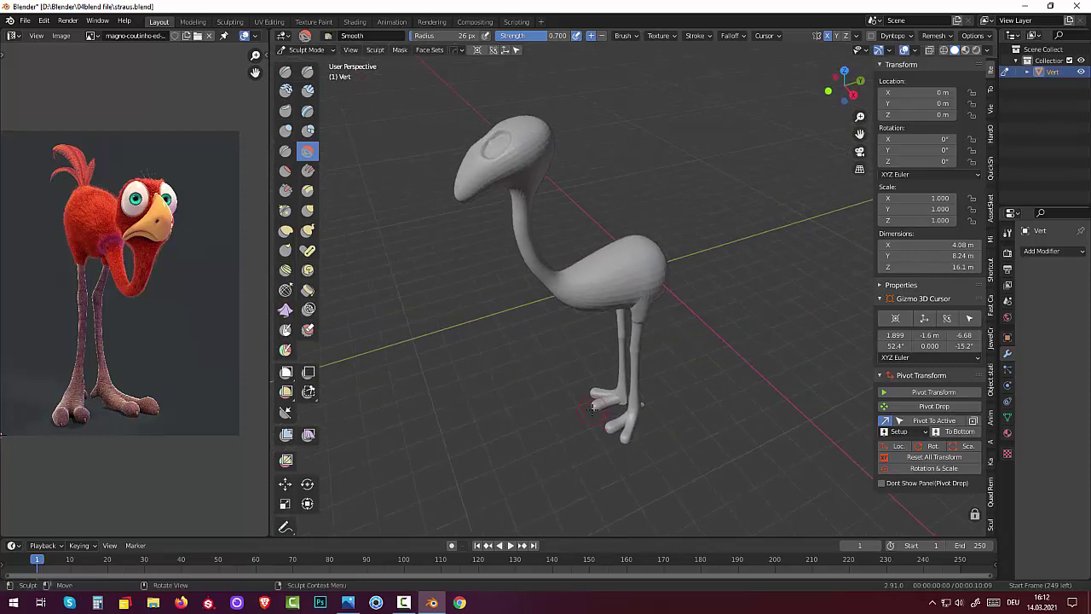
Add clay at the head's front tip with the Clay Strips brush (26 px, 0.600 strength)
left_click(308, 90)
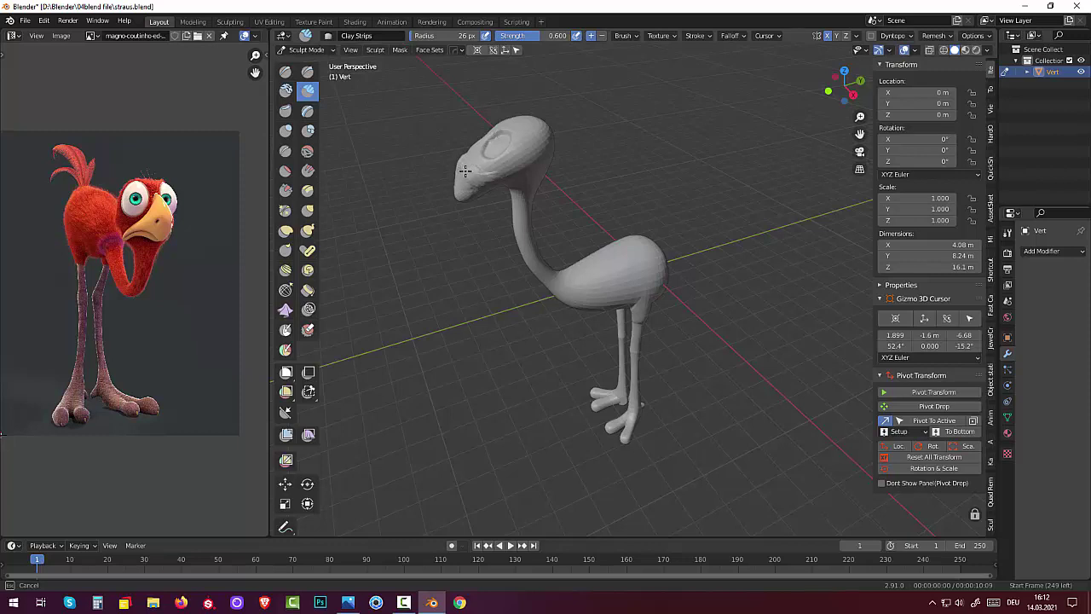
left_click_drag(458, 174, 459, 177)
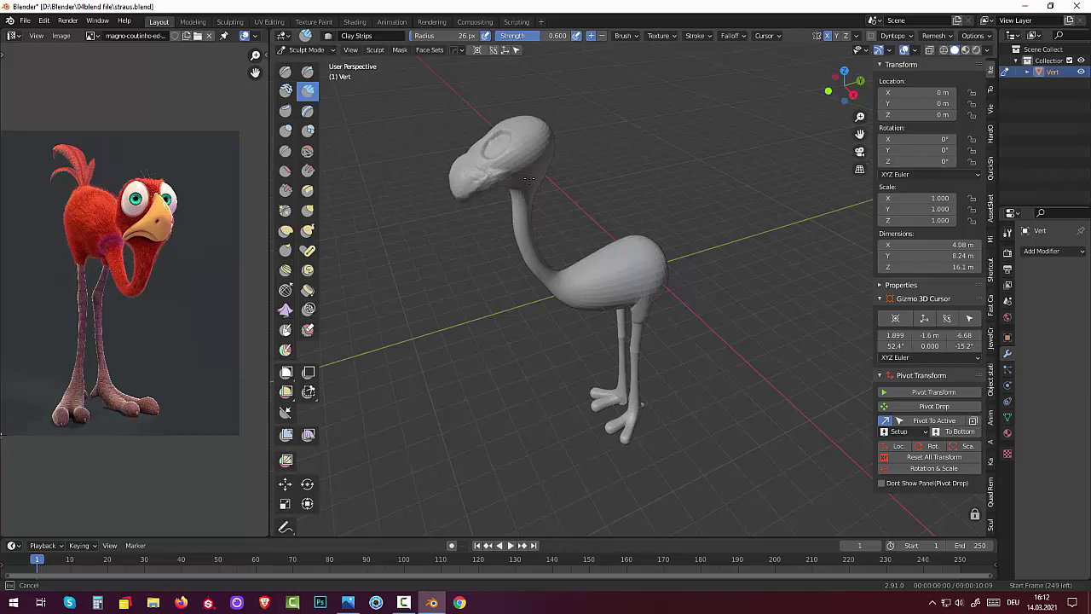
Build up Clay Strips strokes on the top of the head and the lower face around the mouth
mouse_move(584, 275)
middle_mouse_down()
mouse_move(616, 283)
mouse_move(650, 255)
mouse_move(628, 213)
middle_mouse_up()
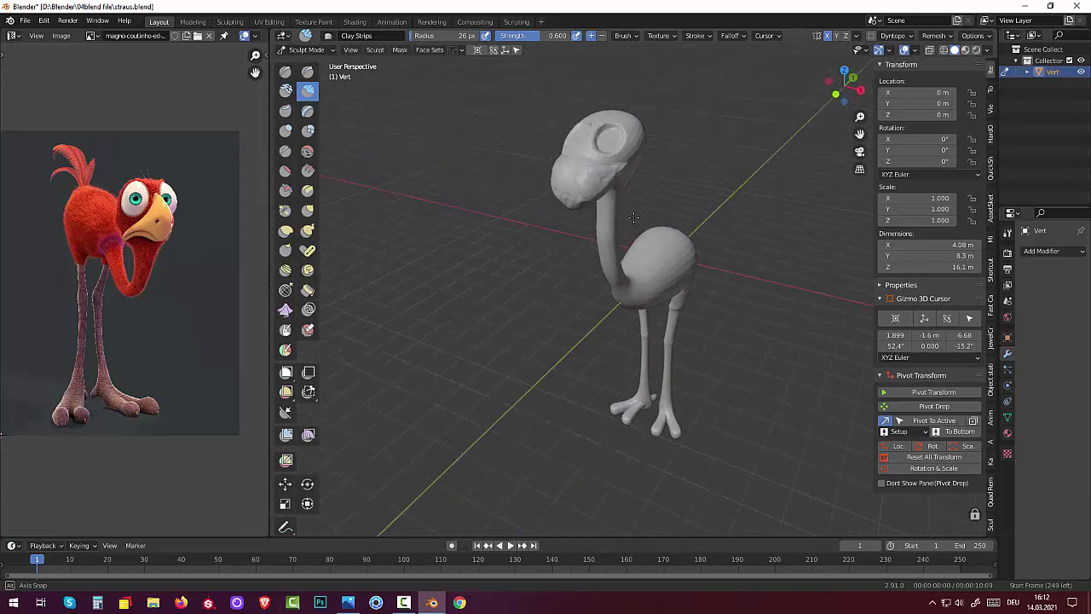
left_click_drag(495, 169, 548, 135)
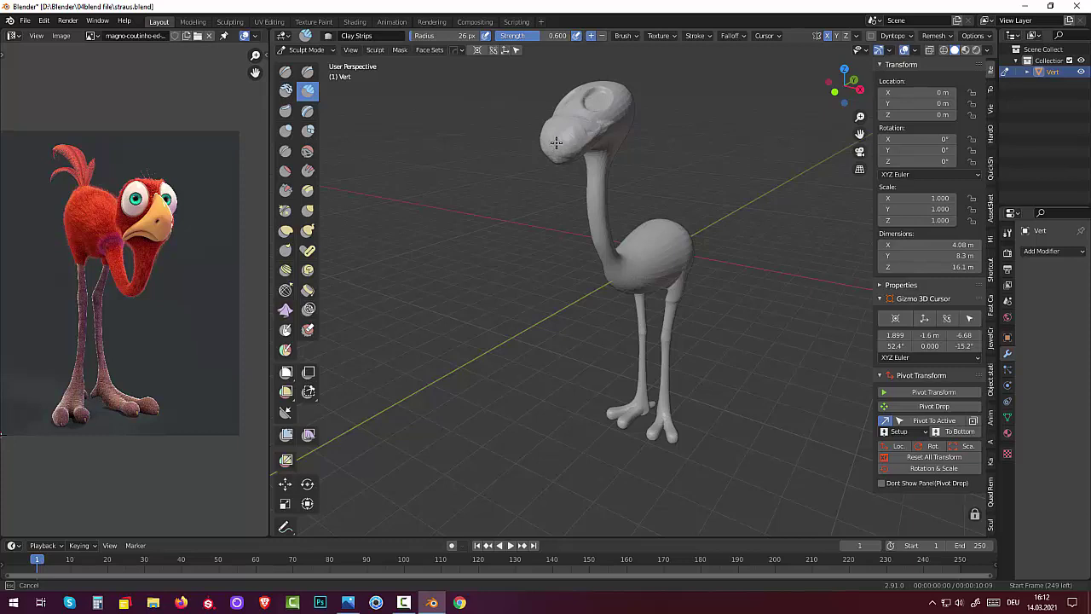
left_click_drag(554, 157, 556, 143)
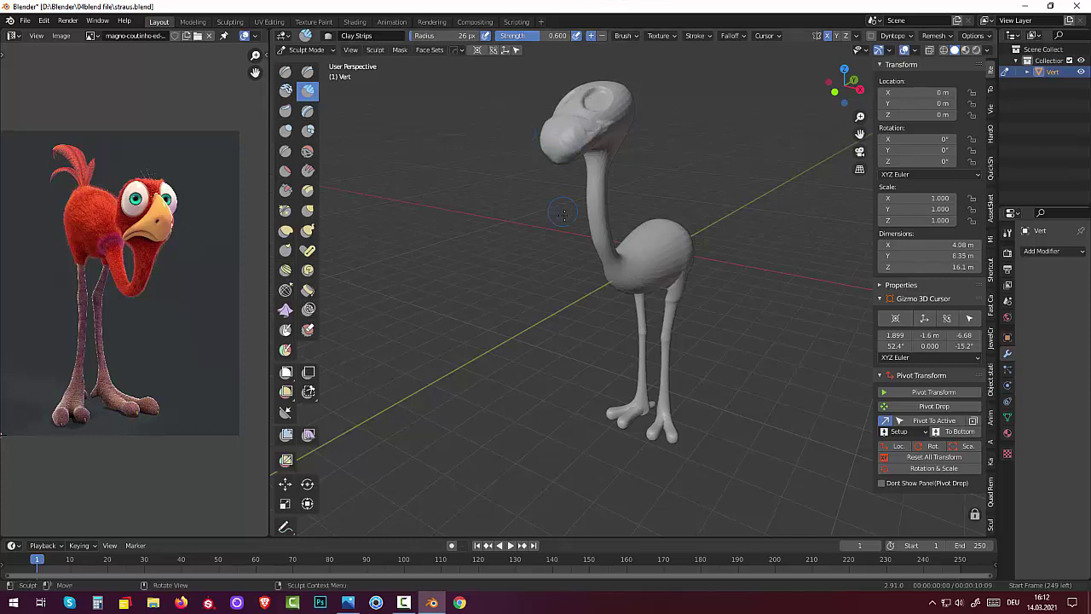
middle_click_drag(564, 214, 602, 256)
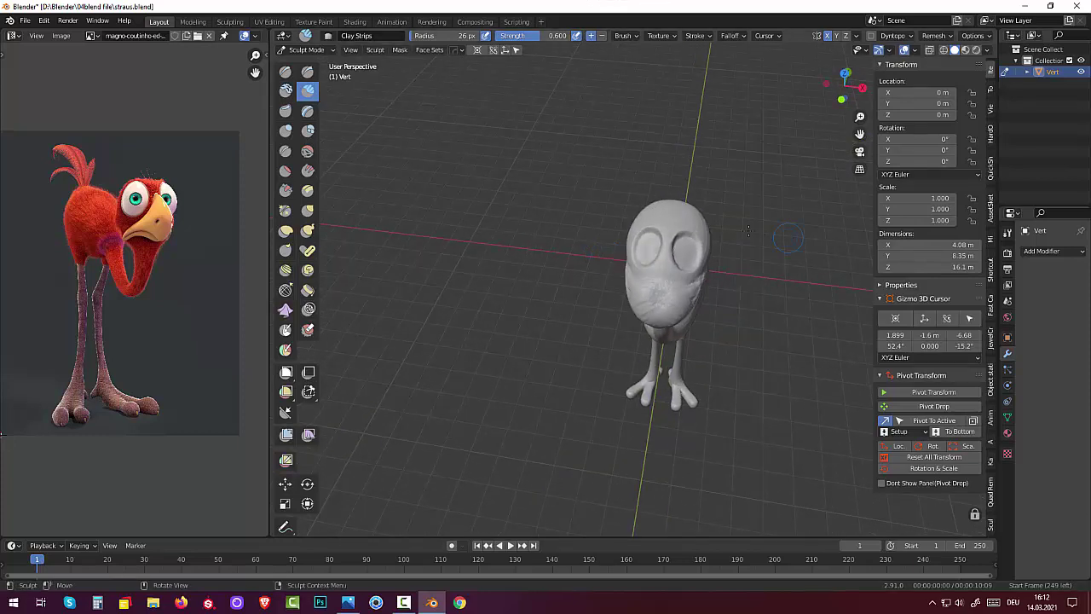
mouse_move(650, 279)
left_mouse_down()
mouse_move(669, 300)
mouse_move(640, 287)
mouse_move(656, 307)
left_mouse_up()
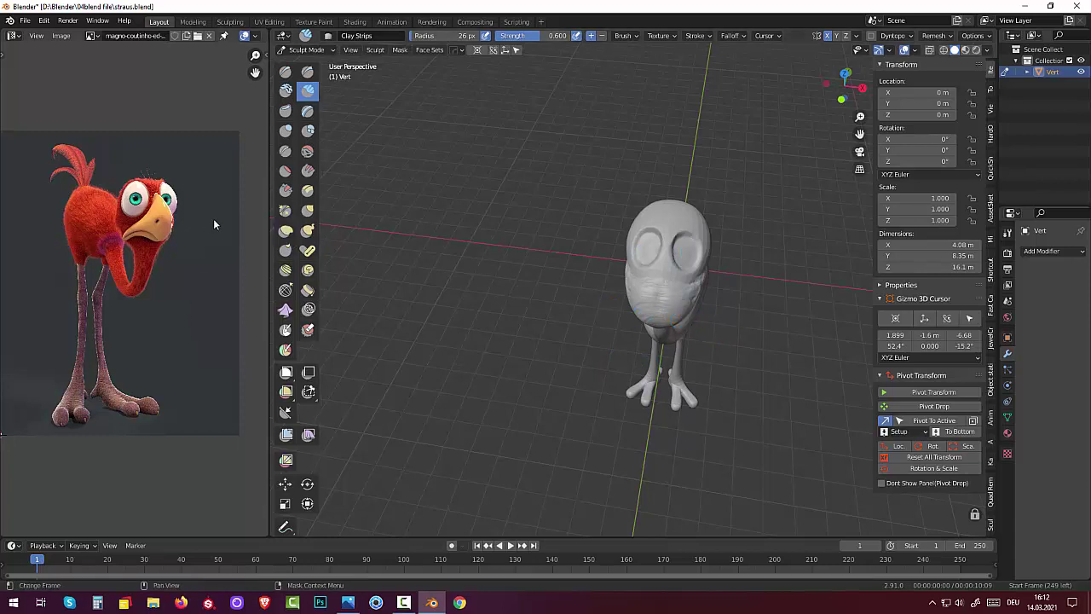
Pull the chin forward and down with Elastic Deform at 53 px radius
left_click(285, 231)
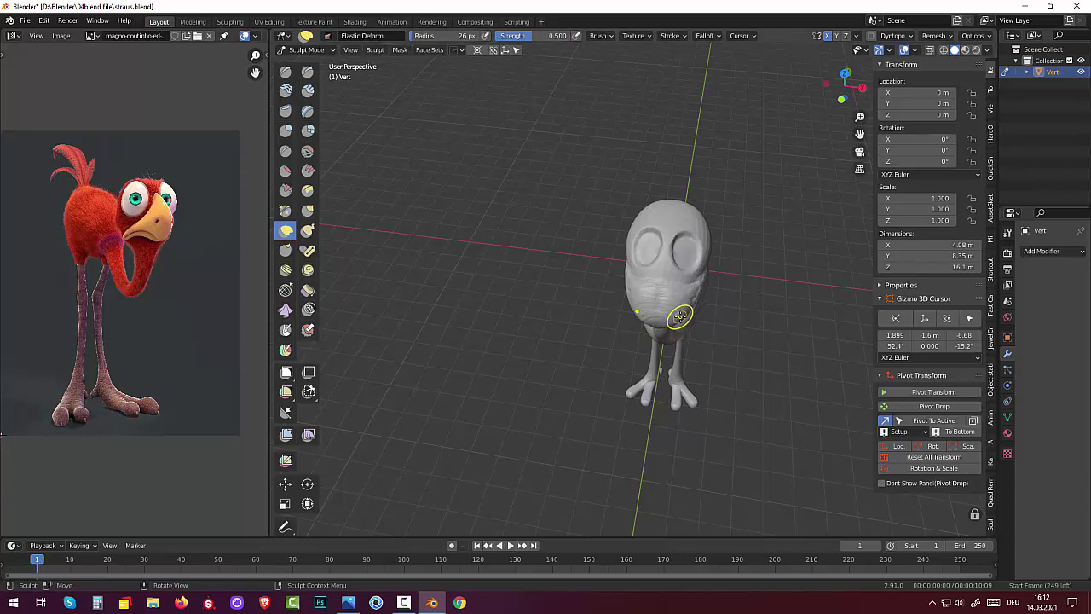
key("f")
left_click(725, 317)
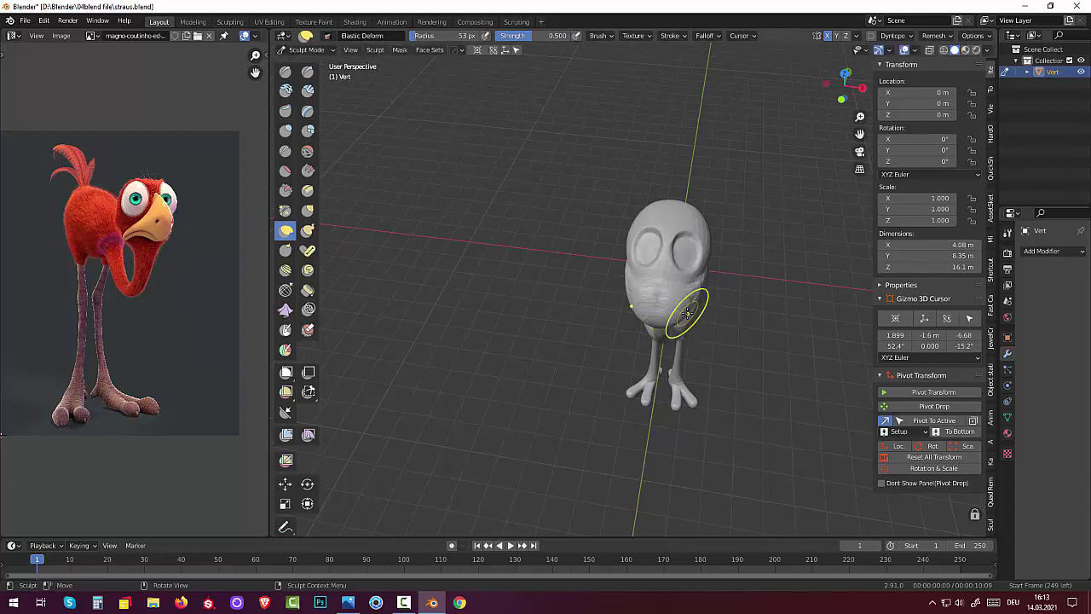
mouse_move(688, 313)
left_mouse_down()
mouse_move(659, 317)
mouse_move(659, 295)
left_mouse_up()
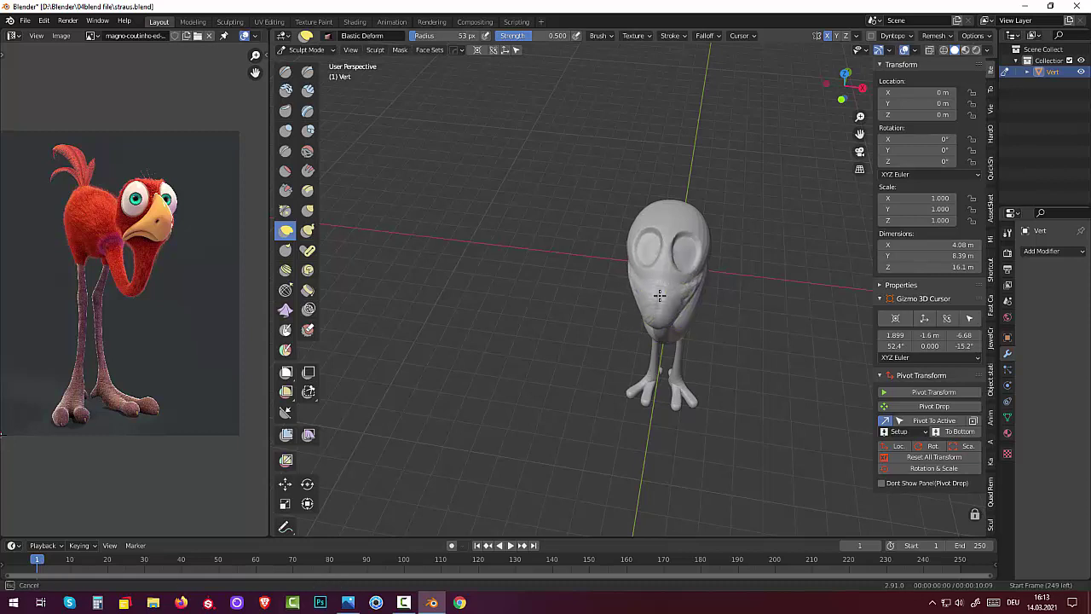
Orbit and zoom around the bird to check the head and neck from the side
mouse_move(667, 296)
middle_mouse_down()
mouse_move(596, 222)
mouse_move(580, 168)
mouse_move(645, 170)
middle_mouse_up()
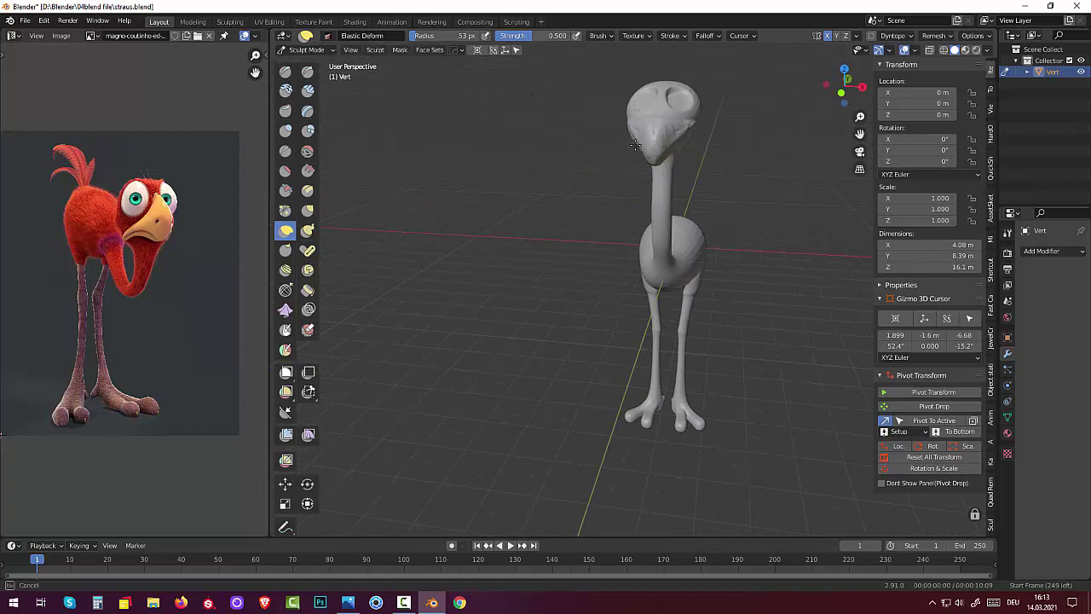
mouse_move(637, 144)
middle_mouse_down()
mouse_move(653, 185)
mouse_move(574, 183)
middle_mouse_up()
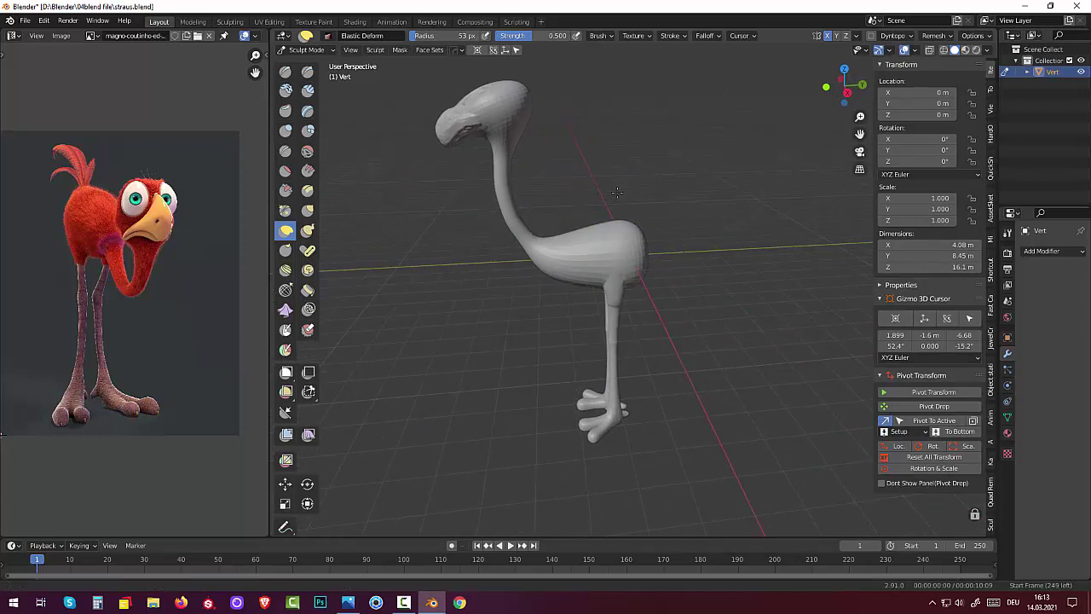
middle_click_drag(597, 147, 629, 262)
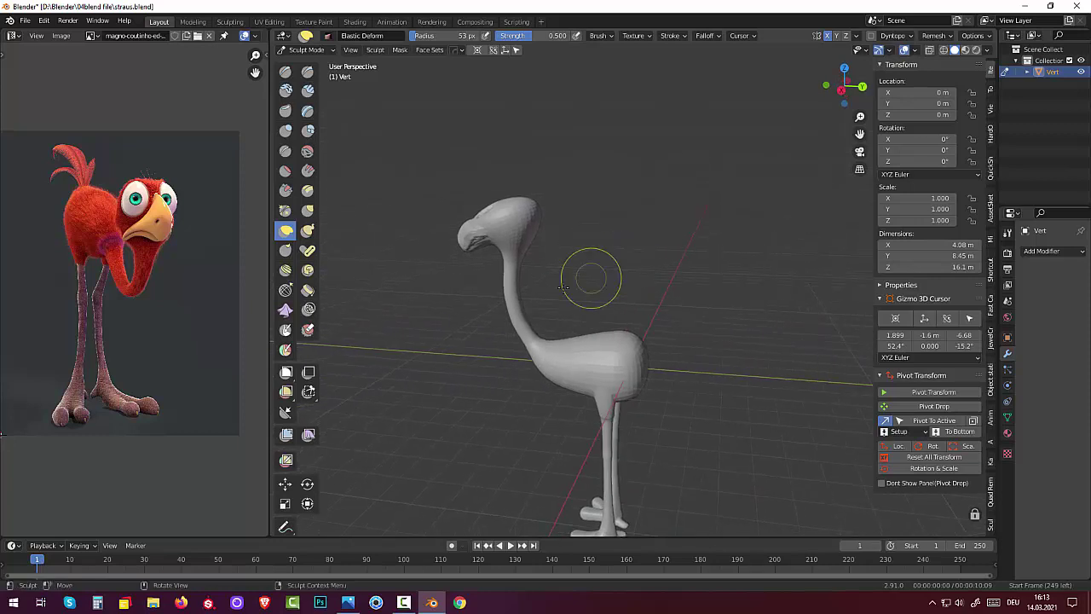
scroll(532, 271, "up", 3)
middle_click_drag(532, 271, 764, 312)
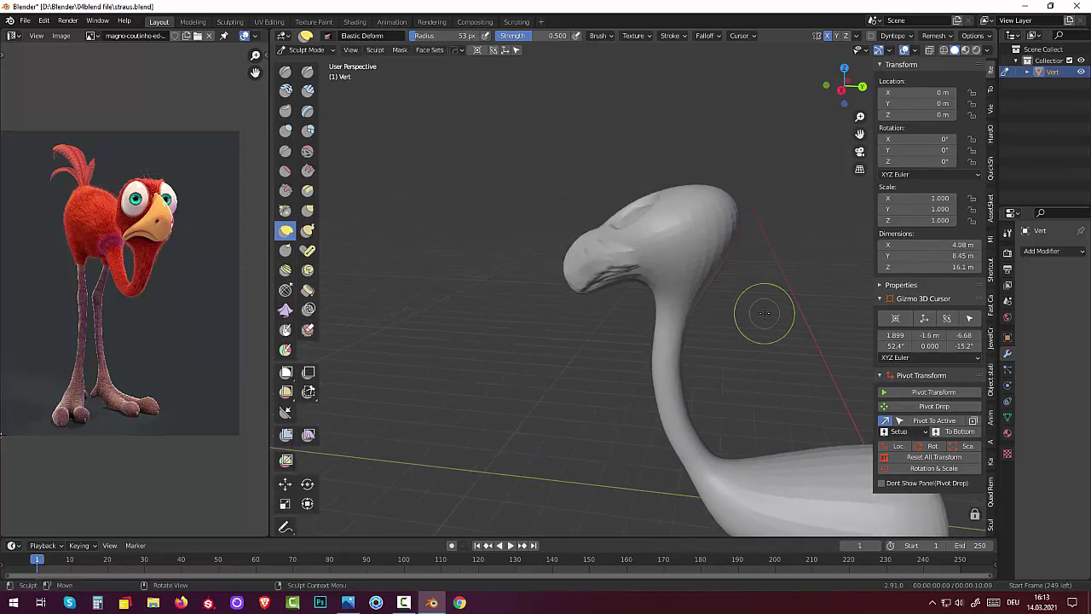
Smooth the top of the head and the surface around the beak
left_click(307, 151)
left_click_drag(606, 220, 596, 241)
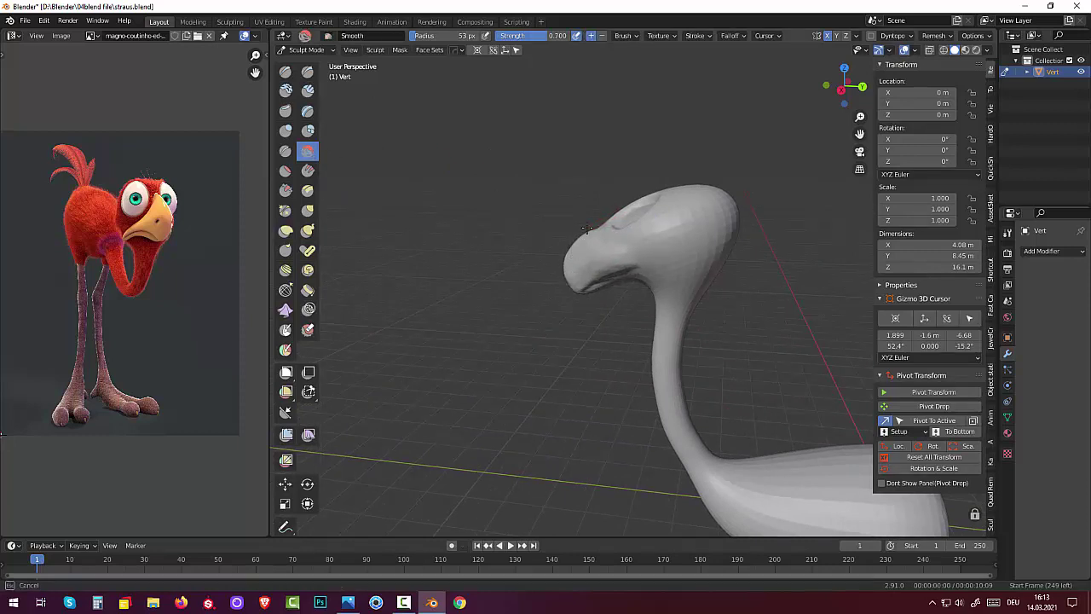
left_click_drag(630, 253, 645, 249)
left_click_drag(568, 291, 570, 293)
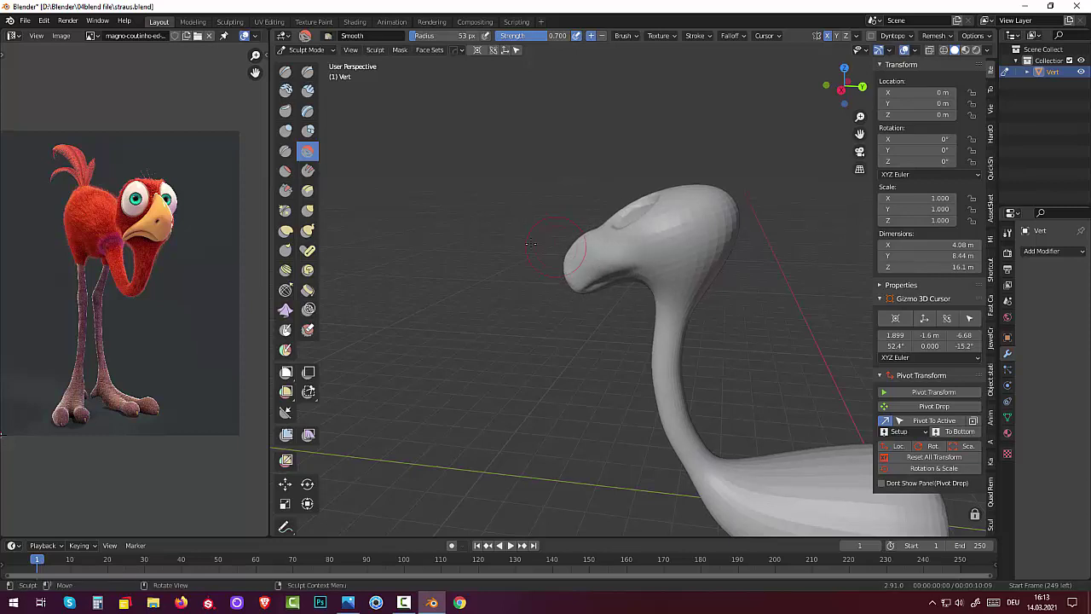
Try a Draw stroke on the neck and shrink the brush to 16 px radius
left_click(286, 73)
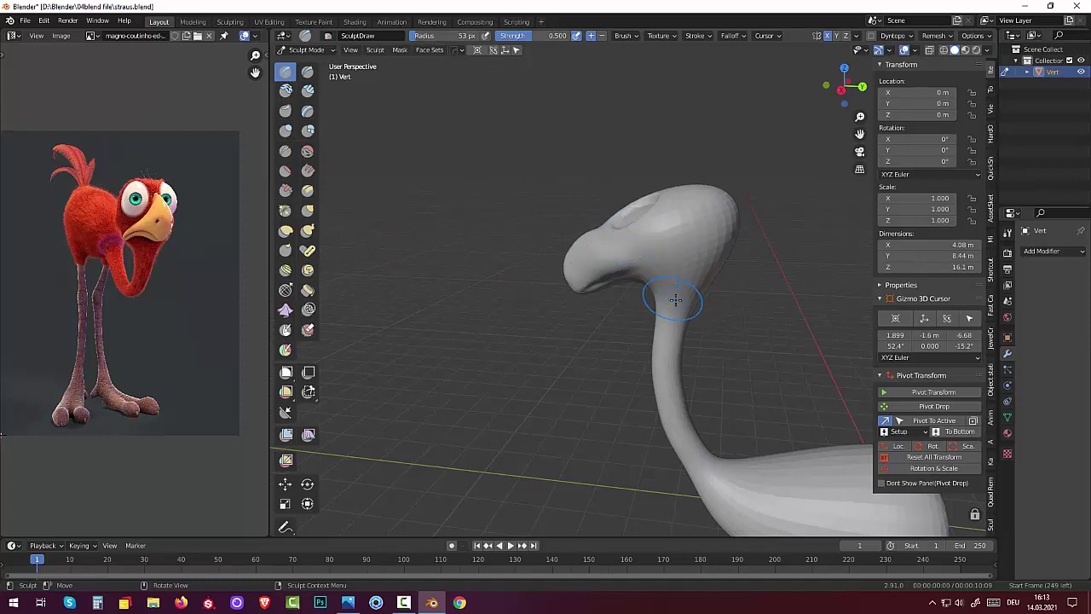
left_click_drag(682, 299, 654, 303)
key("f")
left_click(626, 307)
Lasso-mask the beak, then pull its underside down with Elastic Deform
key("ctrl")
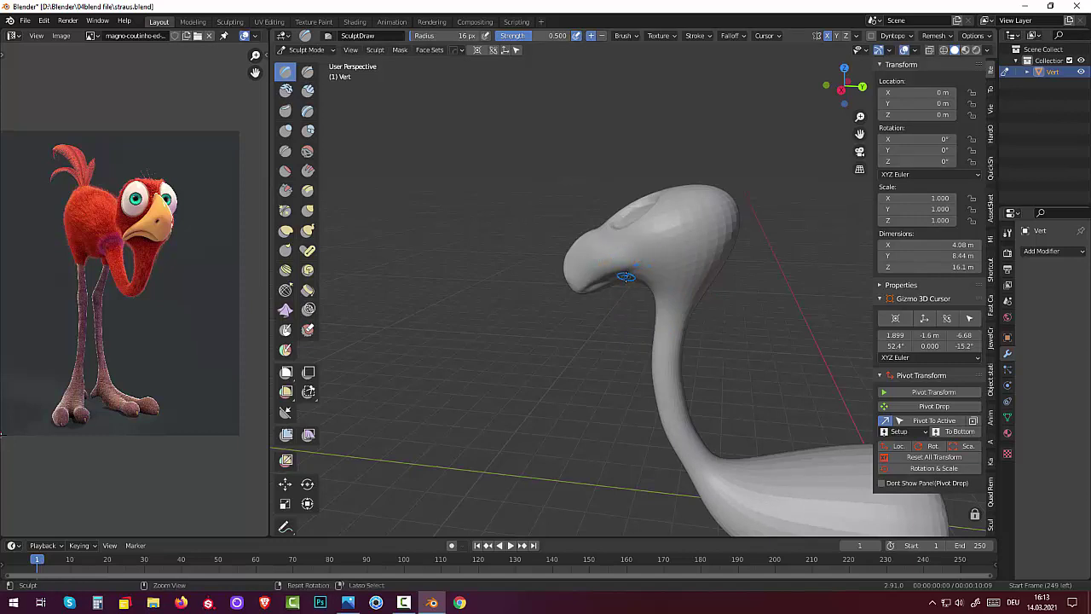
left_click_drag(625, 276, 629, 271, "ctrl+shift")
left_click_drag(590, 288, 587, 290, "ctrl+shift")
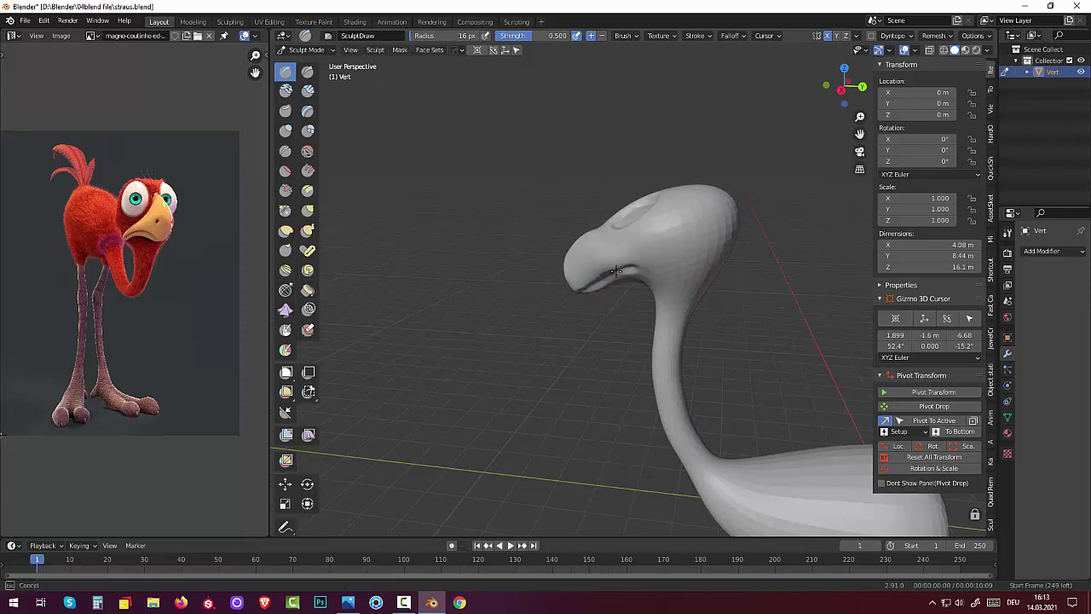
left_click_drag(611, 274, 594, 286, "ctrl+shift")
left_click_drag(605, 280, 609, 276, "ctrl+shift")
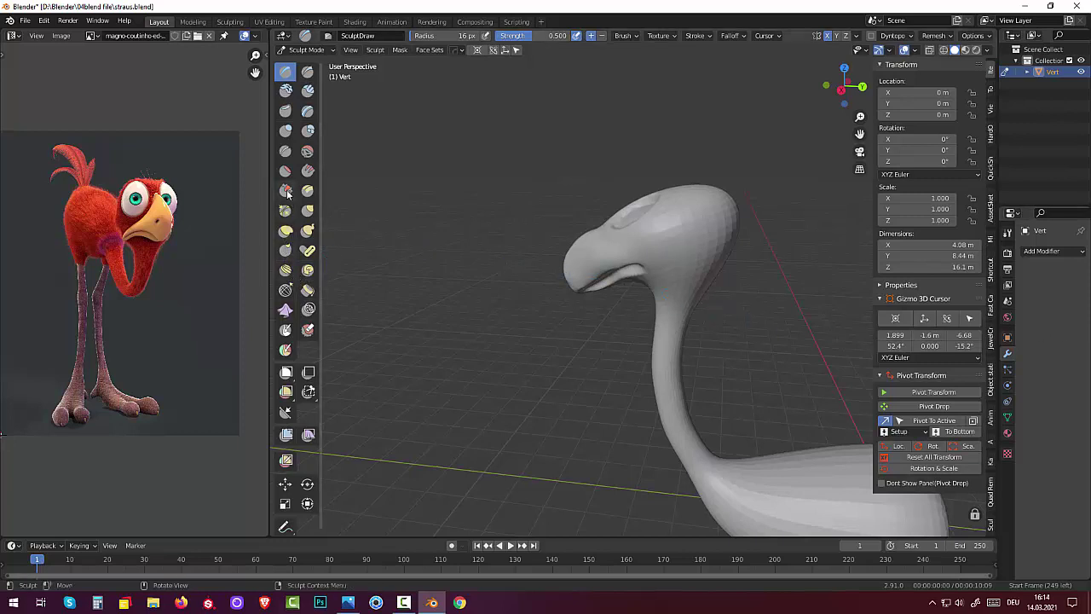
left_click(286, 230)
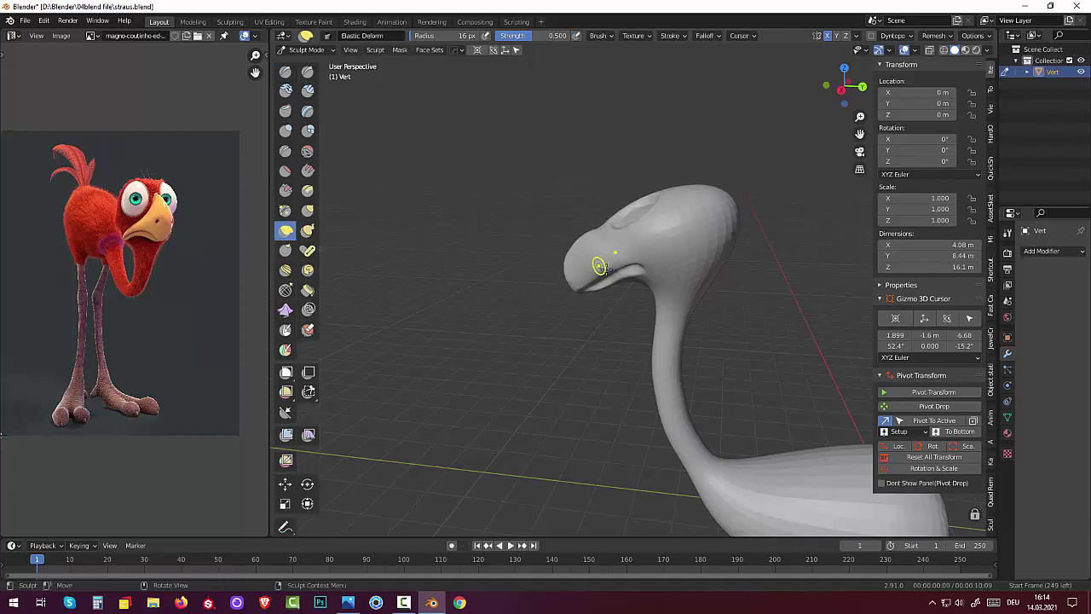
mouse_move(595, 261)
left_mouse_down()
mouse_move(587, 278)
mouse_move(601, 269)
left_mouse_up()
Build up the beak crease and tip with Clay Strips strokes
left_click(309, 91)
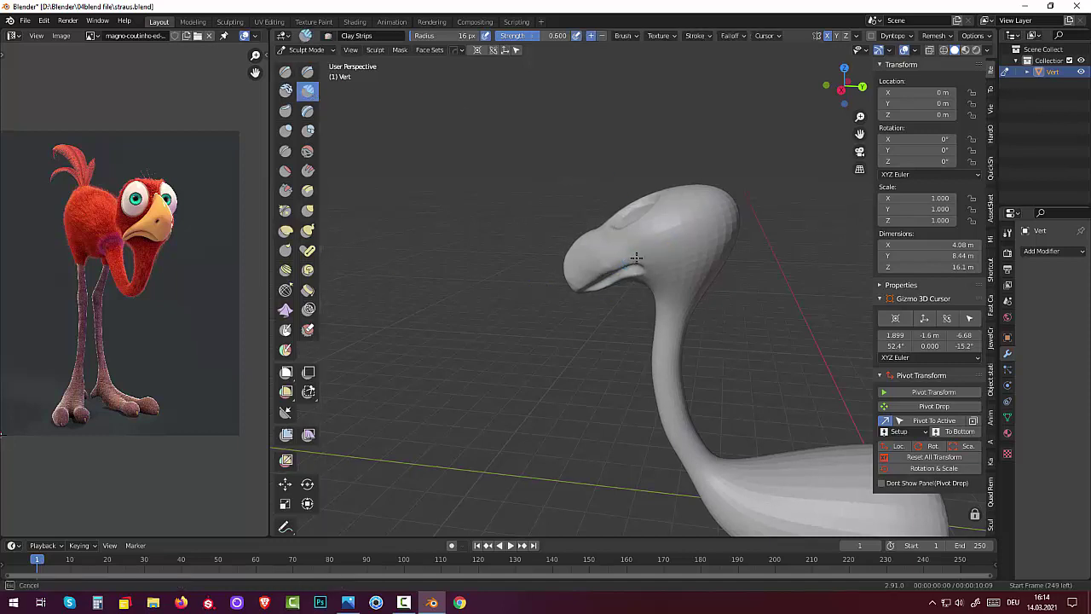
mouse_move(639, 260)
left_mouse_down()
mouse_move(625, 265)
mouse_move(651, 265)
left_mouse_up()
mouse_move(655, 268)
left_mouse_down()
mouse_move(652, 276)
mouse_move(648, 250)
mouse_move(607, 288)
mouse_move(617, 280)
left_mouse_up()
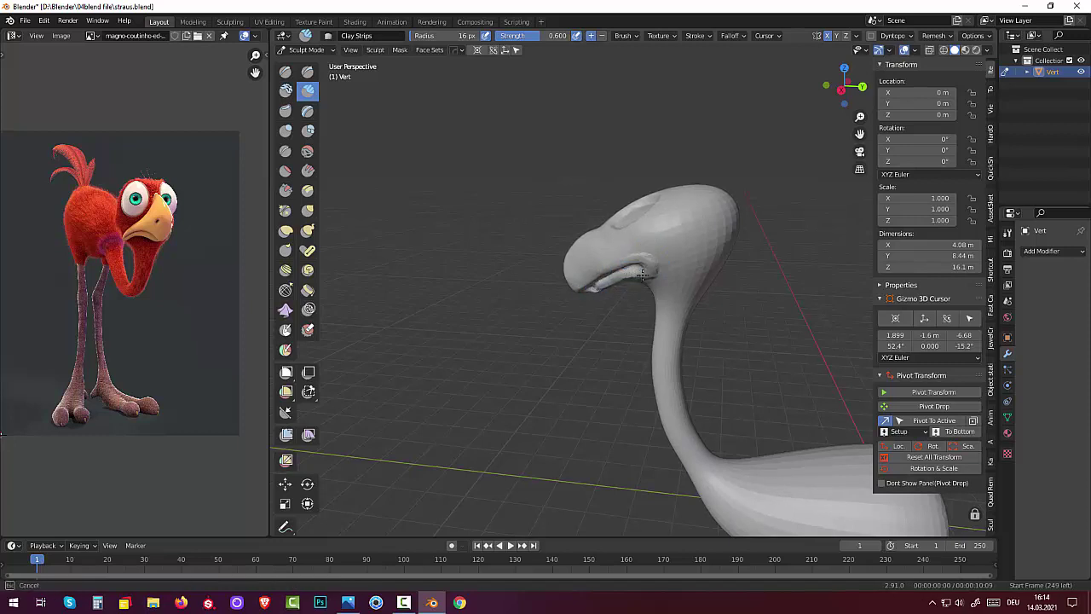
left_click(588, 289)
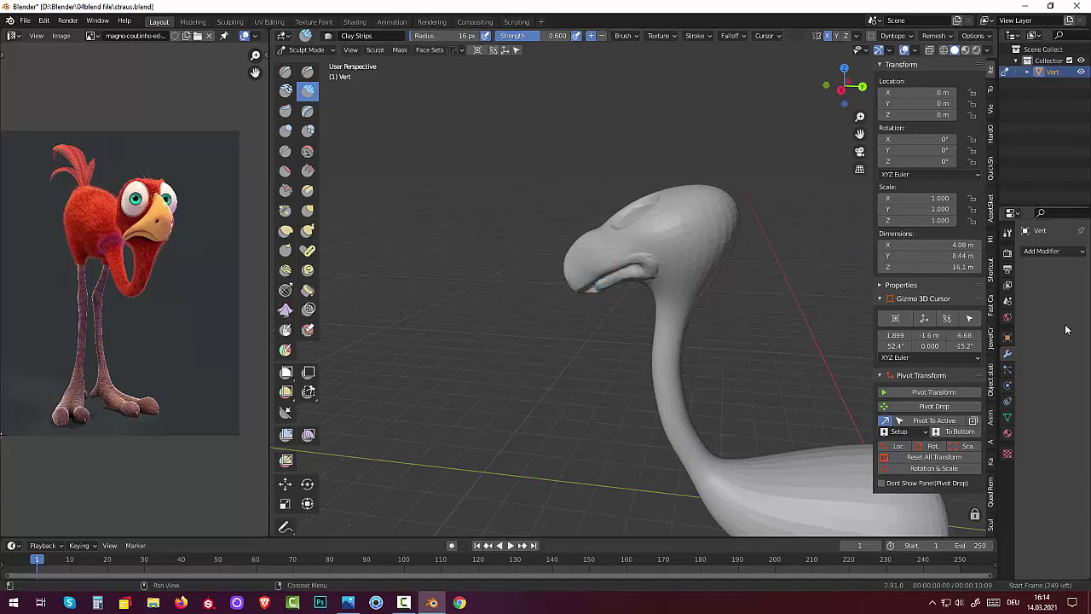
middle_click_drag(656, 211, 640, 111)
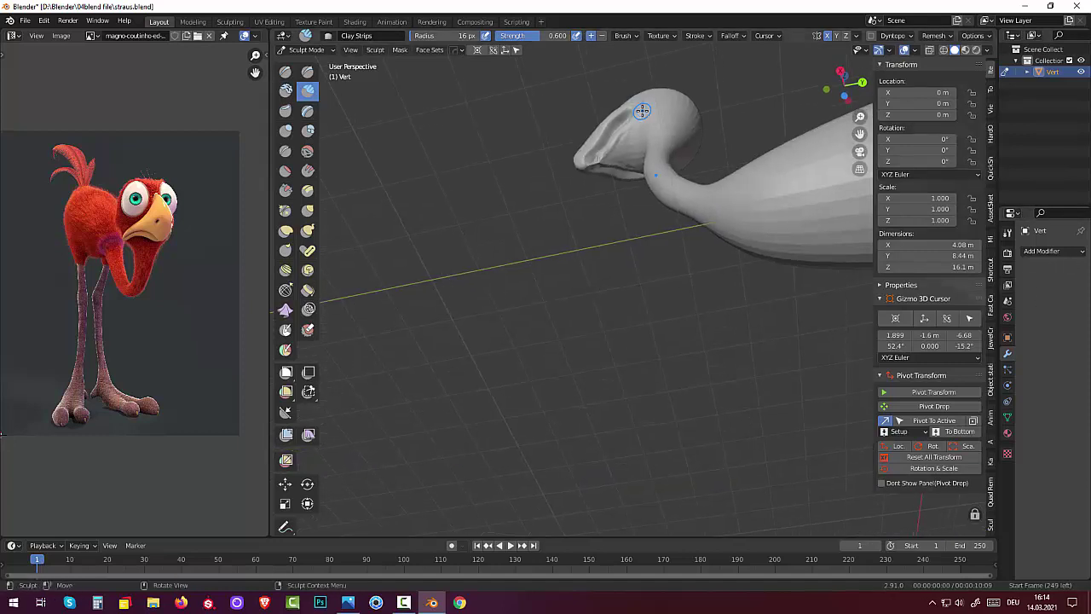
left_click_drag(591, 155, 592, 157)
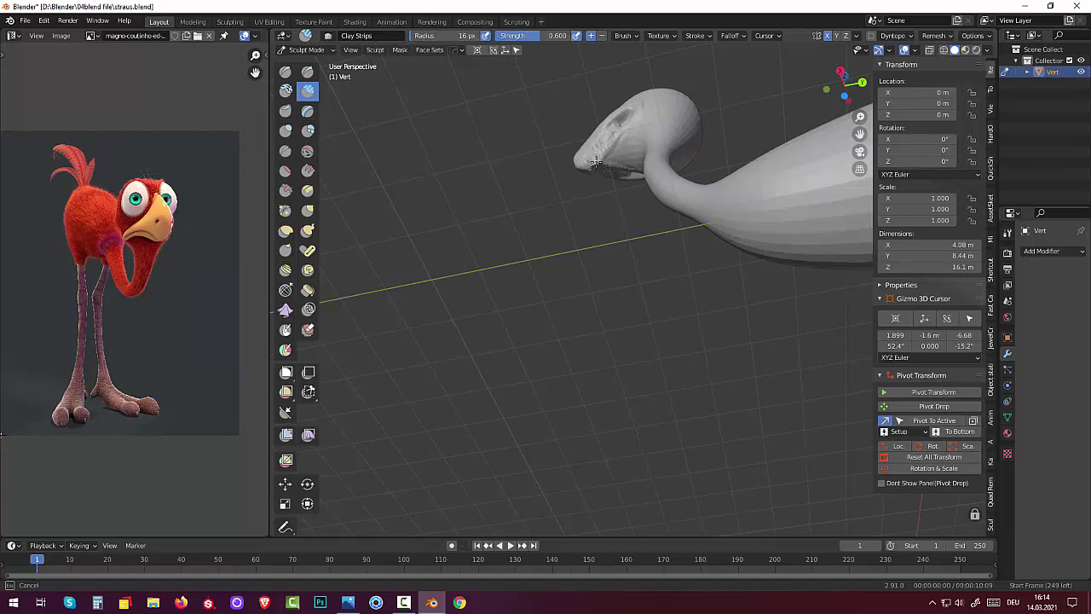
left_click_drag(603, 152, 621, 144)
middle_click_drag(623, 254, 620, 341)
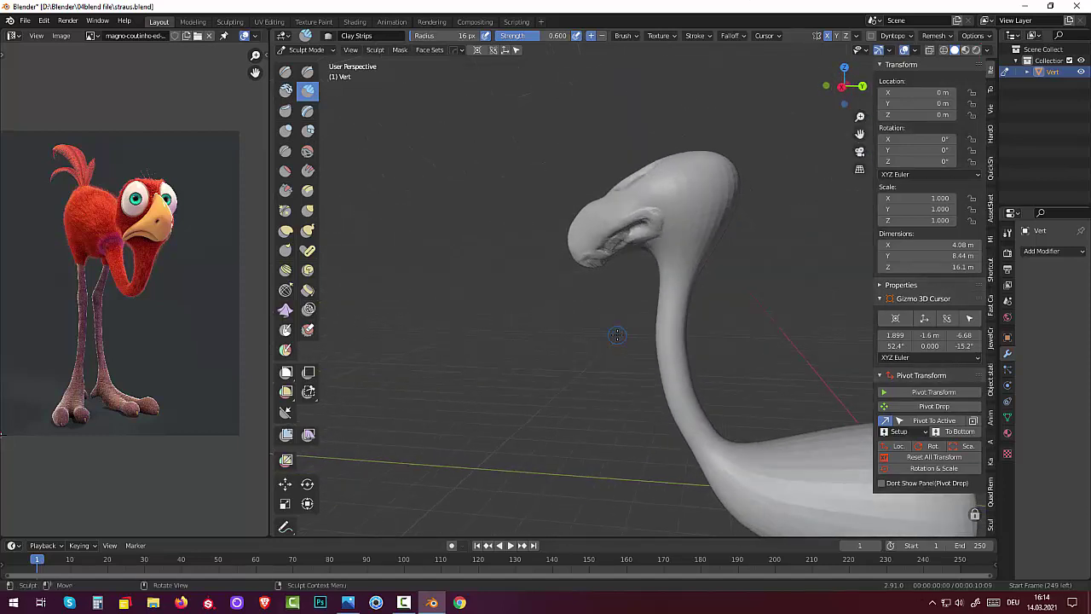
Nudge the mouth area with Elastic Deform at 78 px, then pick the Smooth brush
left_click(285, 230)
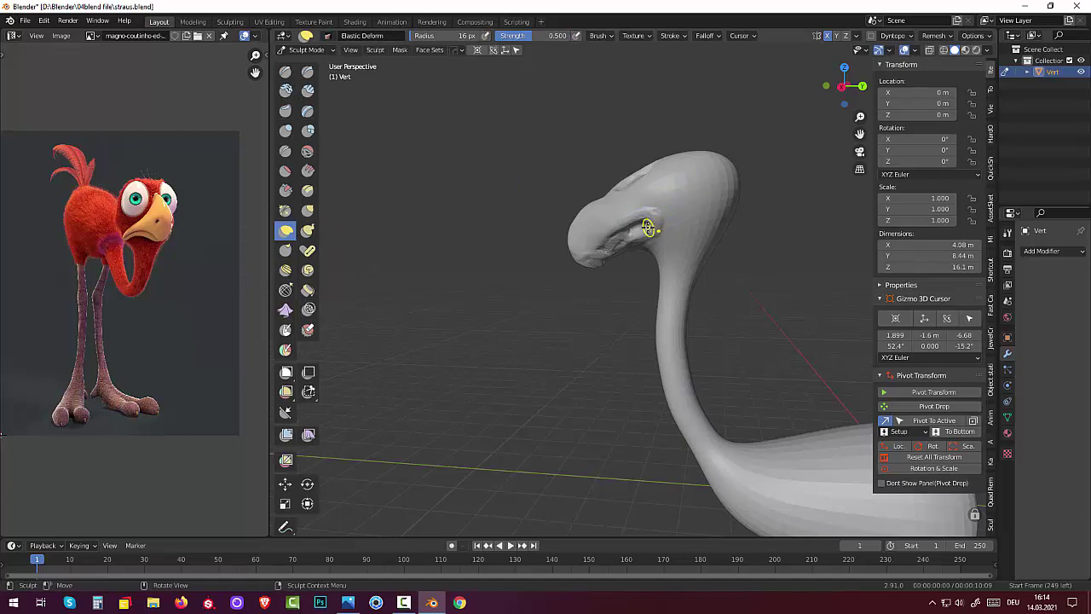
key("f")
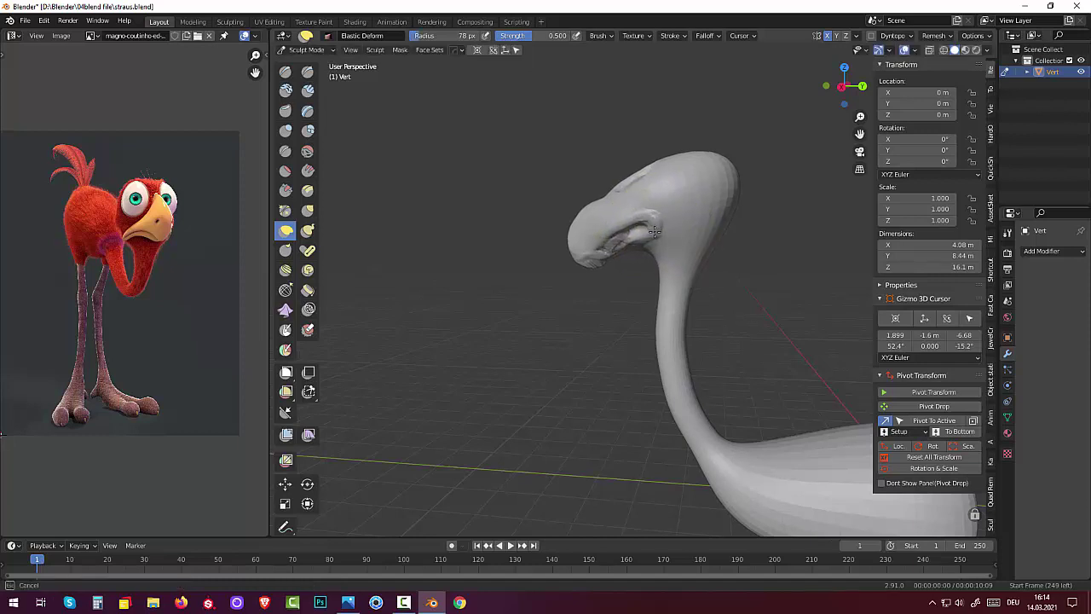
left_click(650, 215)
mouse_move(653, 218)
left_mouse_down()
mouse_move(662, 251)
mouse_move(618, 244)
mouse_move(624, 221)
mouse_move(587, 256)
mouse_move(582, 238)
mouse_move(620, 264)
left_mouse_up()
left_click(309, 152)
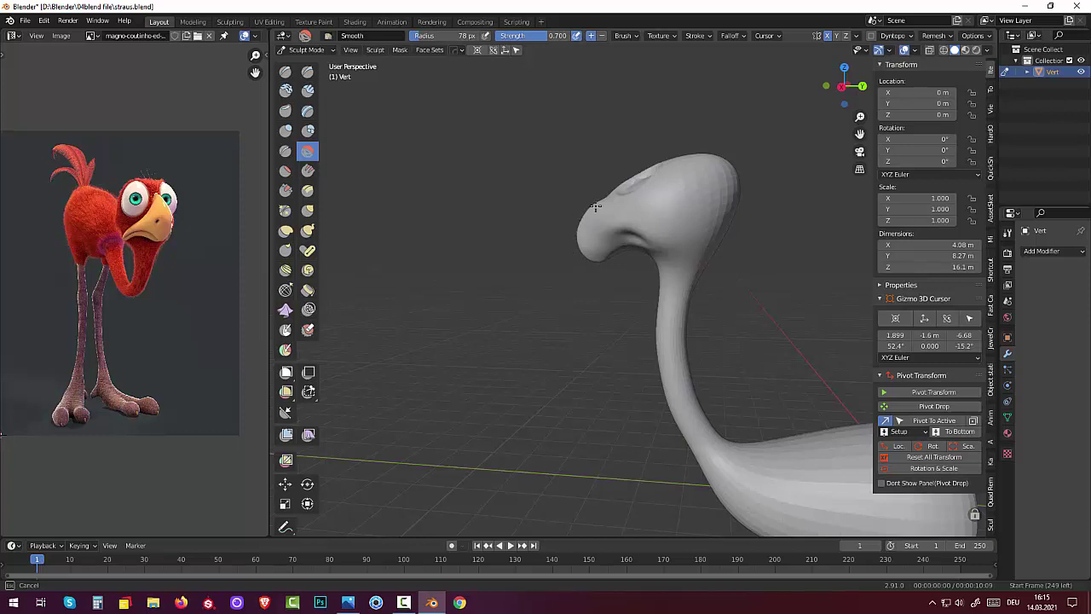
Smooth the beak, mouth and the head surface around the right eye socket
left_click_drag(541, 231, 565, 240)
mouse_move(668, 333)
middle_mouse_down()
mouse_move(792, 362)
mouse_move(676, 316)
middle_mouse_up()
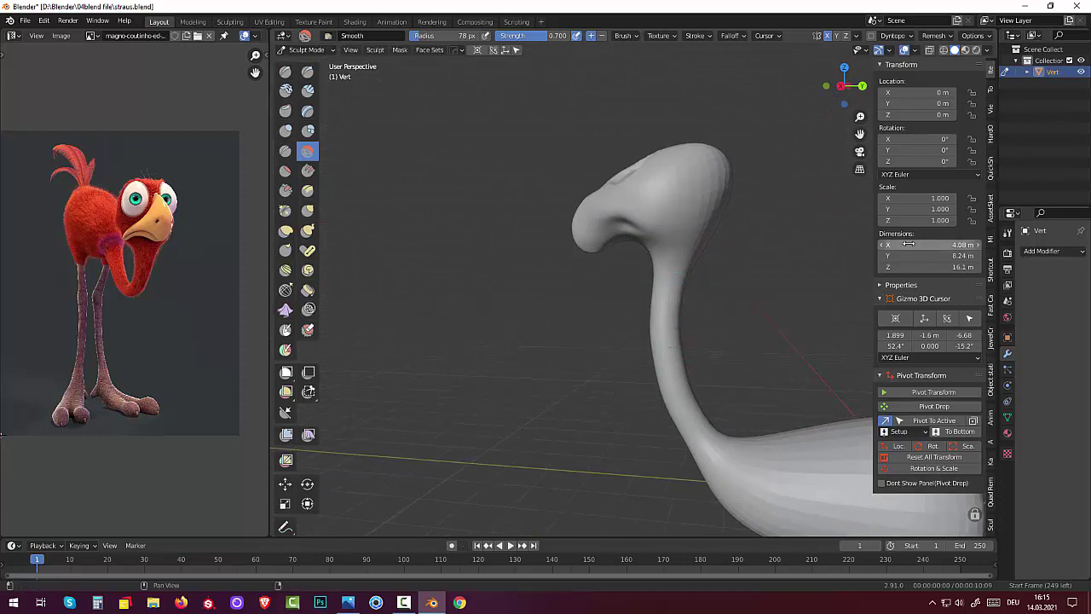
mouse_move(676, 316)
middle_mouse_down()
mouse_move(940, 345)
mouse_move(756, 271)
mouse_move(780, 274)
middle_mouse_up()
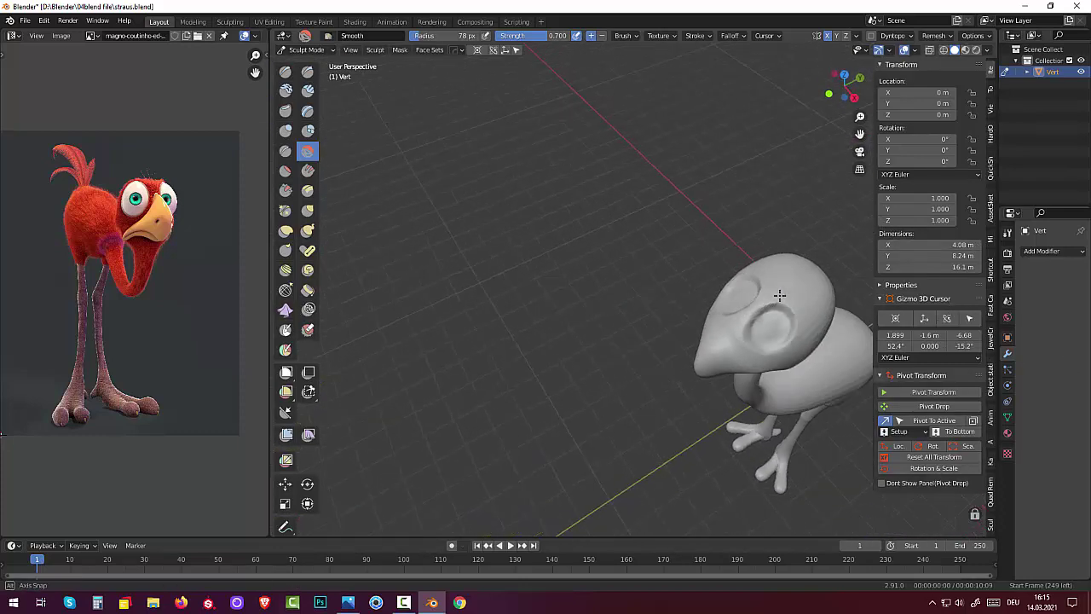
left_click_drag(783, 275, 822, 306)
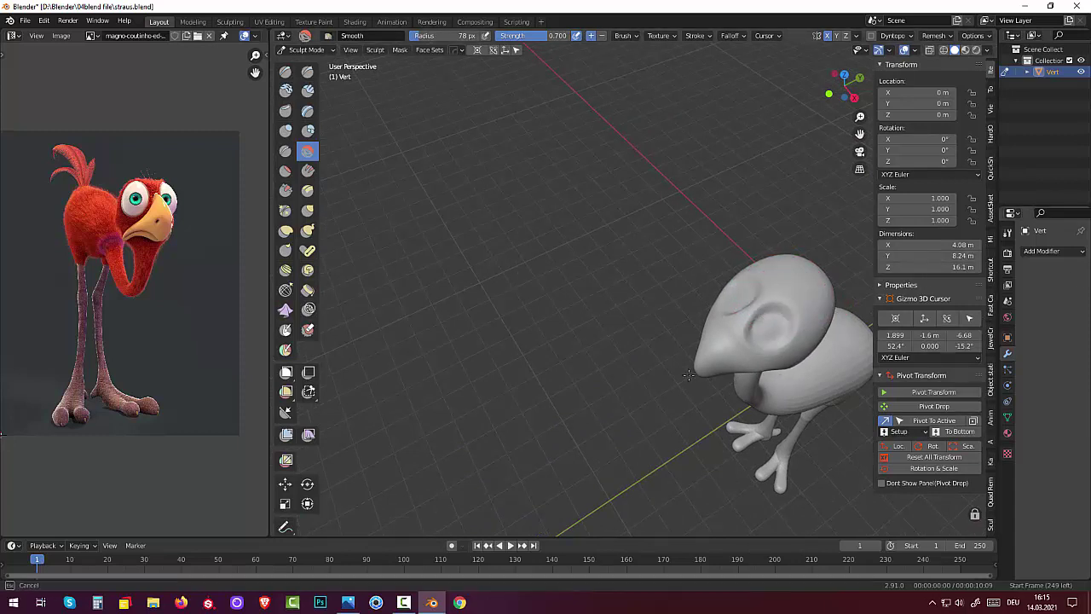
left_click_drag(699, 343, 798, 341)
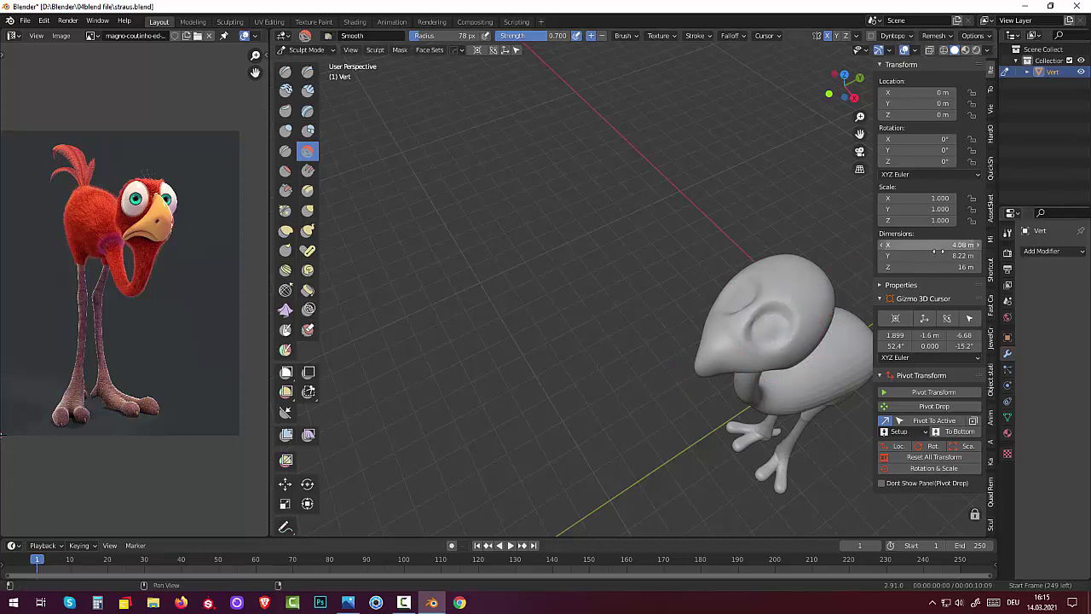
middle_click_drag(777, 223, 725, 171)
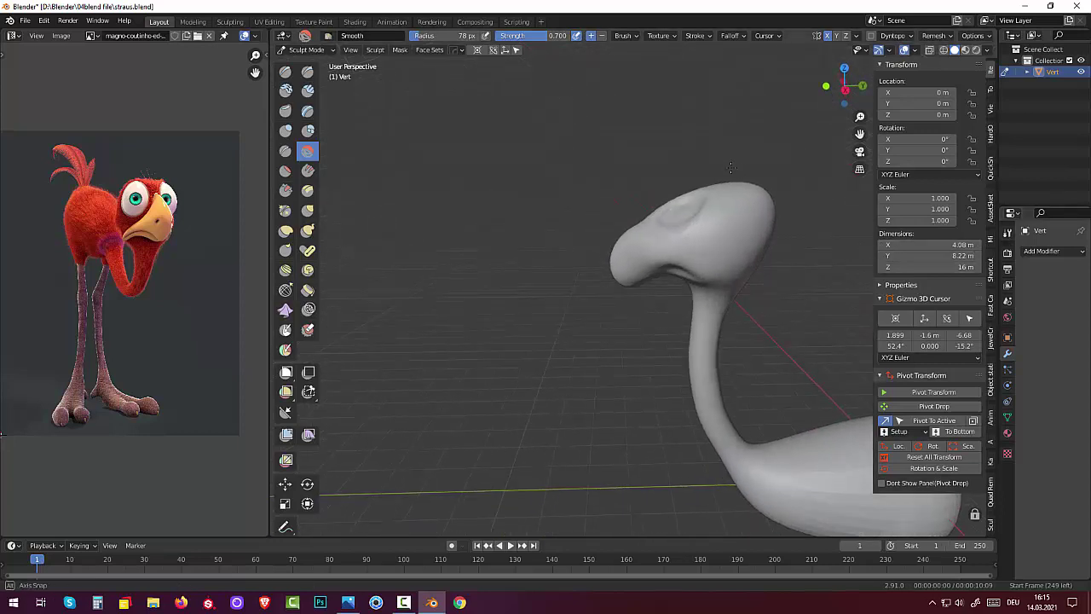
Bend the beak tip down into a hook with Elastic Deform and Grab, and indent beneath it
left_click(285, 230)
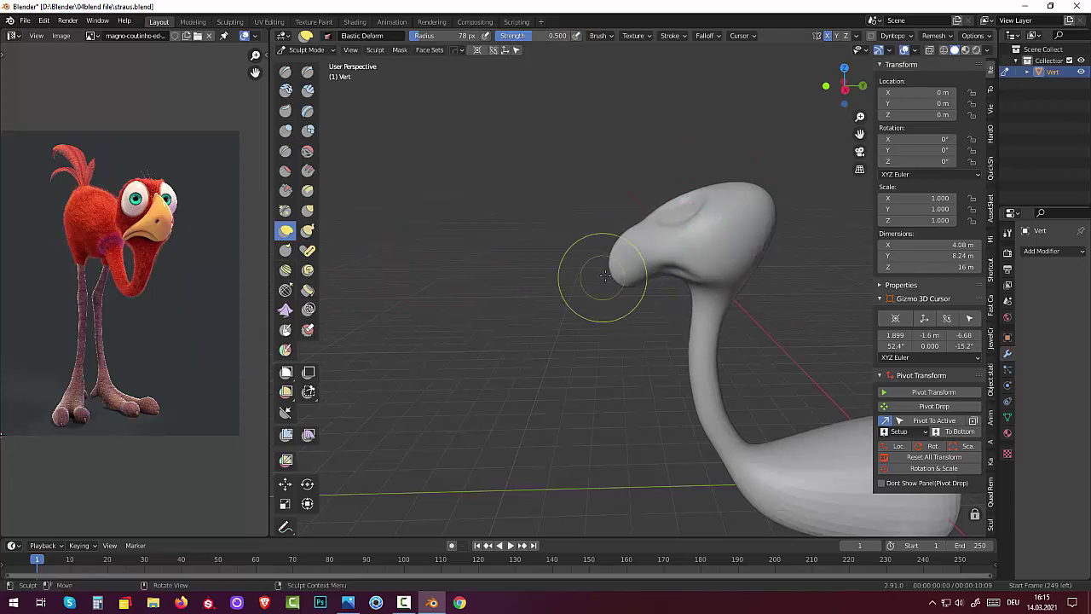
left_click_drag(597, 275, 549, 281)
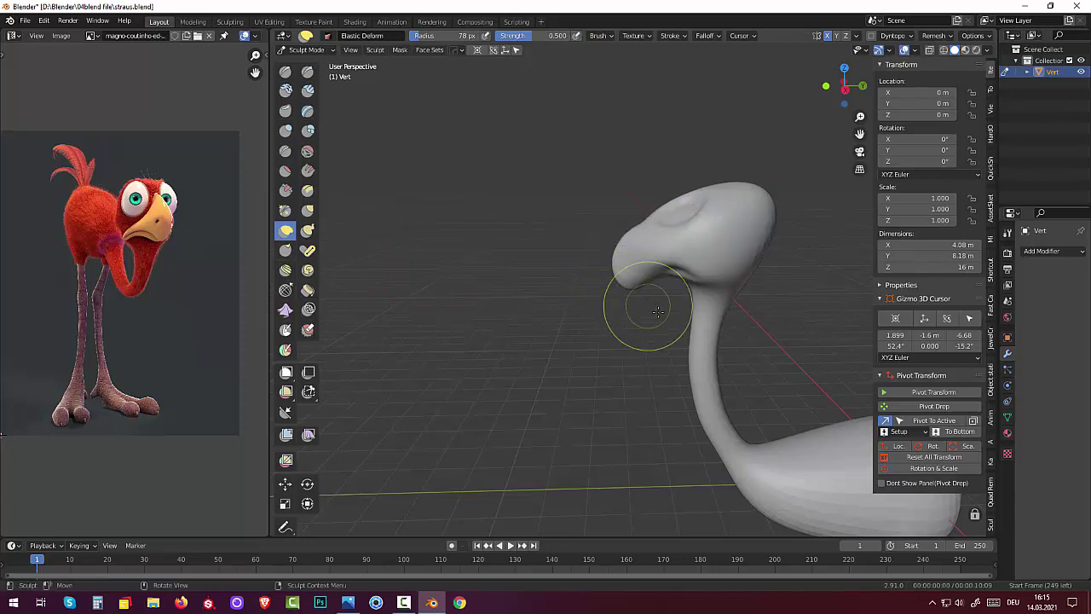
left_click(308, 210)
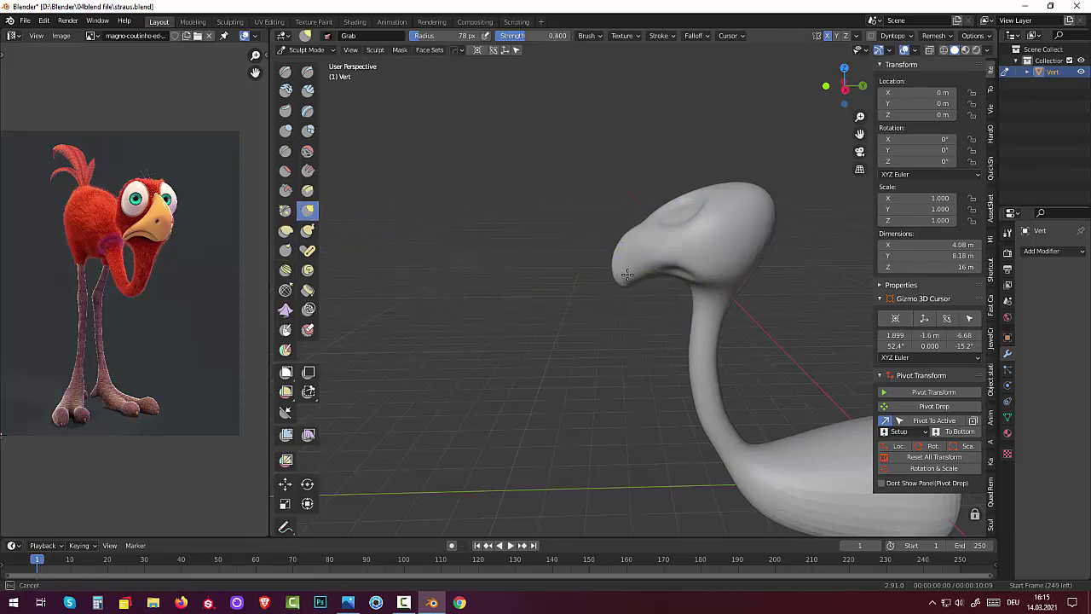
mouse_move(628, 267)
left_mouse_down()
mouse_move(630, 288)
mouse_move(623, 279)
left_mouse_up()
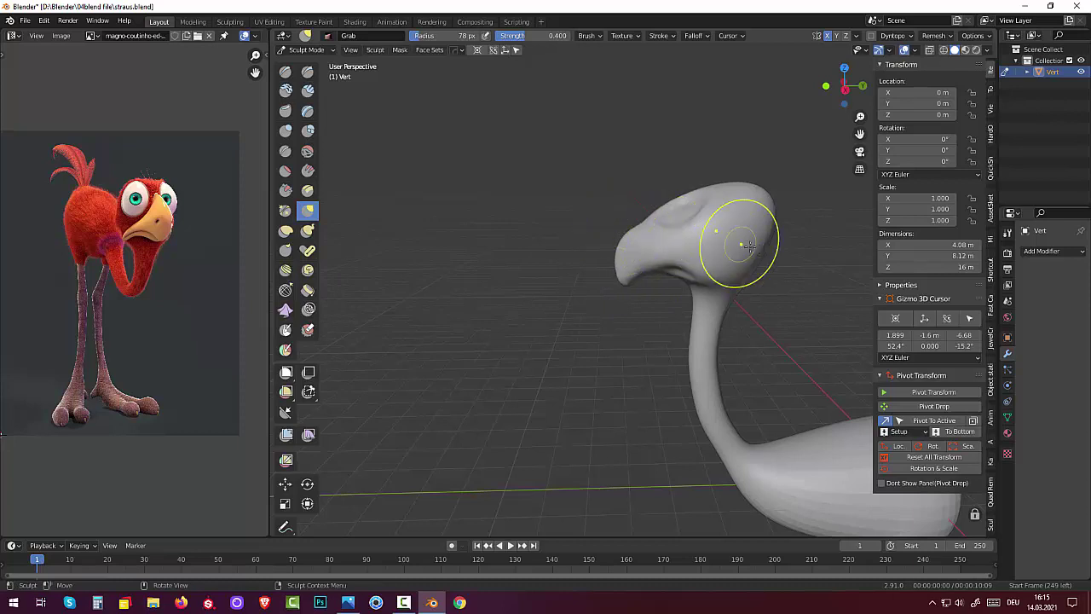
mouse_move(666, 277)
left_mouse_down()
mouse_move(631, 291)
mouse_move(645, 287)
left_mouse_up()
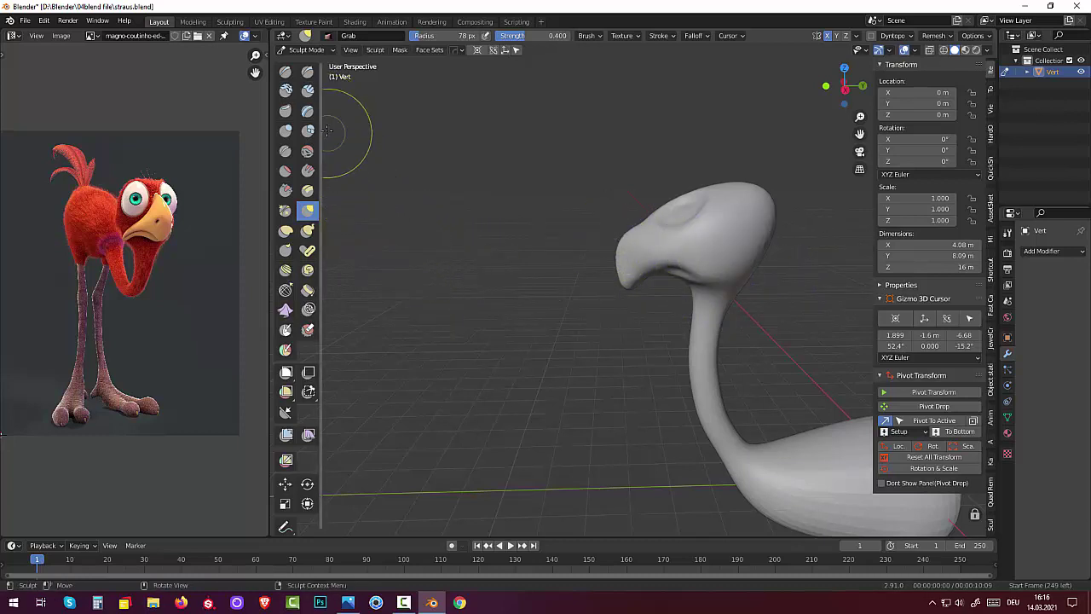
left_click(286, 72)
left_click_drag(695, 275, 700, 284)
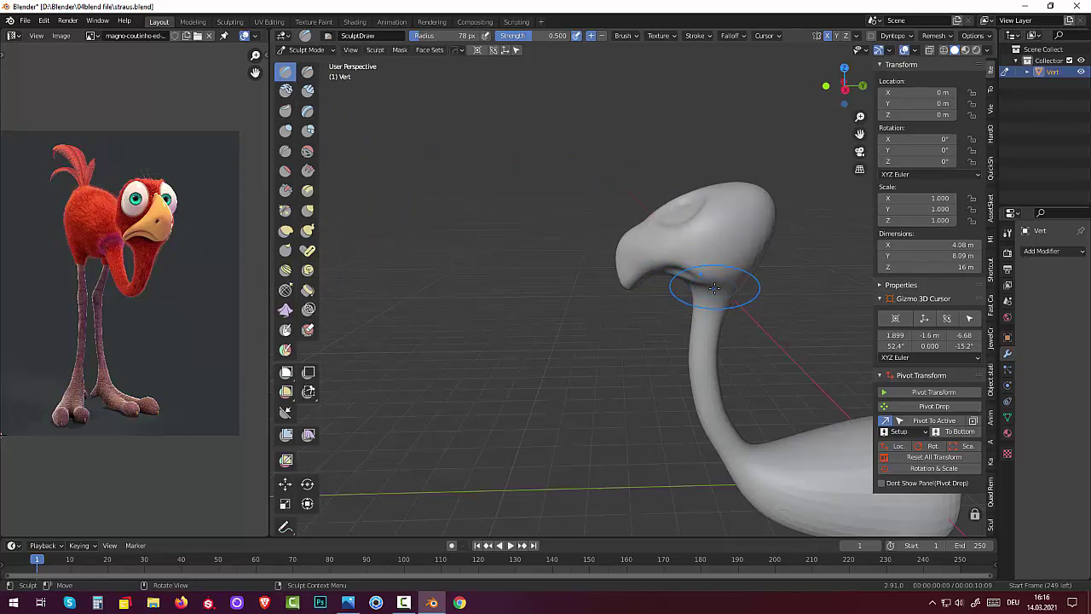
key("g")
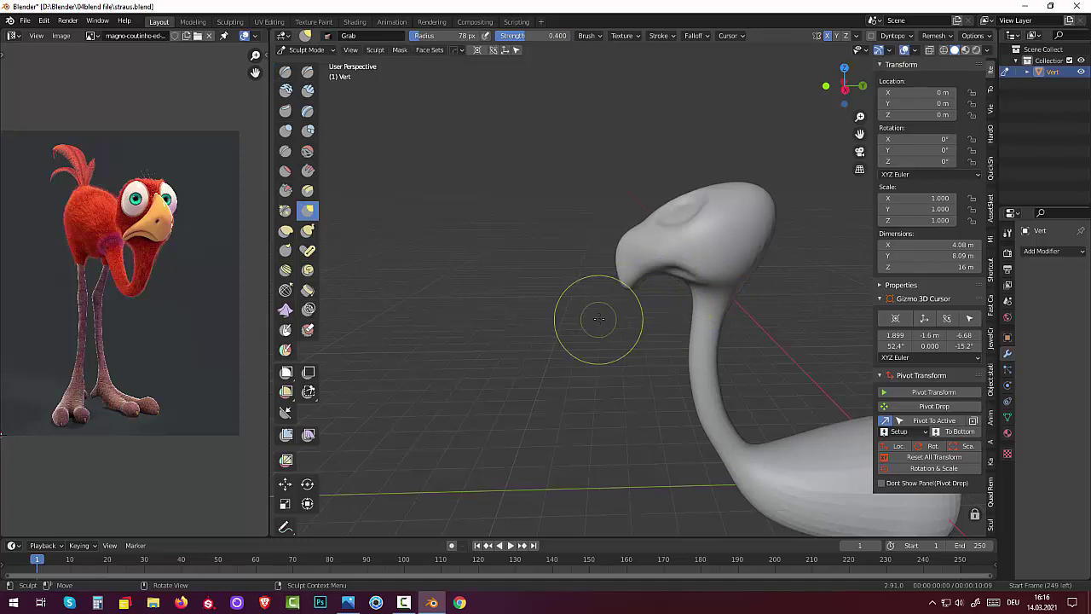
left_click(286, 71)
Carve a thin mouth line at the beak corner with the Draw brush at 16 px
key("f")
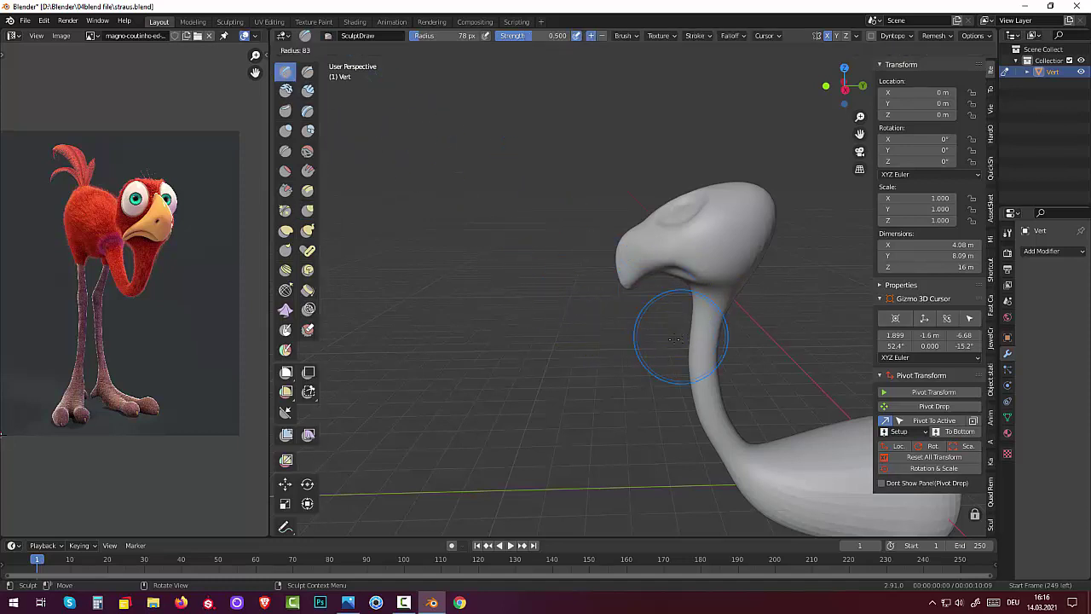
left_click(646, 350)
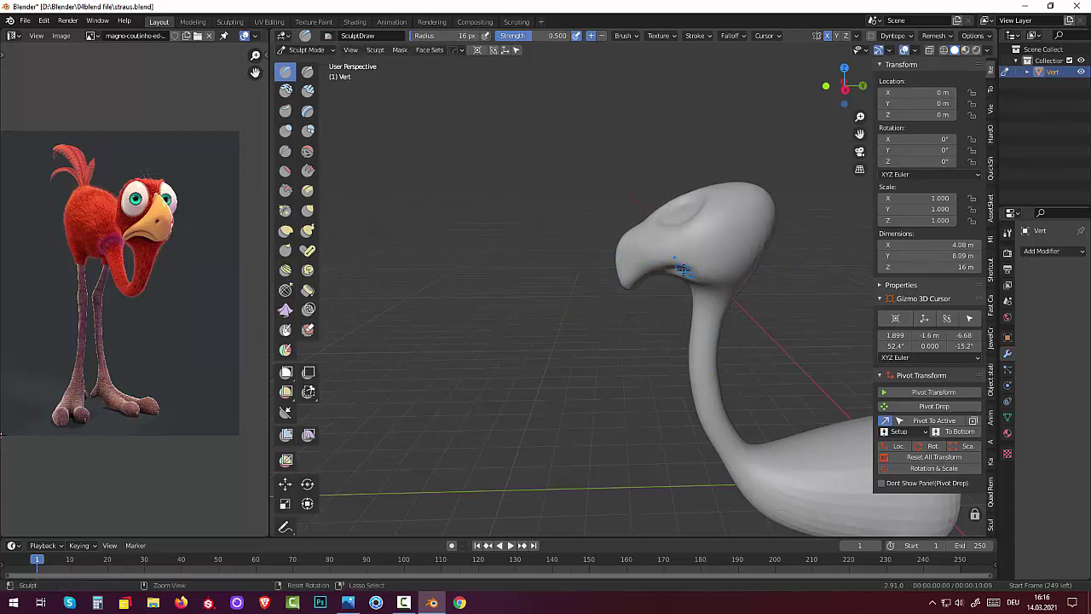
mouse_move(680, 270)
left_mouse_down("ctrl")
mouse_move(701, 271)
mouse_move(654, 278)
left_mouse_up("ctrl")
left_click_drag(653, 278, 662, 269, "ctrl")
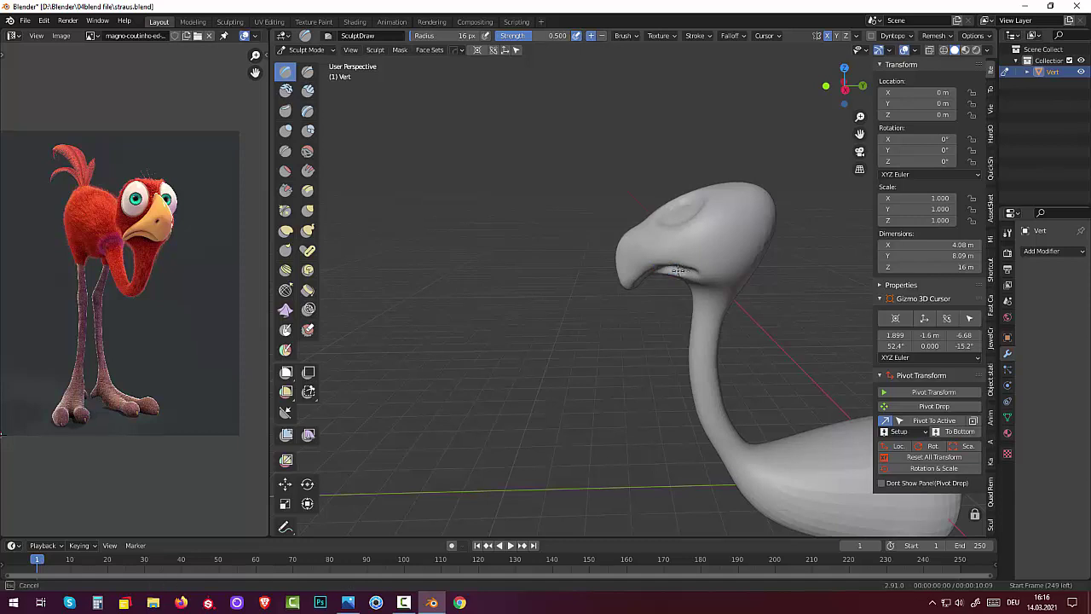
left_click_drag(668, 268, 689, 269)
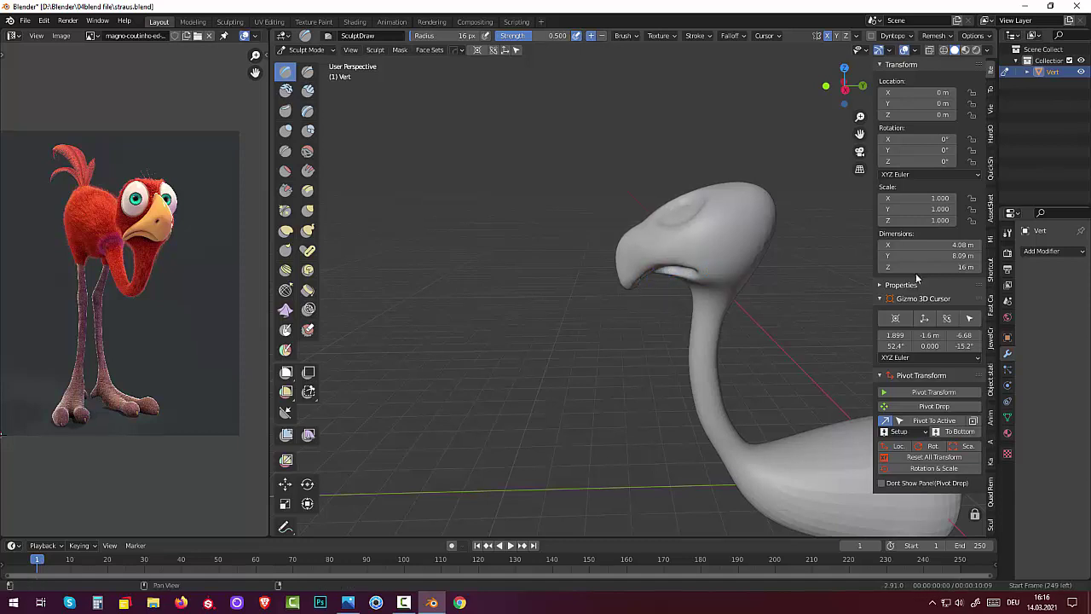
middle_click_drag(886, 211, 858, 205)
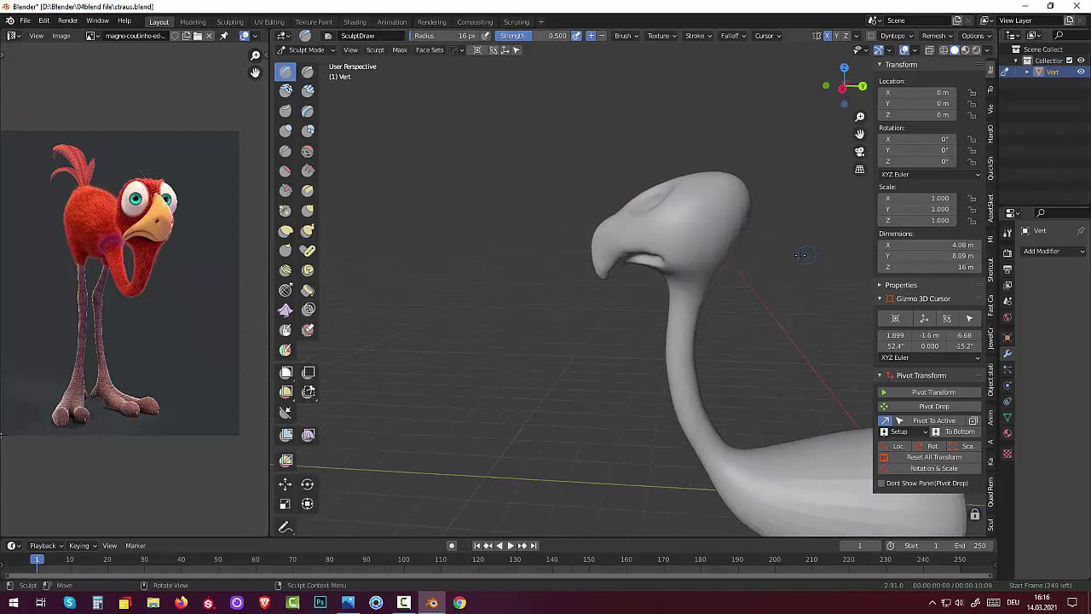
mouse_move(803, 255)
middle_mouse_down()
mouse_move(786, 216)
mouse_move(805, 206)
mouse_move(805, 277)
middle_mouse_up()
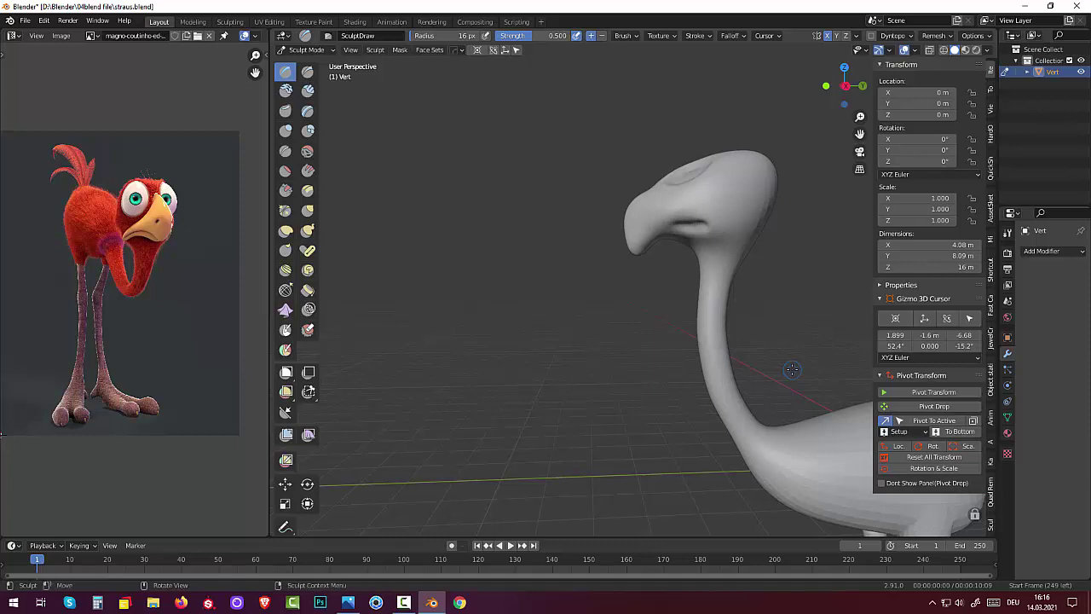
Flatten the underside of the beak with Flatten/Contrast strokes
left_click(285, 170)
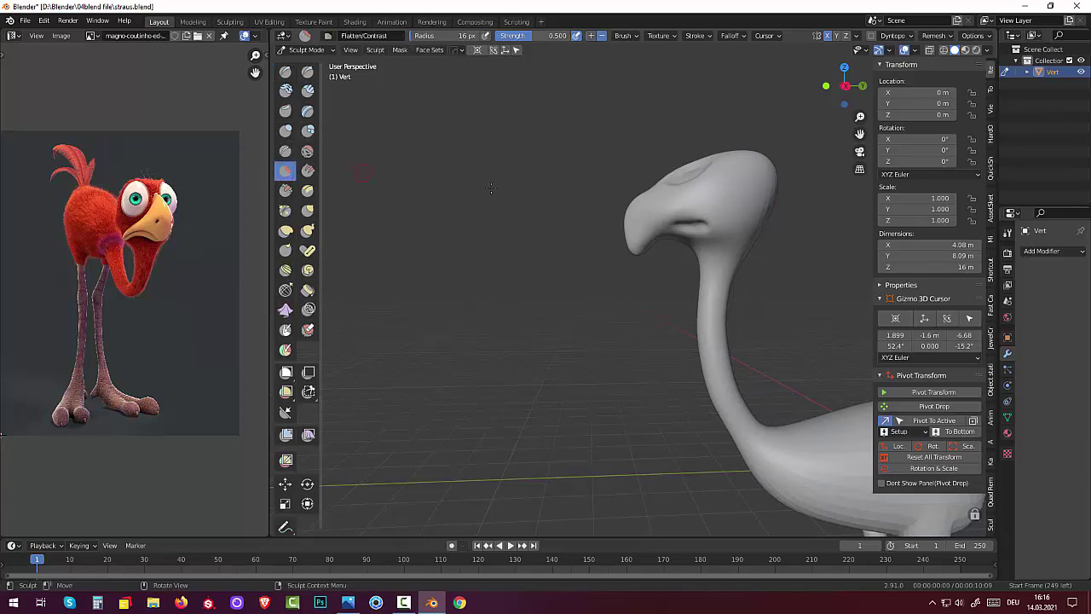
left_click_drag(695, 232, 674, 229)
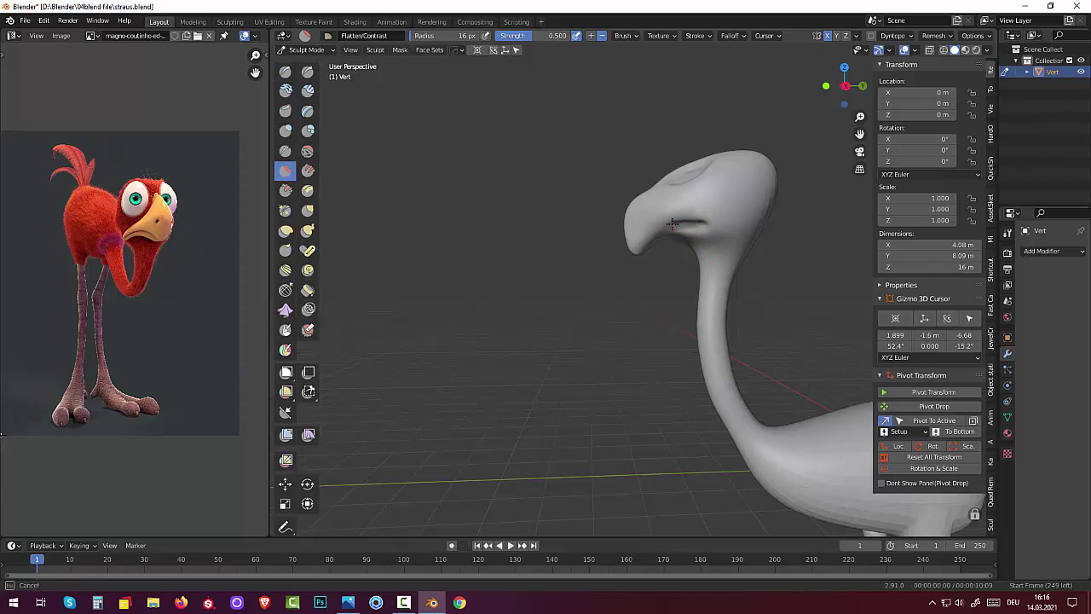
left_click_drag(697, 224, 700, 223)
mouse_move(678, 227)
left_mouse_down()
mouse_move(703, 226)
mouse_move(650, 239)
left_mouse_up()
left_click_drag(635, 252, 637, 247)
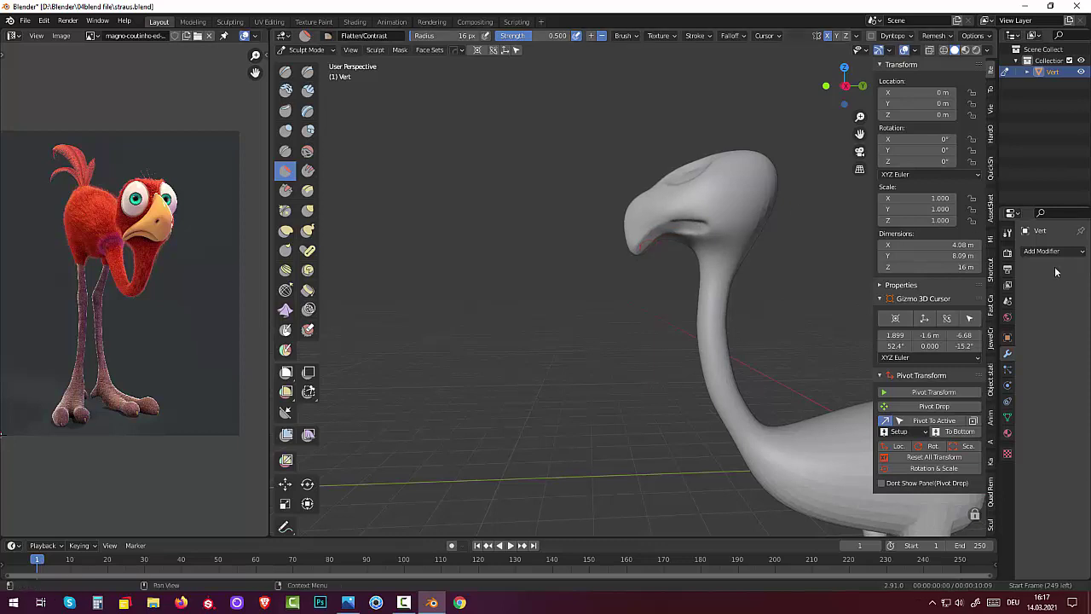
Add Clay Strips on the beak underside and a Draw groove on the head
middle_click_drag(764, 177, 730, 126)
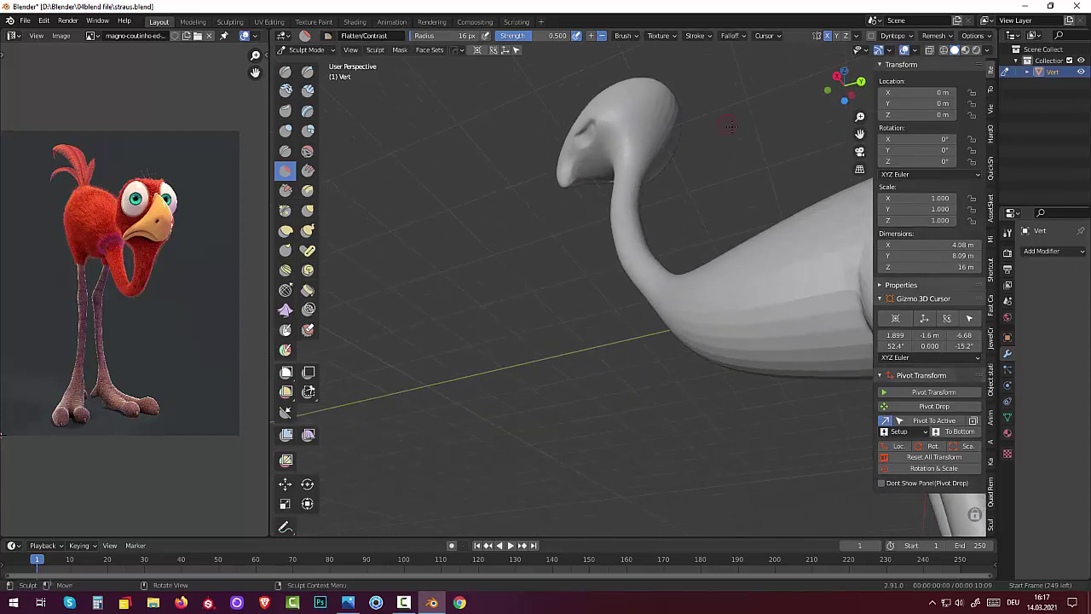
left_click(307, 90)
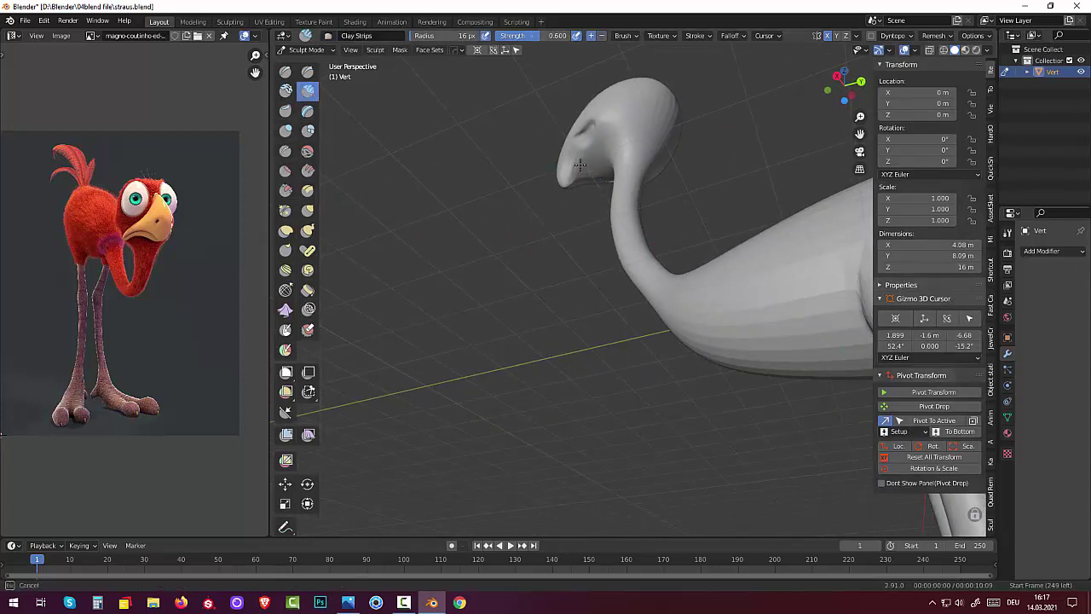
left_click_drag(574, 170, 585, 171)
left_click_drag(584, 154, 578, 173)
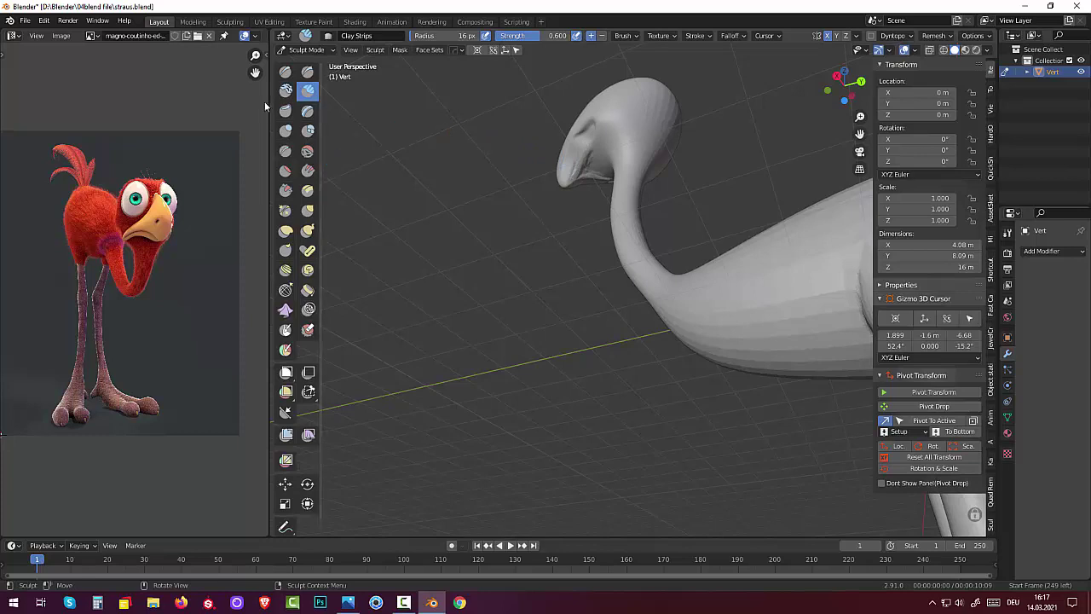
left_click(286, 72)
mouse_move(574, 126)
left_mouse_down()
mouse_move(577, 149)
mouse_move(584, 132)
mouse_move(566, 172)
mouse_move(596, 127)
left_mouse_up()
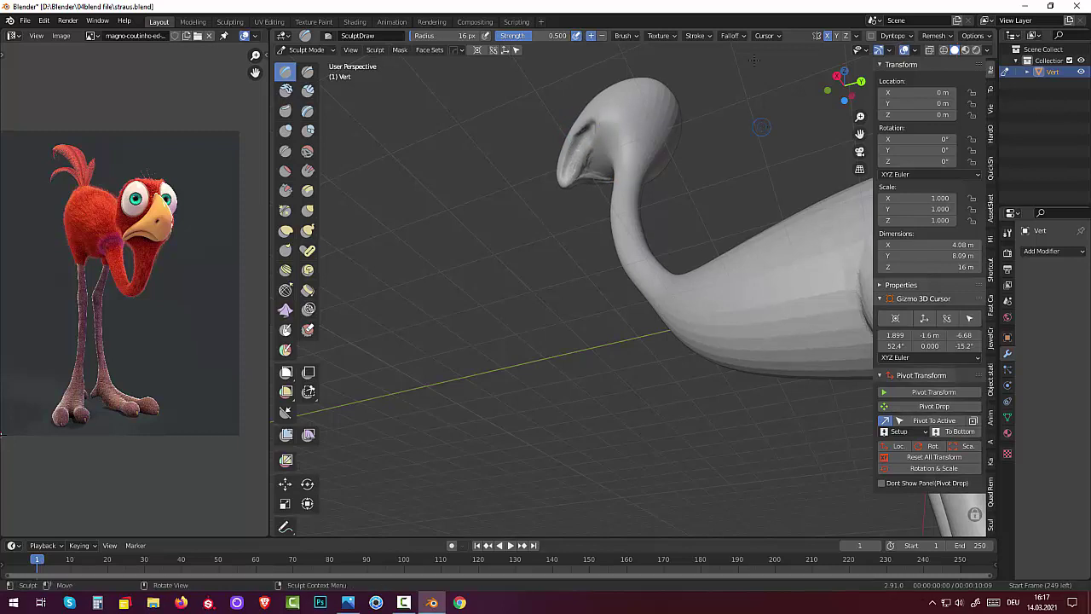
Stroke along the beak's mouth line, then undo most of those strokes
middle_click_drag(761, 127, 604, 172)
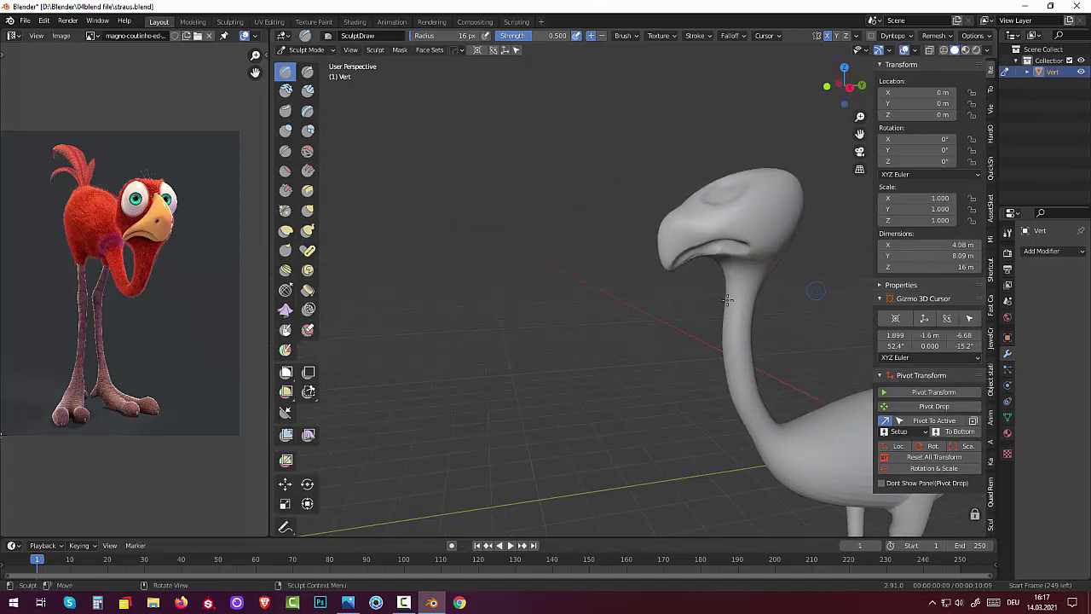
mouse_move(724, 242)
left_mouse_down()
mouse_move(687, 258)
mouse_move(739, 247)
mouse_move(696, 249)
left_mouse_up()
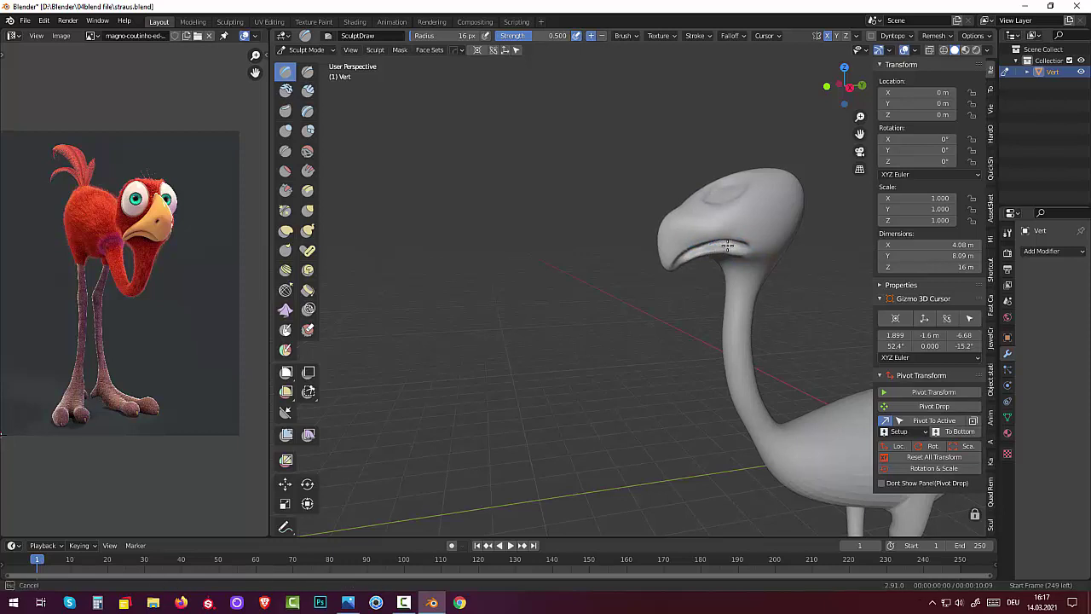
mouse_move(736, 247)
left_mouse_down()
mouse_move(748, 246)
mouse_move(684, 252)
left_mouse_up()
key("ctrl")
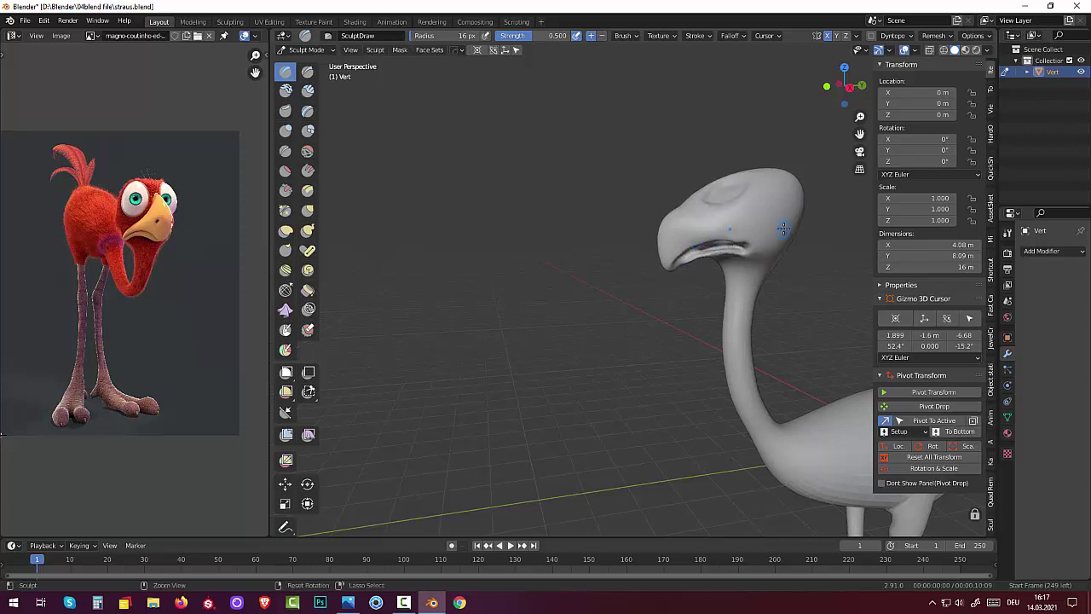
key("ctrl+z")
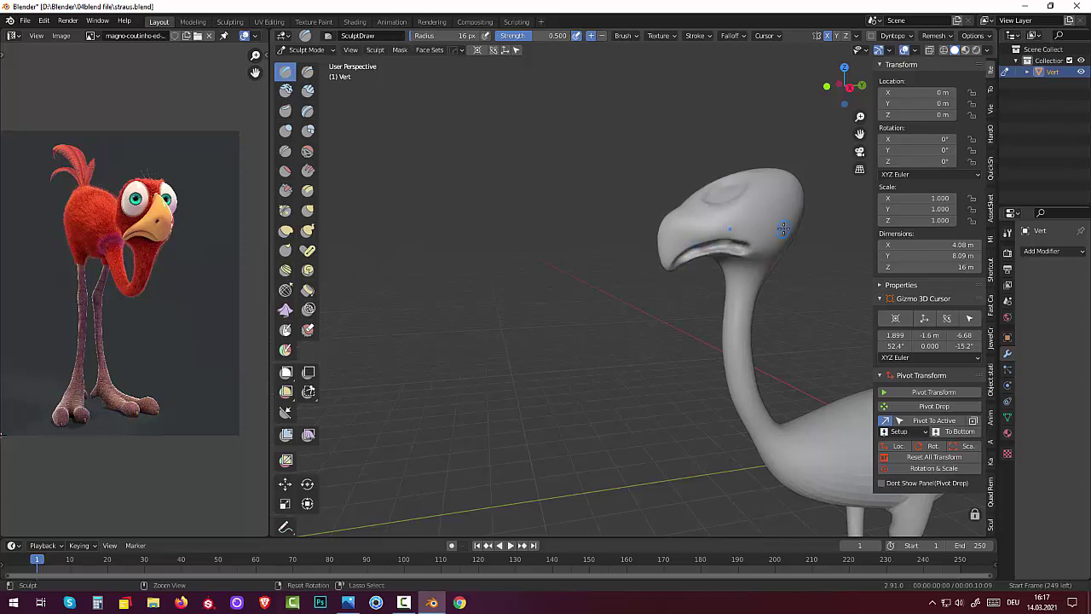
key("ctrl+z")
key("ctrl+z")
key("ctrl+shift+z")
key("ctrl+z")
key("ctrl+z")
key("ctrl+z")
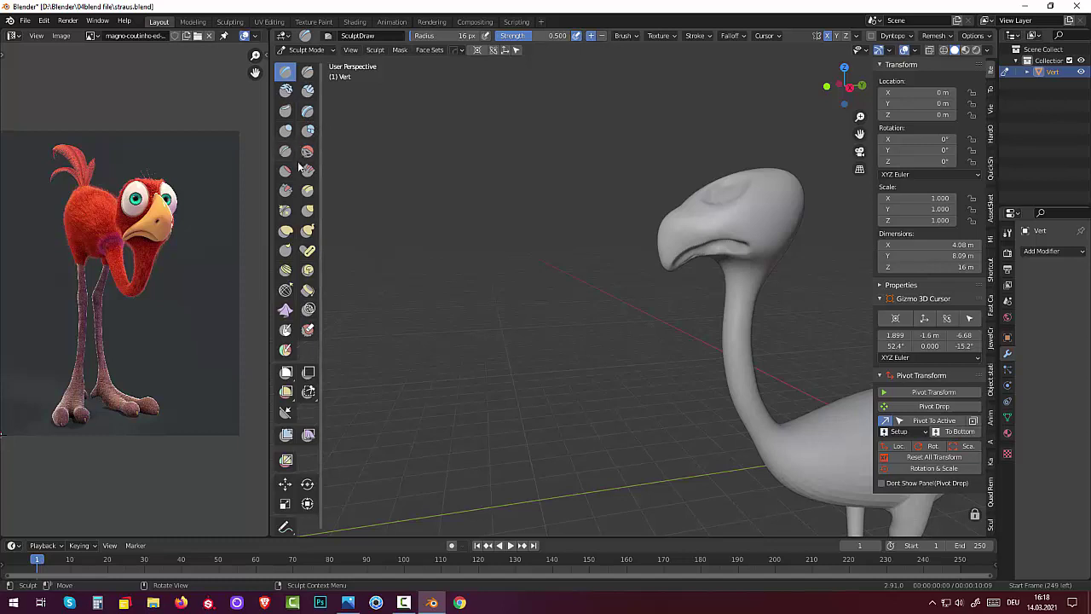
Re-carve a deeper mouth crease along the beak with Clay Strips strokes
left_click(308, 89)
mouse_move(746, 250)
left_mouse_down()
mouse_move(703, 250)
mouse_move(736, 253)
left_mouse_up()
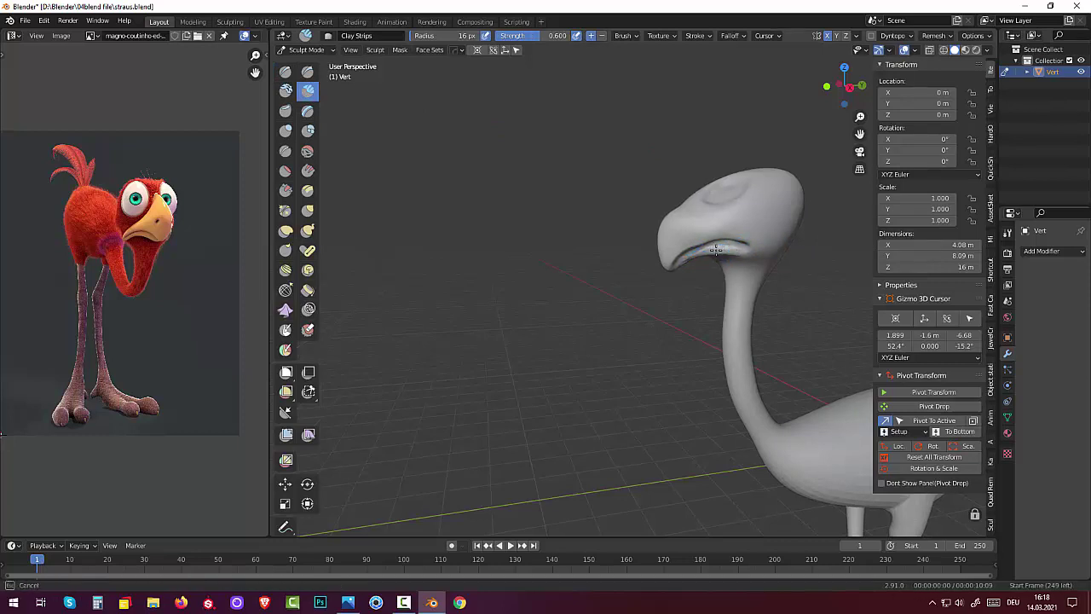
mouse_move(733, 249)
left_mouse_down()
mouse_move(692, 257)
mouse_move(755, 248)
mouse_move(702, 241)
mouse_move(750, 248)
left_mouse_up()
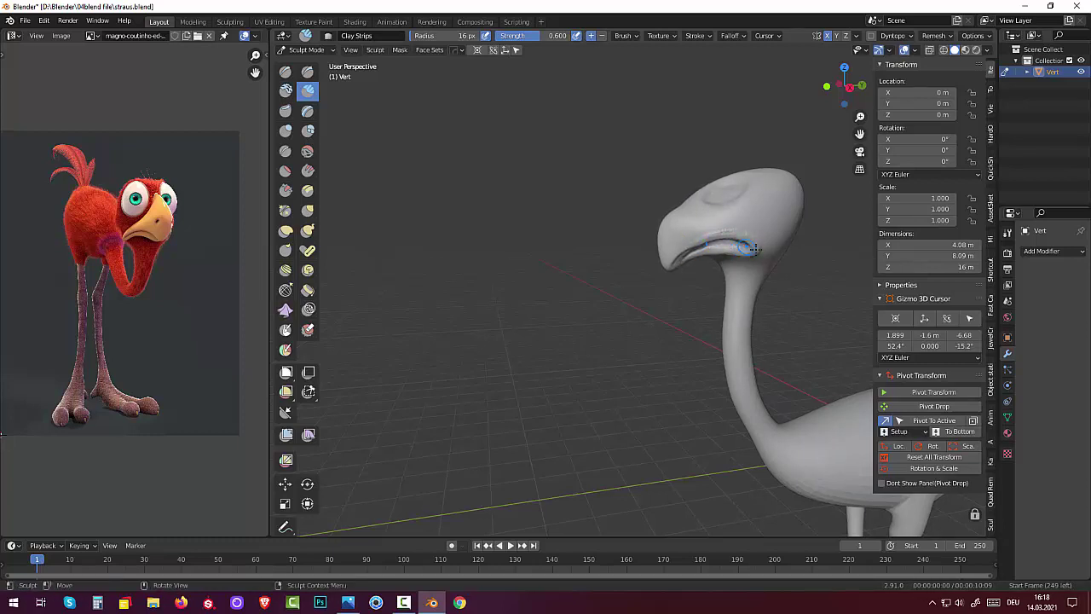
left_click_drag(748, 248, 684, 261)
left_click_drag(730, 235, 726, 241)
Smooth the mouth crease and reshape the mouth corner with Elastic Deform
left_click(307, 151)
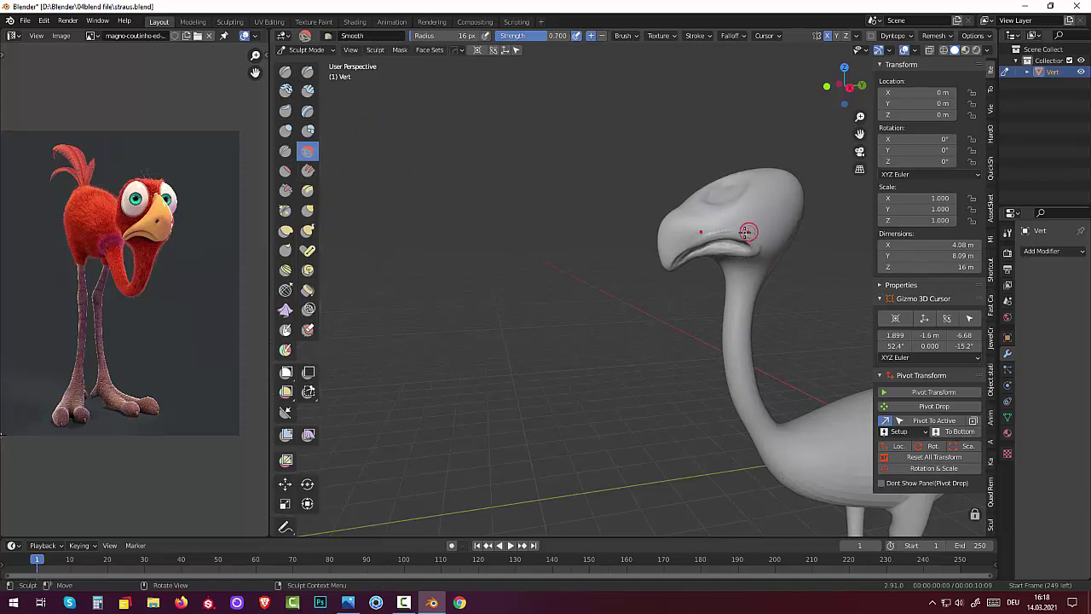
mouse_move(746, 231)
left_mouse_down()
mouse_move(721, 230)
mouse_move(760, 240)
mouse_move(682, 255)
mouse_move(708, 247)
left_mouse_up()
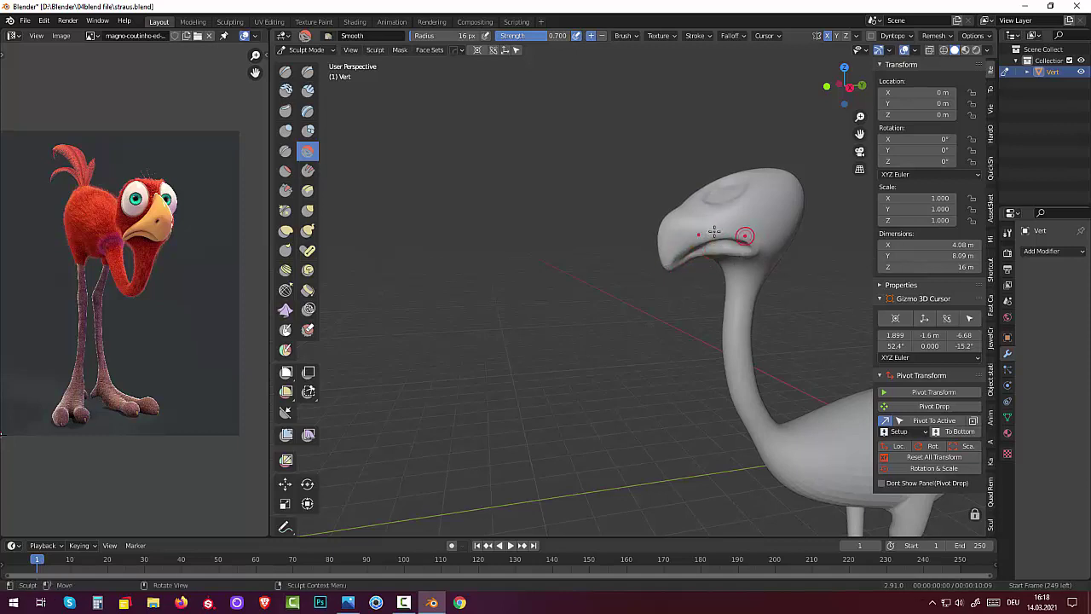
left_click(286, 230)
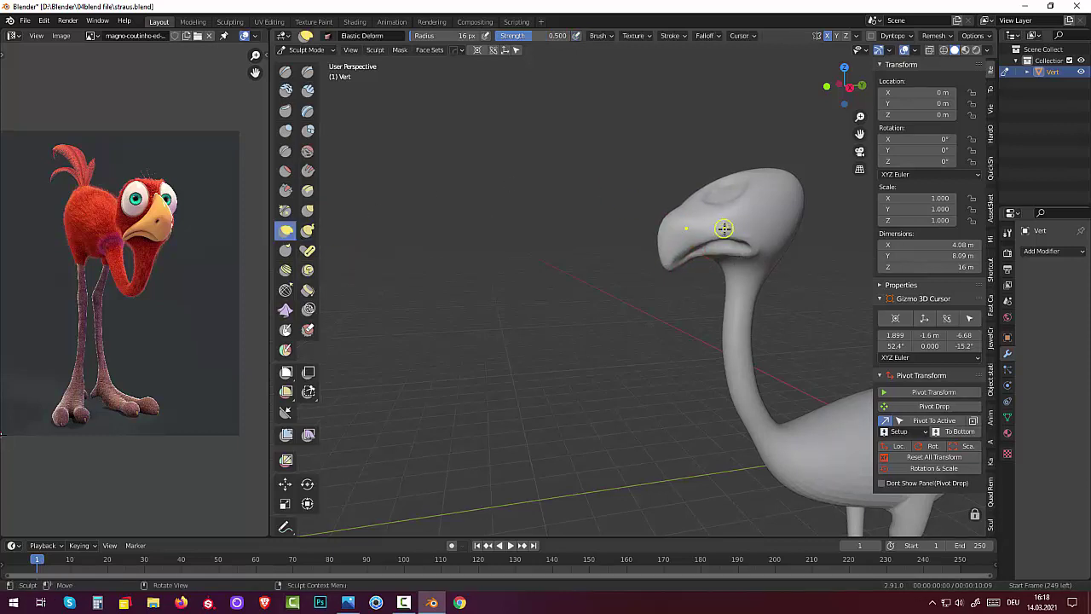
mouse_move(734, 229)
left_mouse_down()
mouse_move(670, 258)
mouse_move(733, 252)
mouse_move(692, 275)
left_mouse_up()
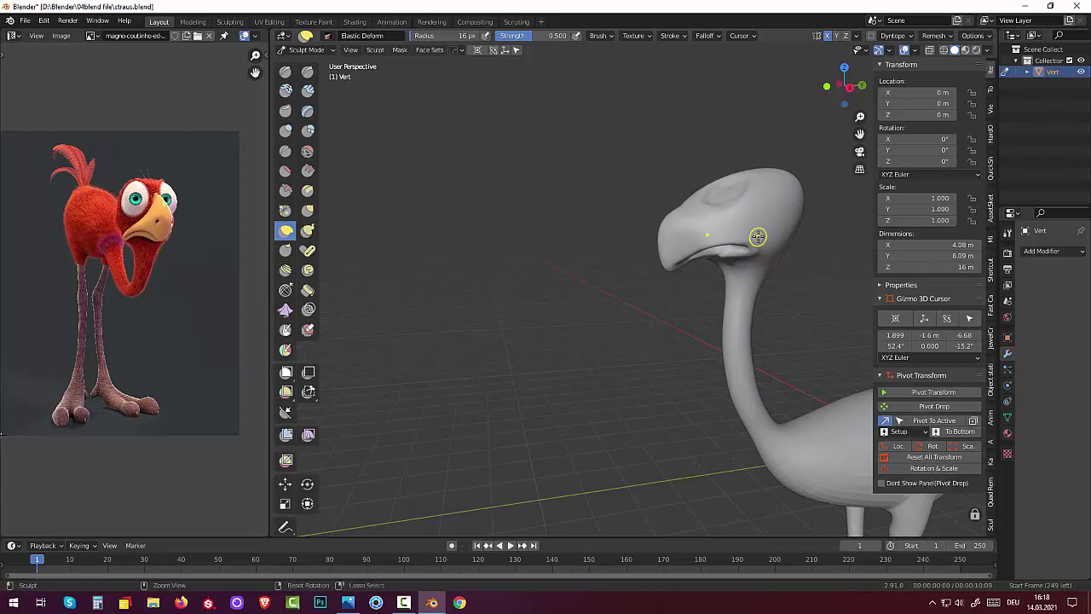
left_click_drag(758, 236, 755, 238)
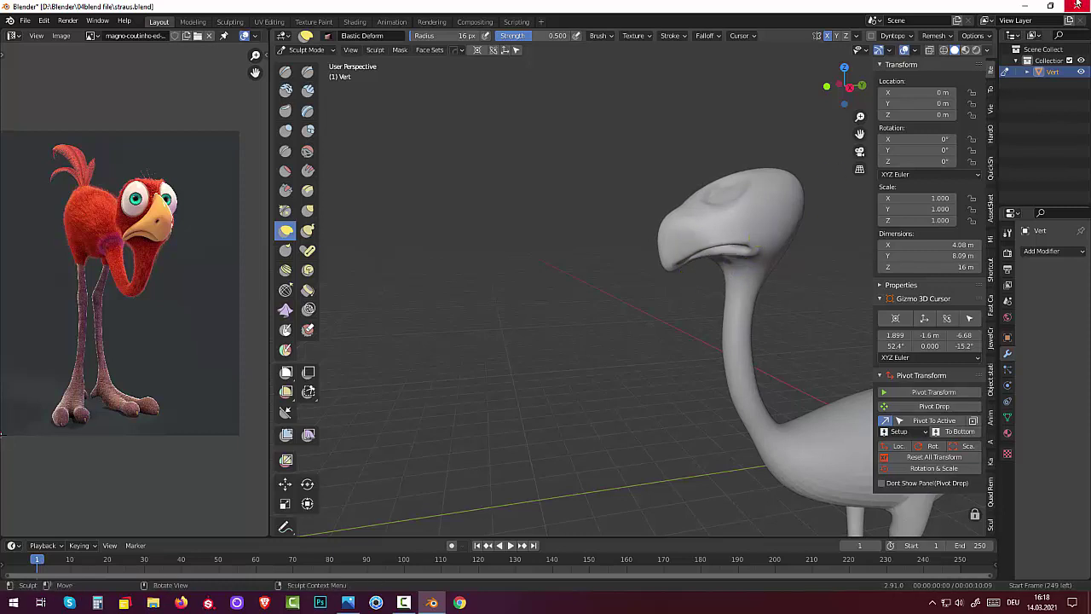
Smooth the top of the head and the surface near the beak
middle_click_drag(398, 393, 408, 223)
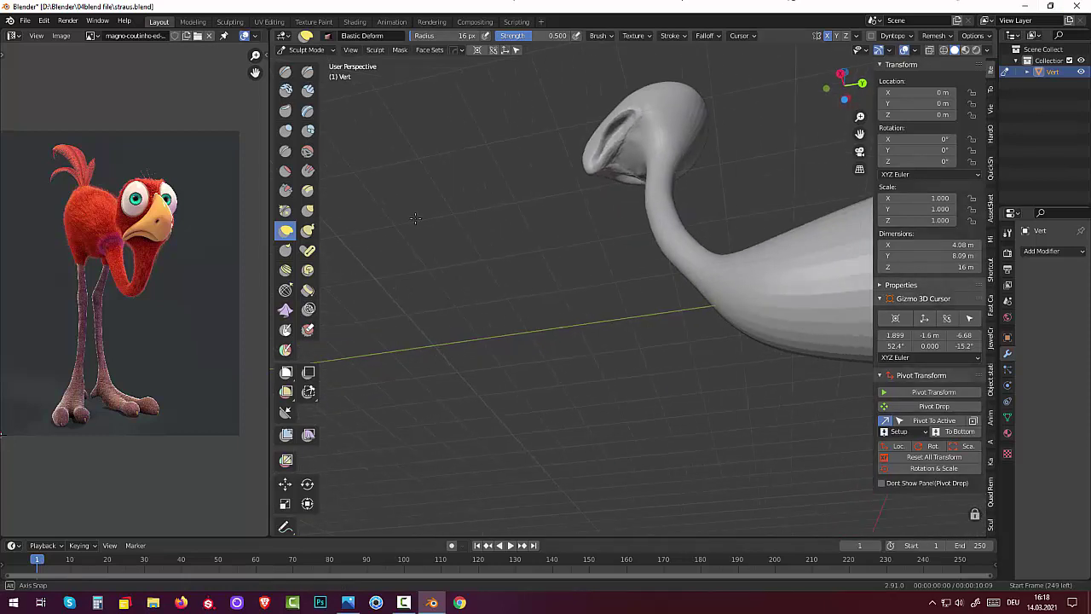
left_click(308, 151)
left_click_drag(656, 126, 602, 170)
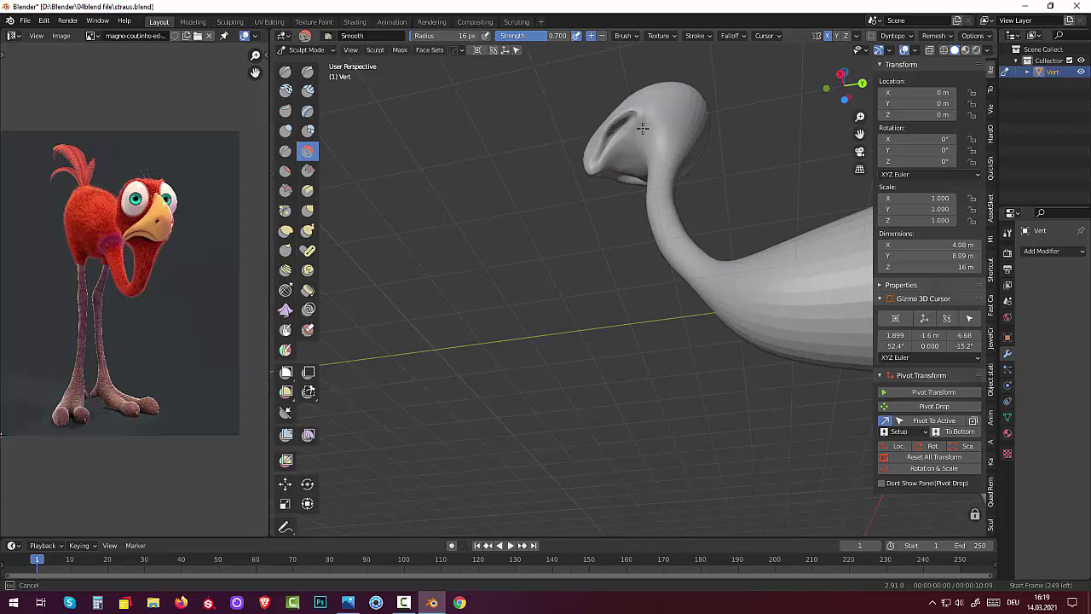
left_click_drag(649, 115, 651, 110)
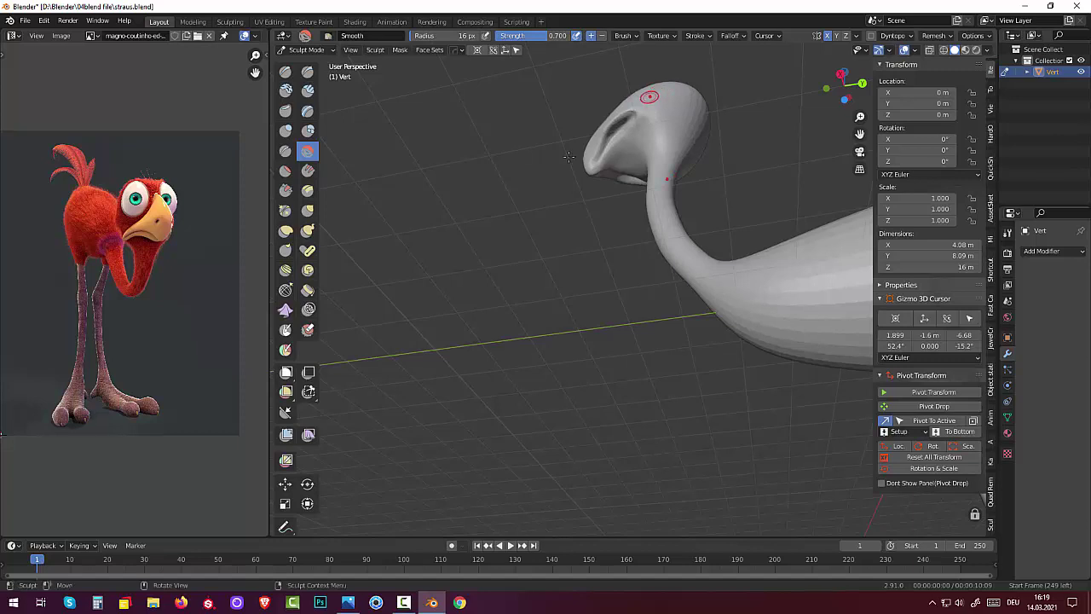
middle_click_drag(567, 183, 608, 262)
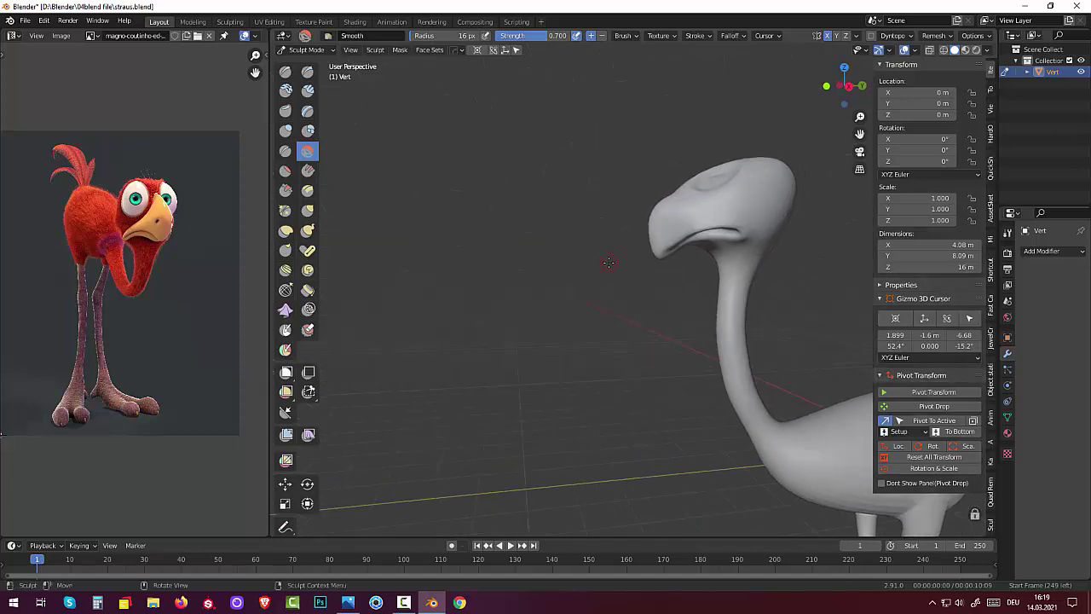
mouse_move(690, 220)
left_mouse_down()
mouse_move(725, 208)
mouse_move(751, 234)
left_mouse_up()
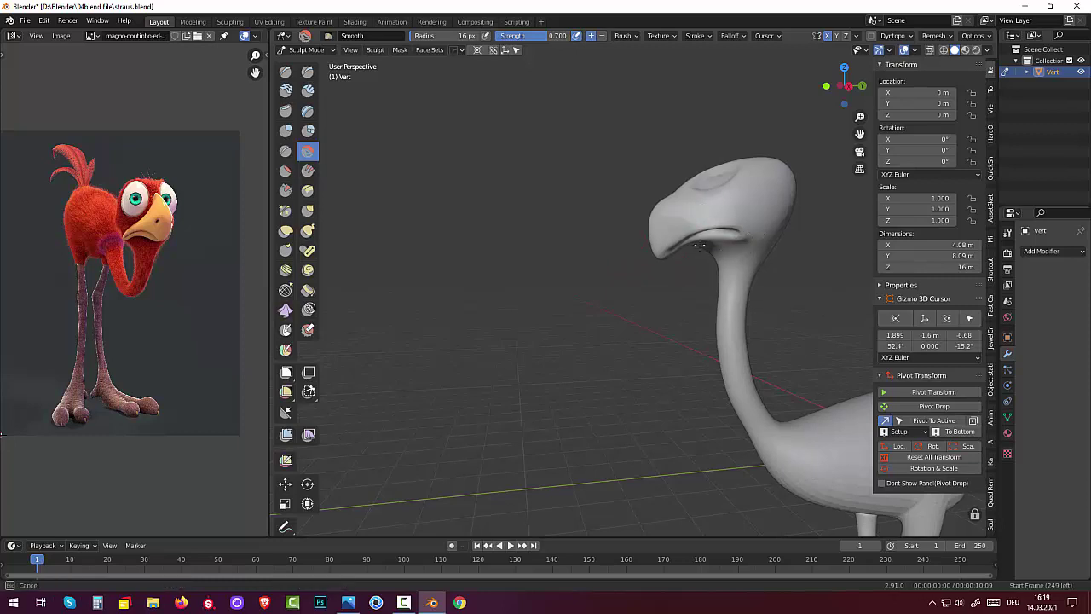
left_click_drag(675, 256, 707, 290)
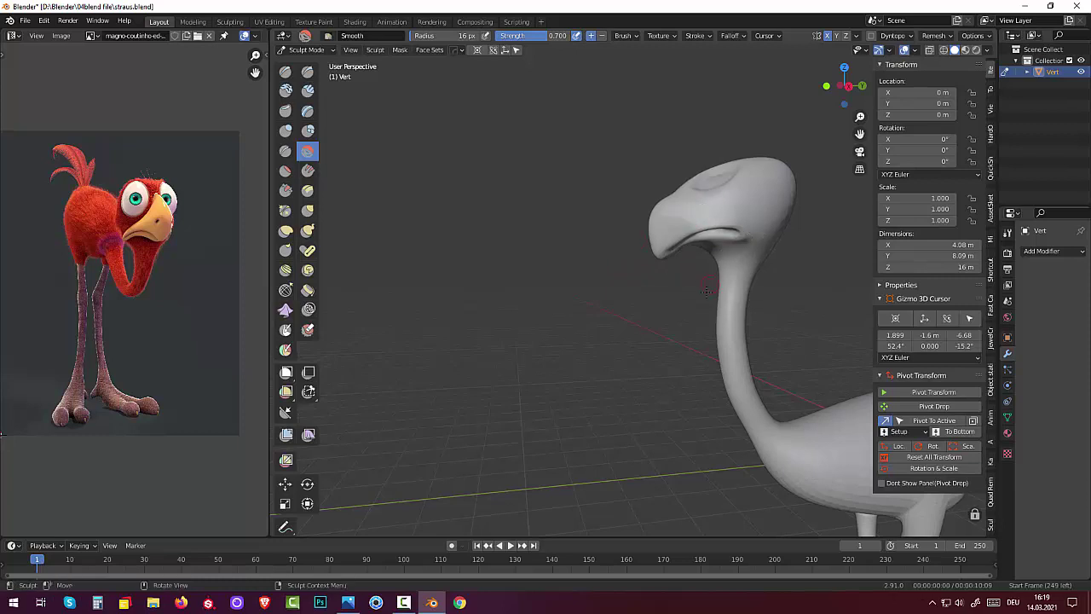
Sharpen the crease along the lower beak edge with the Draw brush
left_click(286, 72)
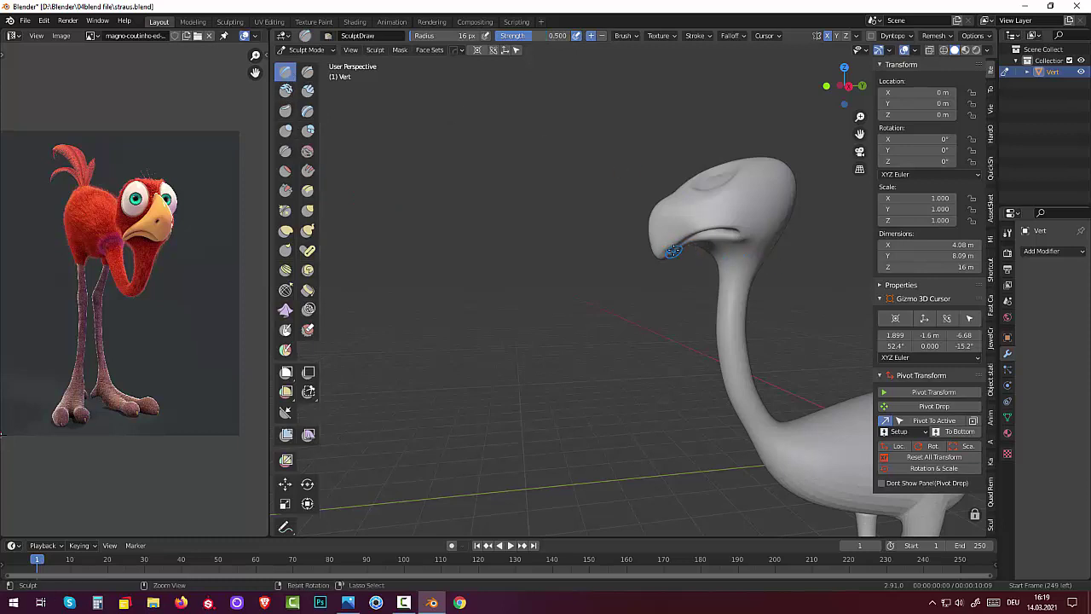
left_click_drag(670, 250, 662, 260)
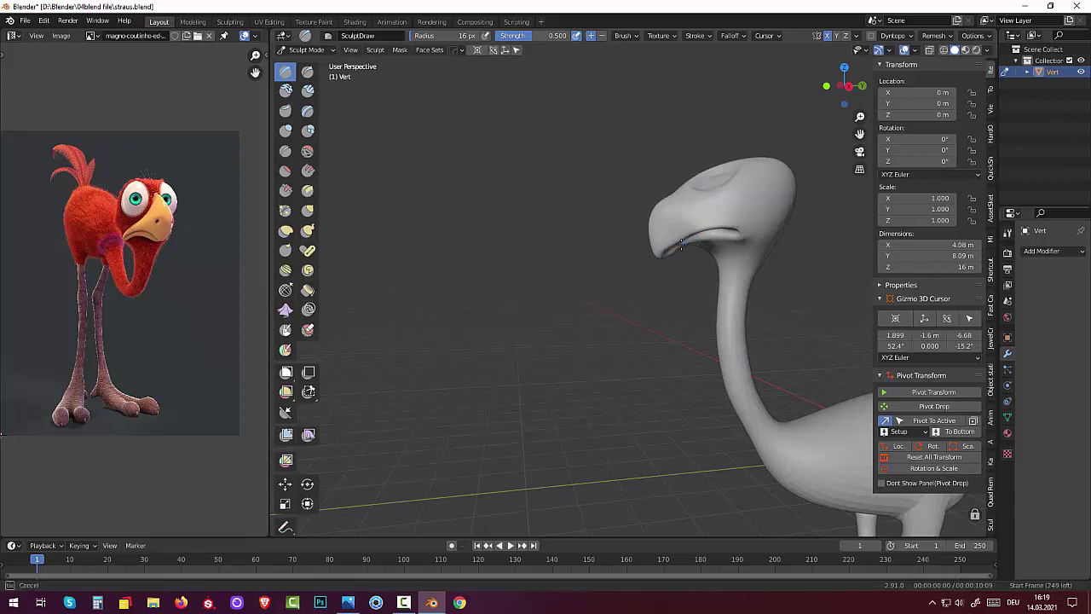
mouse_move(687, 242)
left_mouse_down()
mouse_move(719, 232)
mouse_move(678, 243)
left_mouse_up()
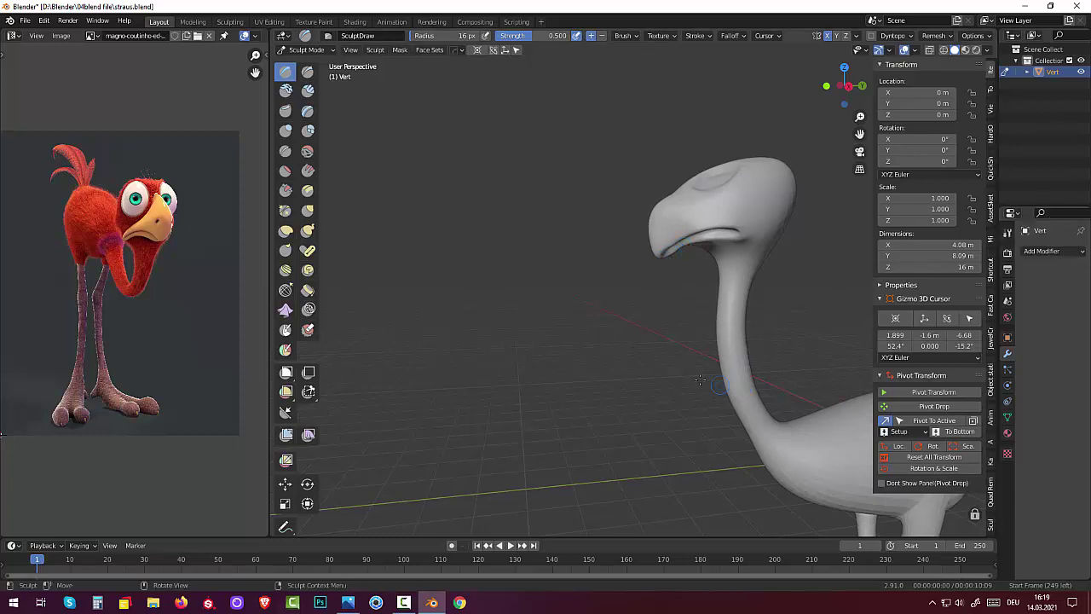
With Elastic Deform at 60 px, pull the beak outward and hollow the front of the head
left_click(284, 230)
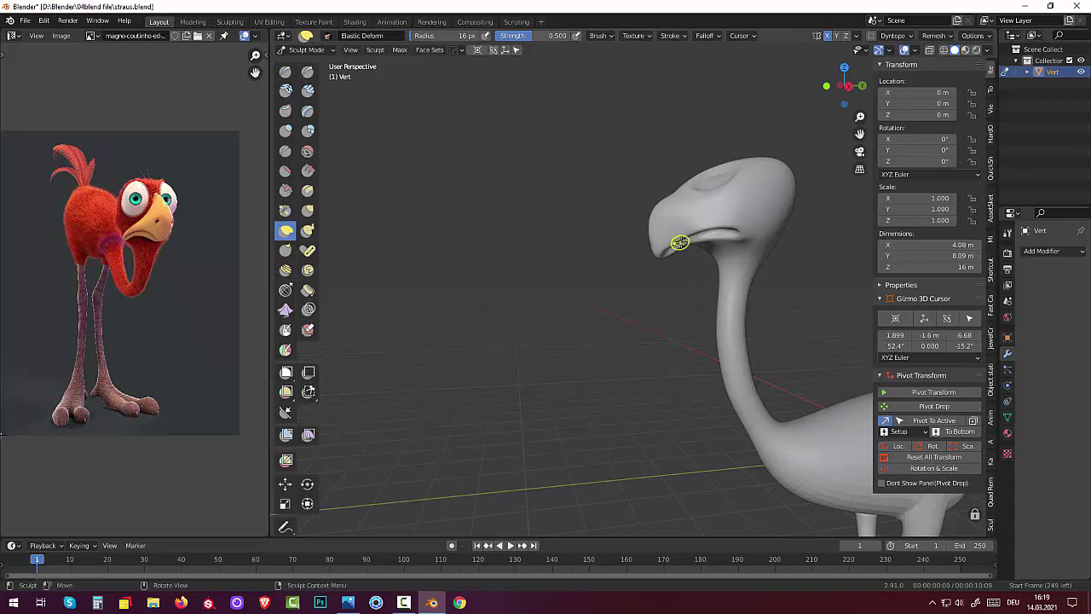
key("f")
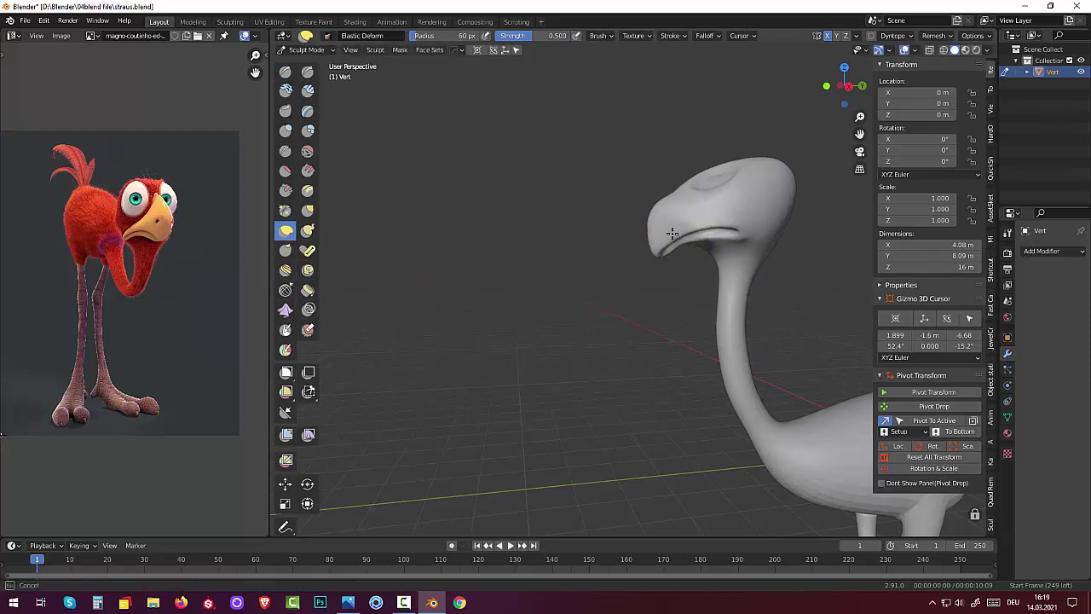
mouse_move(672, 233)
left_mouse_down()
mouse_move(663, 254)
mouse_move(656, 240)
left_mouse_up()
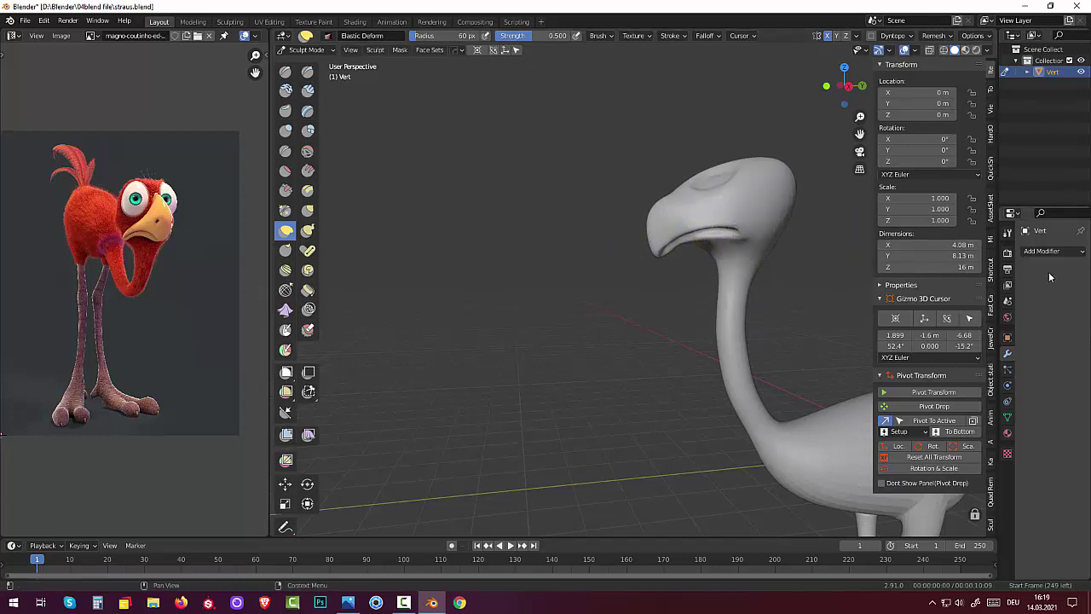
middle_click_drag(840, 287, 767, 324)
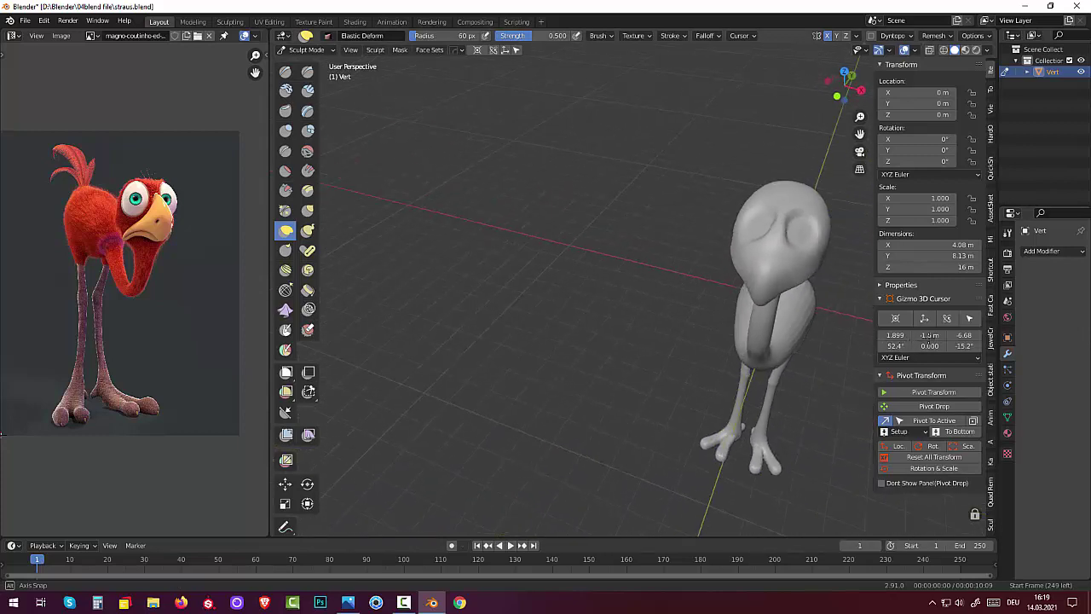
middle_click_drag(928, 335, 925, 310)
middle_click_drag(848, 316, 770, 287)
left_click_drag(530, 229, 520, 238)
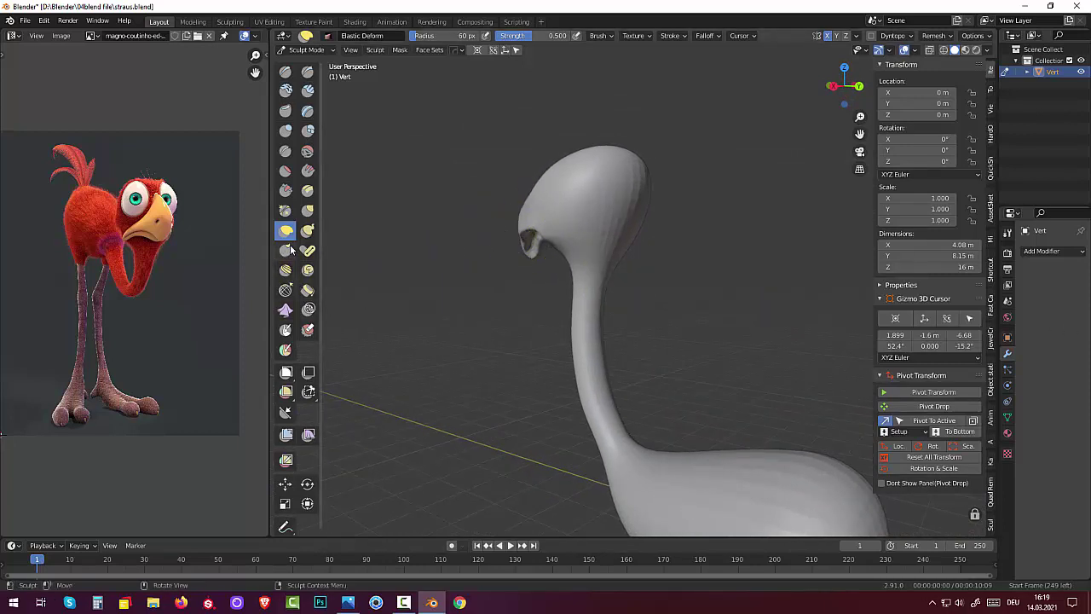
Use Grab to lift the head hollow and reshape the underside of the head
left_click(308, 210)
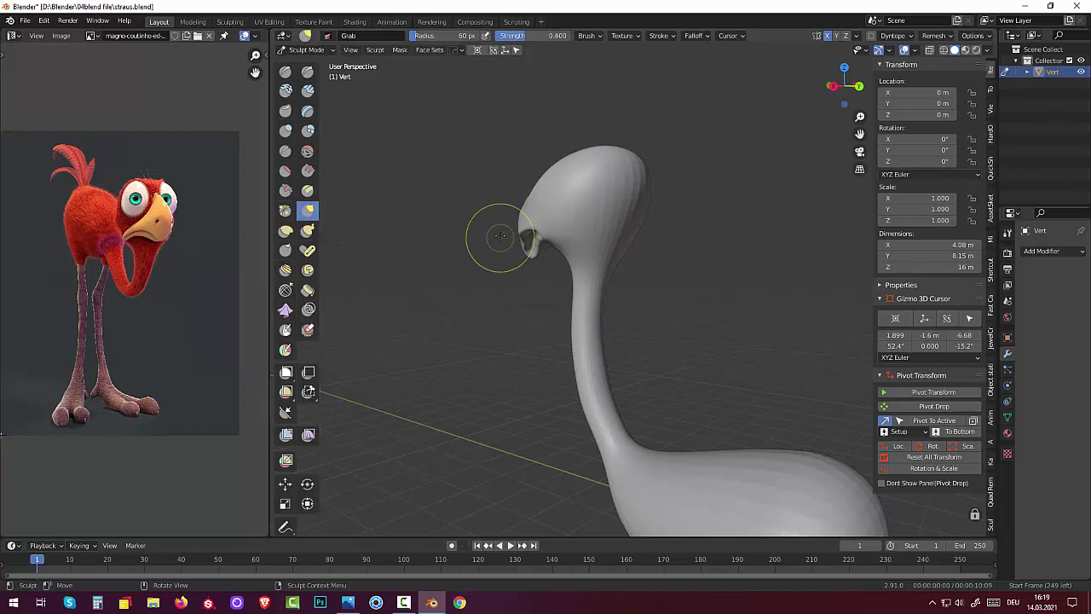
left_click_drag(529, 241, 527, 233)
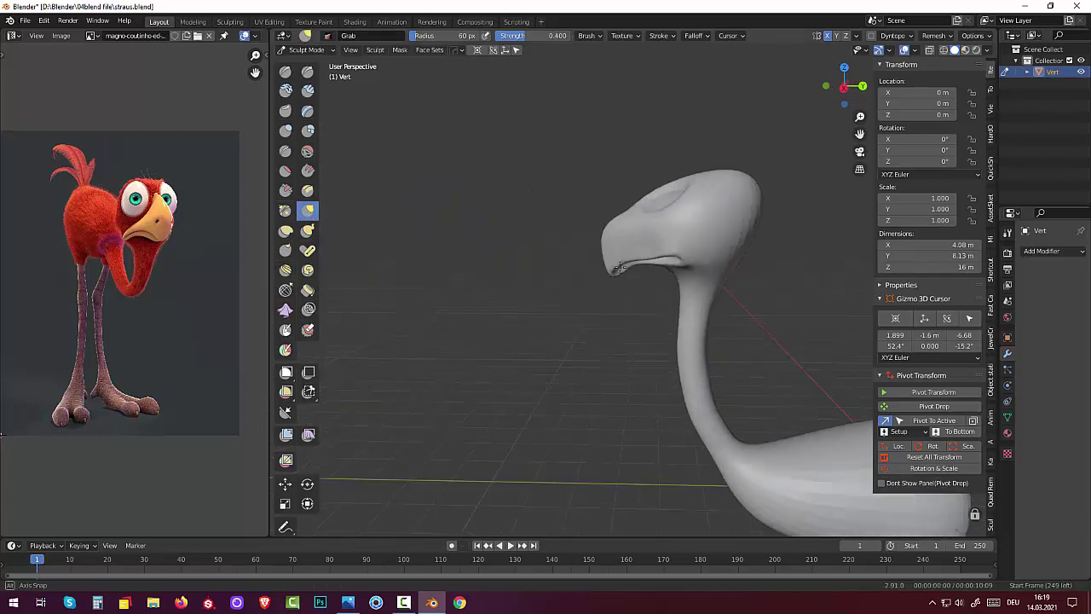
mouse_move(562, 256)
middle_mouse_down()
mouse_move(730, 271)
mouse_move(755, 262)
middle_mouse_up()
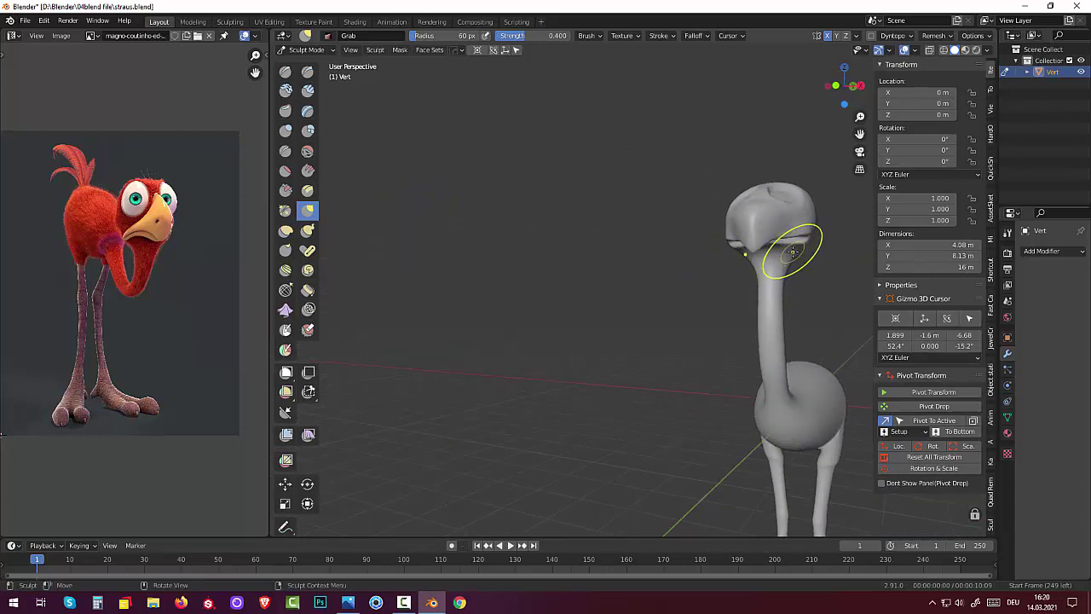
mouse_move(785, 251)
left_mouse_down()
mouse_move(823, 231)
mouse_move(792, 250)
left_mouse_up()
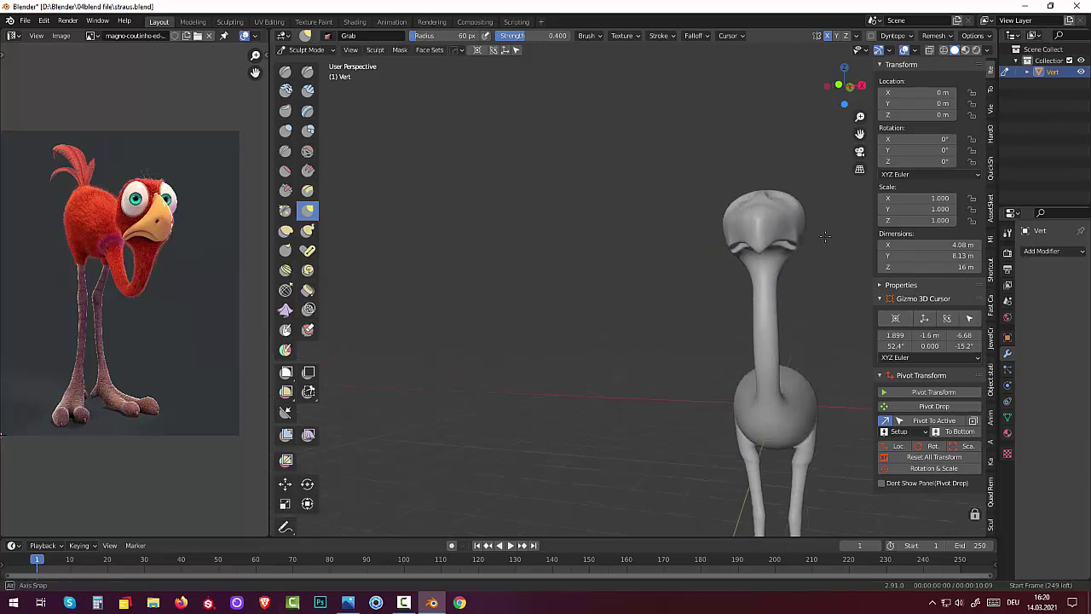
Grab-reshape the beak underside and tip, then smooth the mouth area beneath it
mouse_move(791, 250)
middle_mouse_down()
mouse_move(921, 236)
mouse_move(912, 244)
middle_mouse_up()
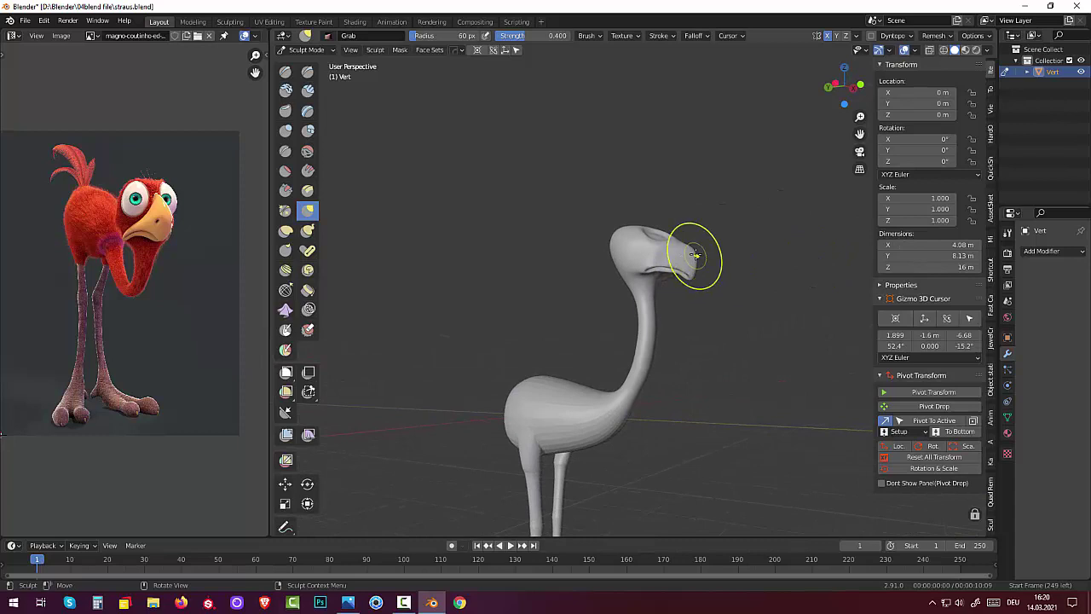
mouse_move(693, 252)
left_mouse_down()
mouse_move(703, 265)
mouse_move(682, 251)
left_mouse_up()
mouse_move(682, 250)
middle_mouse_down()
mouse_move(690, 269)
mouse_move(707, 269)
mouse_move(492, 260)
middle_mouse_up()
scroll(708, 270, "up", 3)
scroll(707, 269, "up", 2)
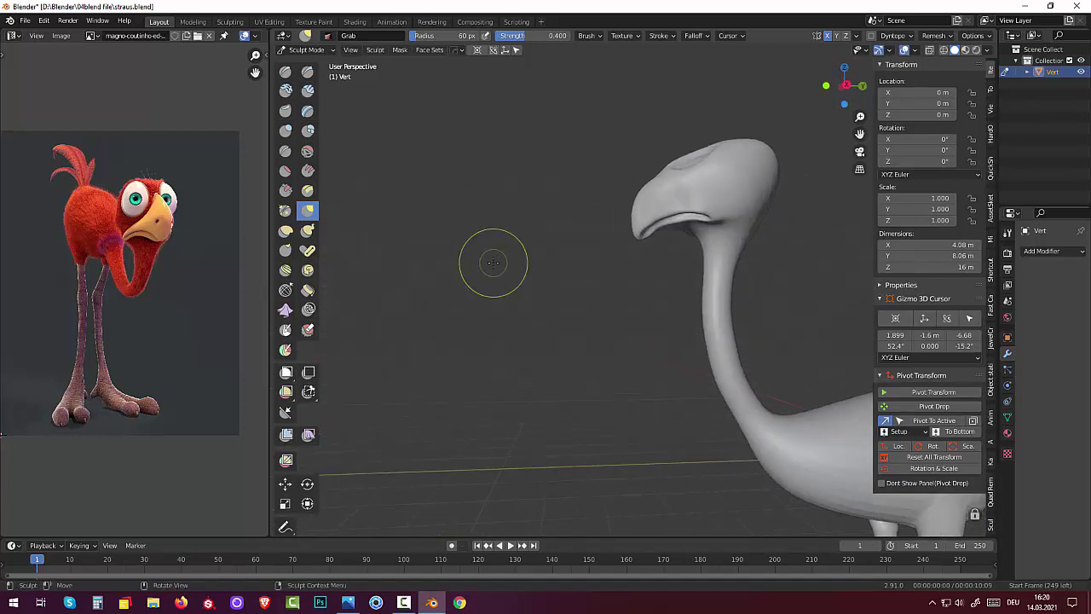
mouse_move(651, 241)
left_mouse_down()
mouse_move(638, 230)
mouse_move(705, 223)
mouse_move(684, 224)
mouse_move(658, 266)
left_mouse_up()
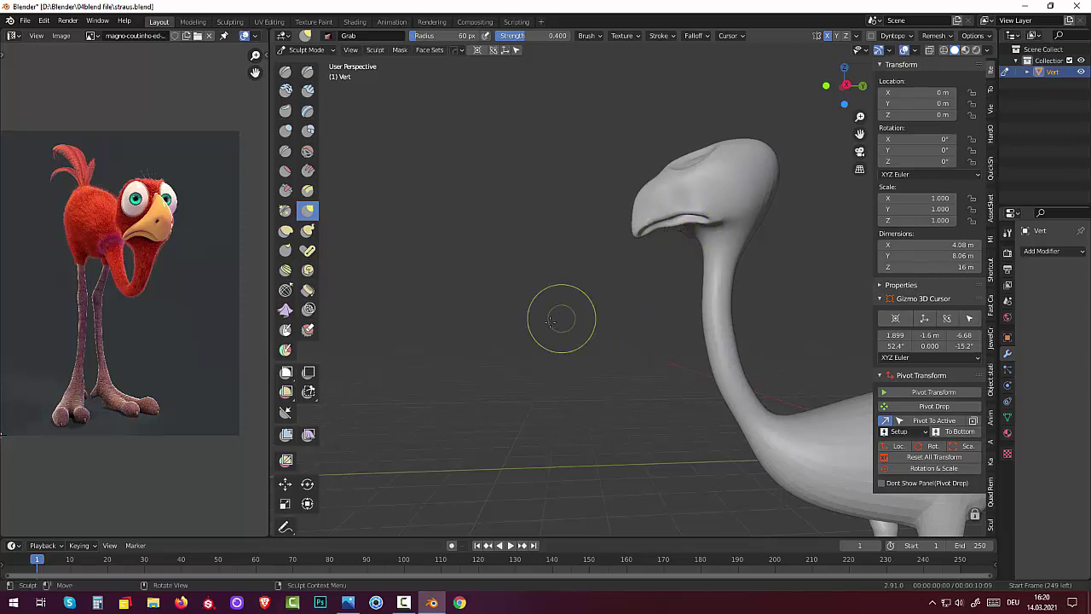
left_click(308, 150)
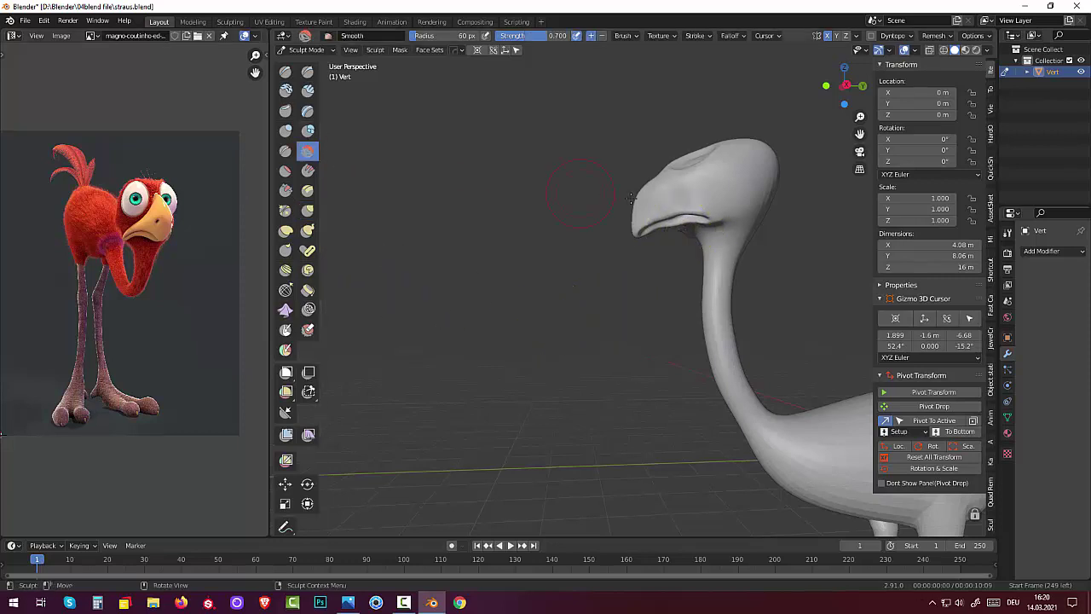
left_click_drag(681, 223, 668, 233)
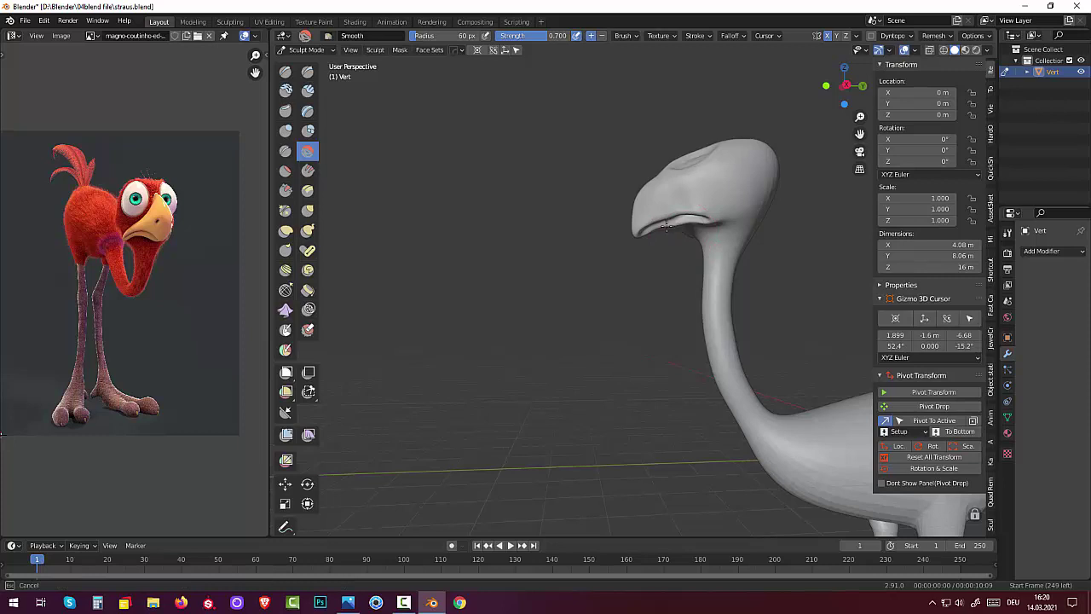
Smooth the mouth corner, then build up Clay Strips over the head top and above the beak
left_click_drag(640, 230, 640, 230)
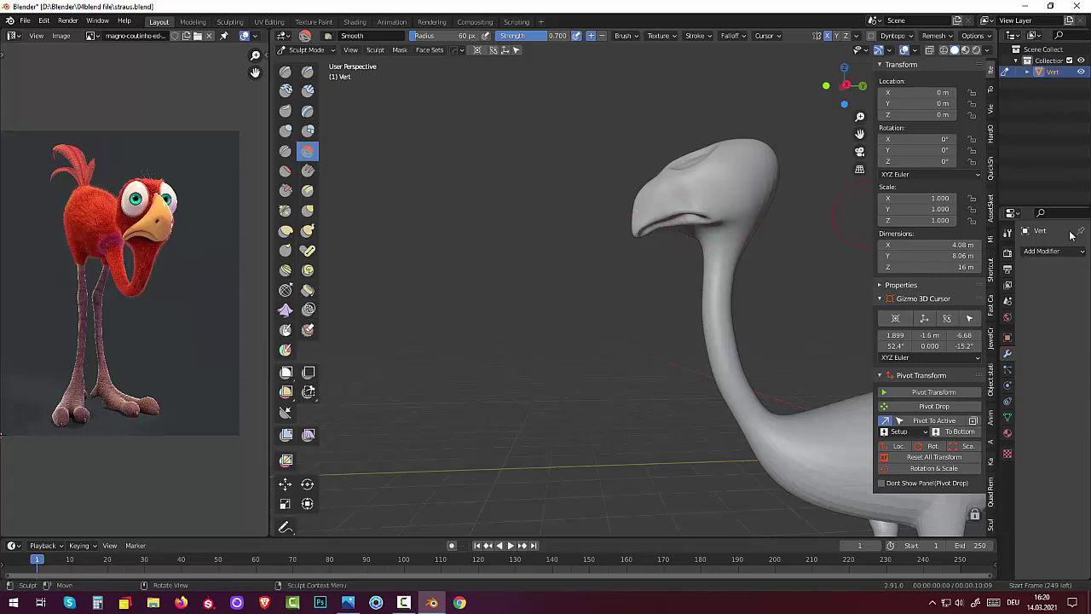
middle_click_drag(756, 207, 480, 124)
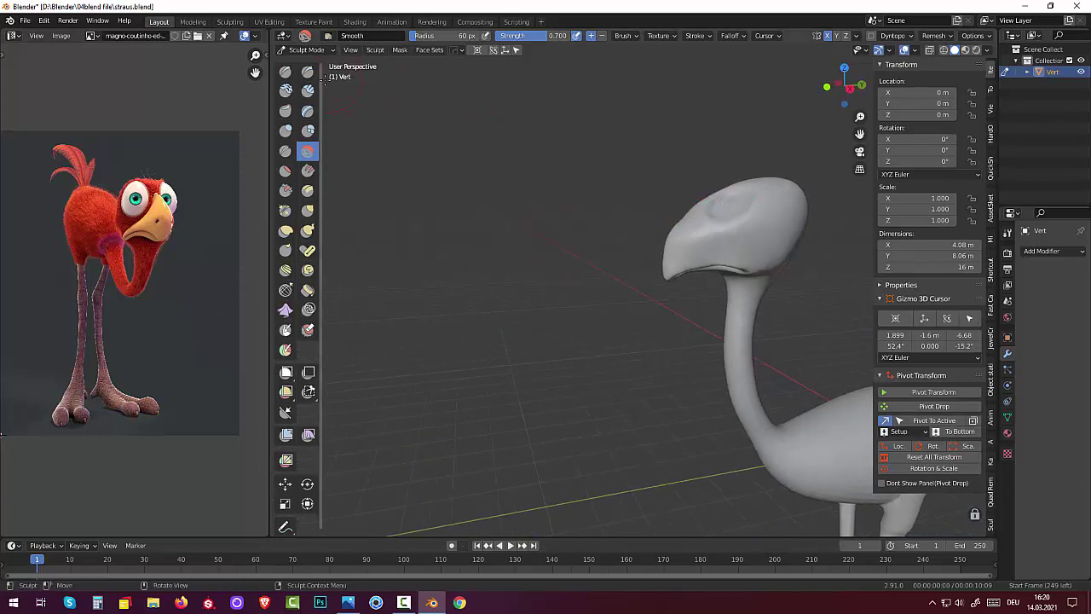
left_click(308, 90)
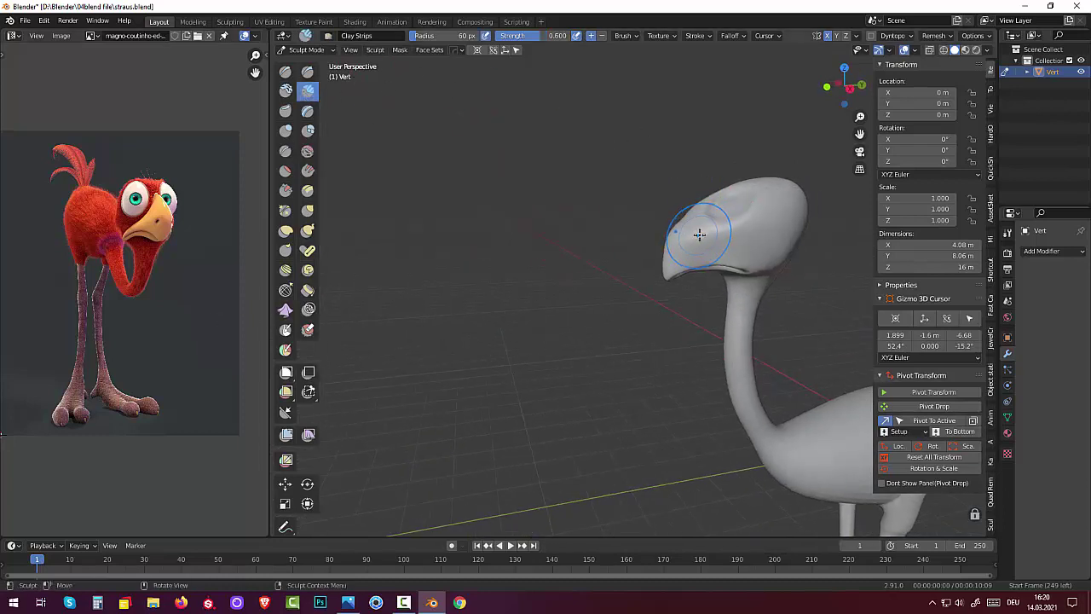
mouse_move(701, 233)
left_mouse_down()
mouse_move(745, 242)
mouse_move(750, 255)
mouse_move(680, 249)
left_mouse_up()
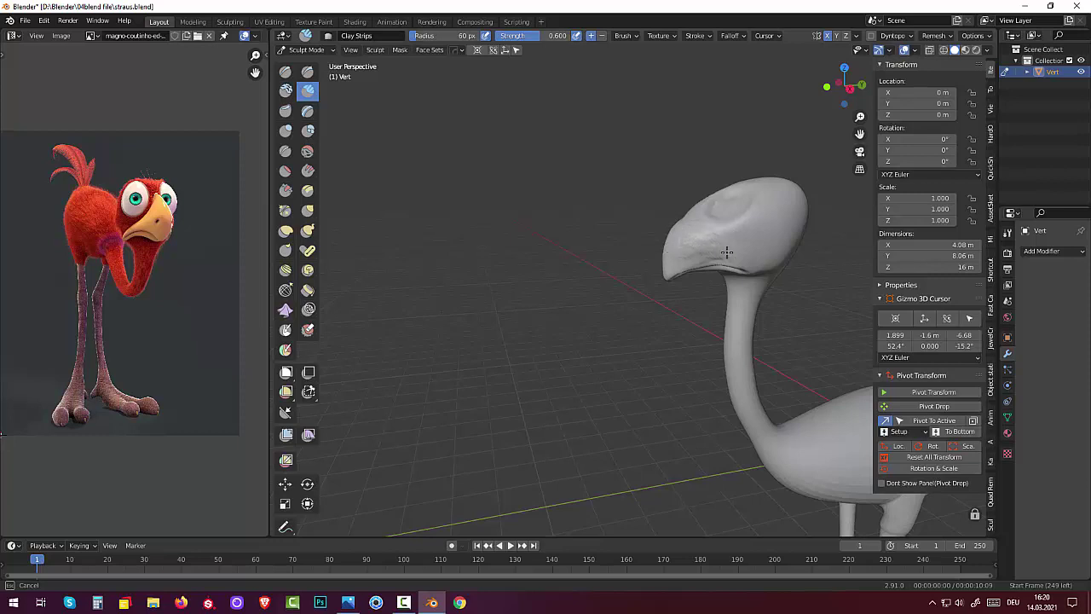
mouse_move(742, 426)
middle_mouse_down()
mouse_move(742, 312)
mouse_move(722, 322)
middle_mouse_up()
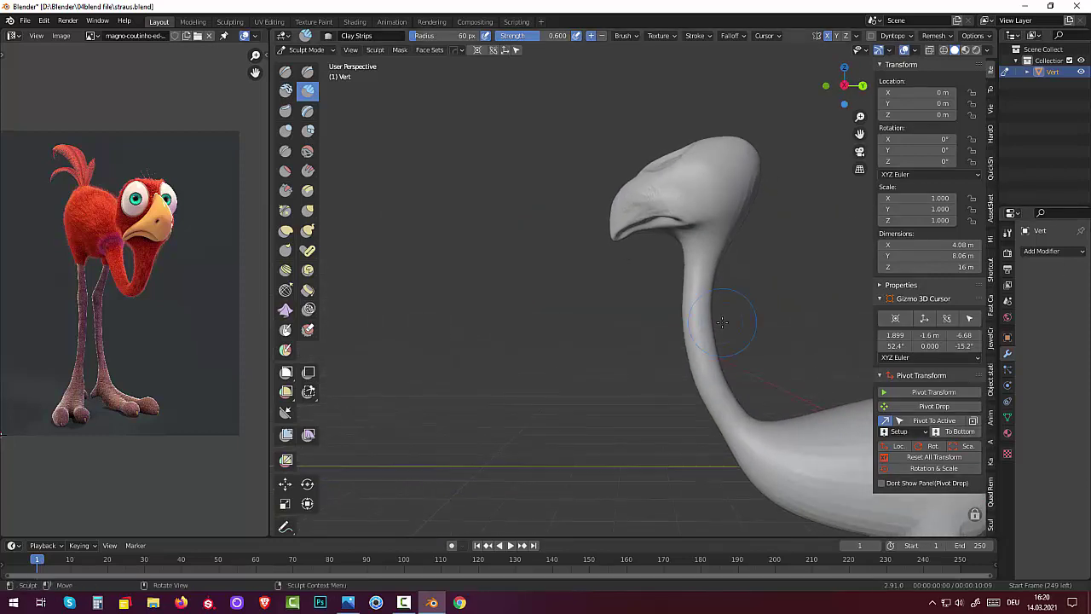
left_click_drag(613, 188, 635, 203)
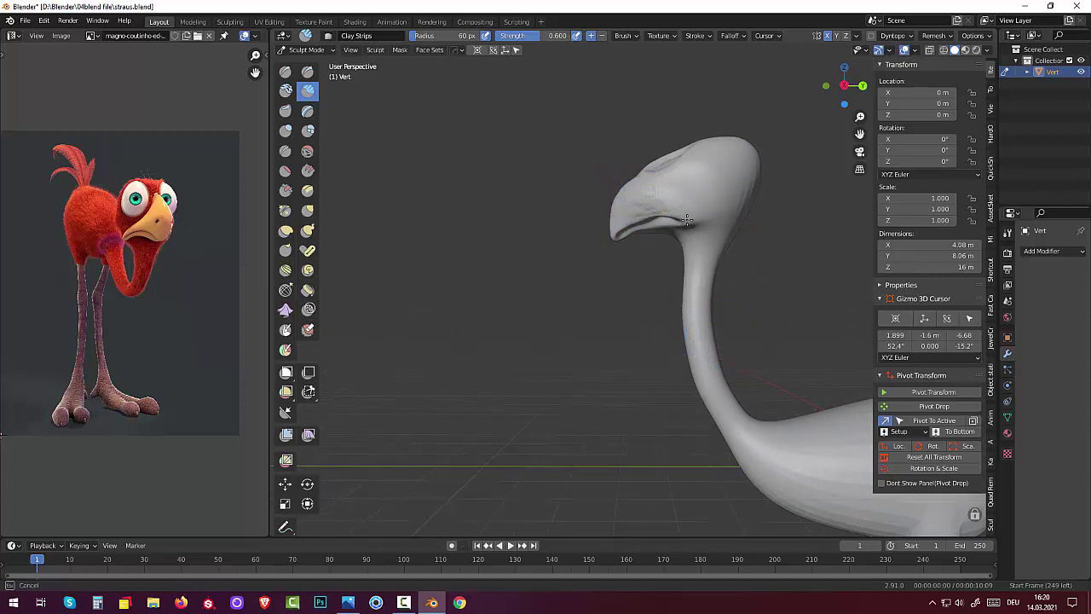
mouse_move(676, 204)
left_mouse_down()
mouse_move(650, 190)
mouse_move(624, 200)
mouse_move(641, 209)
mouse_move(620, 183)
mouse_move(674, 185)
mouse_move(682, 199)
left_mouse_up()
Smooth the beak and head, sculpt near the eye with Draw, and shrink the brush to 10 px
left_click(308, 151)
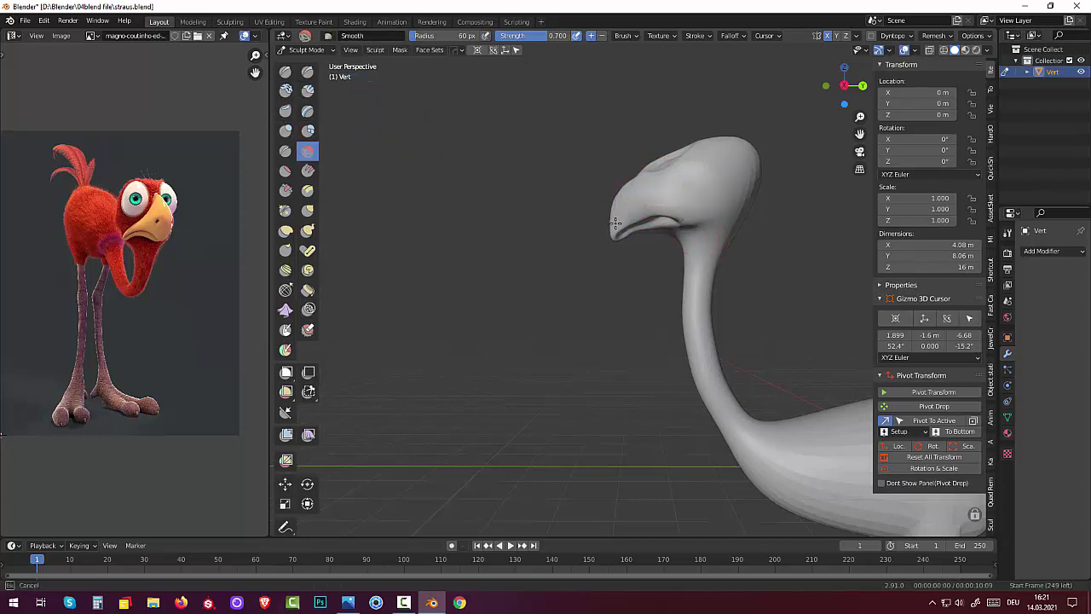
left_click_drag(686, 207, 641, 209)
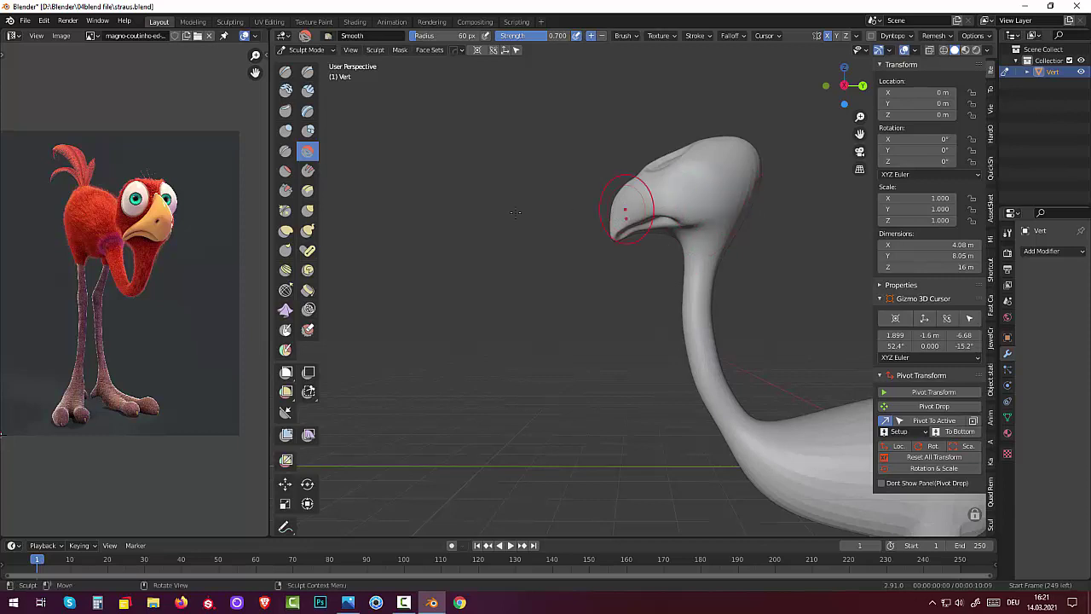
left_click(285, 73)
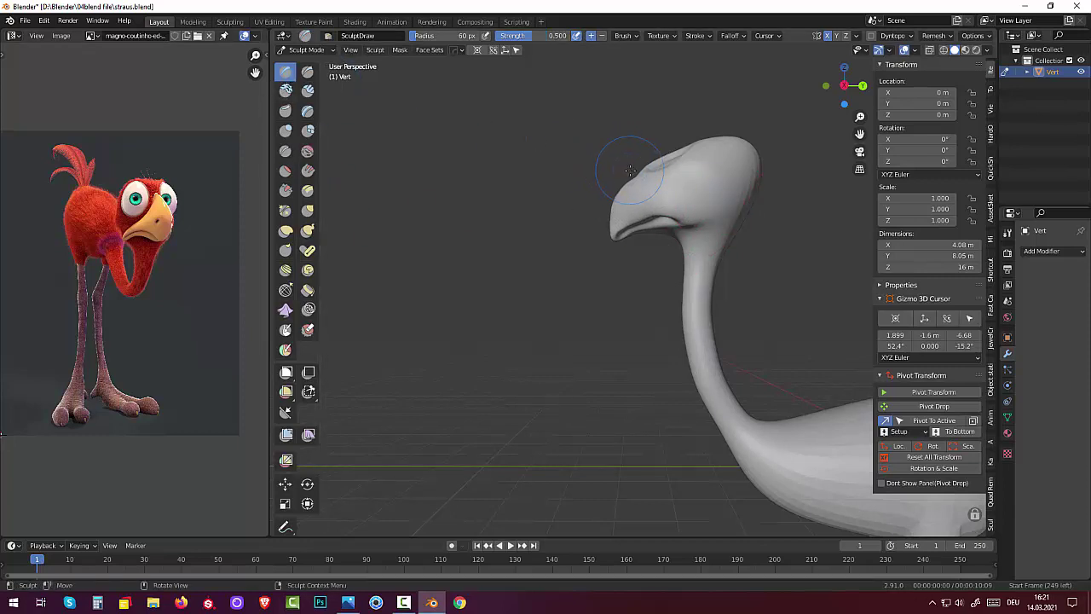
mouse_move(629, 170)
left_mouse_down()
mouse_move(677, 195)
mouse_move(679, 209)
mouse_move(687, 198)
left_mouse_up()
key("ctrl")
key("alt")
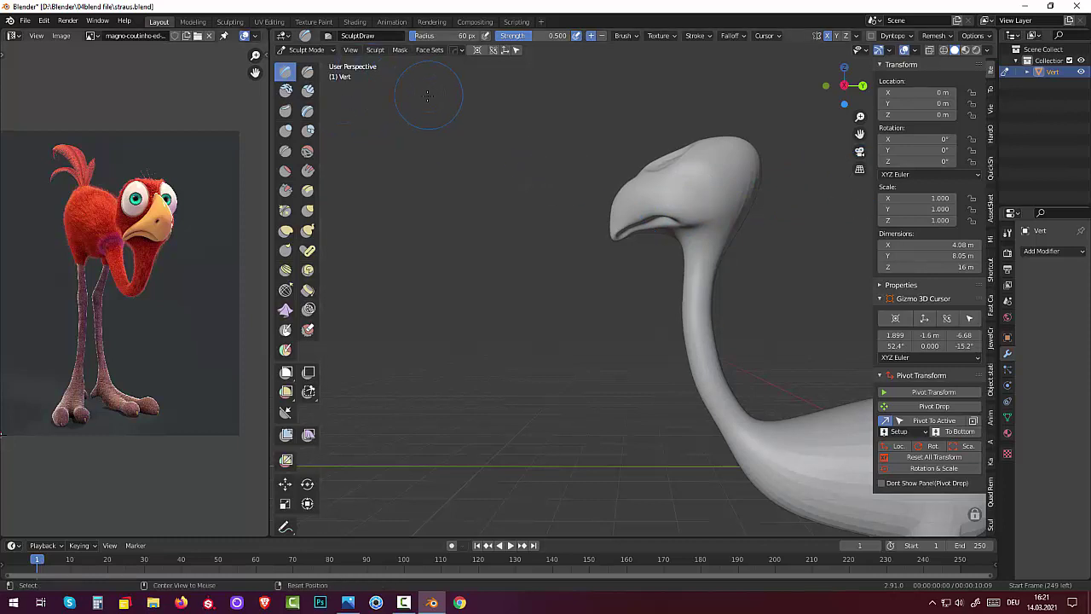
key("f")
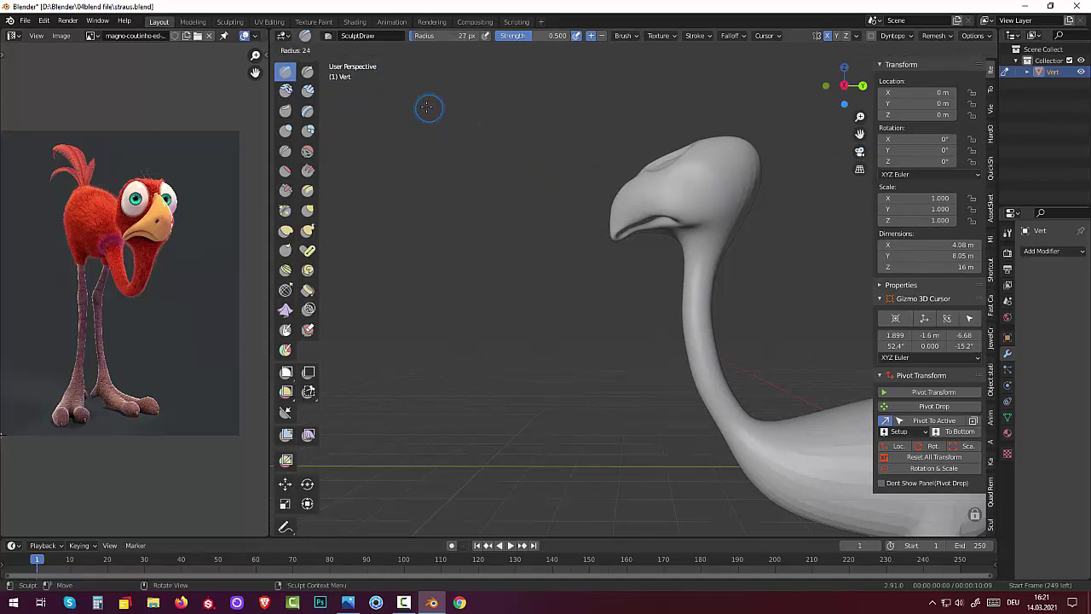
left_click(418, 52)
Carve the mouth line behind the beak with an inverted Draw stroke, then smooth the head
left_click_drag(665, 205, 713, 217)
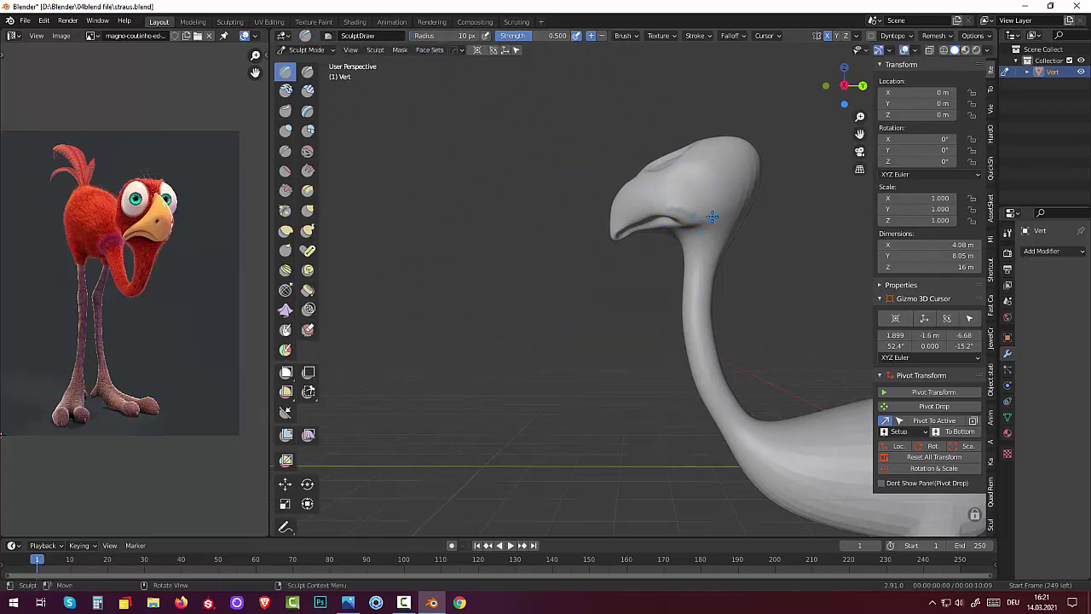
key("ctrl")
key("ctrl")
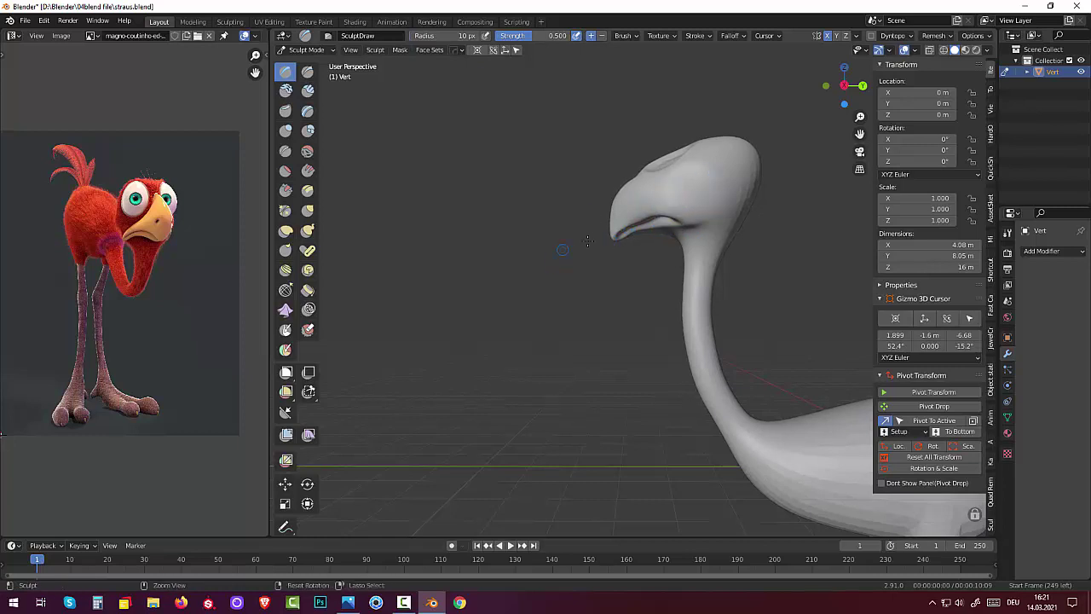
left_click_drag(652, 220, 660, 220, "ctrl")
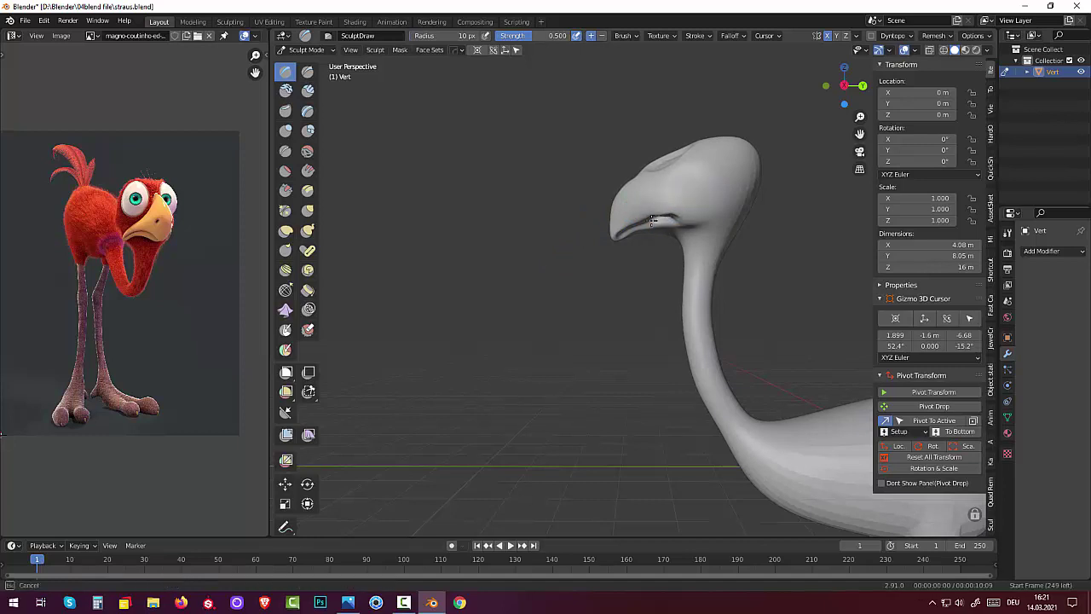
left_click_drag(634, 228, 688, 202, "ctrl")
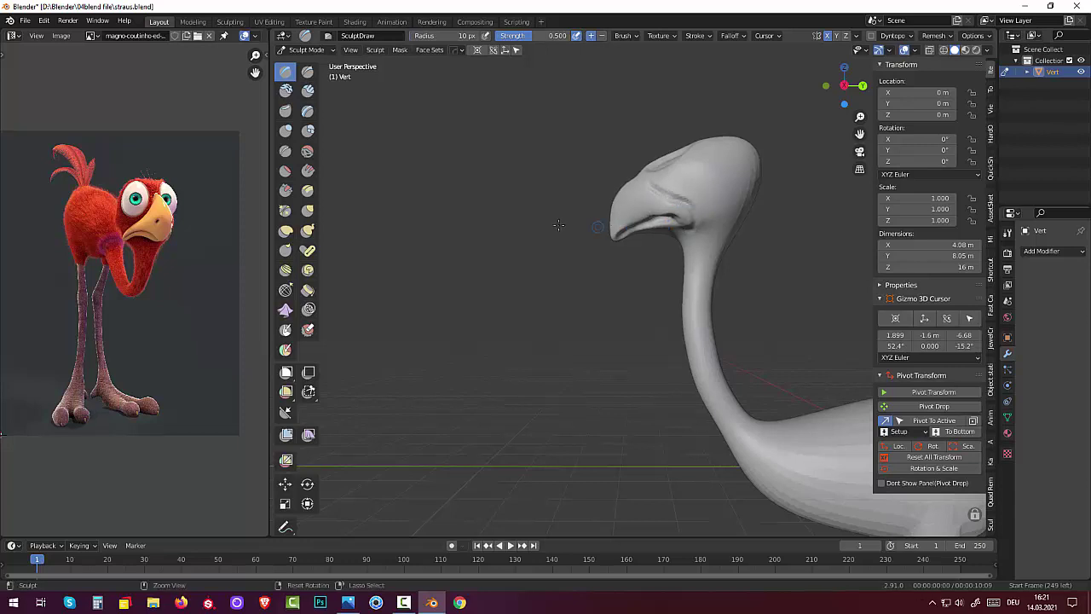
left_click(307, 150)
left_click_drag(613, 181, 670, 195)
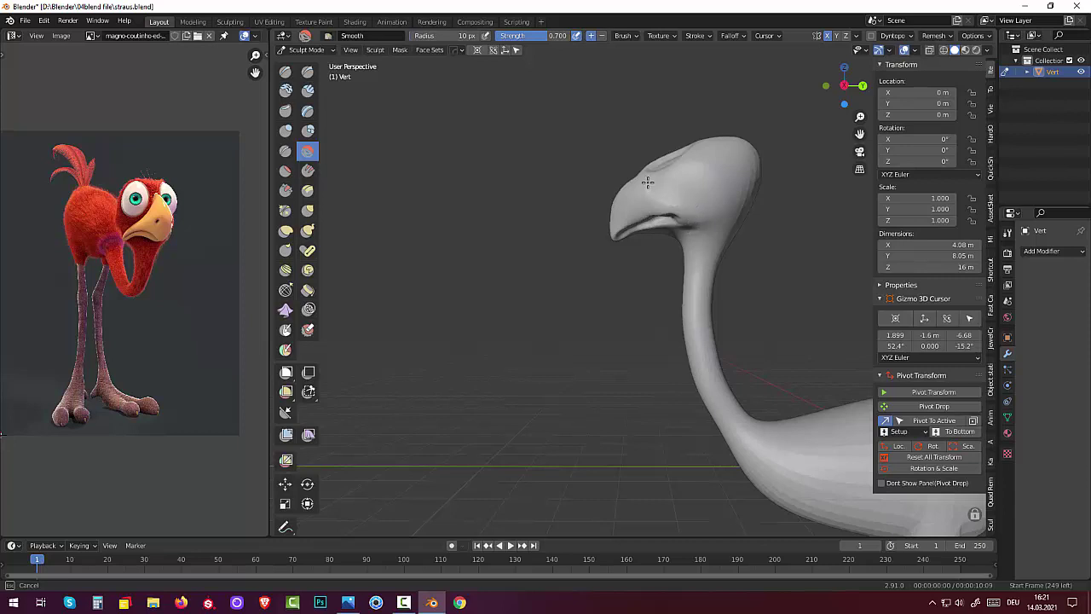
Smooth under the beak and along the beak edge from a close side view
left_click_drag(691, 225, 672, 223)
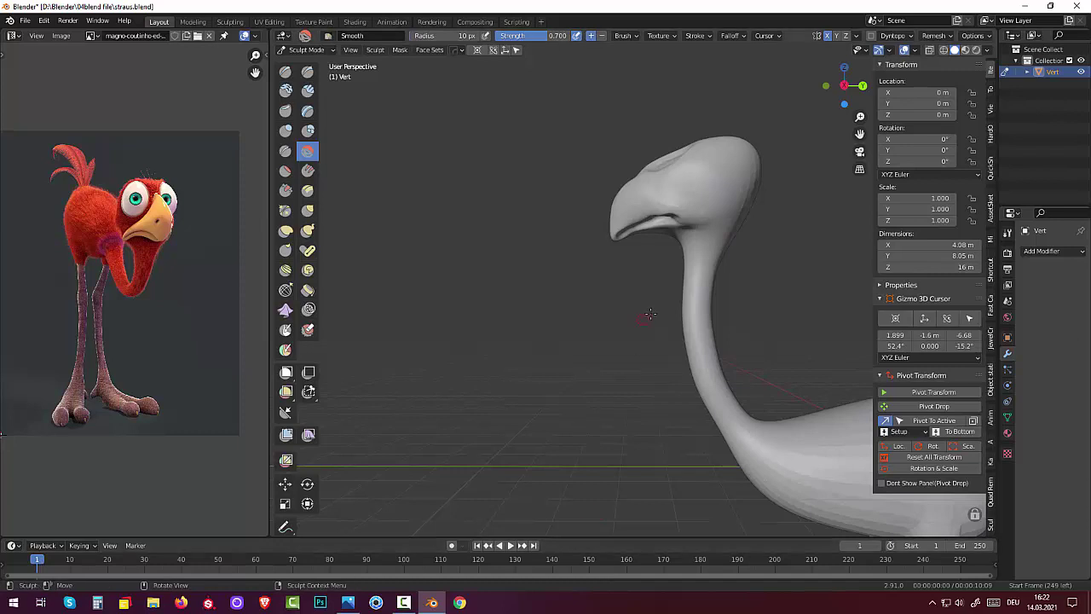
mouse_move(651, 313)
middle_mouse_down()
mouse_move(763, 309)
mouse_move(748, 358)
middle_mouse_up()
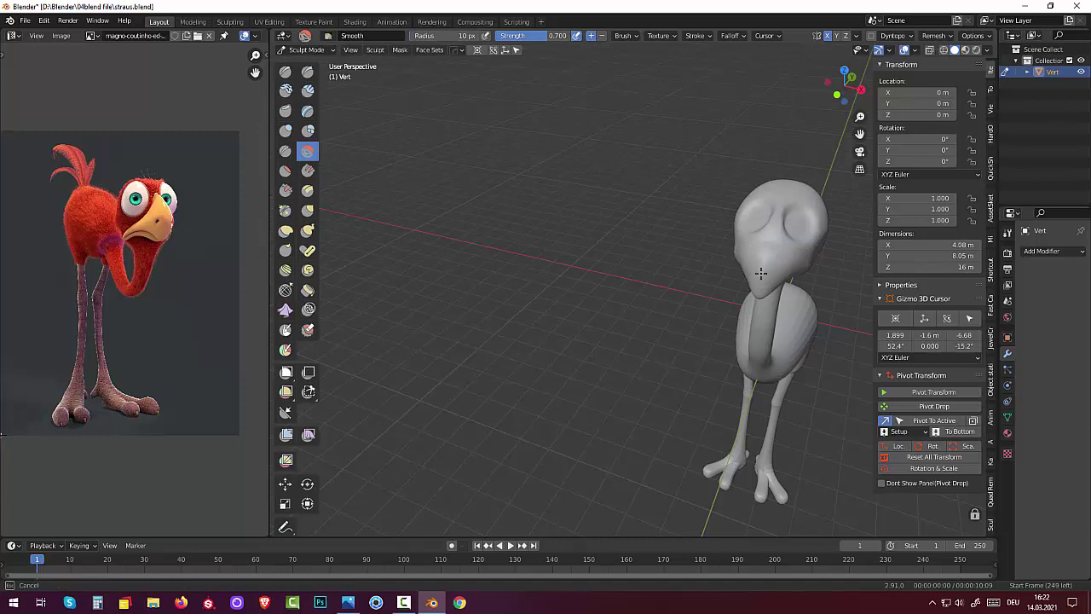
scroll(776, 250, "up", 5)
middle_click_drag(775, 250, 619, 259)
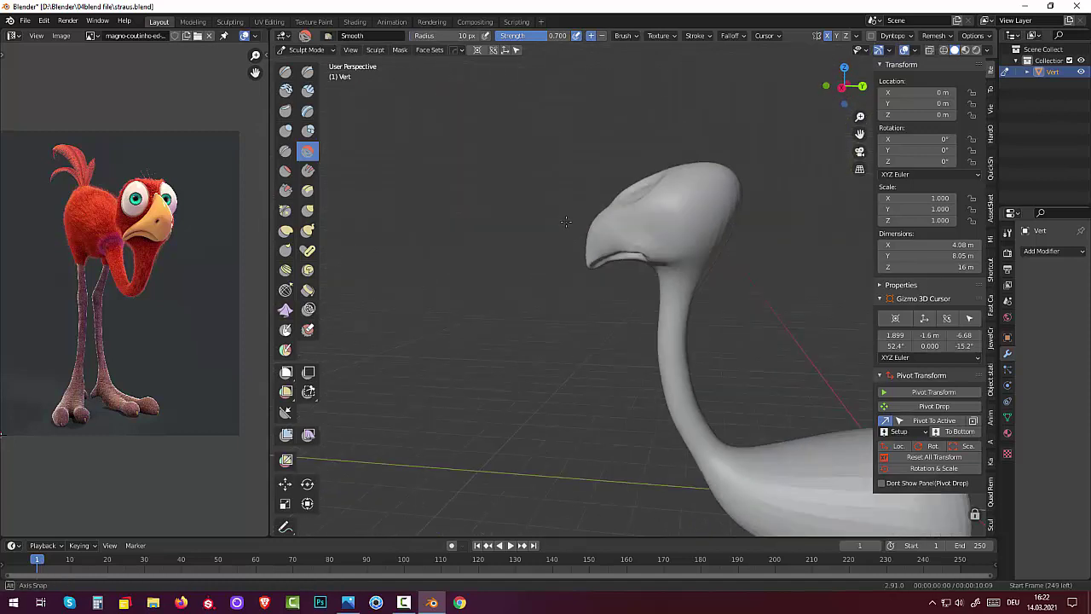
scroll(639, 261, "up", 2)
mouse_move(647, 204)
left_mouse_down()
mouse_move(624, 211)
mouse_move(758, 223)
left_mouse_up()
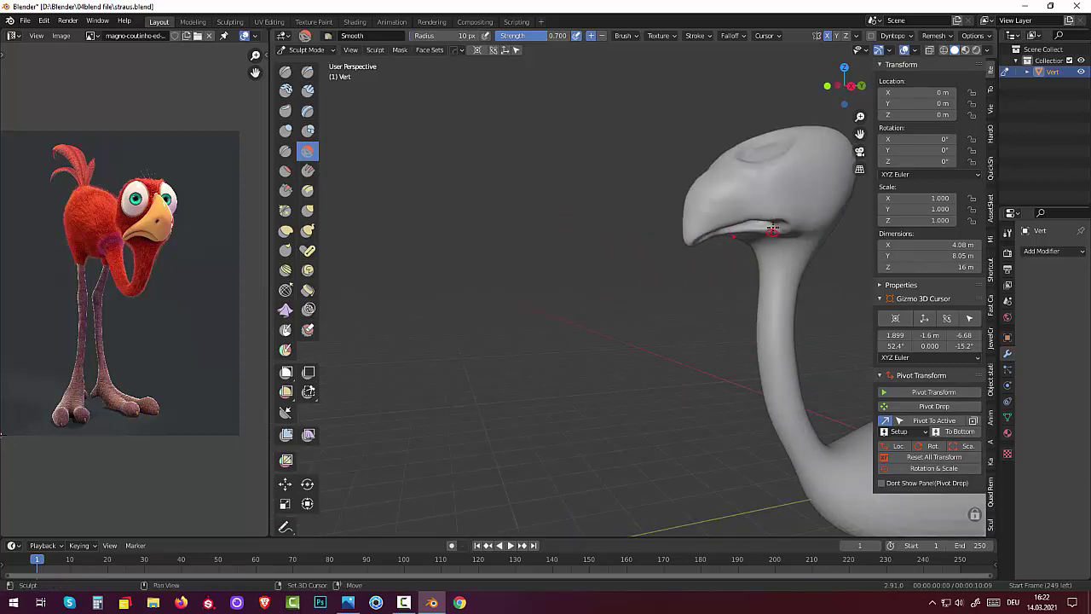
Smooth down the jaw line below the mouth, ending on the Grab brush
middle_click_drag(727, 223, 714, 297)
scroll(714, 297, "up", 2)
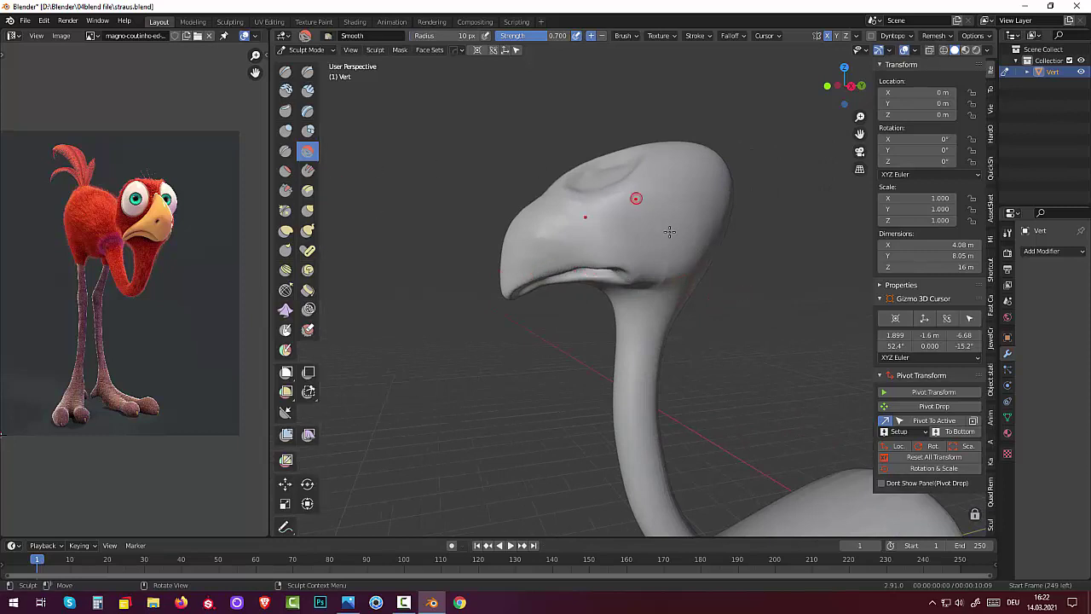
left_click_drag(670, 232, 673, 273)
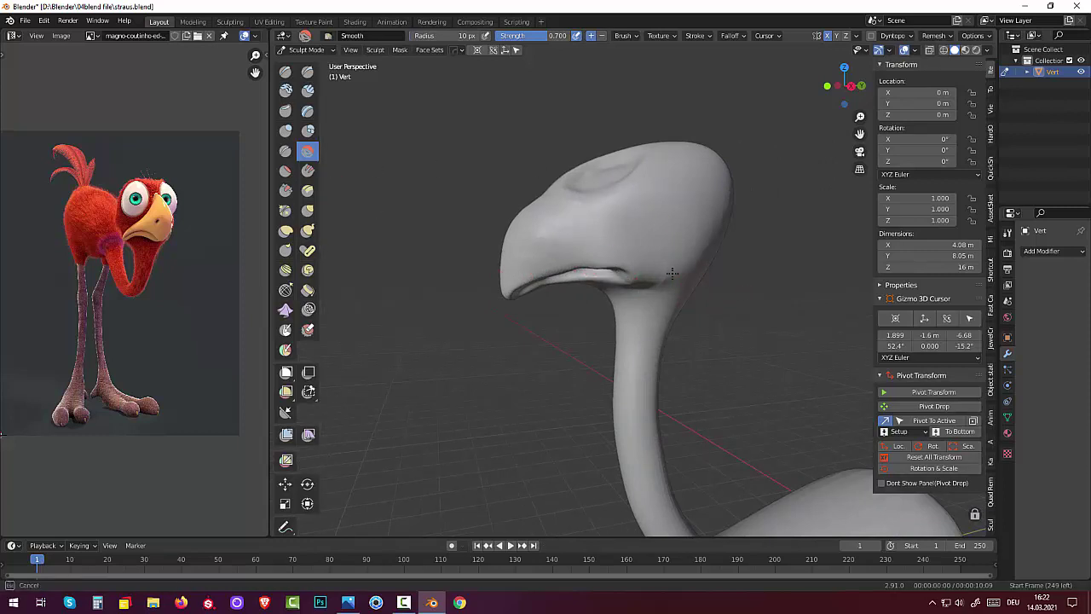
left_click(284, 71)
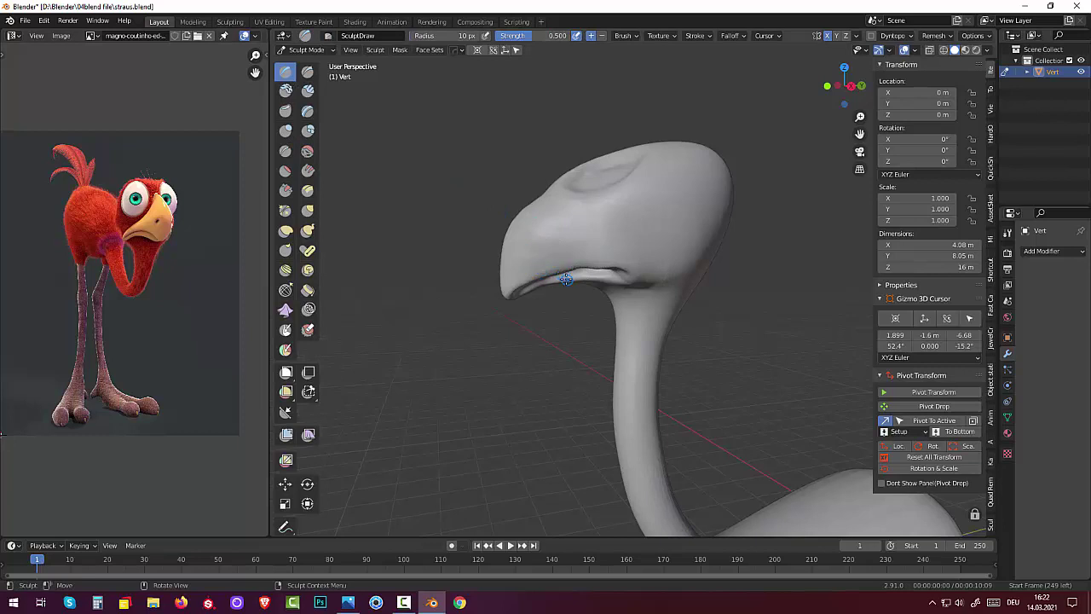
left_click(306, 212)
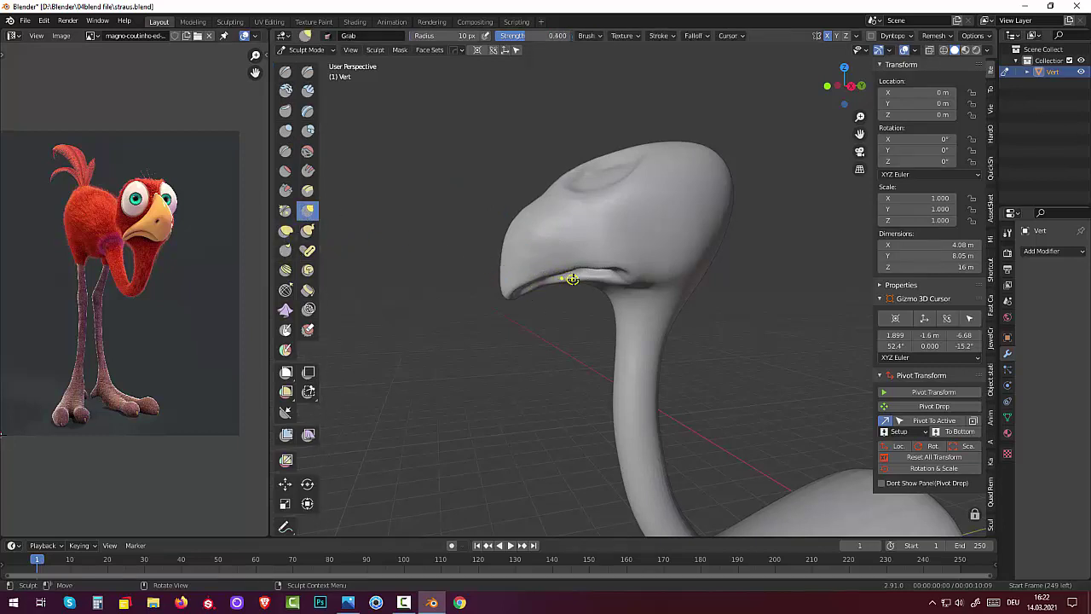
Enlarge the Grab brush to 40 px and pull the lower lip outward beneath the beak
key("f")
left_click(561, 276)
mouse_move(562, 275)
left_mouse_down()
mouse_move(545, 270)
mouse_move(608, 260)
mouse_move(625, 270)
mouse_move(544, 287)
mouse_move(558, 287)
mouse_move(532, 275)
mouse_move(635, 275)
left_mouse_up()
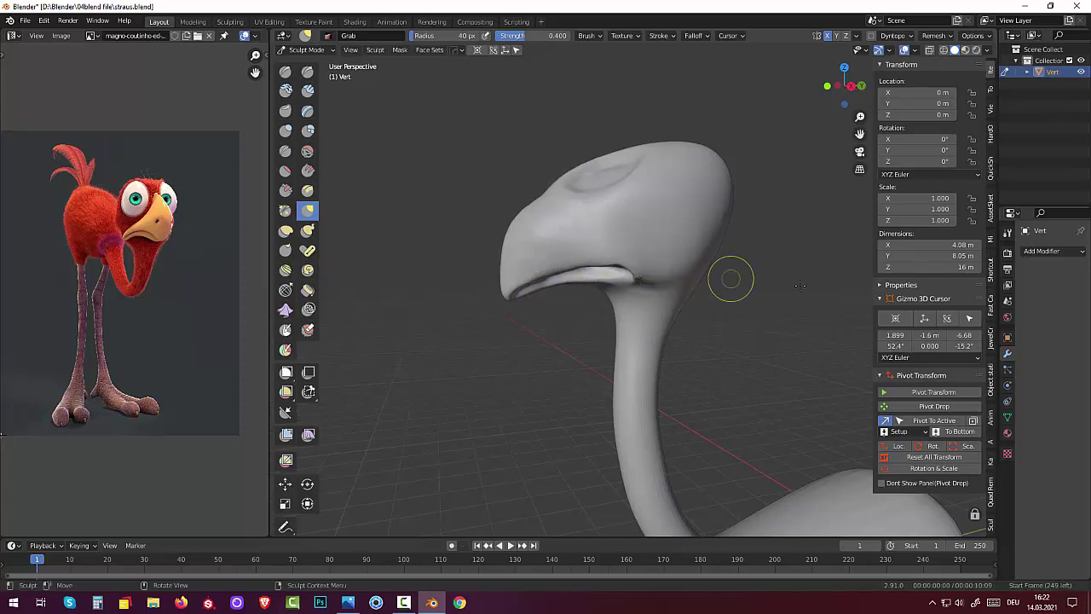
mouse_move(628, 282)
middle_mouse_down()
mouse_move(707, 266)
mouse_move(634, 277)
middle_mouse_up()
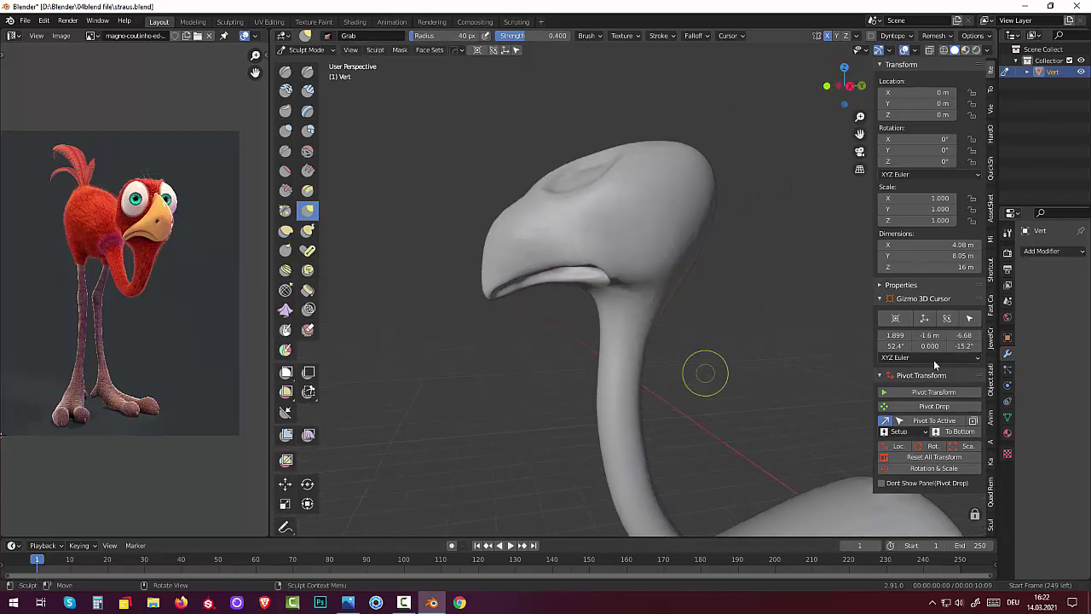
Smooth the lower lip and the beak-neck crease with a 77 px Smooth brush
left_click(308, 151)
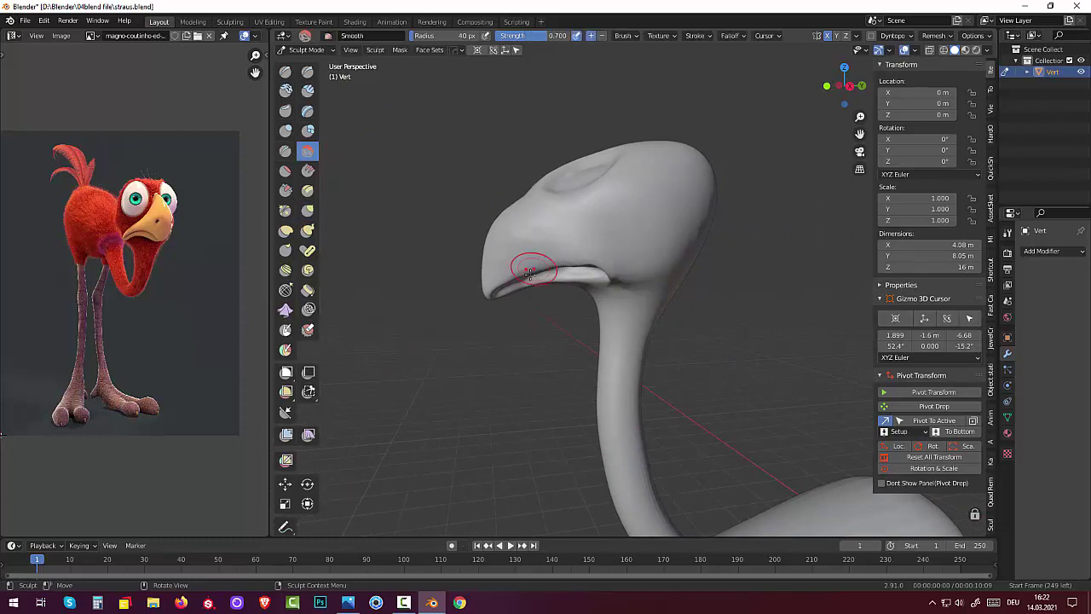
left_click_drag(502, 286, 608, 271)
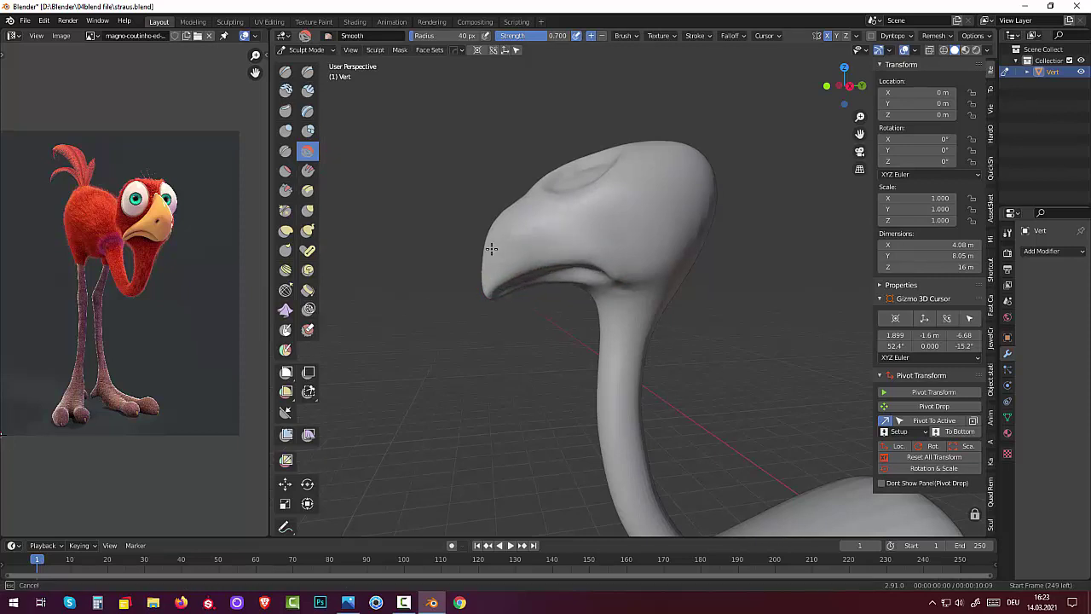
left_click_drag(499, 219, 373, 210)
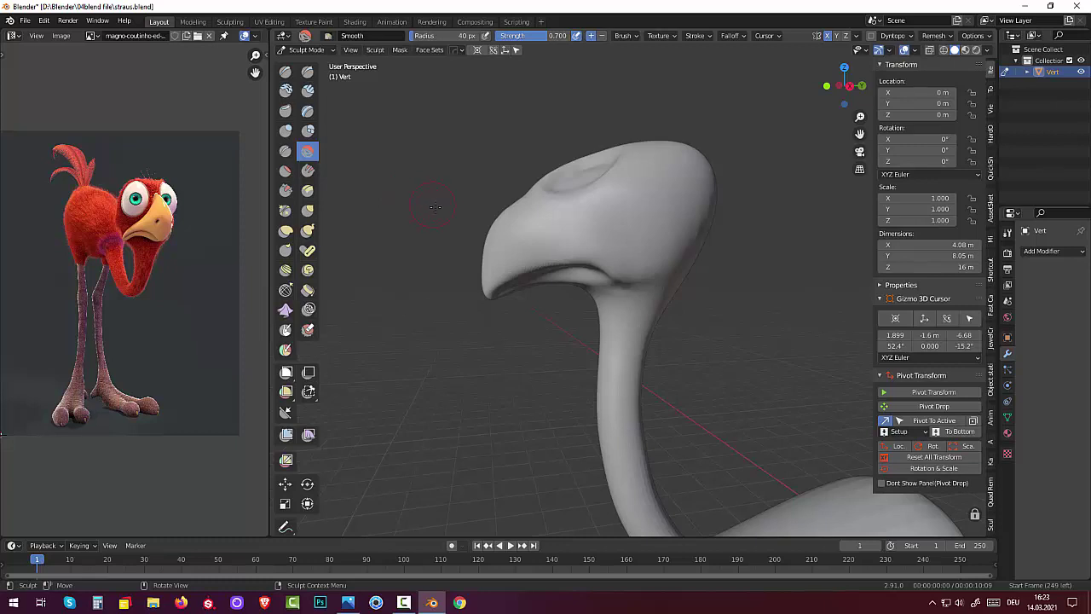
key("f")
left_click(511, 226)
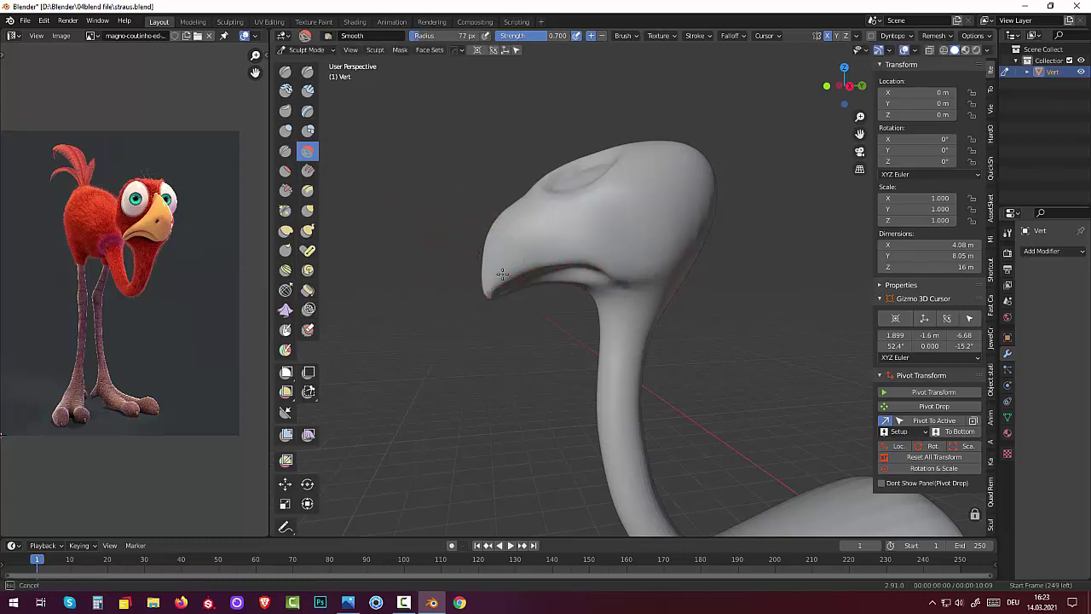
mouse_move(502, 272)
left_mouse_down()
mouse_move(576, 250)
mouse_move(529, 262)
mouse_move(544, 252)
left_mouse_up()
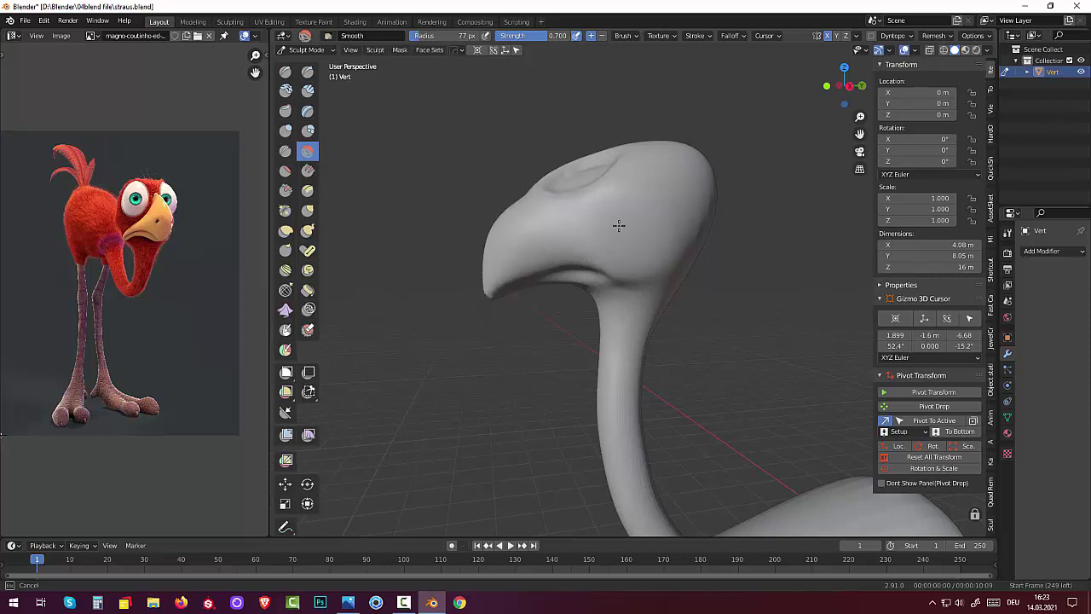
mouse_move(637, 287)
left_mouse_down()
mouse_move(608, 292)
mouse_move(703, 257)
left_mouse_up()
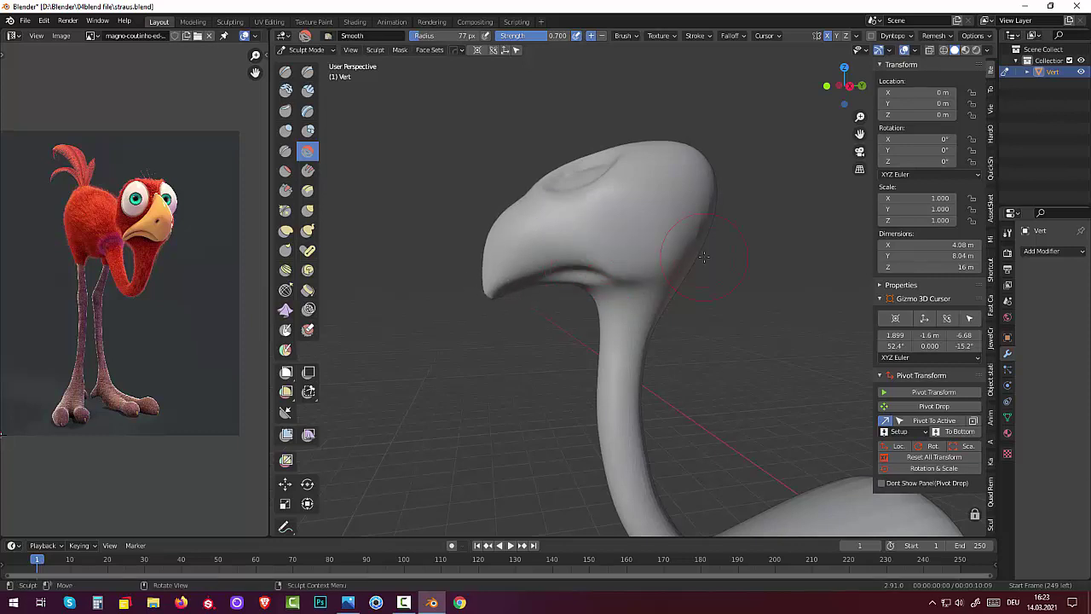
Pinch the beak's underside into a sharper edge with Pinch/Magnify
mouse_move(730, 108)
middle_mouse_down()
mouse_move(743, 187)
mouse_move(620, 295)
middle_mouse_up()
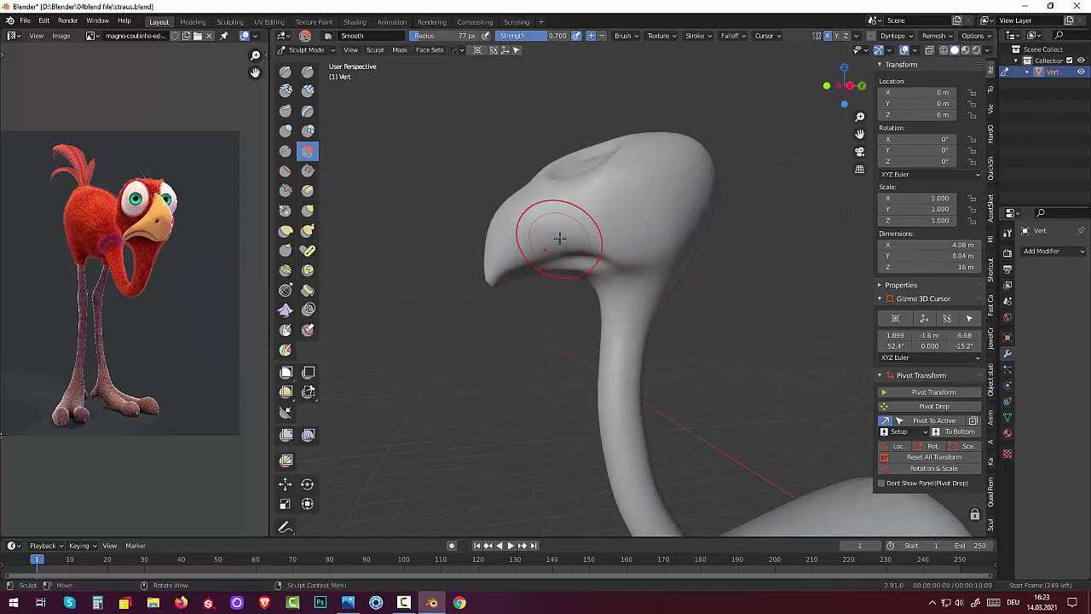
left_click_drag(559, 228, 579, 252)
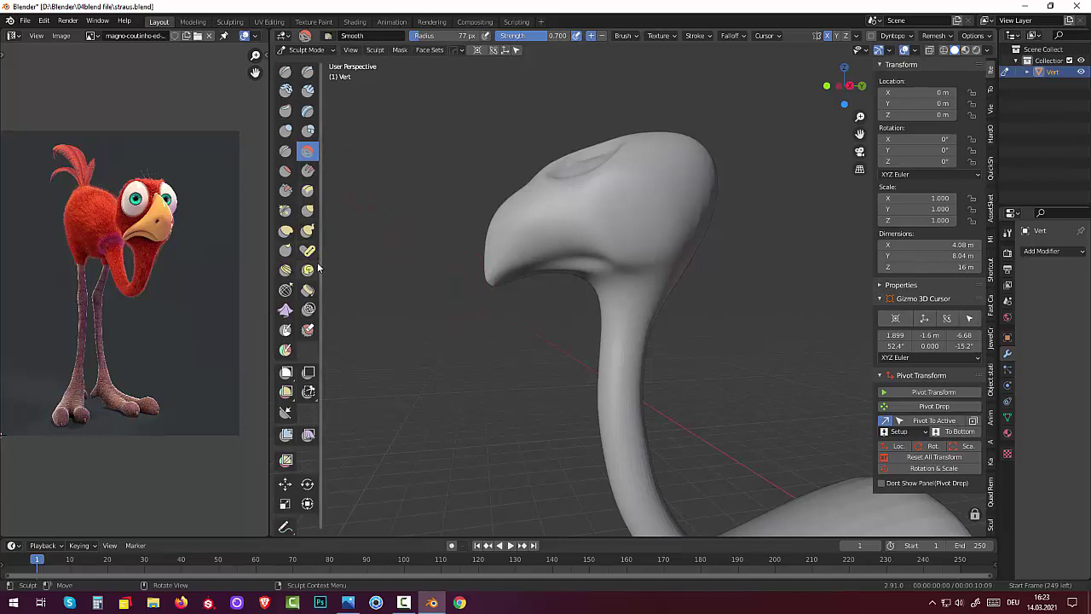
left_click(285, 209)
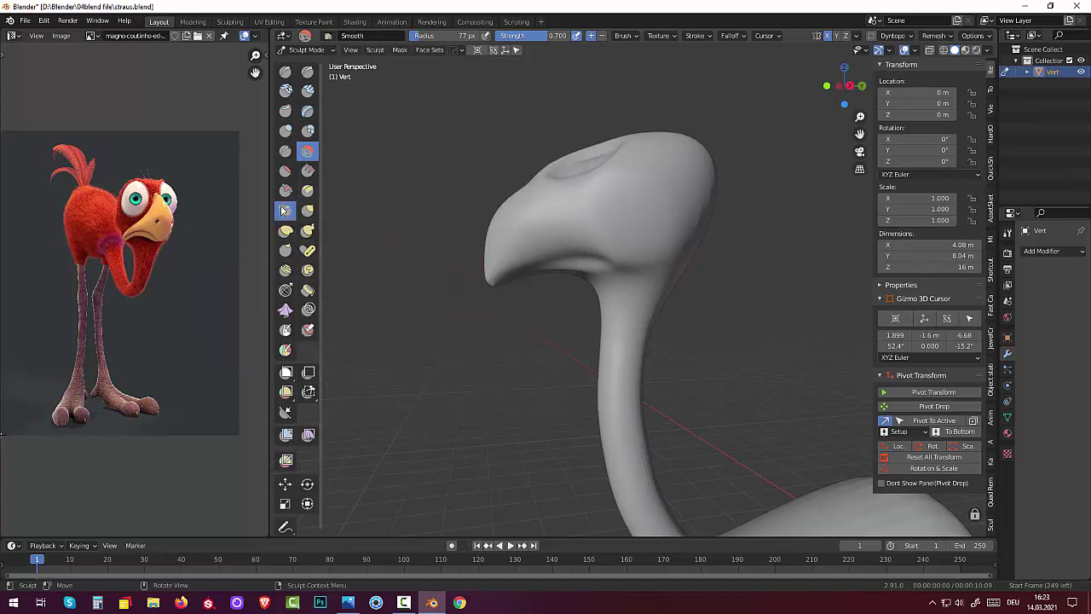
mouse_move(511, 272)
left_mouse_down()
mouse_move(547, 266)
mouse_move(512, 276)
left_mouse_up()
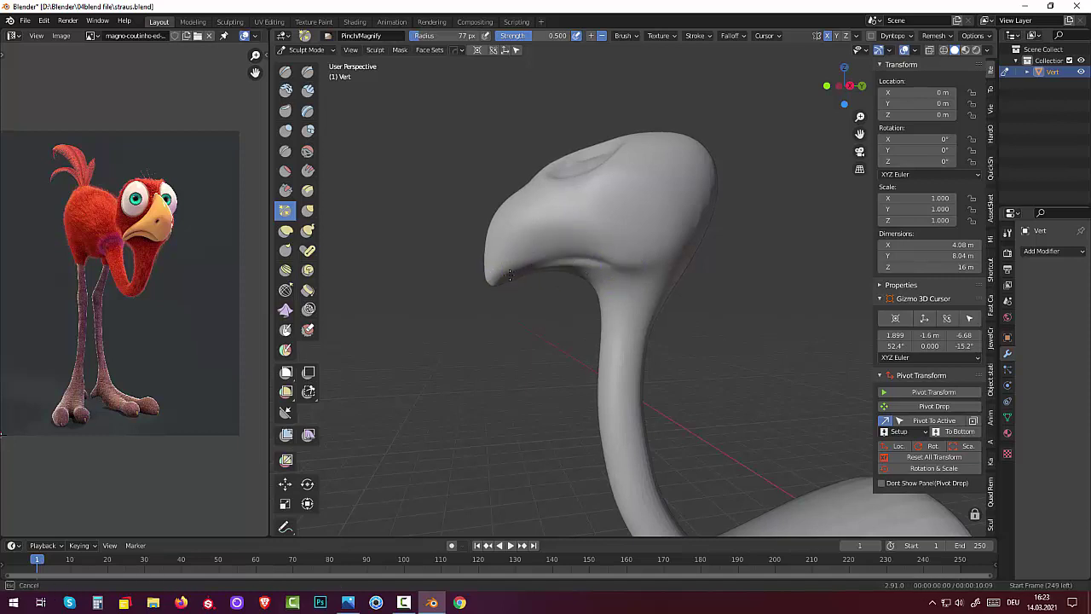
left_click_drag(593, 264, 635, 268)
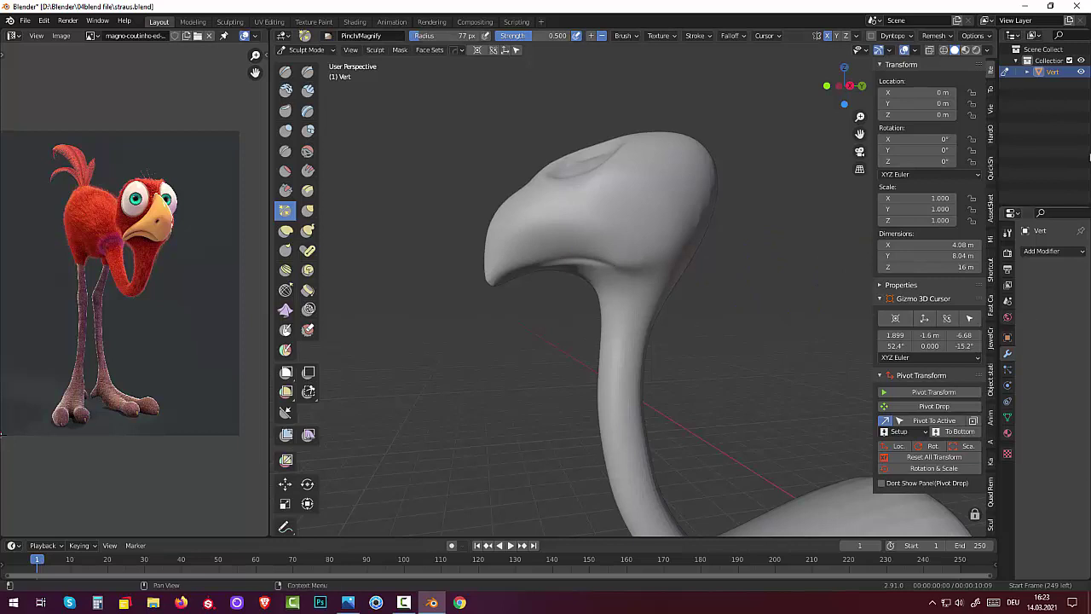
mouse_move(609, 323)
middle_mouse_down()
mouse_move(582, 275)
mouse_move(681, 322)
mouse_move(608, 324)
middle_mouse_up()
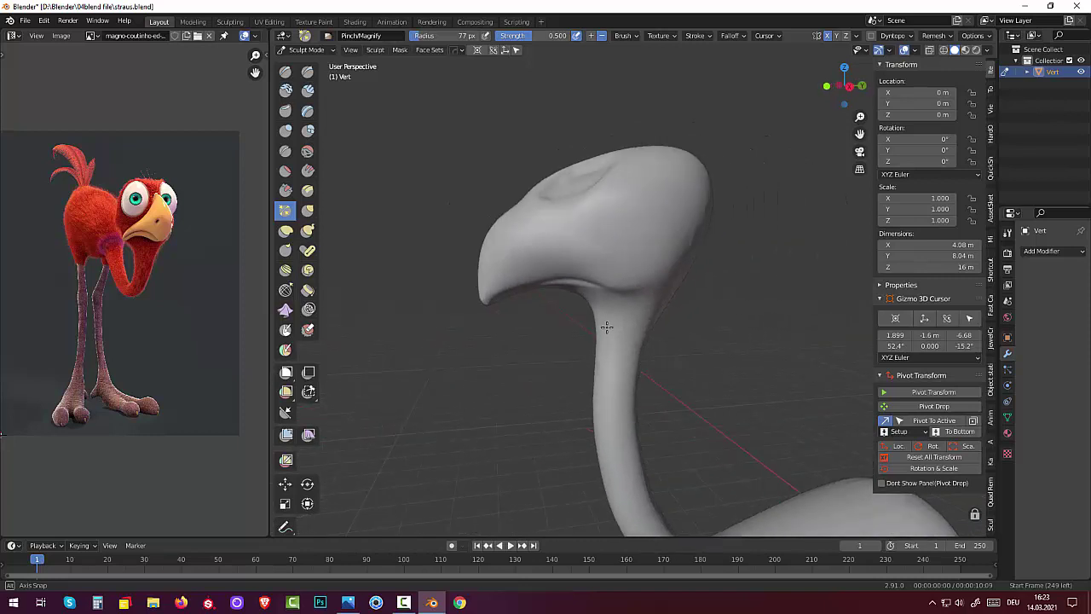
Carve a crease under the beak toward its tip with the Draw brush
left_click(285, 71)
mouse_move(588, 287)
left_mouse_down()
mouse_move(559, 279)
mouse_move(605, 283)
mouse_move(506, 293)
left_mouse_up()
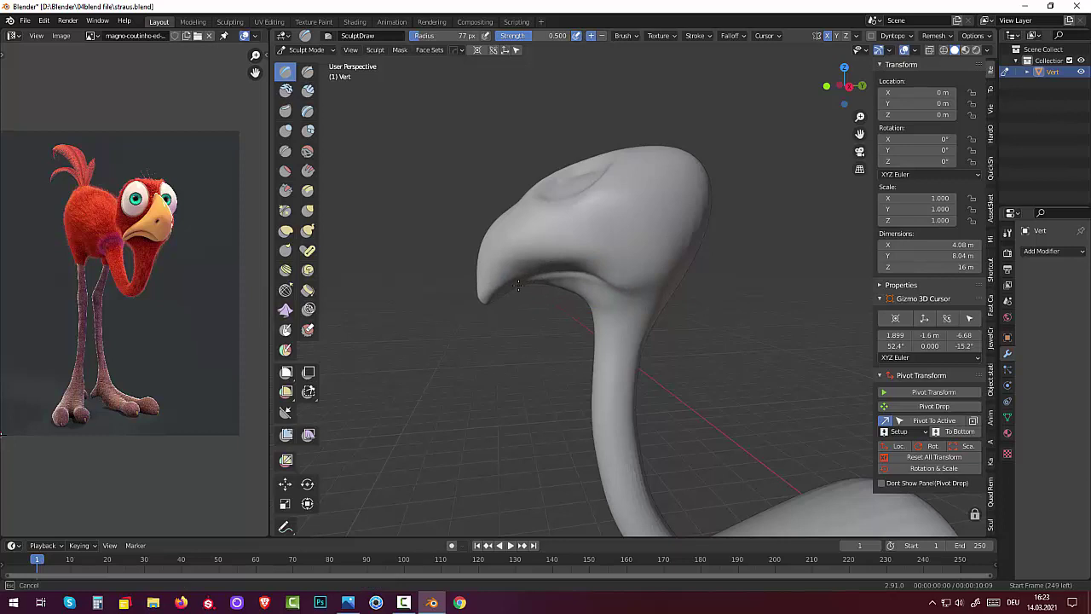
left_click_drag(505, 293, 493, 293)
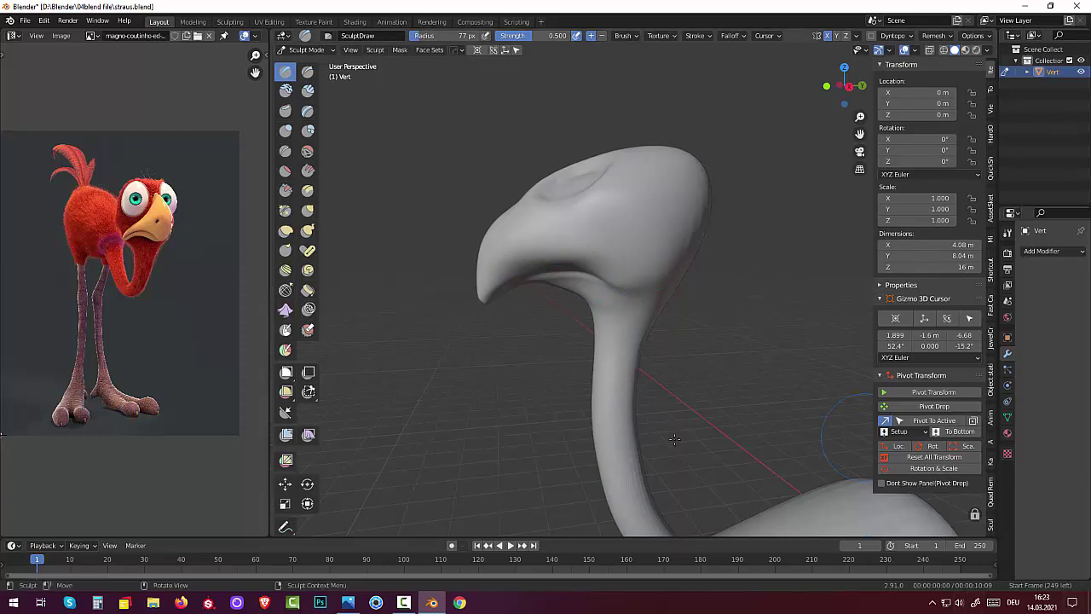
mouse_move(675, 440)
middle_mouse_down()
mouse_move(804, 387)
mouse_move(706, 390)
middle_mouse_up()
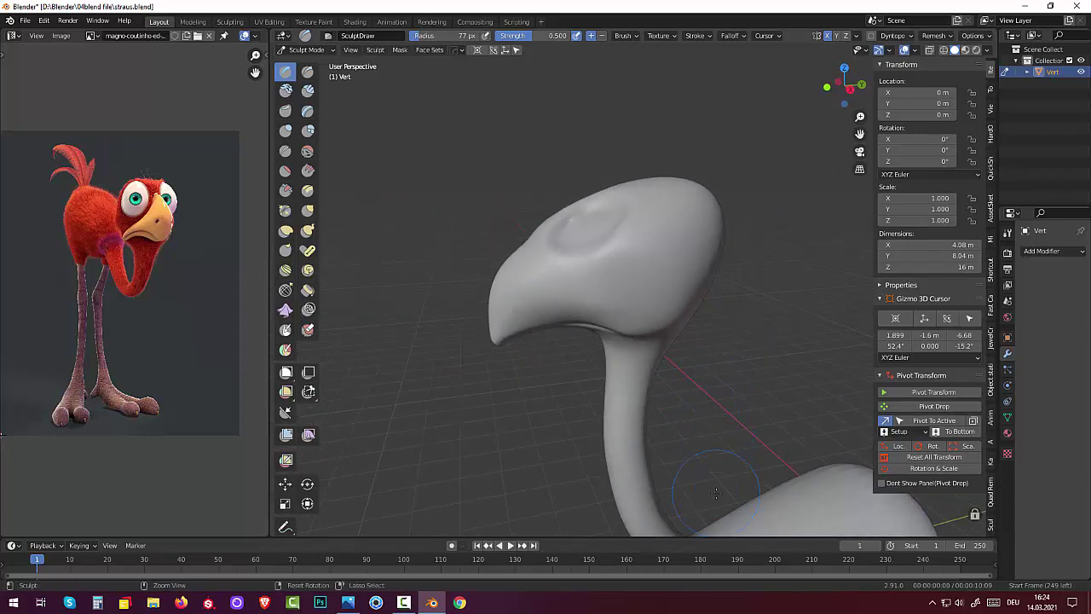
mouse_move(715, 492)
middle_mouse_down()
mouse_move(797, 373)
mouse_move(765, 417)
mouse_move(786, 388)
middle_mouse_up()
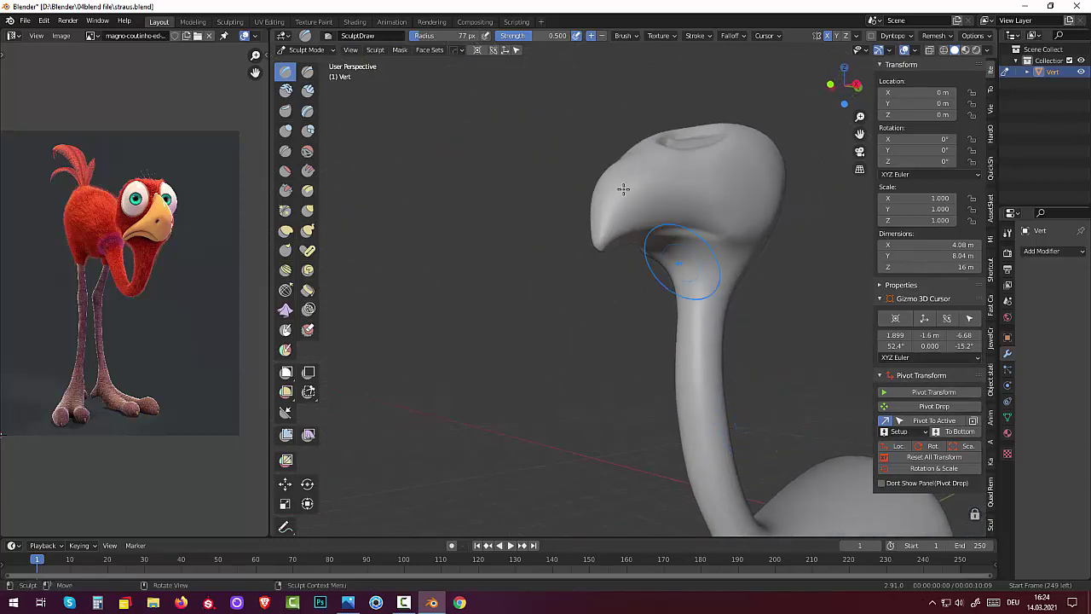
Smooth the beak surface, then fill in the crease beneath it with Draw
left_click(307, 152)
mouse_move(597, 232)
left_mouse_down()
mouse_move(608, 247)
mouse_move(605, 197)
mouse_move(769, 184)
left_mouse_up()
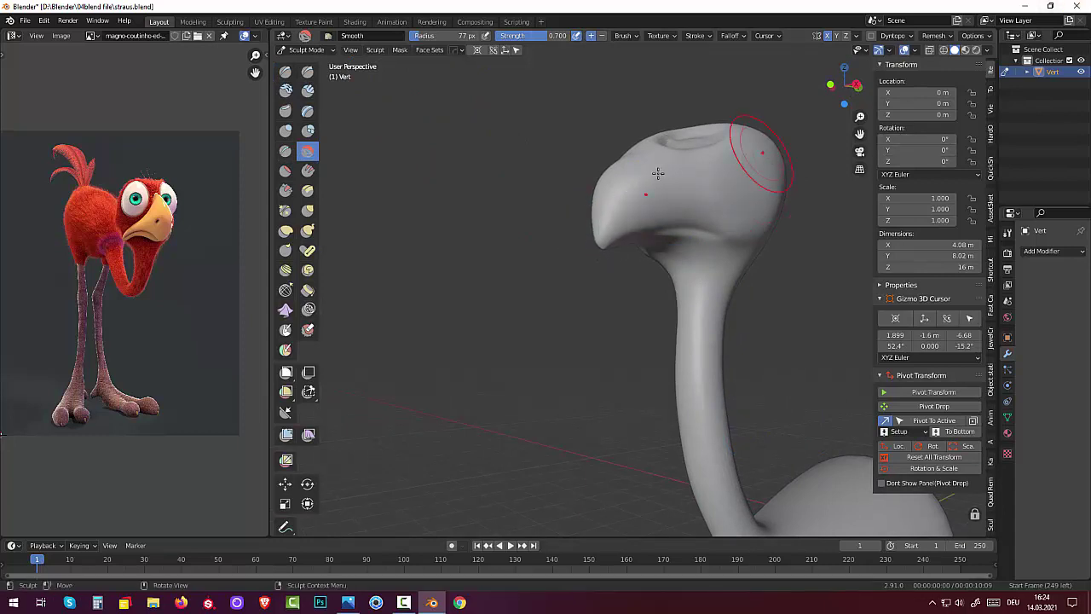
mouse_move(755, 161)
middle_mouse_down()
mouse_move(604, 212)
mouse_move(633, 202)
middle_mouse_up()
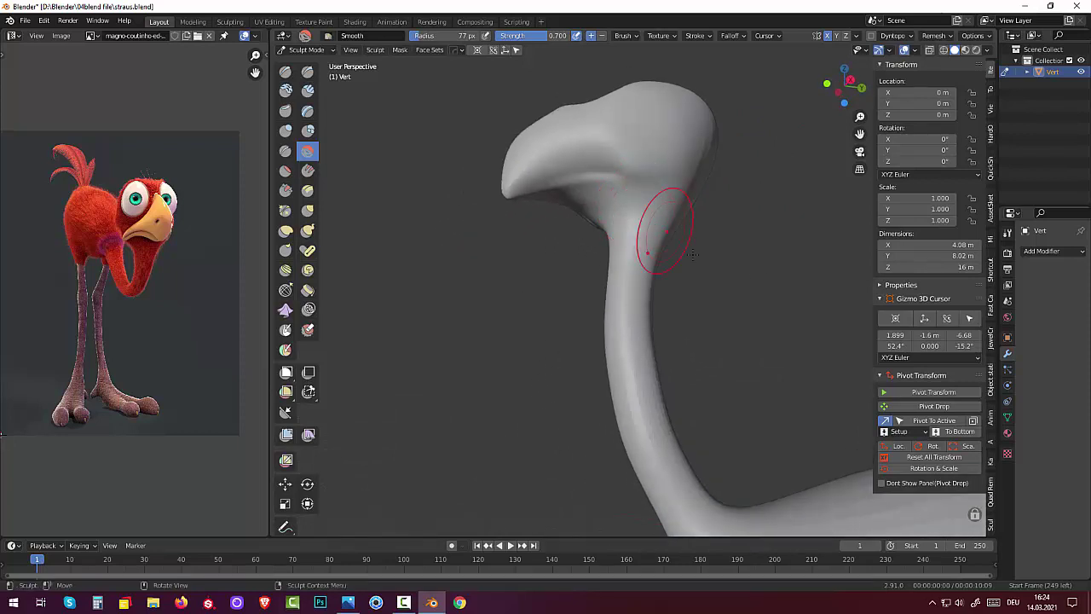
left_click(285, 71)
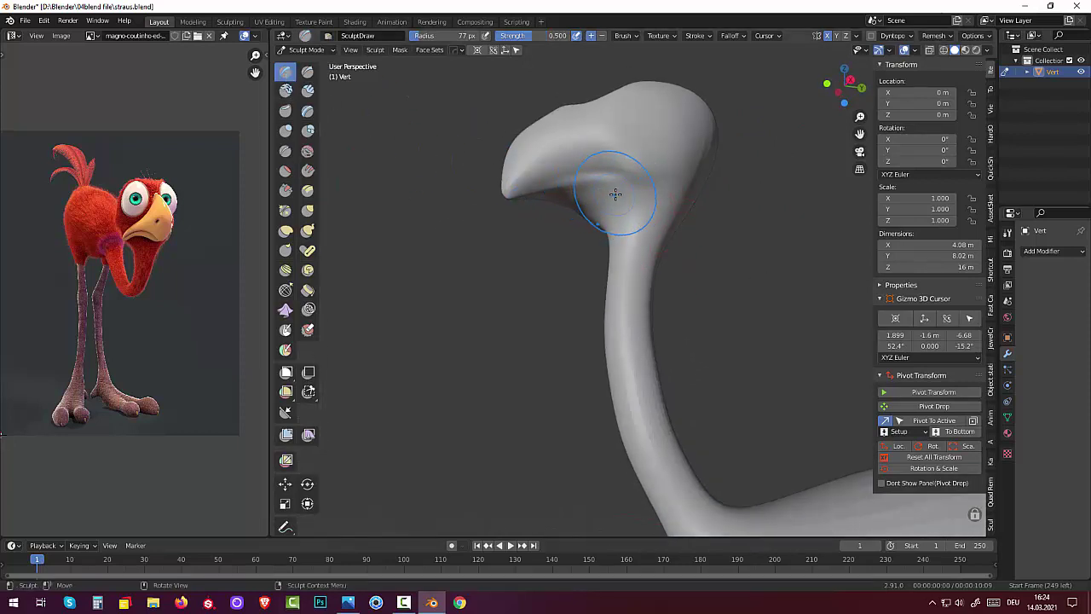
left_click_drag(628, 204, 584, 229)
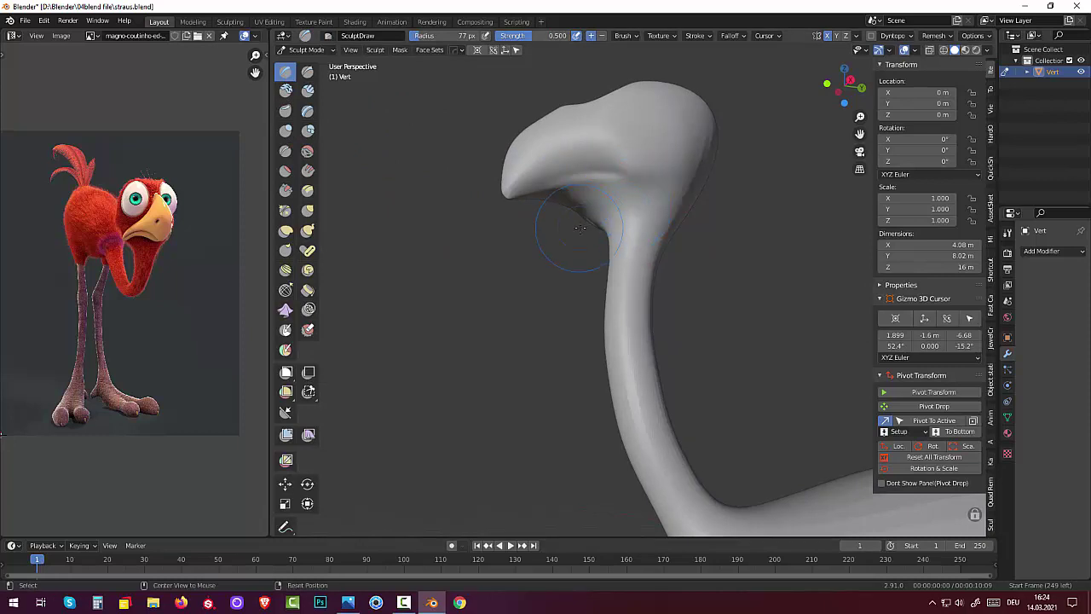
Shrink the Draw brush to 9 px, enable Stabilize Stroke, and carve a crease along the beak
key("f")
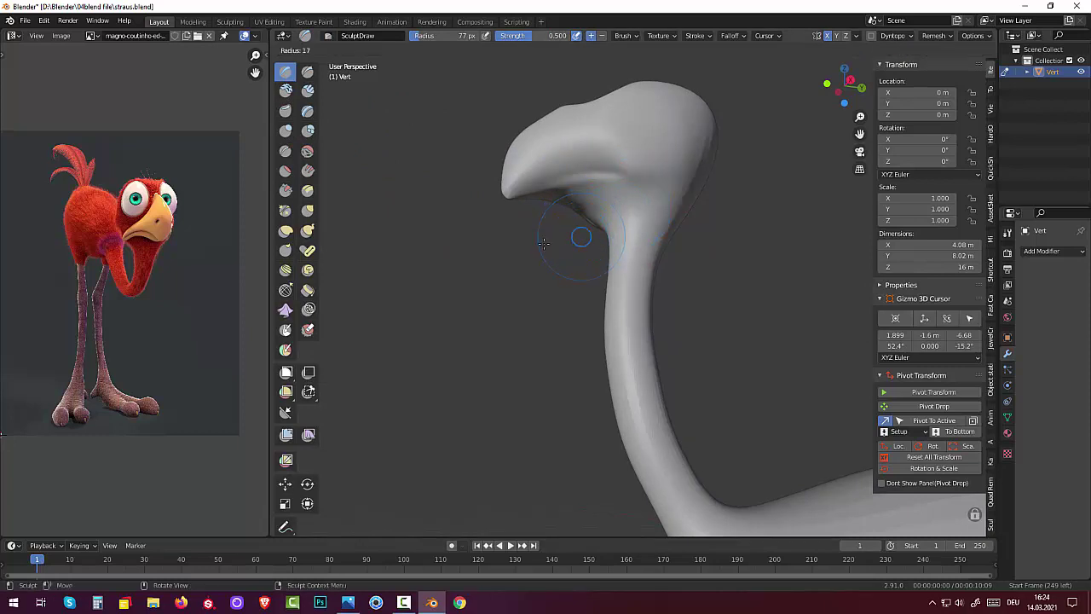
left_click(547, 242)
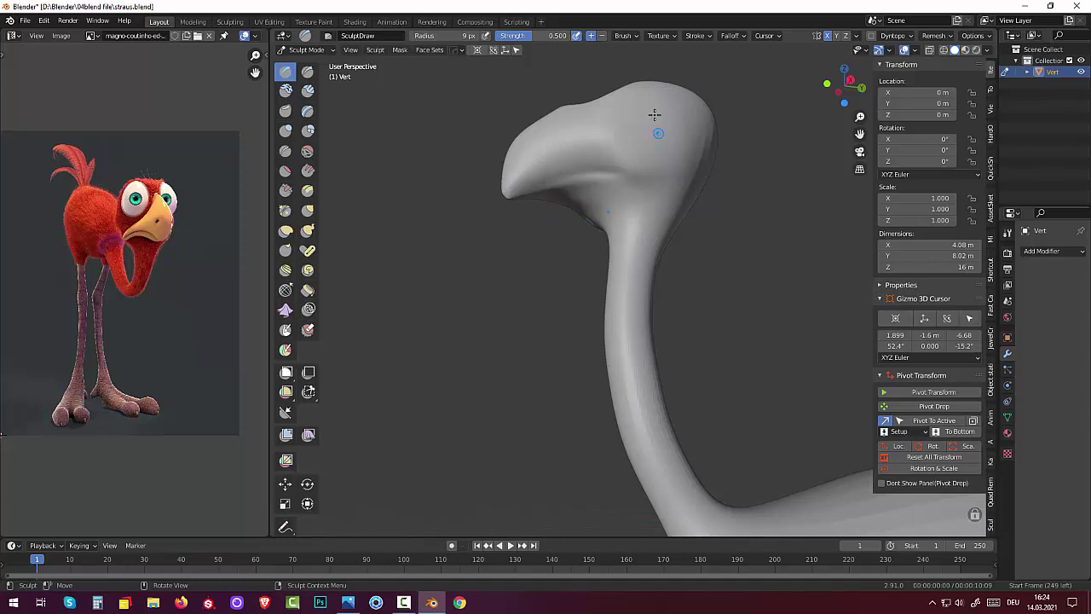
left_click(657, 35)
mouse_move(696, 35)
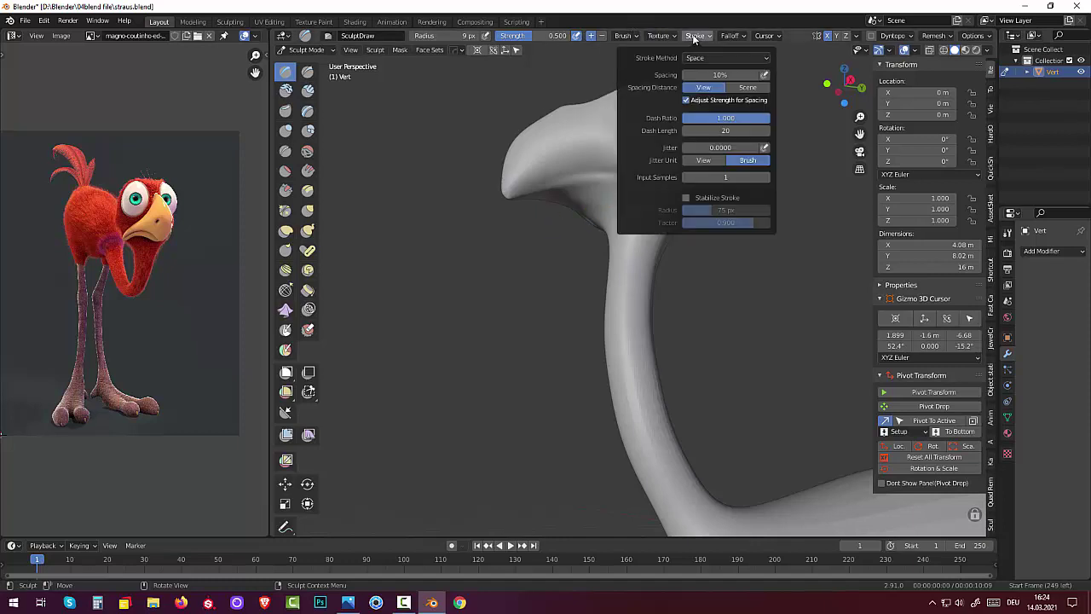
left_click(686, 198)
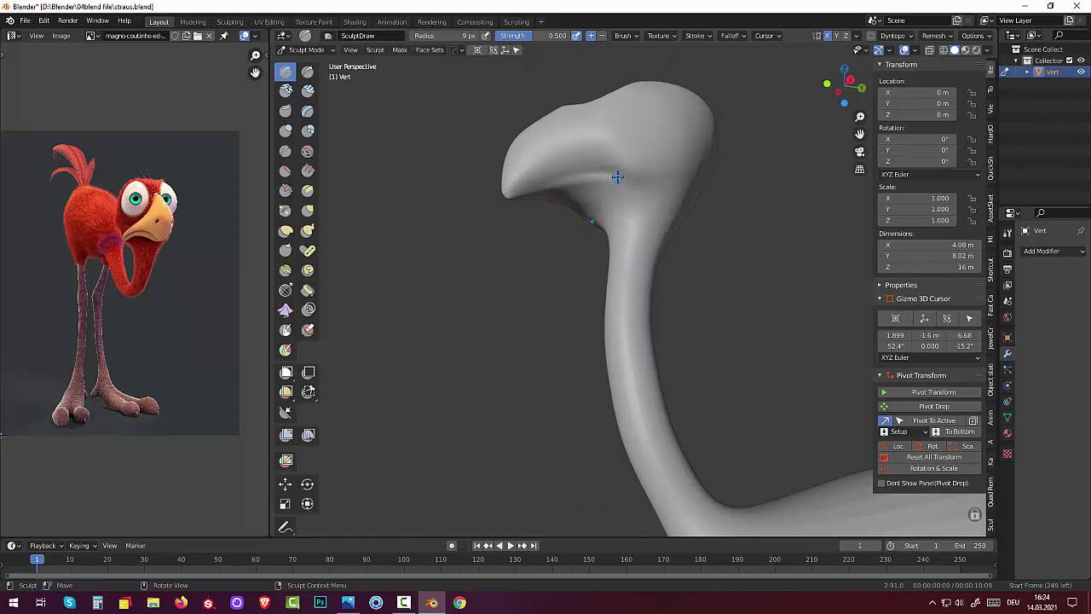
left_click_drag(619, 177, 619, 174)
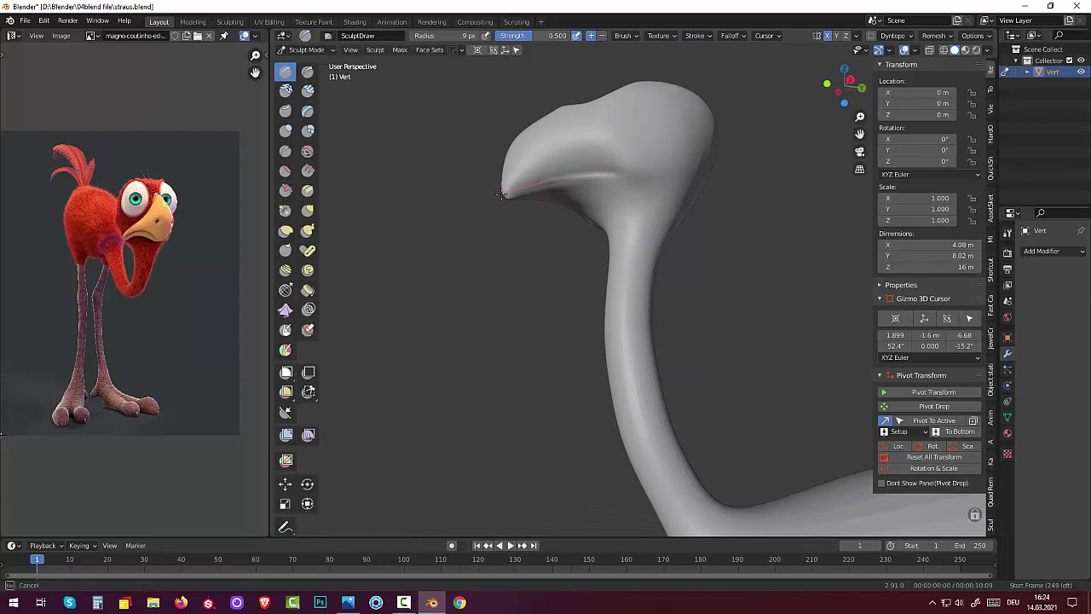
left_click_drag(519, 183, 516, 191)
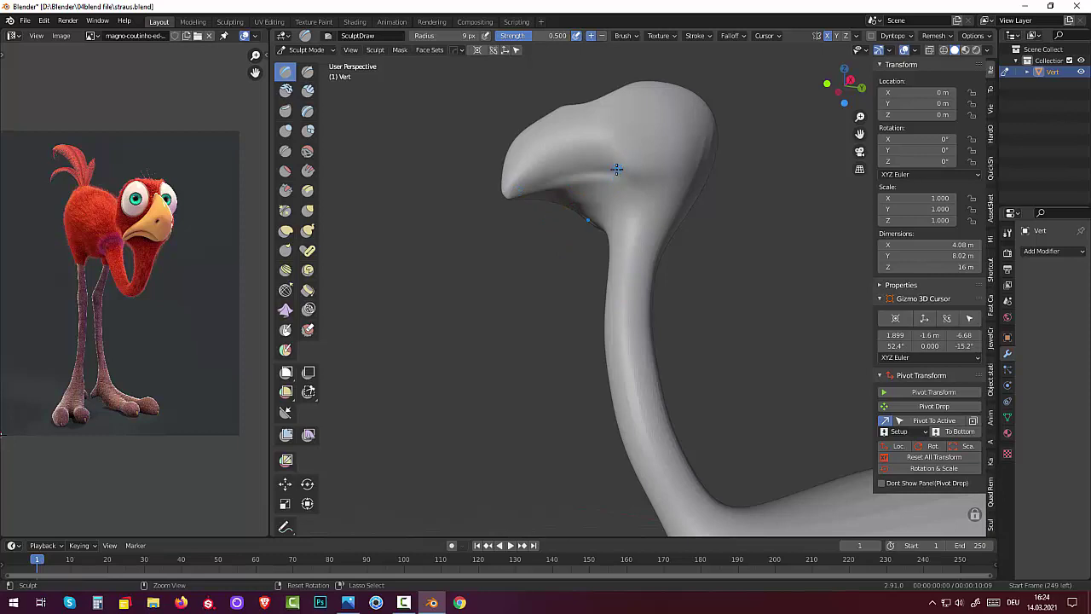
left_click_drag(630, 174, 617, 170, "ctrl")
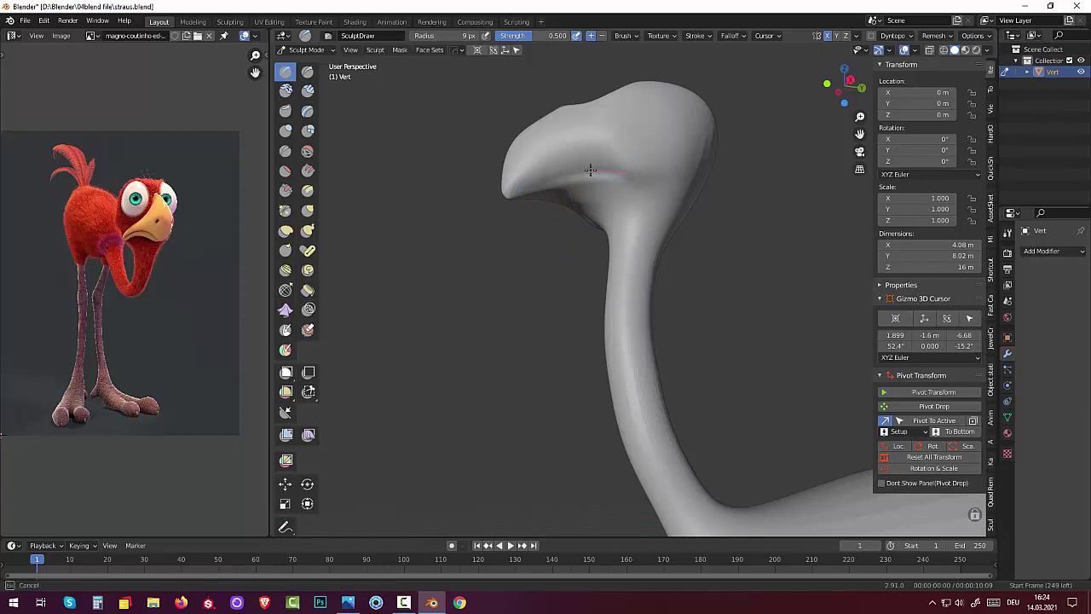
left_click_drag(553, 173, 481, 218, "ctrl")
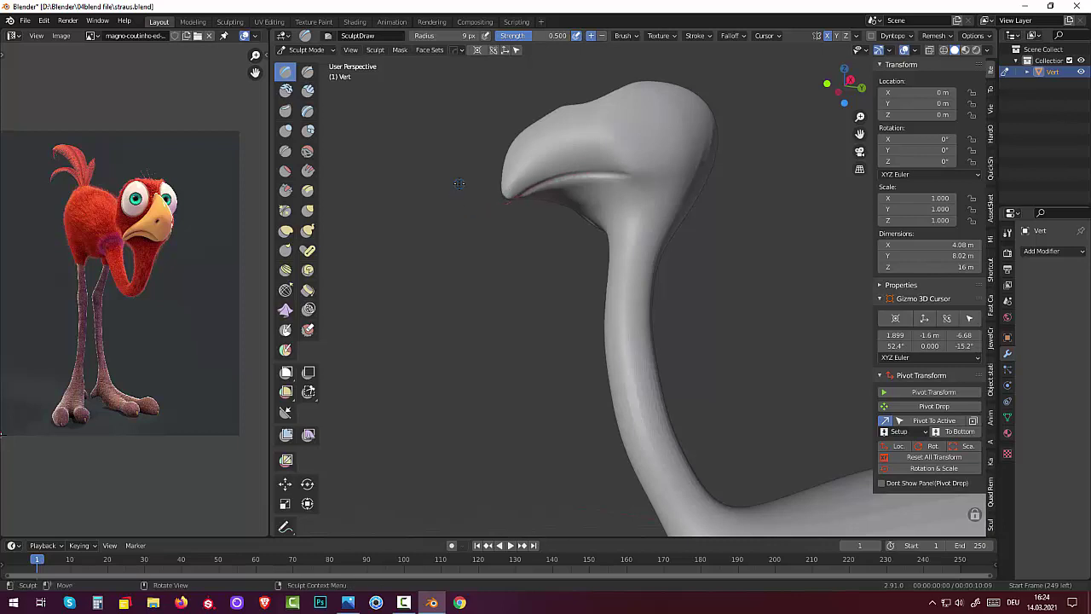
Draw the mouth line across the beak, undo a too-sharp groove, and recarve it inverted
mouse_move(570, 263)
middle_mouse_down()
mouse_move(680, 283)
mouse_move(592, 219)
mouse_move(591, 260)
middle_mouse_up()
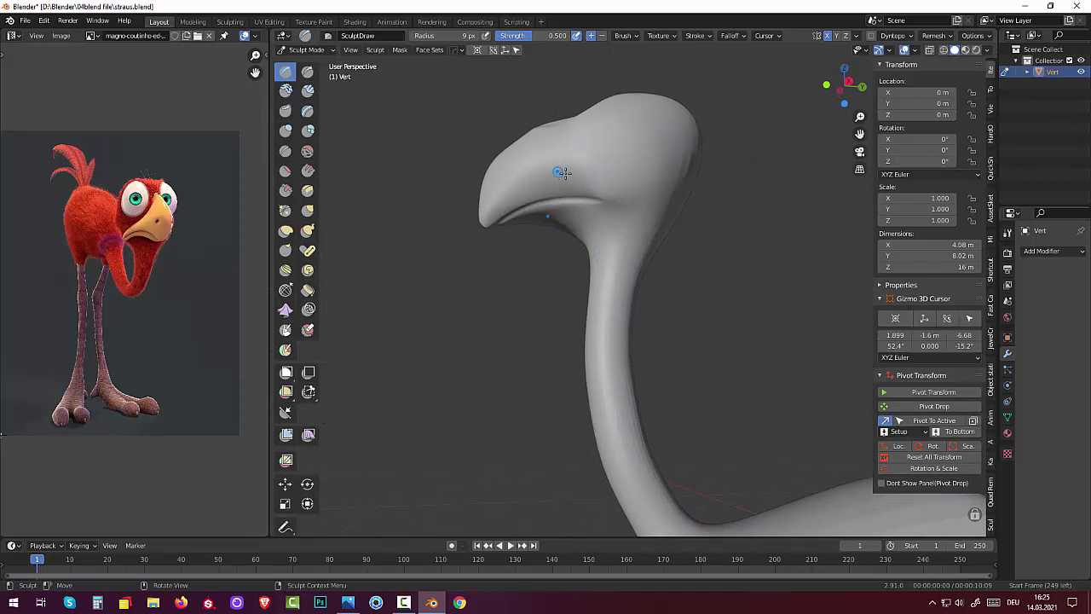
left_click_drag(504, 208, 504, 208)
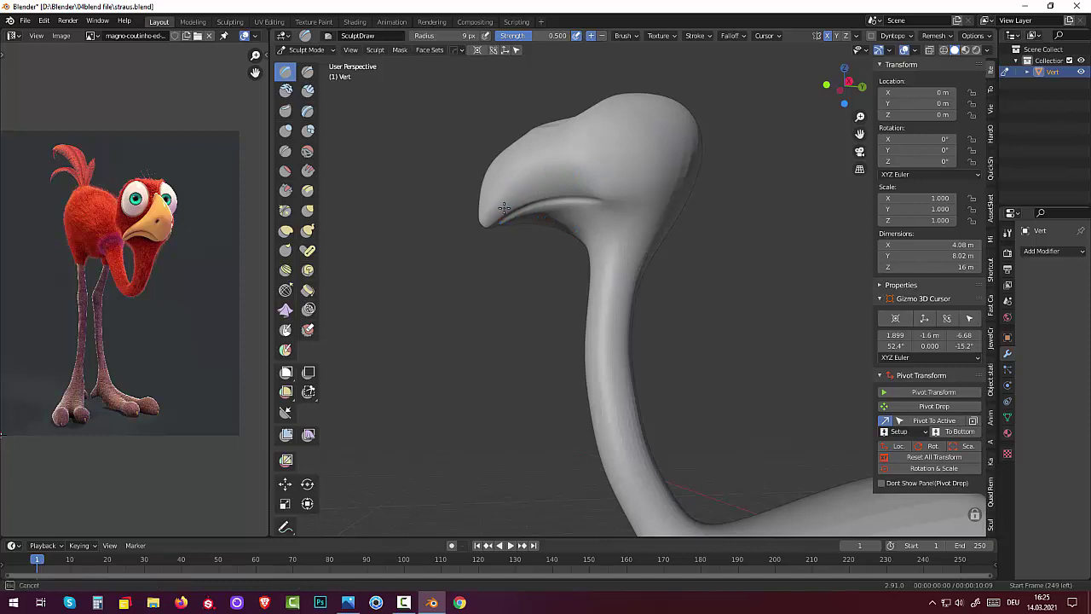
mouse_move(563, 184)
left_mouse_down()
mouse_move(608, 178)
mouse_move(651, 196)
left_mouse_up()
left_click_drag(584, 237, 535, 191)
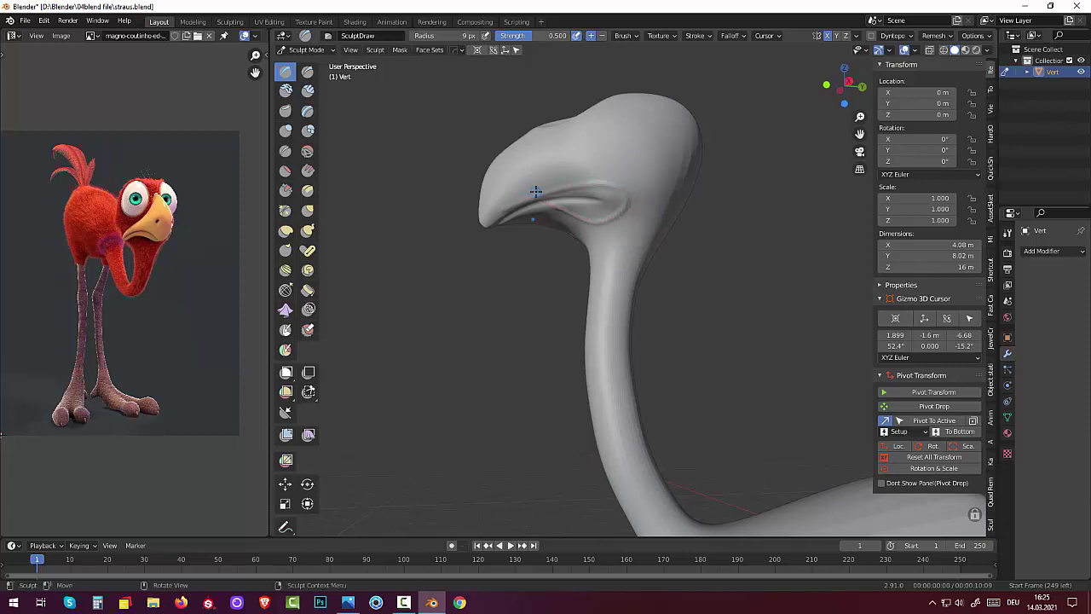
key("ctrl")
key("ctrl+z")
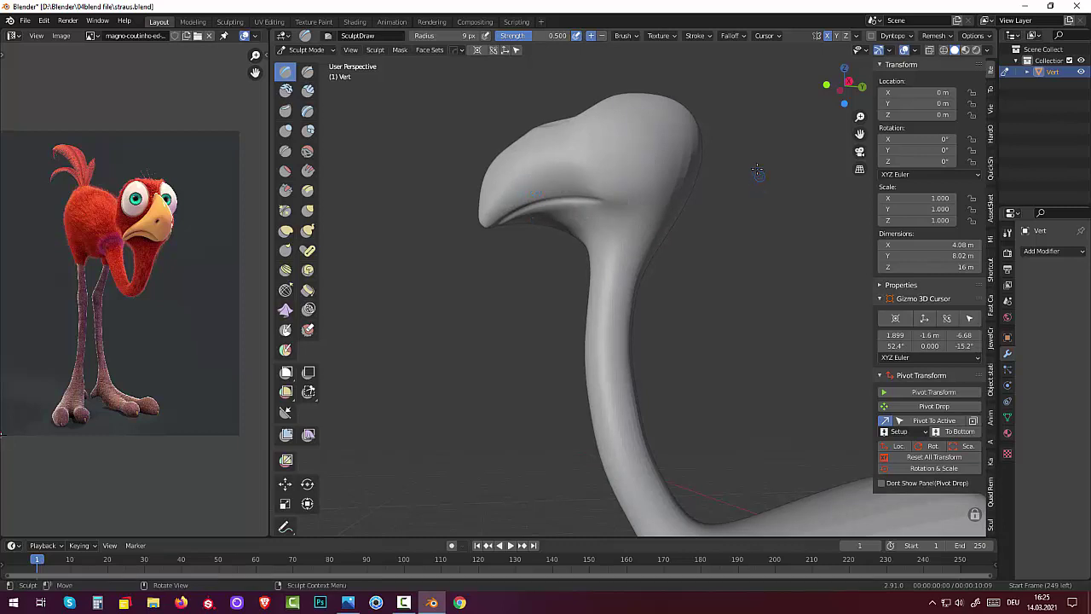
key("ctrl")
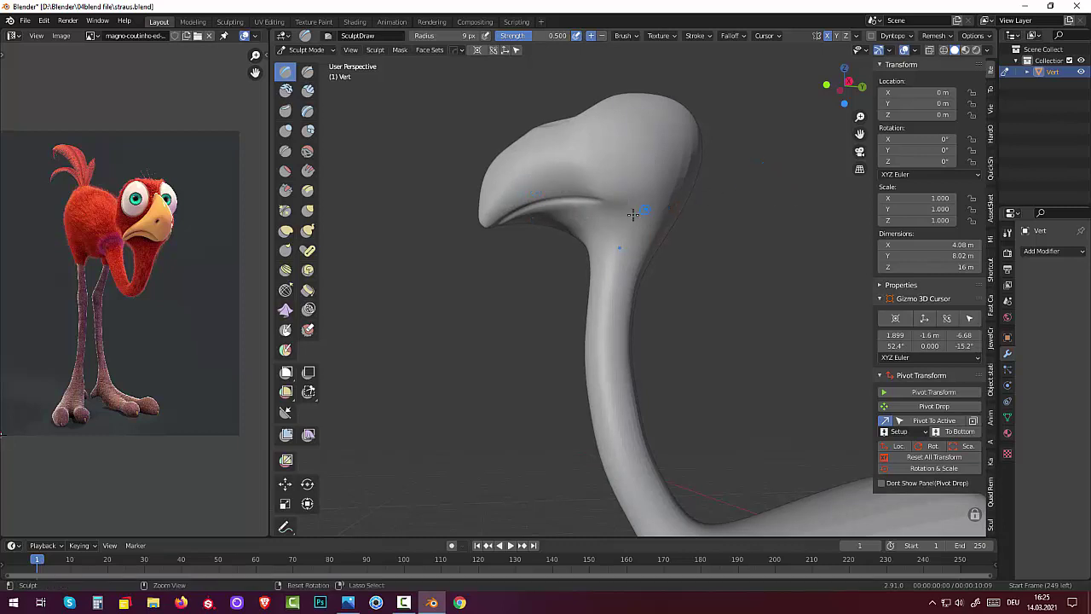
mouse_move(604, 215)
left_mouse_down("ctrl")
mouse_move(647, 177)
mouse_move(597, 146)
mouse_move(564, 159)
mouse_move(506, 114)
mouse_move(428, 126)
left_mouse_up("ctrl")
mouse_move(320, 178)
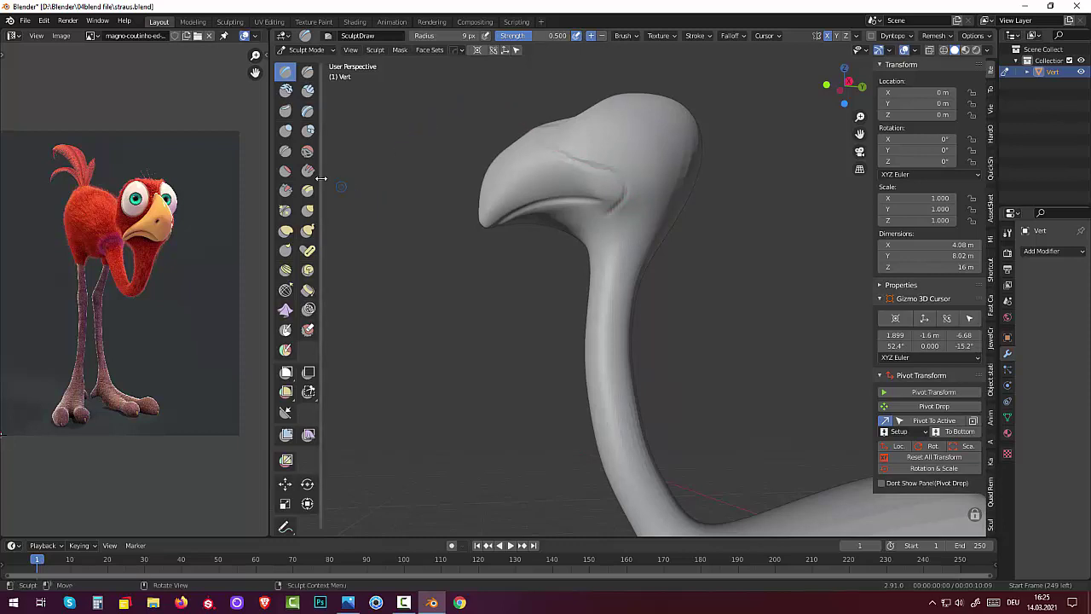
Smooth the head around the beak corner and across the upper head
left_click(307, 151)
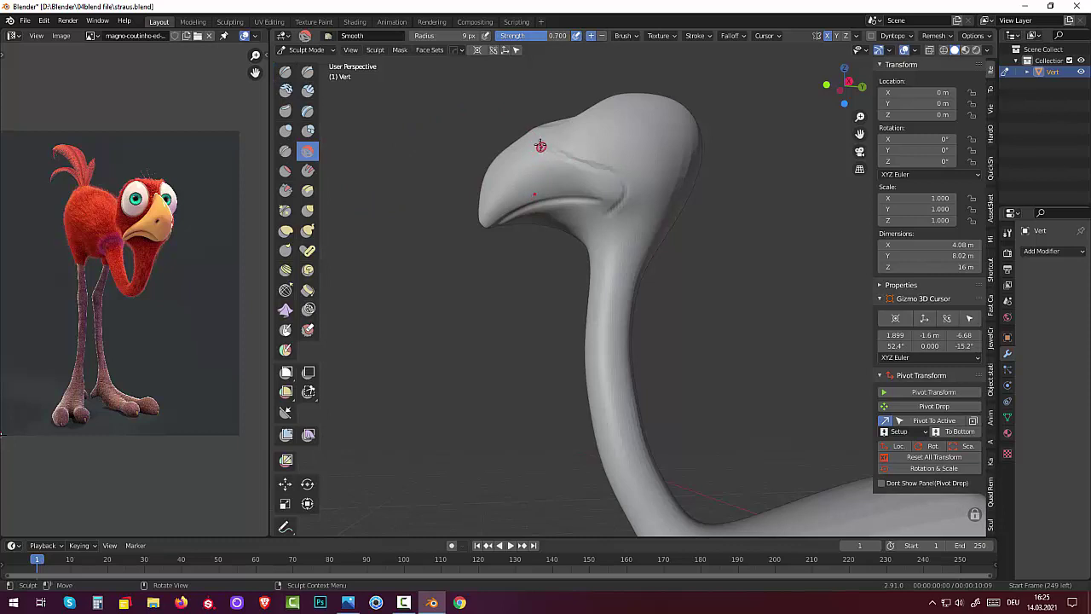
left_click_drag(540, 145, 562, 147)
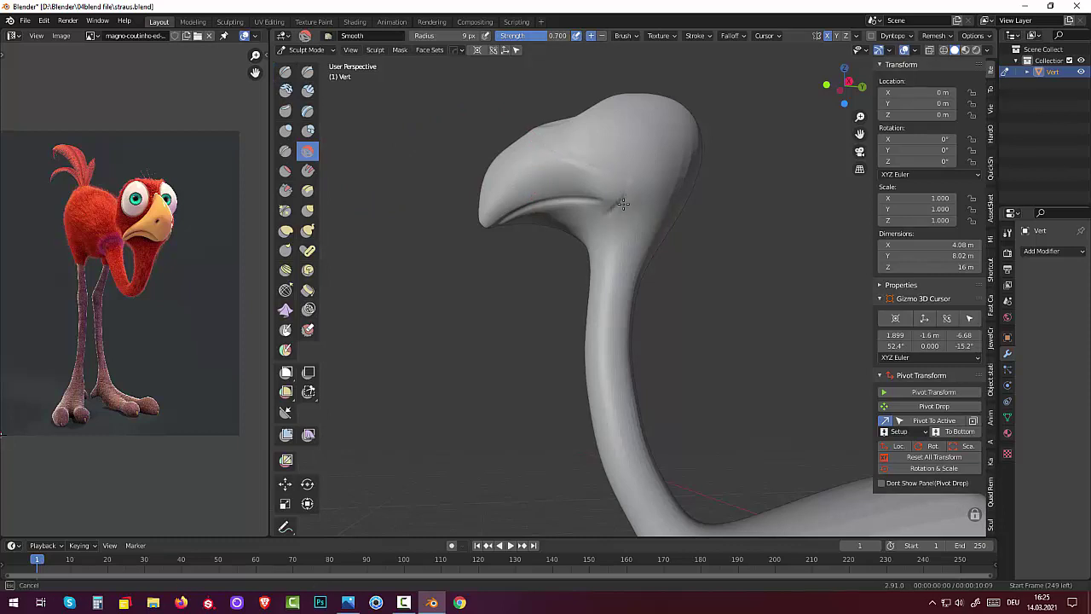
left_click_drag(623, 202, 610, 213)
left_click_drag(597, 164, 542, 145)
left_click_drag(600, 218, 601, 219)
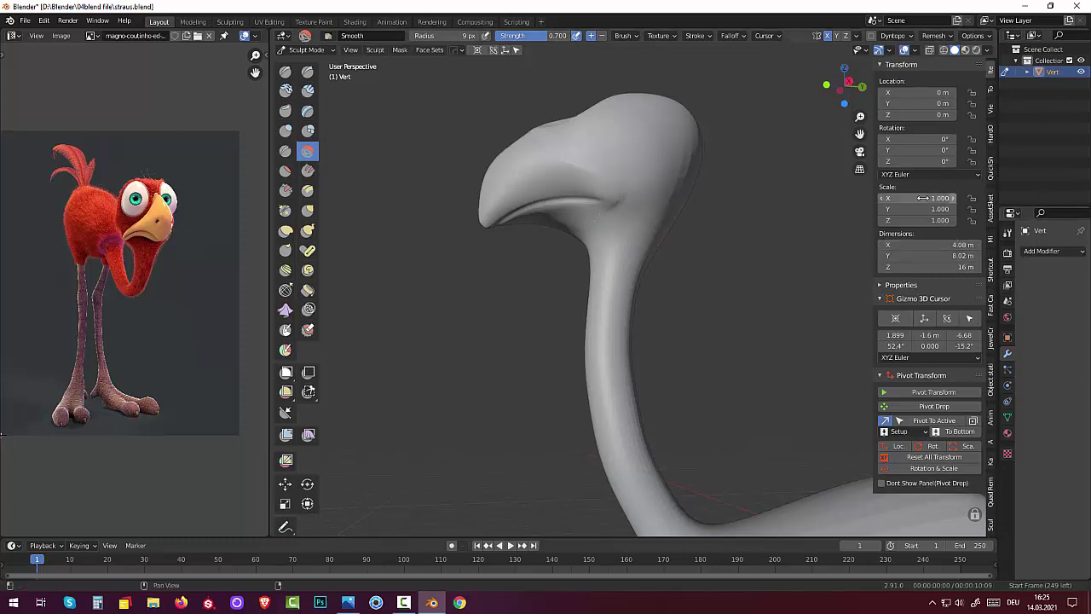
Scrape down the top and underside of the head with Scrape/Peaks
middle_click_drag(667, 297, 684, 331)
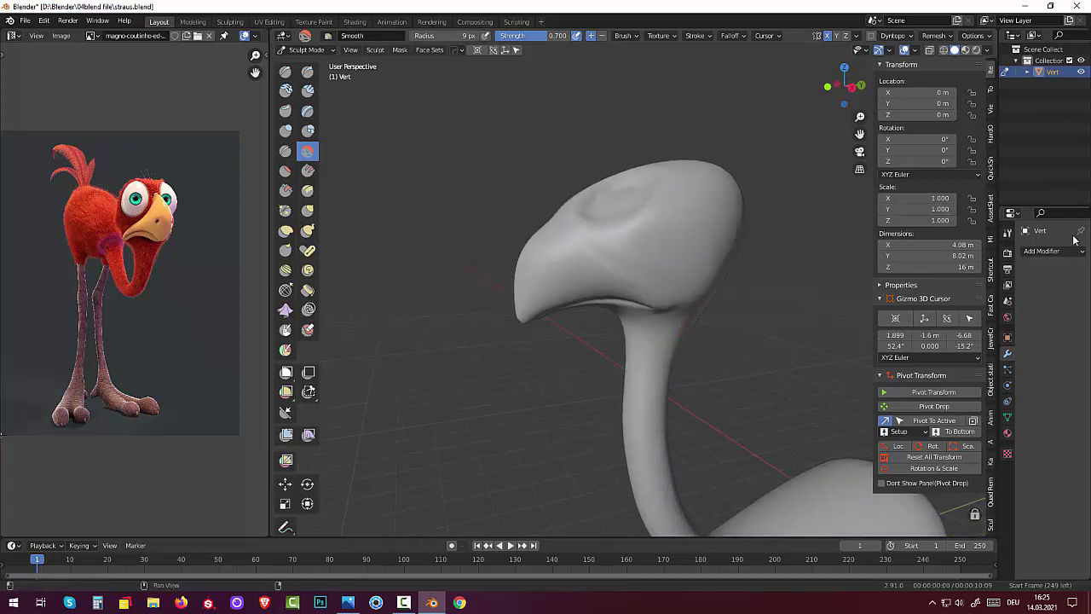
left_click(286, 190)
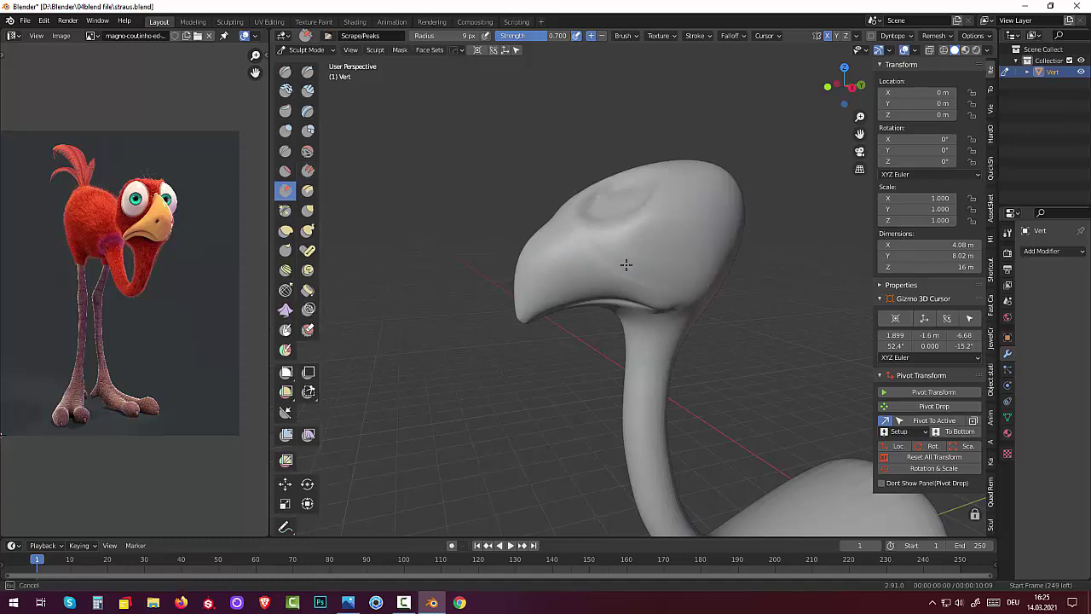
left_click_drag(625, 261, 670, 281)
left_click_drag(652, 278, 674, 304)
left_click_drag(630, 265, 808, 225)
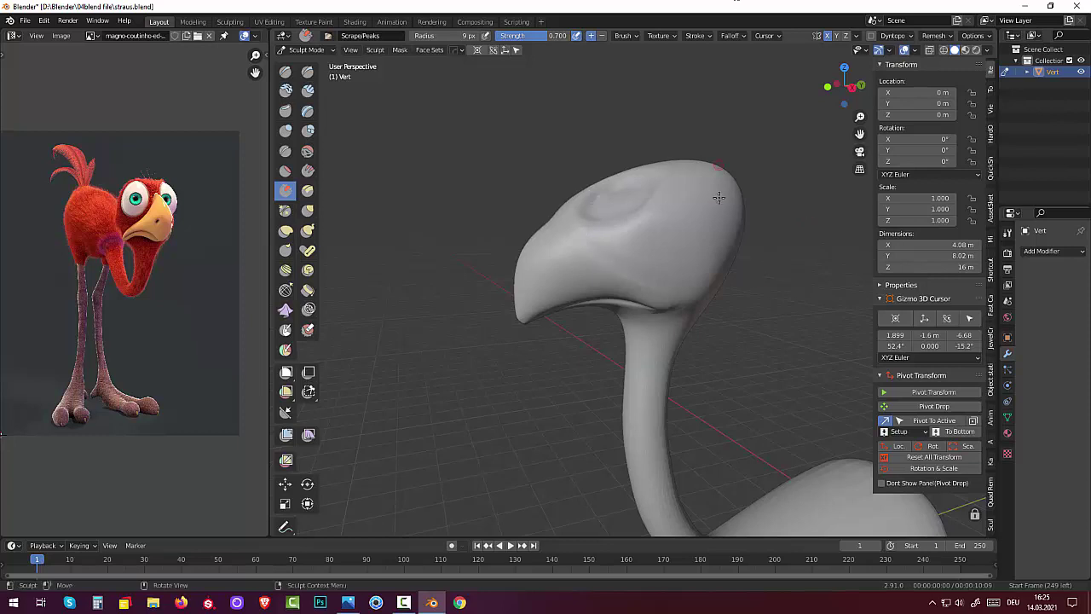
Scrape the front of the head and along the top of the upper beak
mouse_move(718, 197)
middle_mouse_down()
mouse_move(738, 373)
mouse_move(573, 361)
middle_mouse_up()
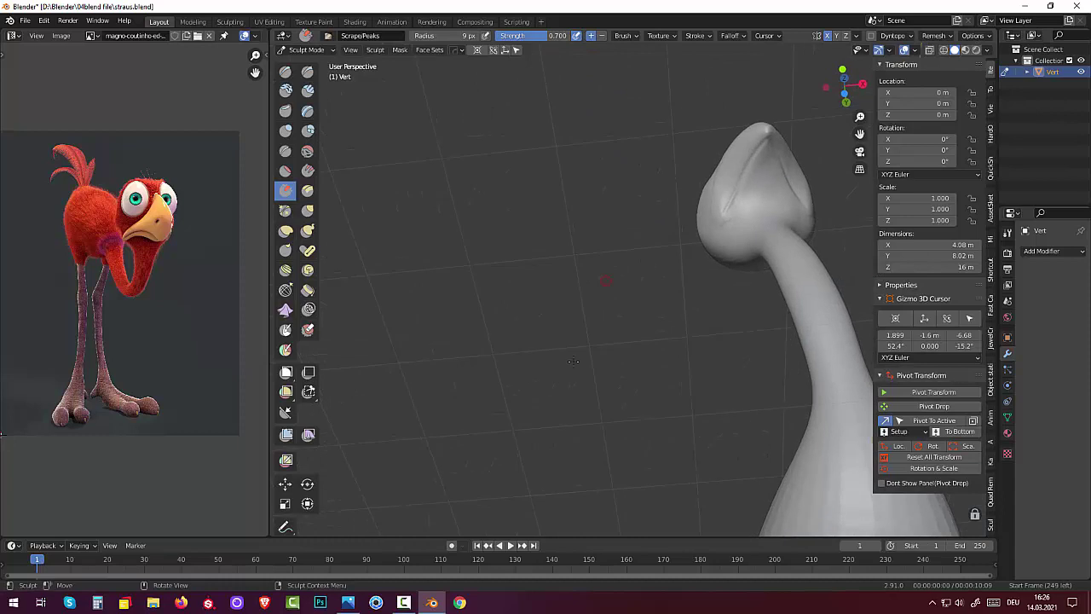
middle_click_drag(707, 245, 842, 275)
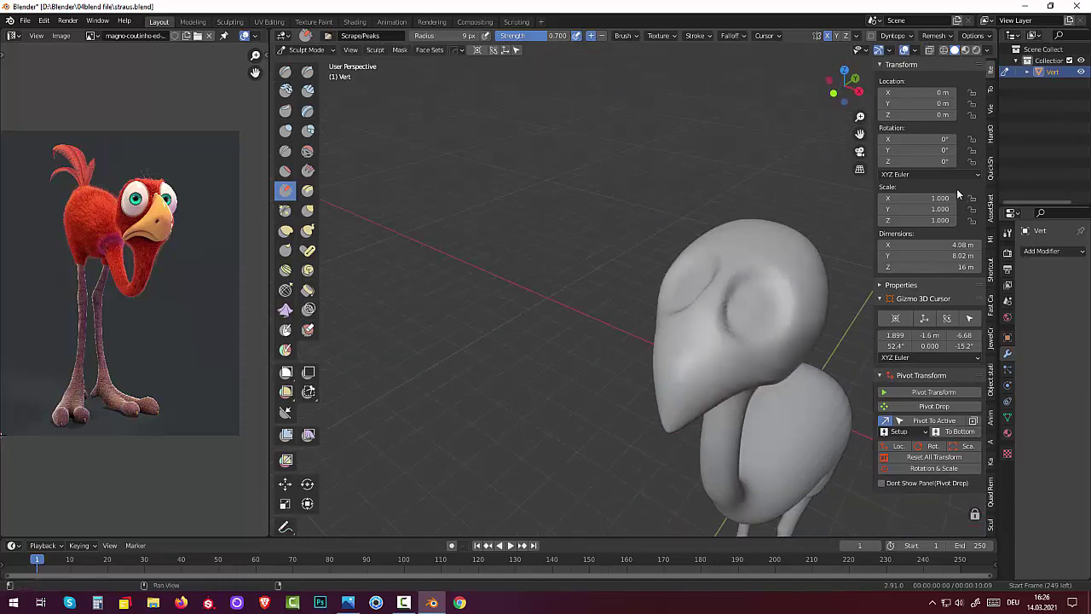
mouse_move(755, 341)
left_mouse_down()
mouse_move(742, 359)
mouse_move(708, 321)
mouse_move(730, 353)
mouse_move(698, 327)
left_mouse_up()
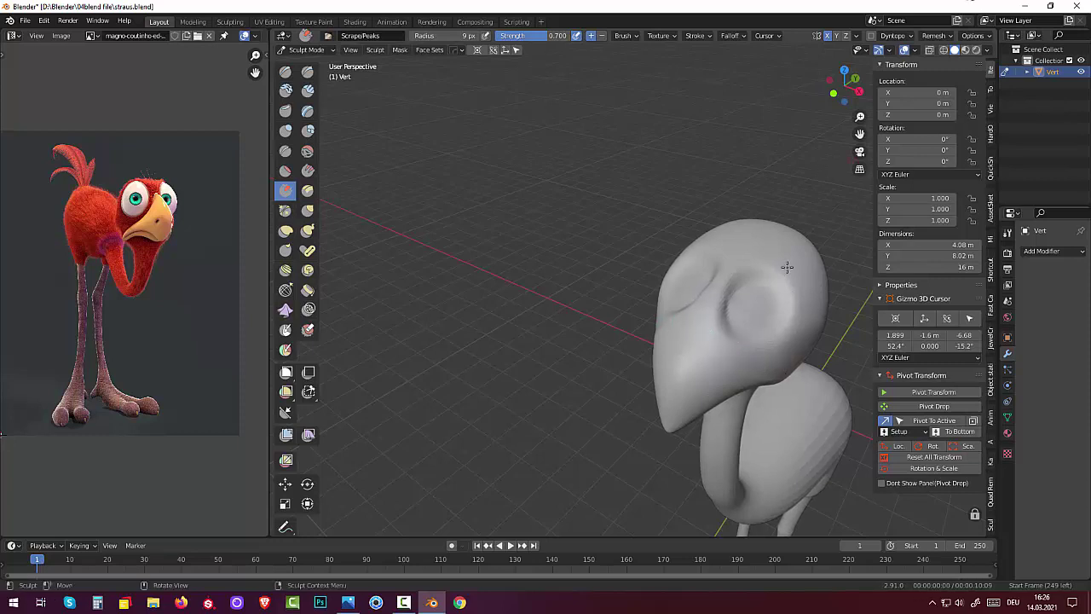
middle_click_drag(786, 266, 712, 163)
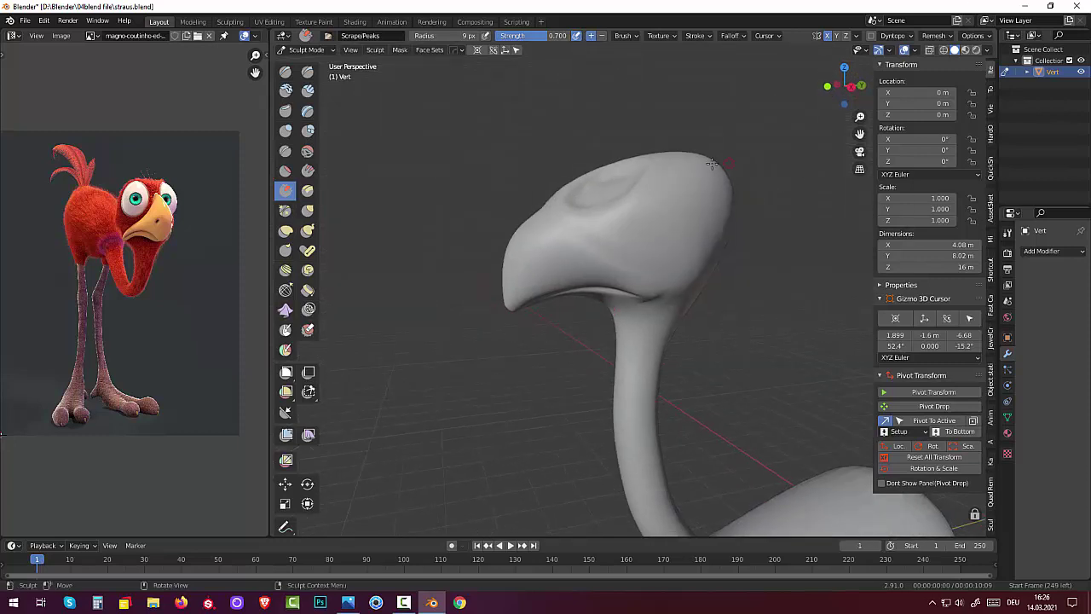
mouse_move(571, 219)
left_mouse_down()
mouse_move(558, 215)
mouse_move(664, 273)
mouse_move(653, 281)
mouse_move(668, 297)
left_mouse_up()
left_click_drag(627, 263, 549, 198)
Fill in the surface above the beak with the Fill/Deepen brush
left_click(307, 170)
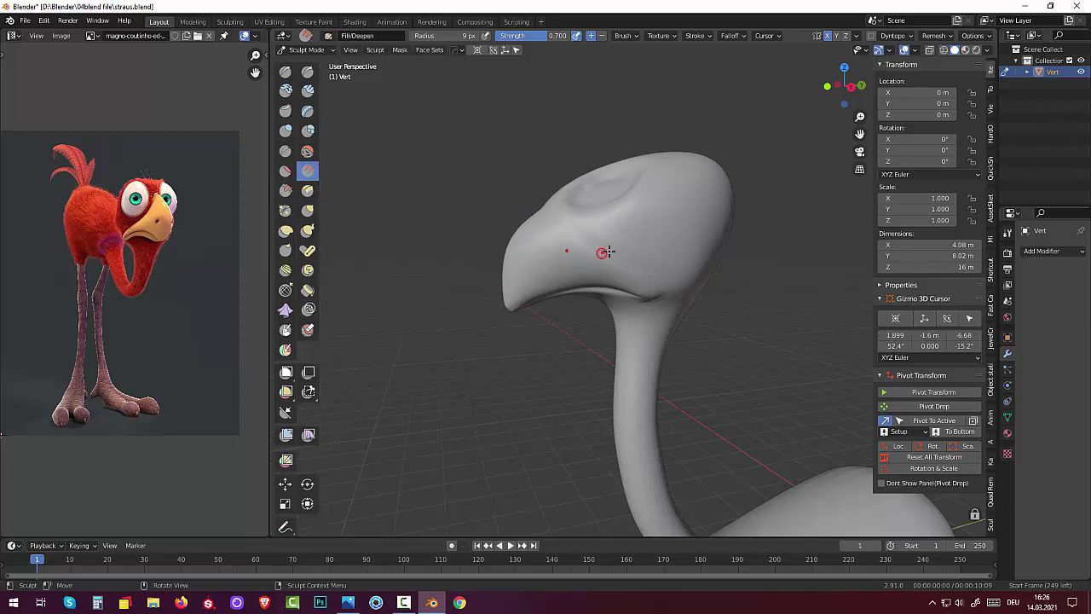
left_click_drag(605, 251, 594, 243)
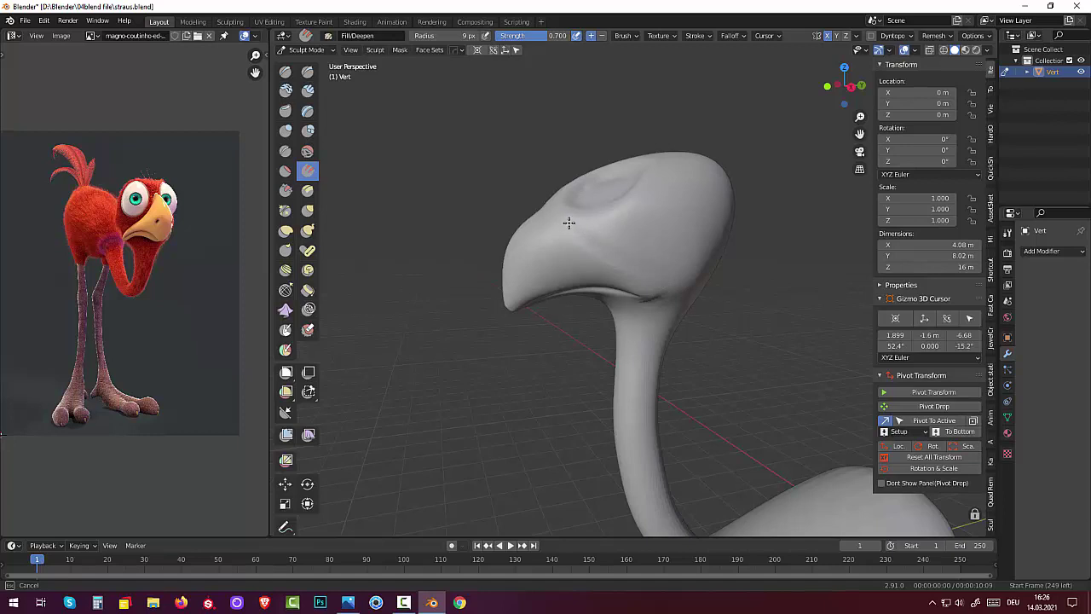
mouse_move(642, 249)
right_mouse_down("shift")
mouse_move(632, 242)
mouse_move(654, 258)
right_mouse_up("shift")
right_click_drag(572, 232, 684, 256, "shift")
right_click_drag(518, 236, 593, 236, "shift")
right_click_drag(652, 261, 653, 261, "shift")
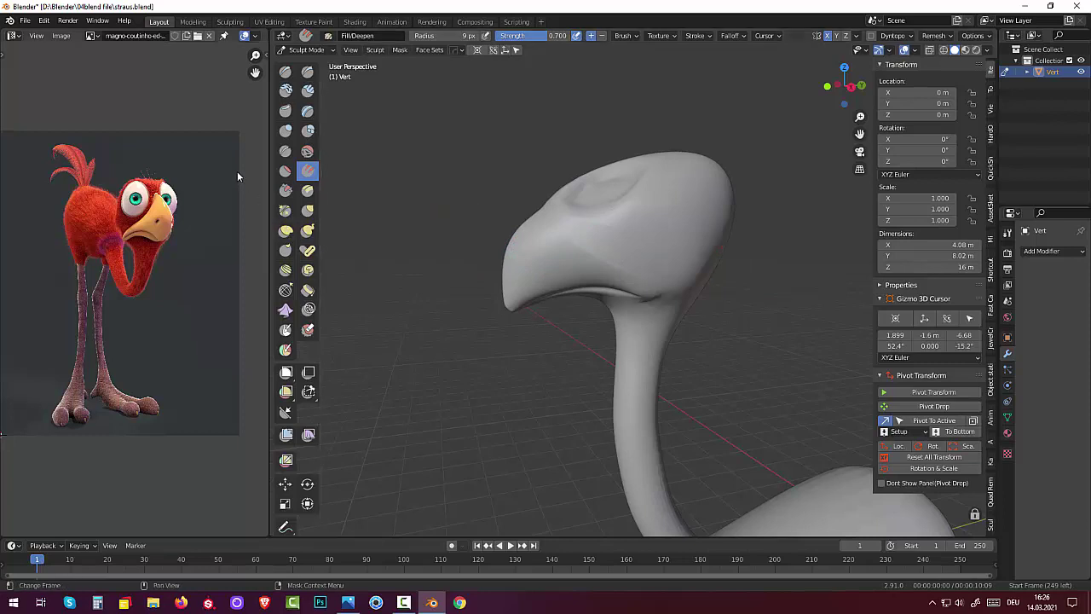
Smooth the side of the head, then shape the eye area with a 31 px Draw brush
left_click(308, 151)
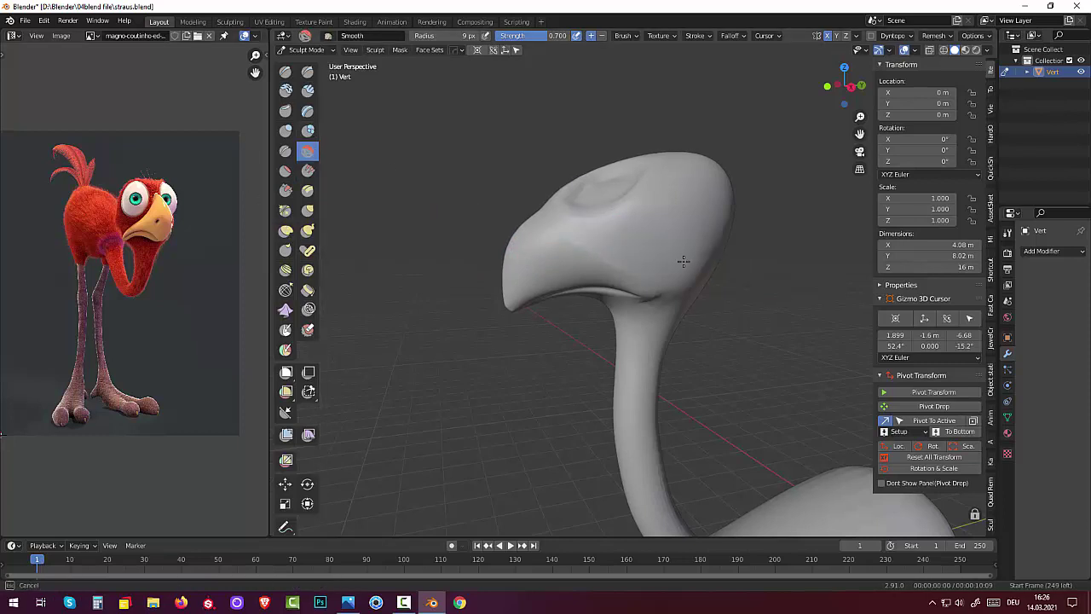
left_click_drag(556, 212, 426, 202)
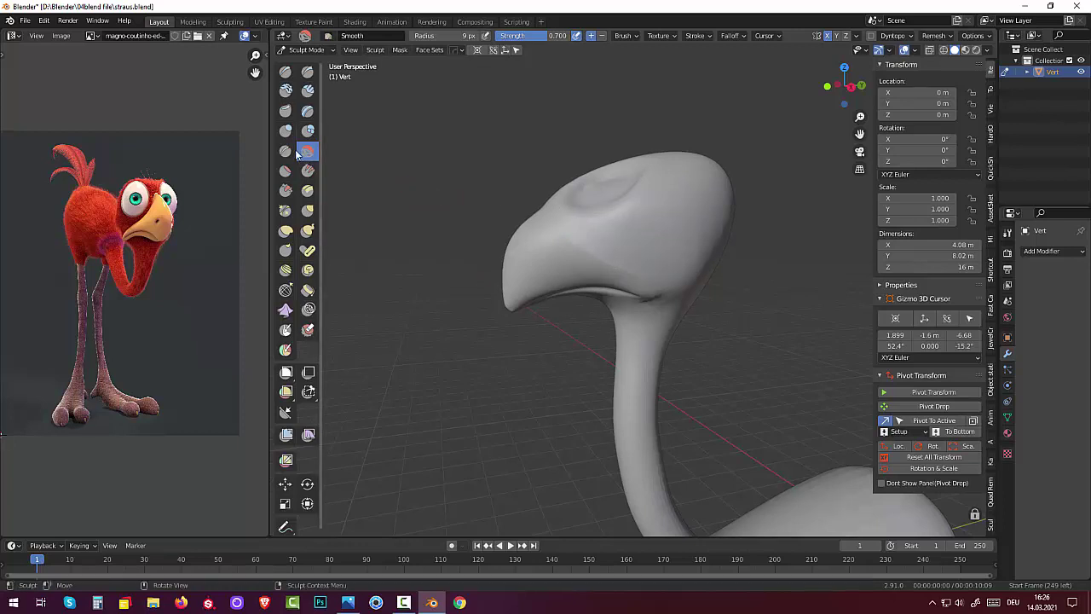
left_click(286, 71)
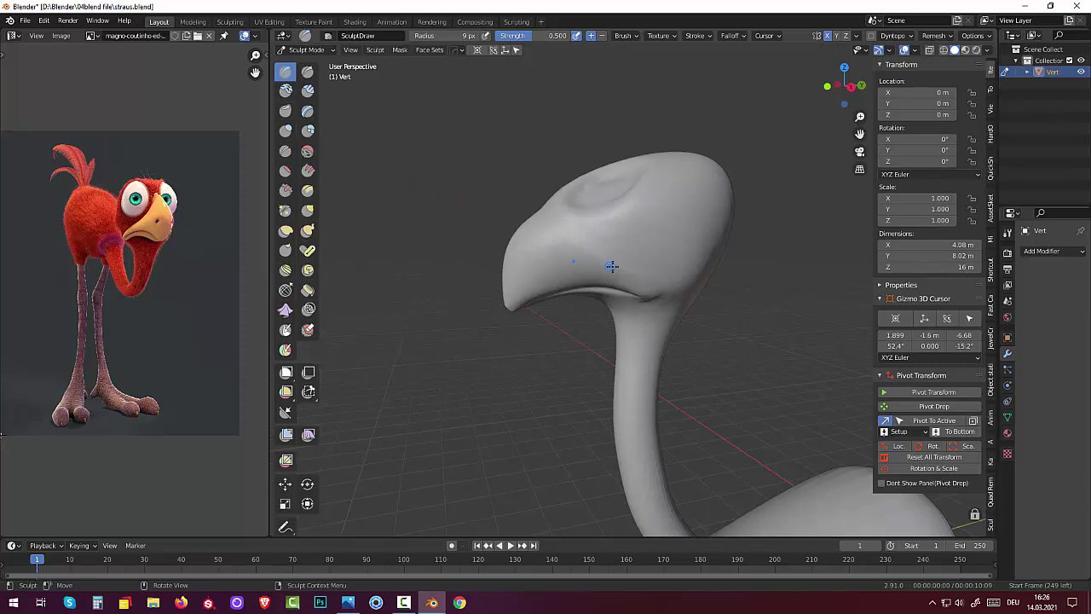
key("f")
left_click(635, 283)
mouse_move(543, 212)
left_mouse_down("ctrl+shift")
mouse_move(621, 261)
mouse_move(691, 272)
mouse_move(697, 309)
mouse_move(681, 307)
left_mouse_up("ctrl+shift")
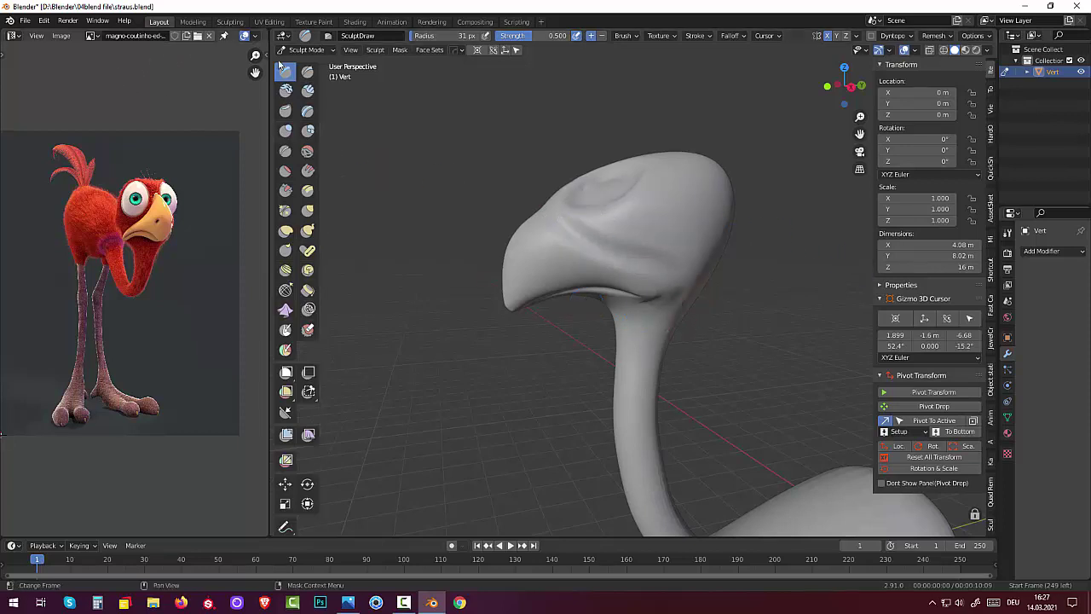
Flatten the beak and head with Flatten/Contrast, then zoom out to check the whole bird
left_click(284, 169)
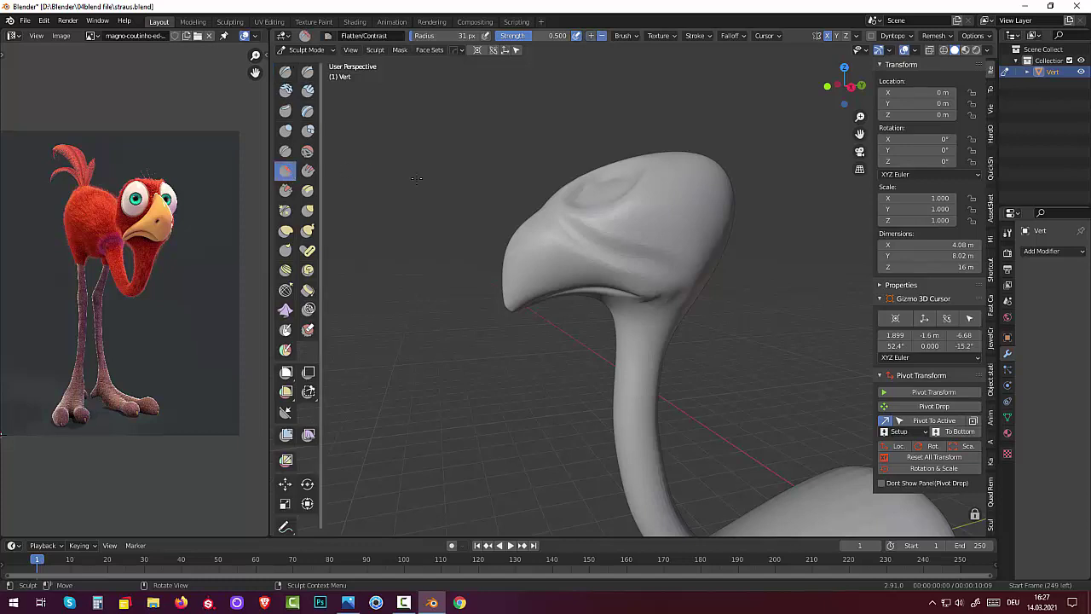
left_click_drag(555, 215, 655, 252)
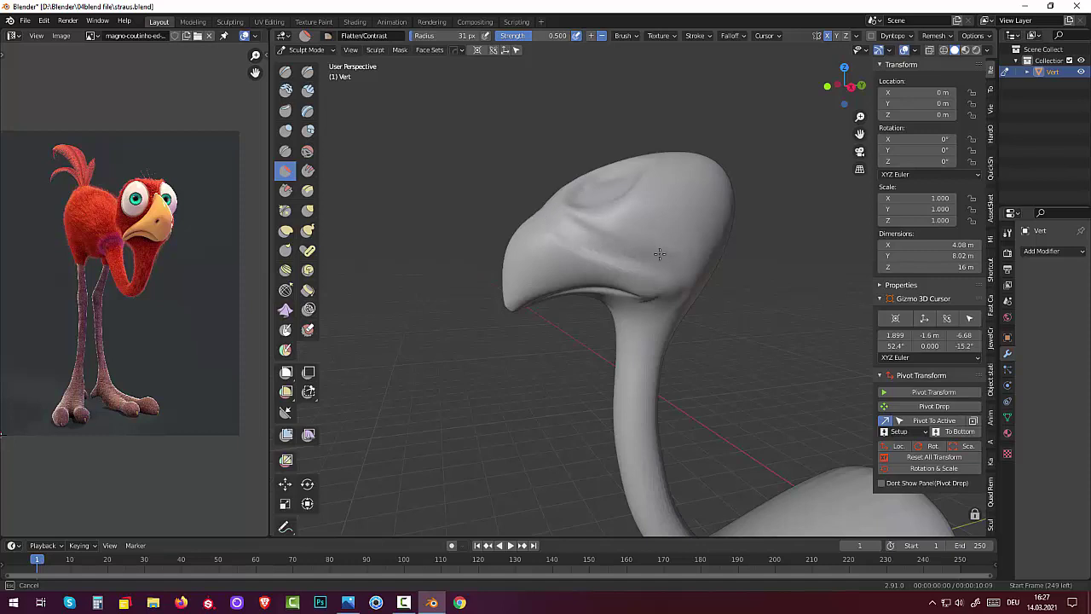
scroll(673, 232, "down", 5)
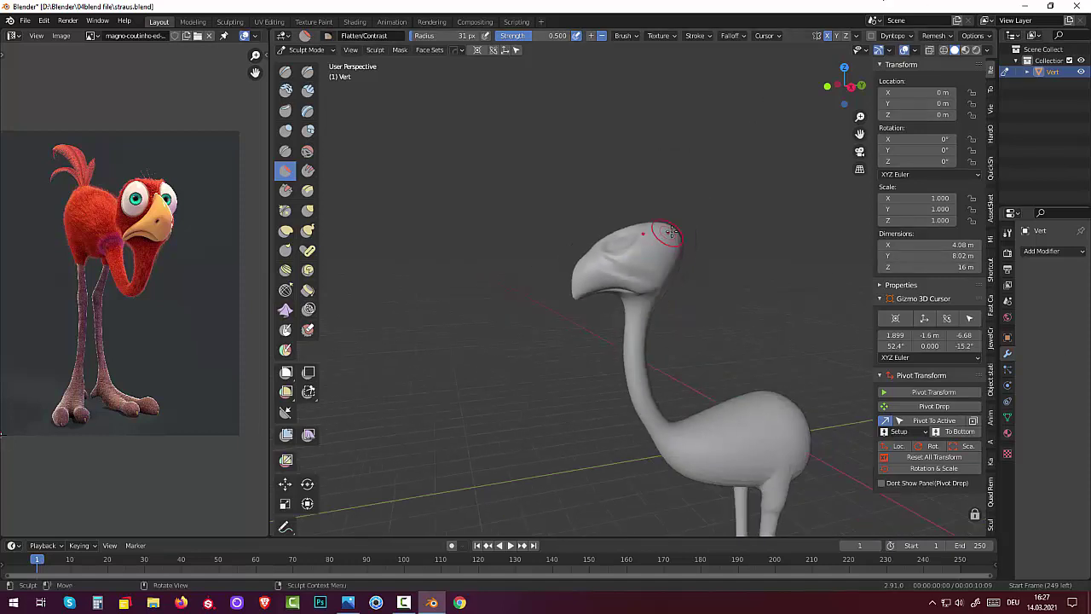
mouse_move(674, 232)
middle_mouse_down()
mouse_move(790, 245)
mouse_move(761, 248)
middle_mouse_up()
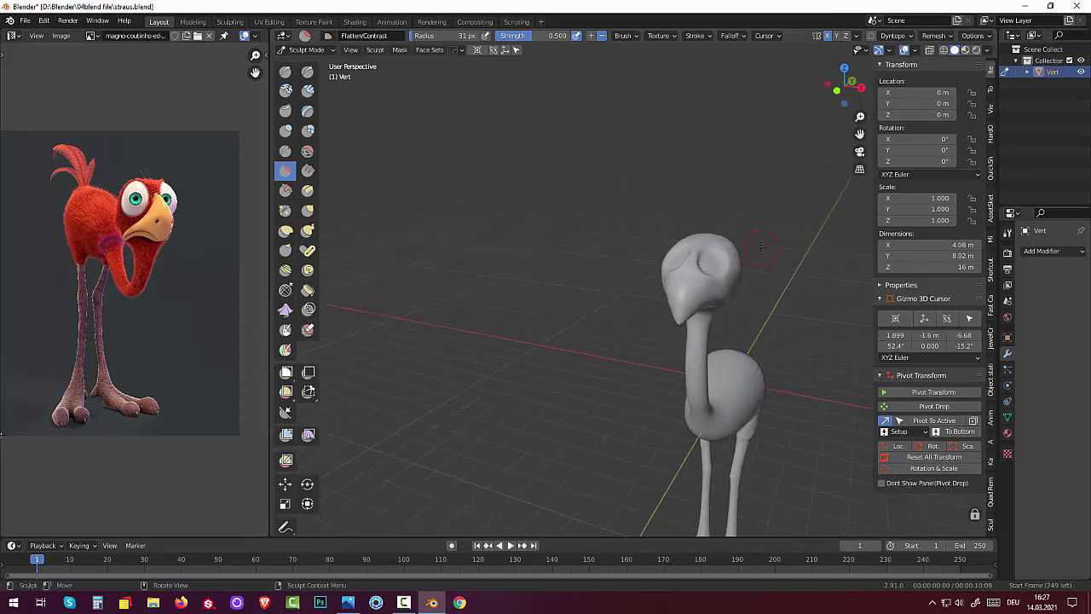
middle_click_drag(721, 312, 657, 305)
scroll(657, 304, "up", 1)
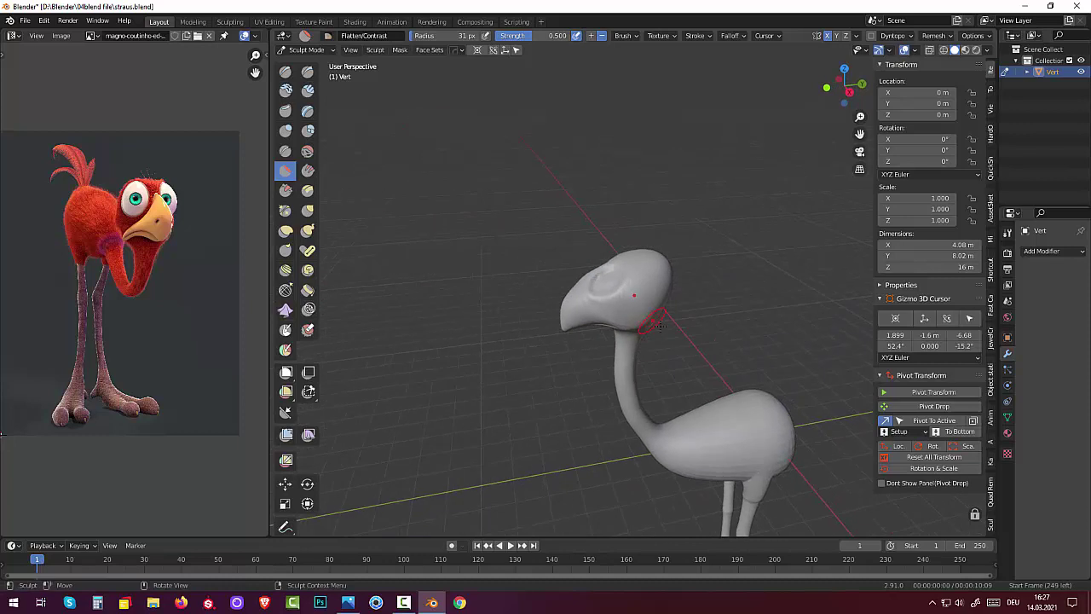
scroll(638, 324, "up", 2)
scroll(770, 355, "up", 2)
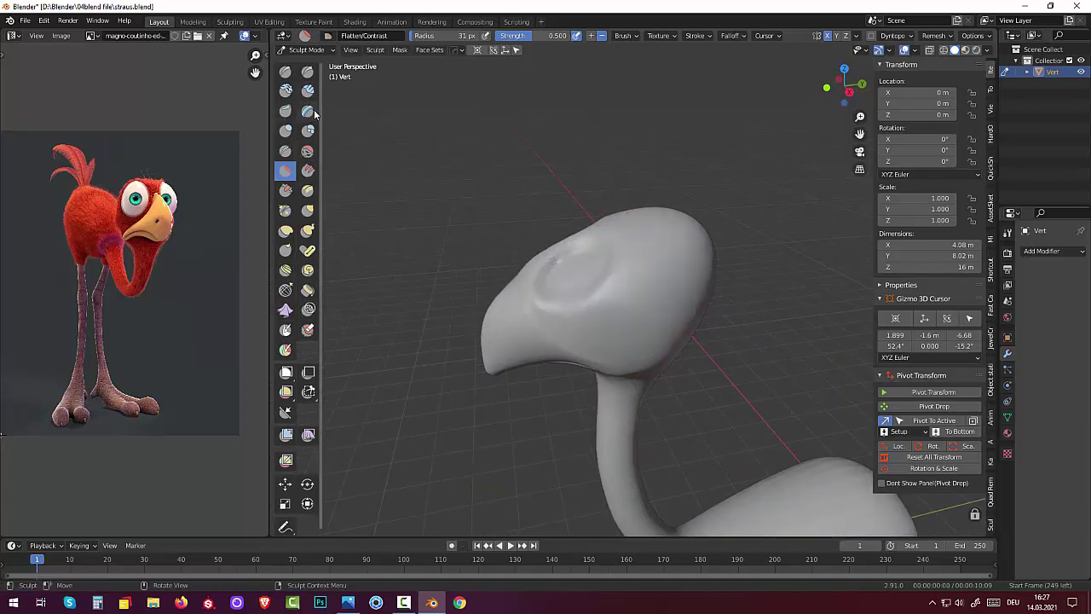
Smooth the top and side of the head, then view it from the front
left_click(306, 150)
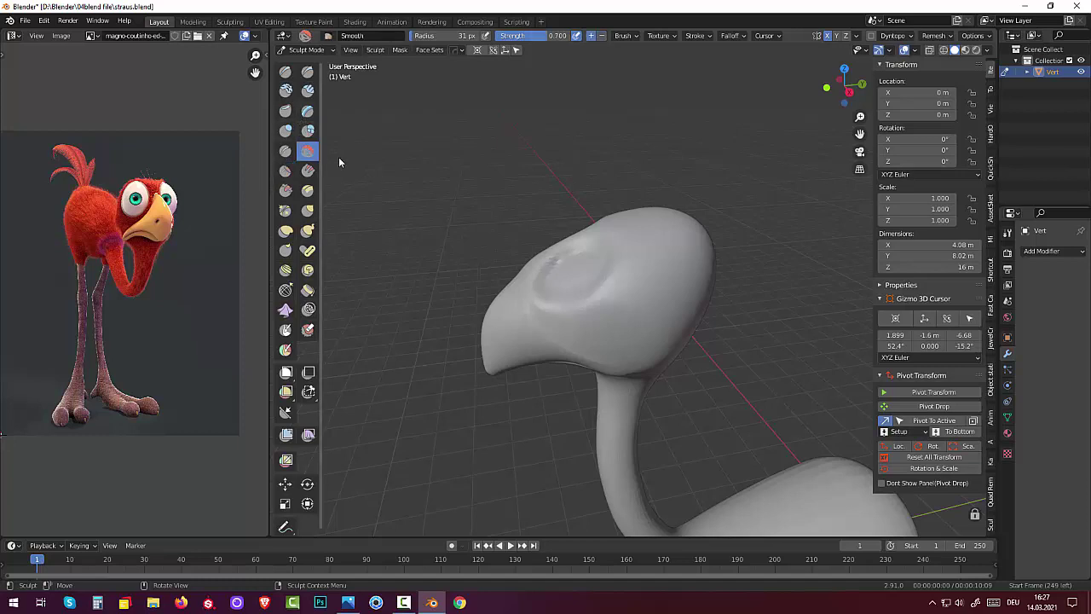
mouse_move(543, 304)
left_mouse_down()
mouse_move(580, 336)
mouse_move(641, 342)
left_mouse_up()
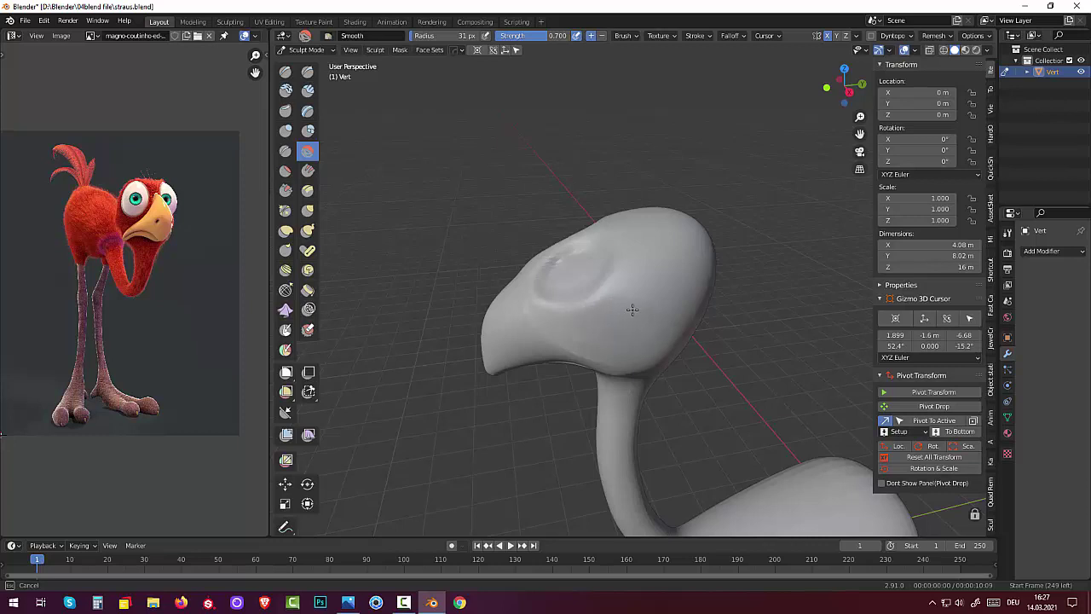
left_click_drag(645, 273, 656, 273)
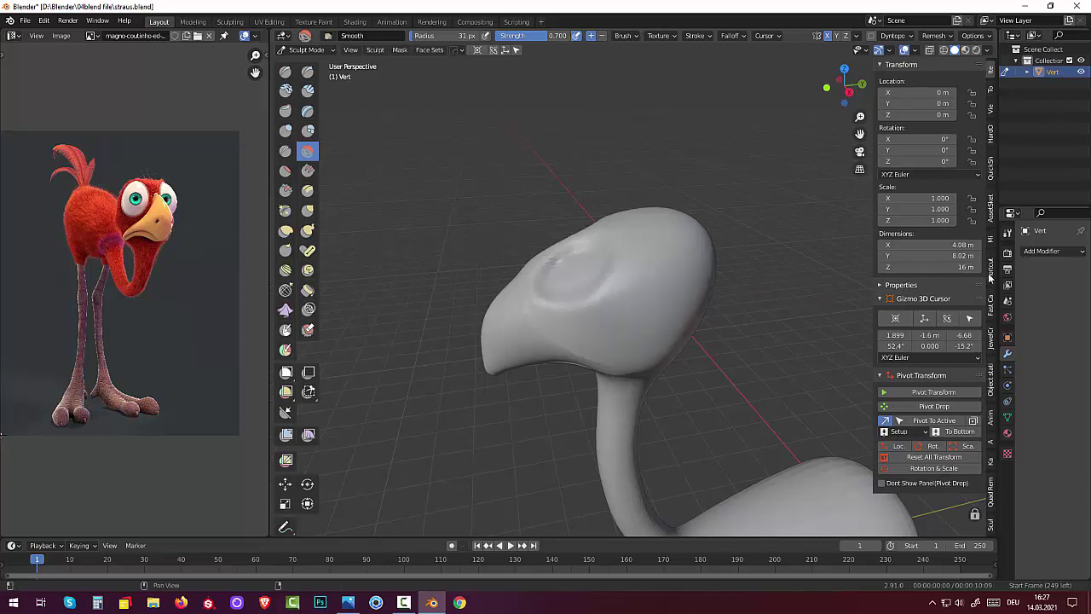
mouse_move(732, 221)
middle_mouse_down()
mouse_move(786, 209)
mouse_move(775, 233)
middle_mouse_up()
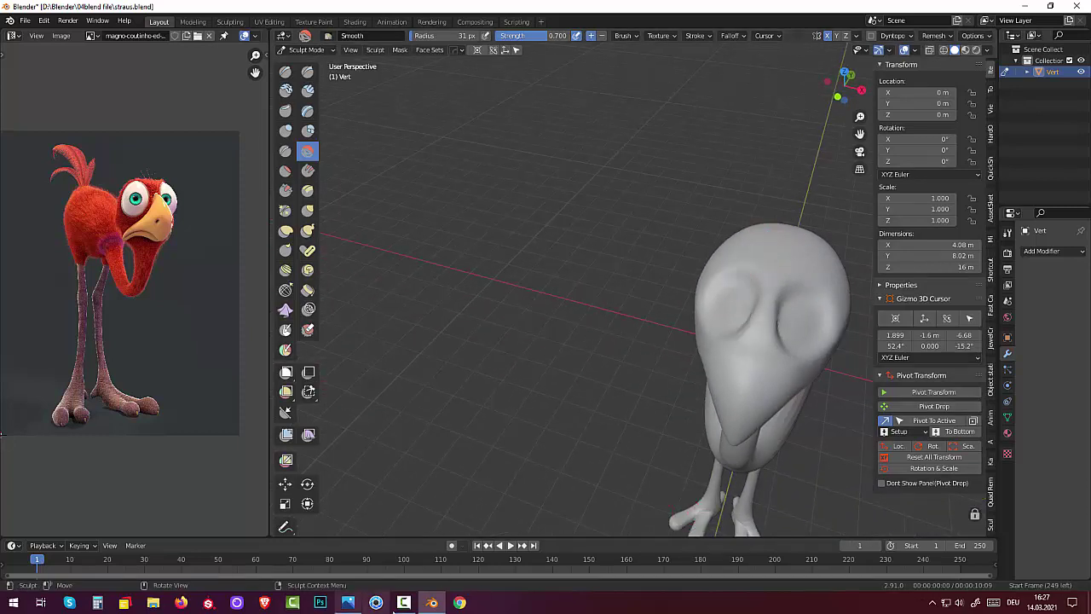
Bring Camtasia Recorder's capture panel to the front over the Blender bird sculpt
left_click(404, 603)
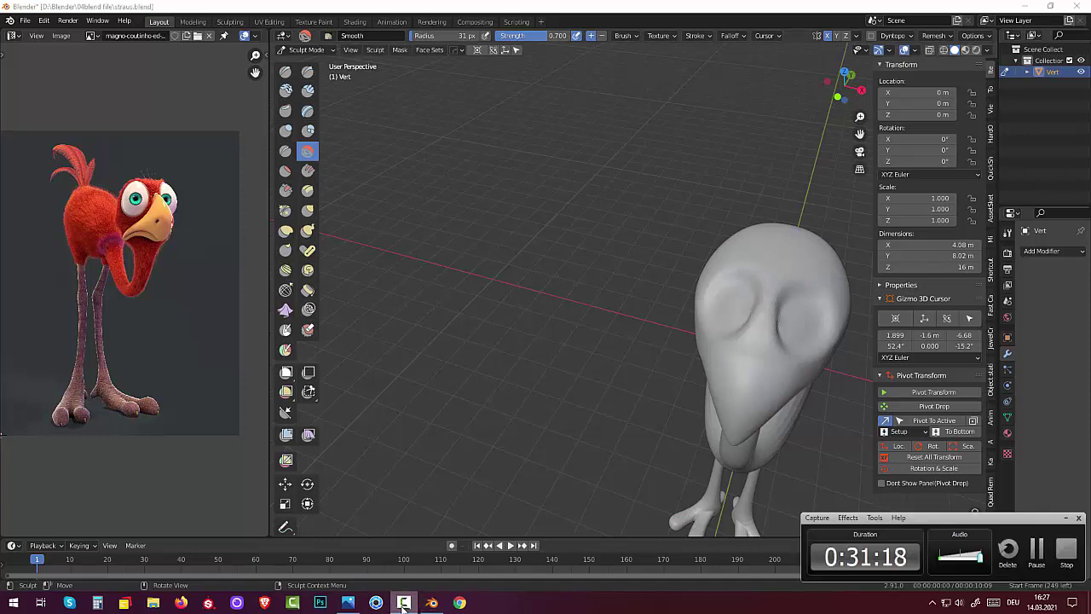
left_click(403, 605)
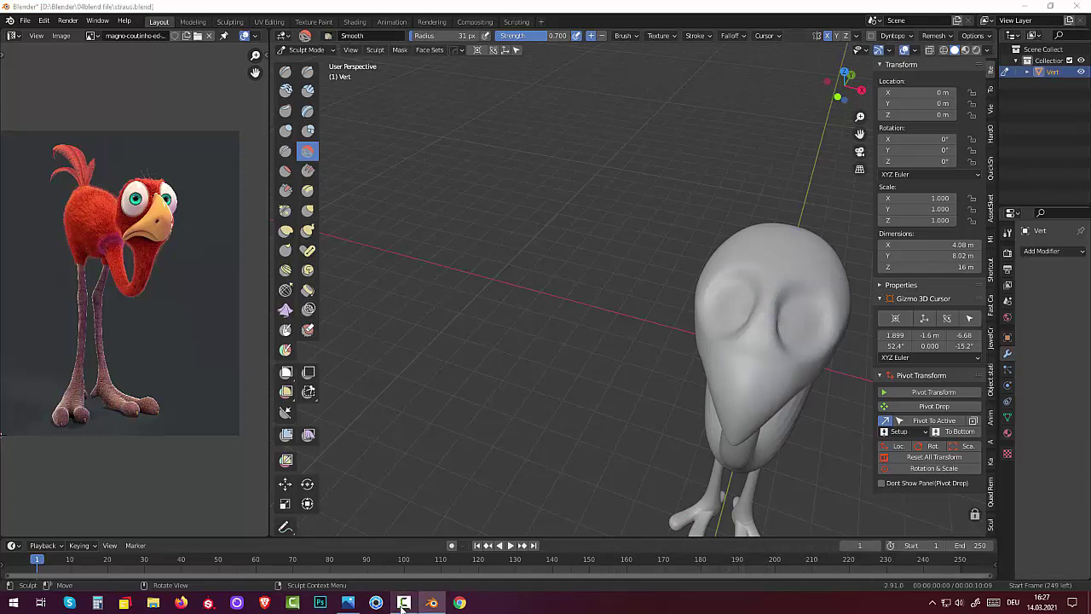
left_click(401, 605)
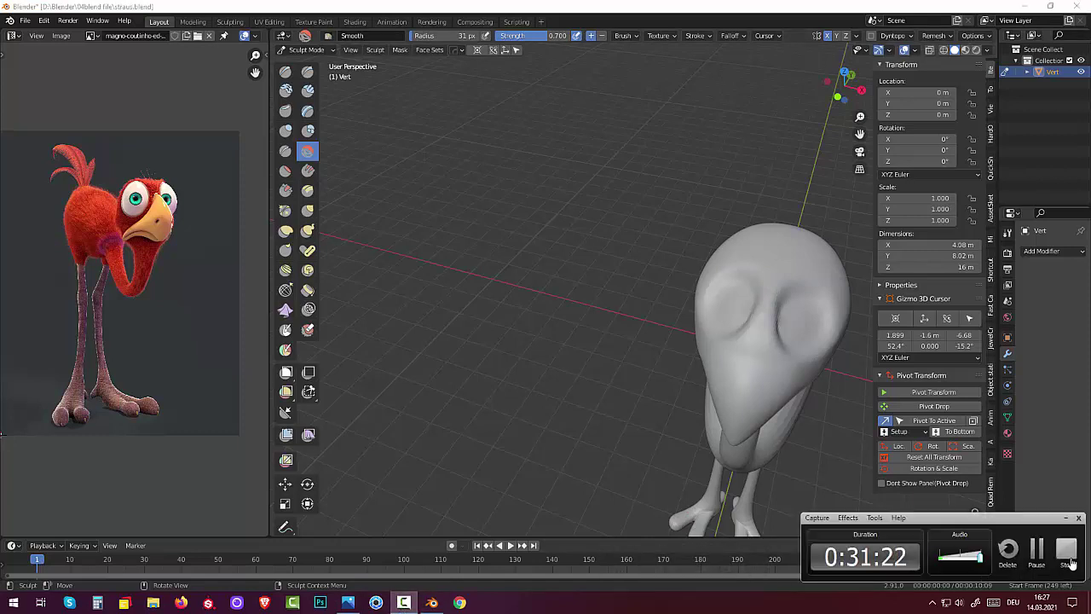